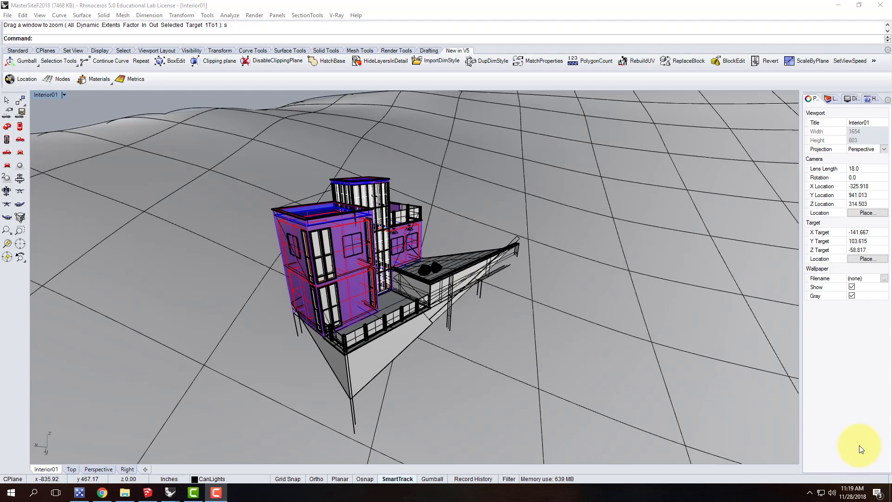
Open the V-Ray option editor and expand its Camera settings
click(359, 6)
click(335, 15)
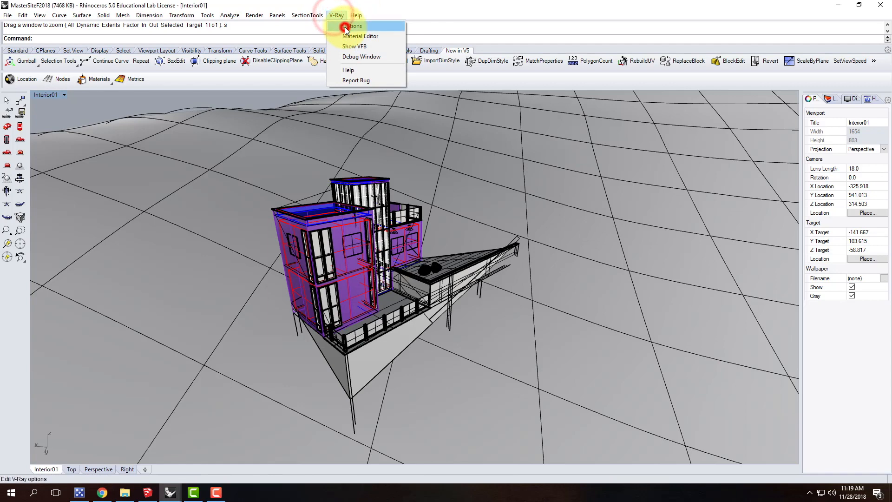
click(345, 28)
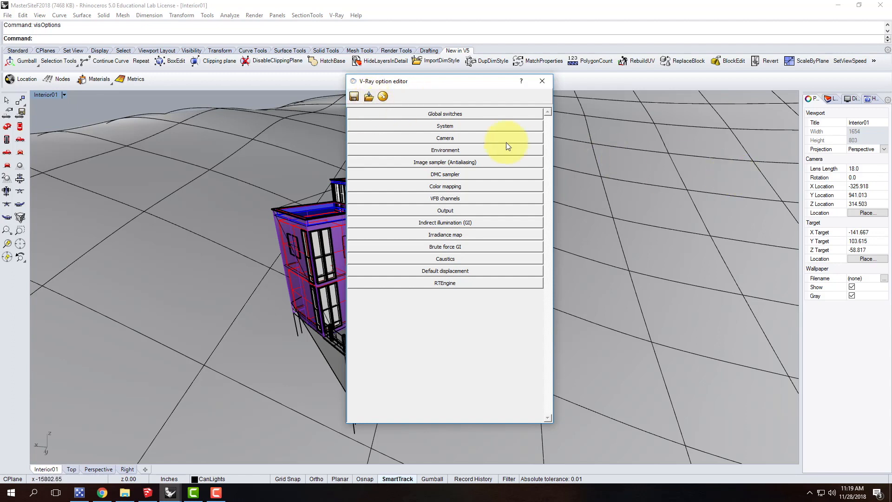
click(418, 137)
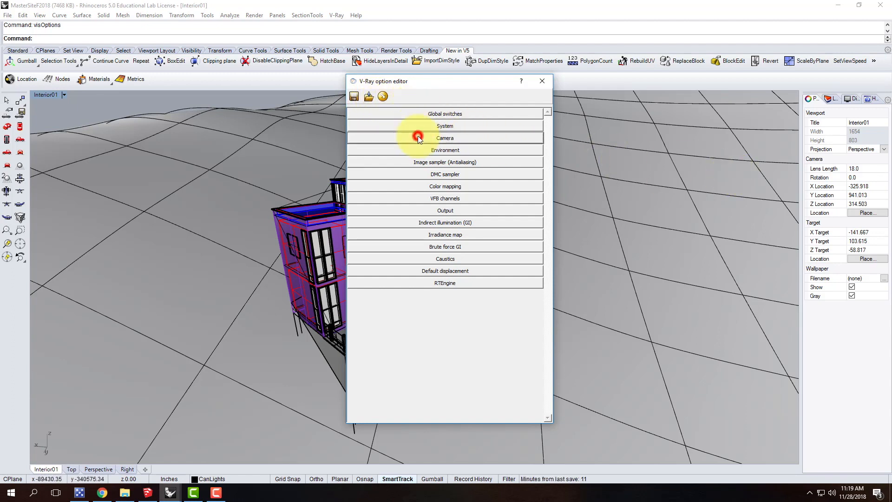
Load the V-Ray settings file Interior_Night_VraySettings.visopt from the A205 - Artist's Retreat F2018 folder
click(370, 96)
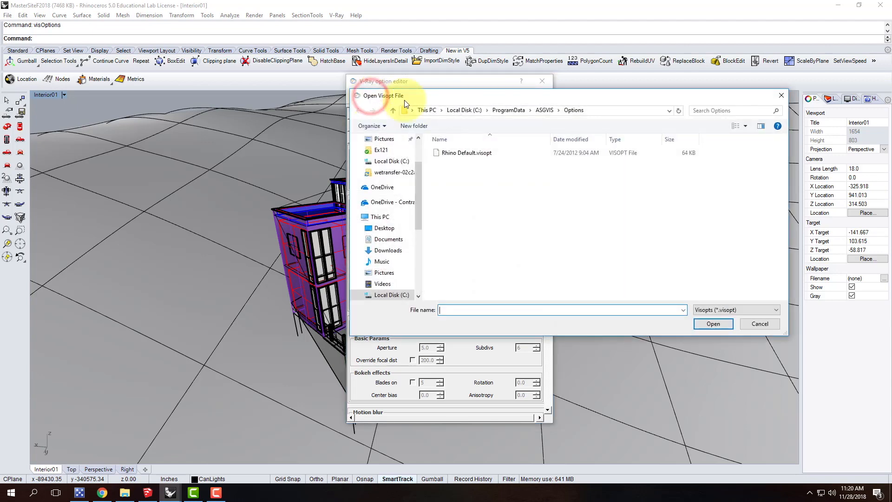
click(388, 202)
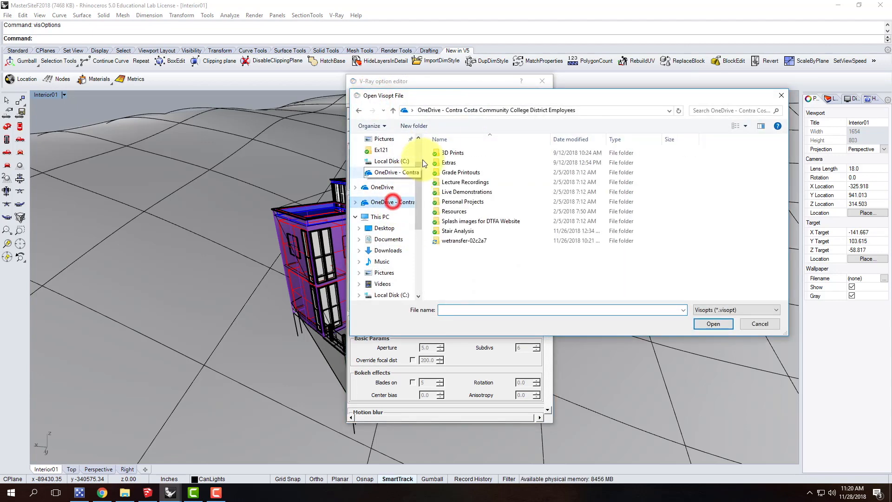
click(463, 194)
double_click(463, 195)
double_click(460, 163)
double_click(460, 153)
double_click(449, 173)
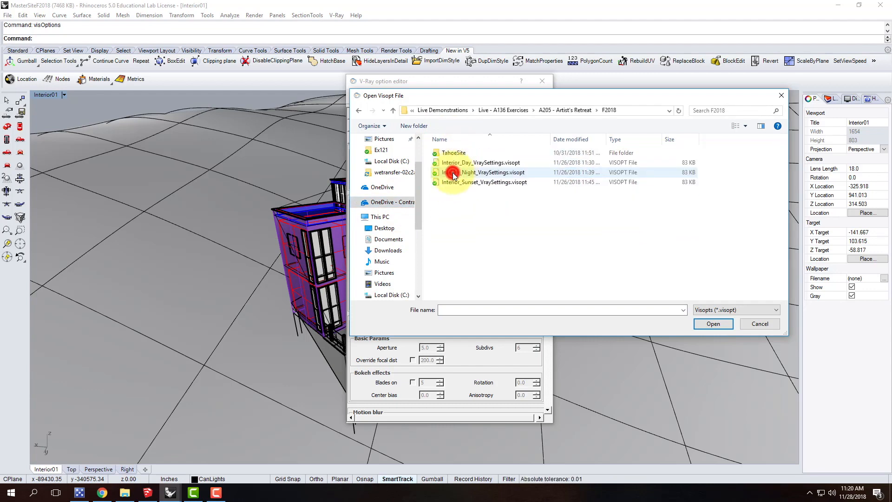
click(475, 163)
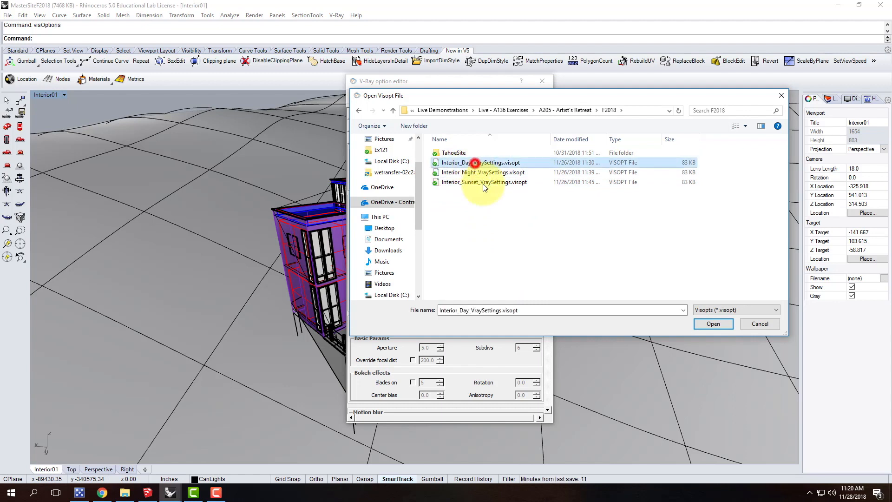
click(479, 173)
click(474, 181)
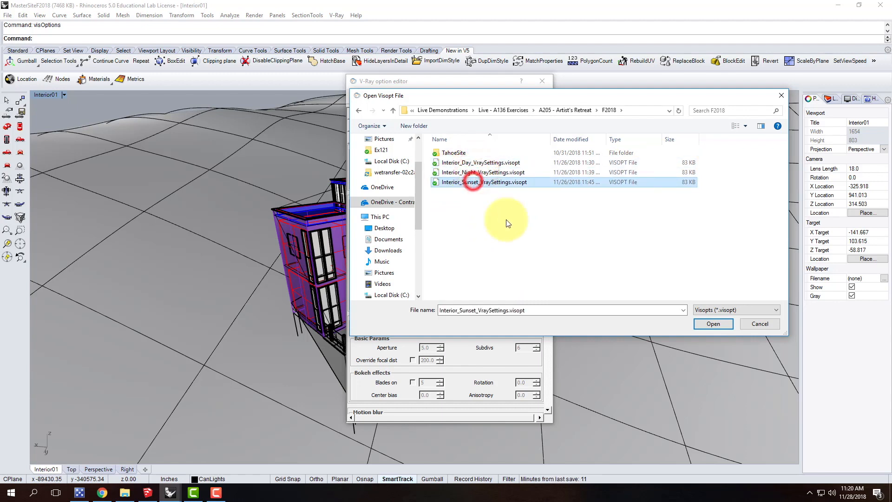
click(472, 173)
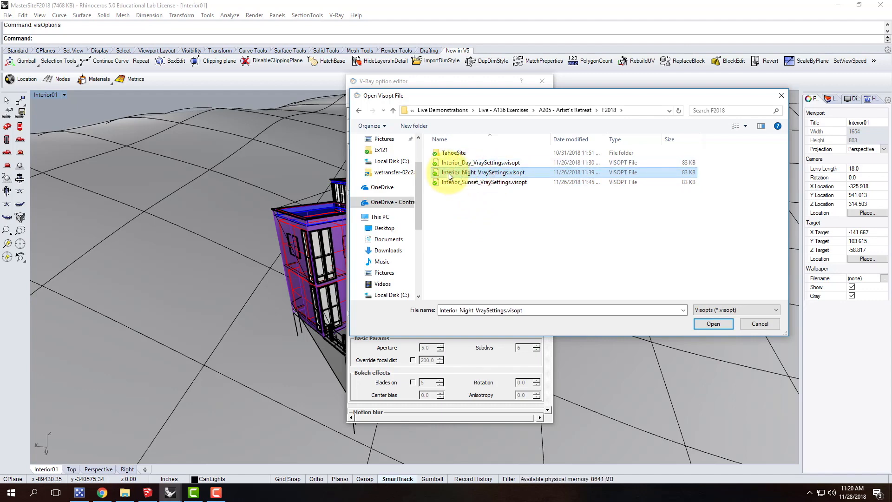
click(704, 325)
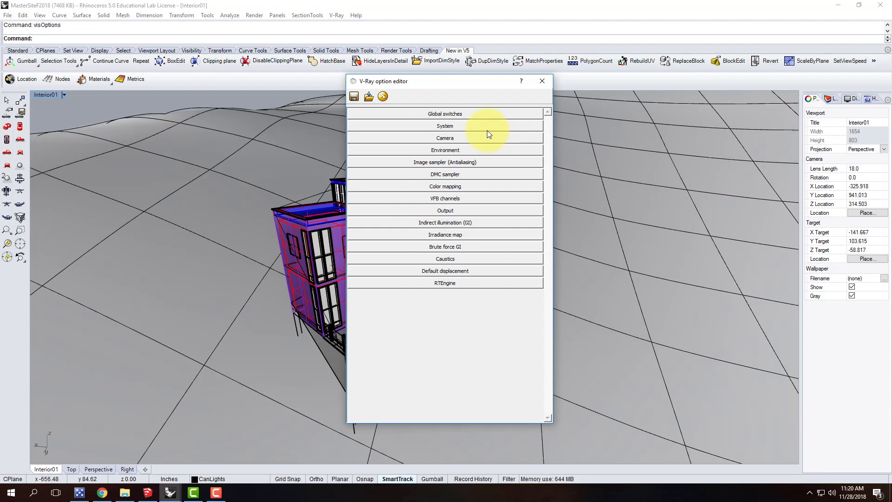
Review the Output size settings in the V-Ray option editor and close the editor
click(468, 212)
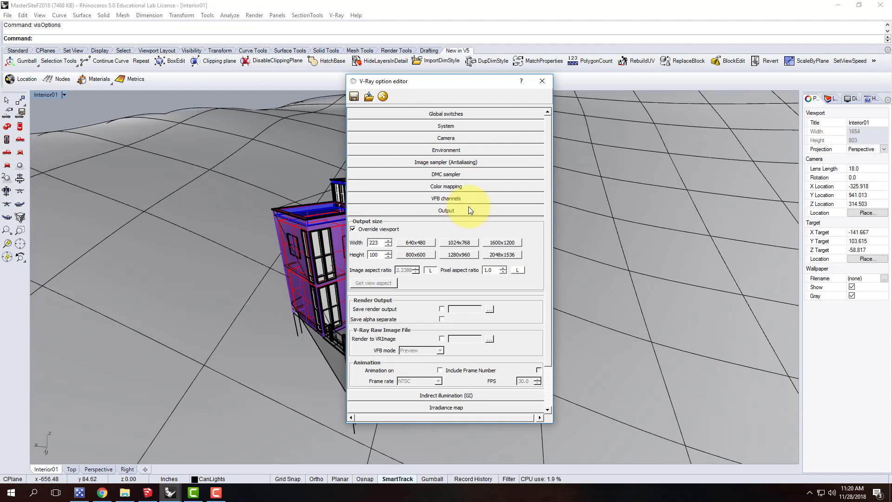
click(463, 212)
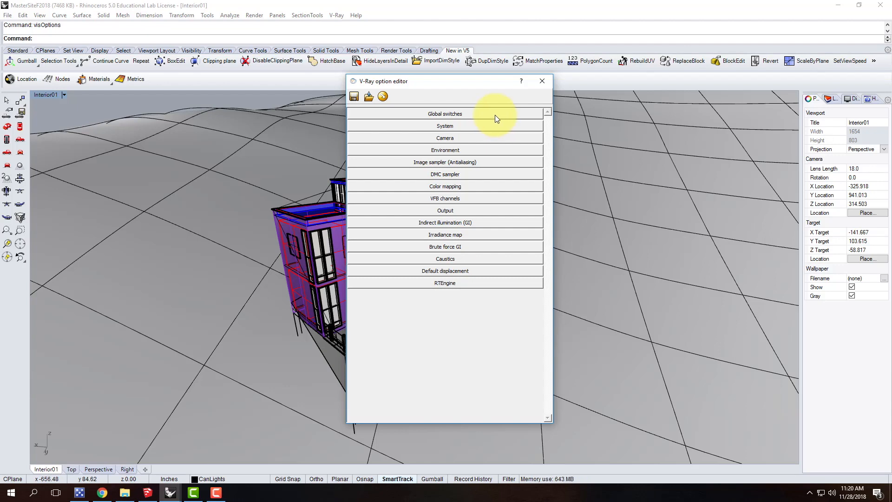
click(543, 82)
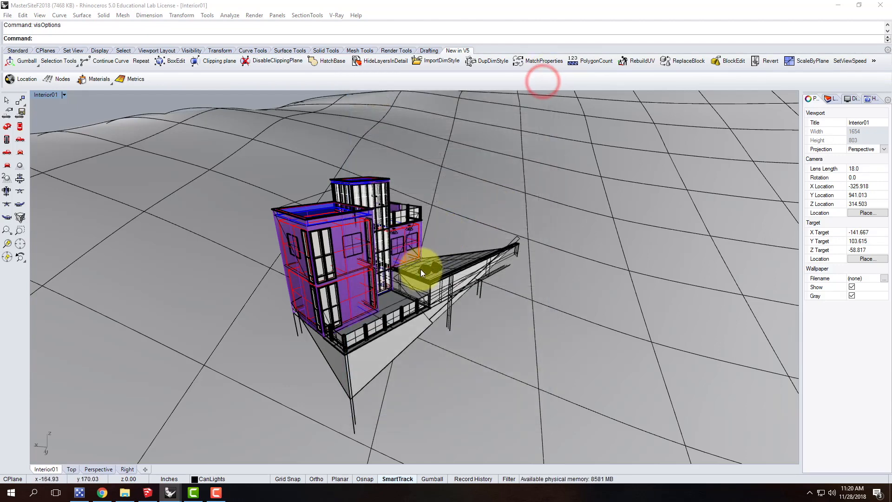
Restore the named view Perspective01 in the Interior01 viewport
scroll(420, 269, up, 5)
scroll(417, 241, down, 5)
right_drag(506, 273, 381, 213)
scroll(380, 213, up, 2)
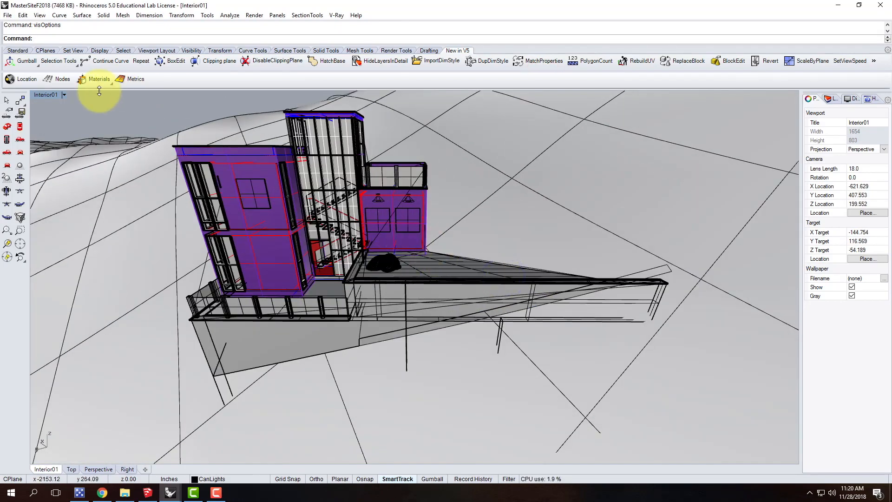
click(63, 96)
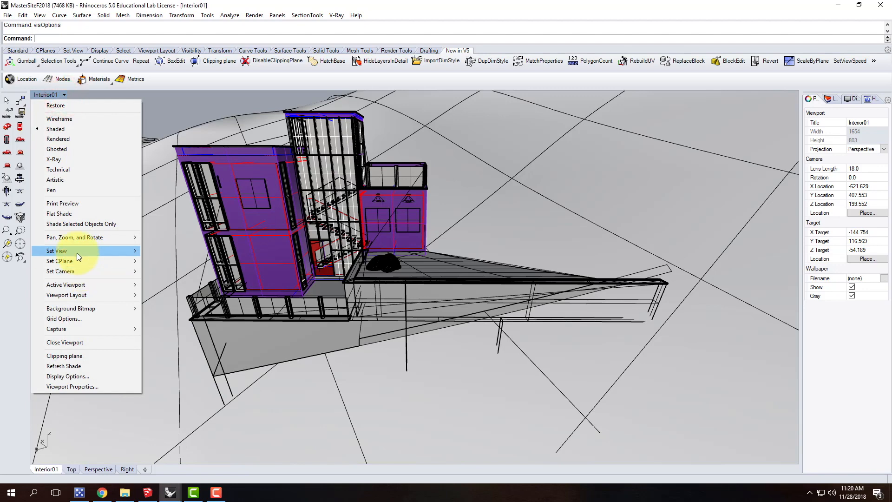
mouse_move(77, 252)
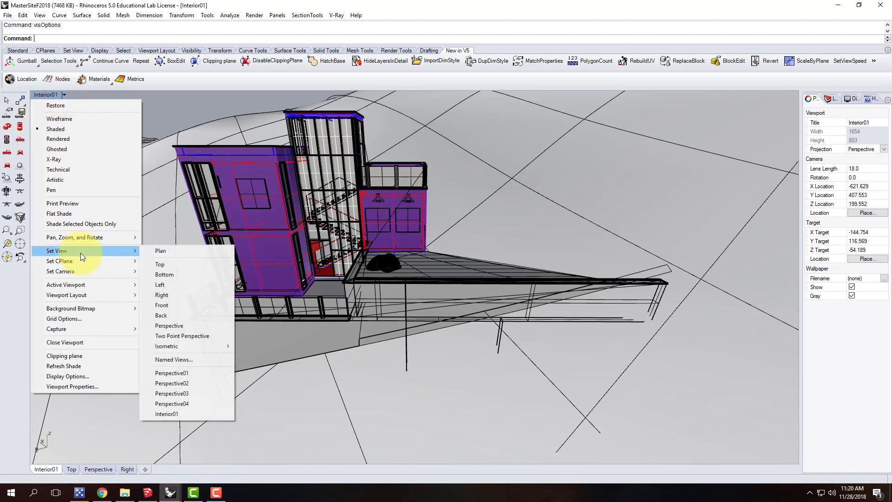
click(208, 375)
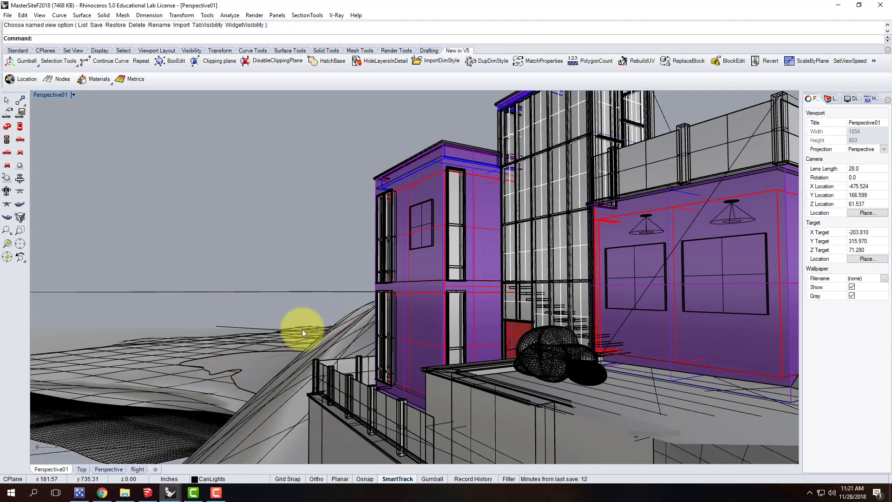
Examine the glazed stair facade, its entrance and the purple wall at the lower deck level
right_drag(304, 357, 428, 361)
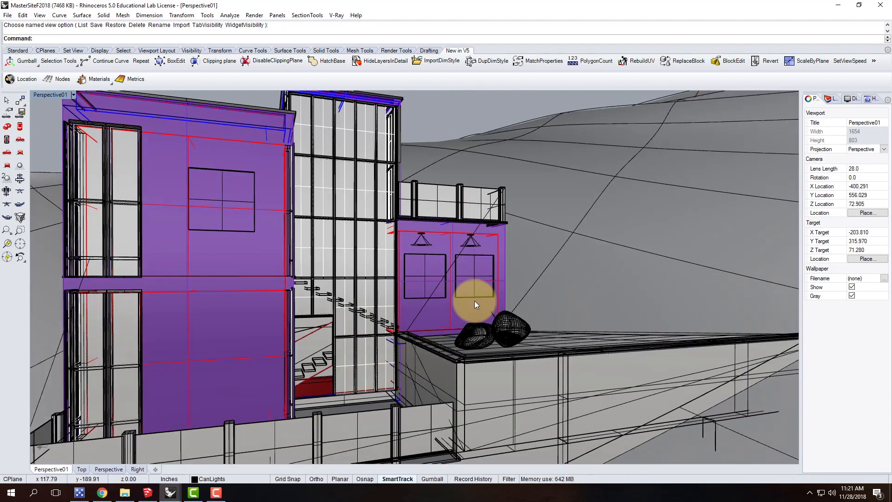
scroll(424, 355, down, 3)
scroll(372, 297, up, 5)
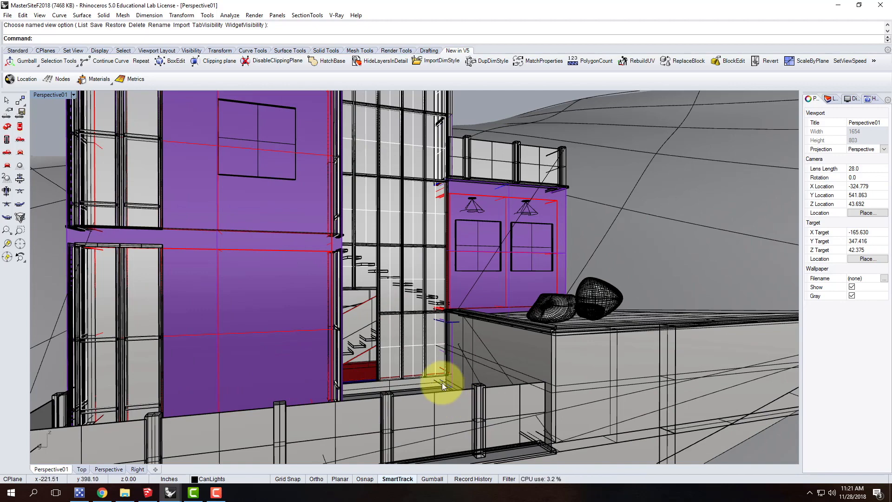
scroll(369, 378, down, 3)
right_drag(369, 378, 358, 353)
scroll(359, 404, up, 2)
right_drag(359, 405, 504, 359)
scroll(504, 359, up, 6)
right_drag(394, 332, 330, 317)
scroll(344, 338, up, 3)
right_drag(348, 352, 319, 337)
scroll(308, 355, up, 6)
right_drag(377, 365, 373, 334)
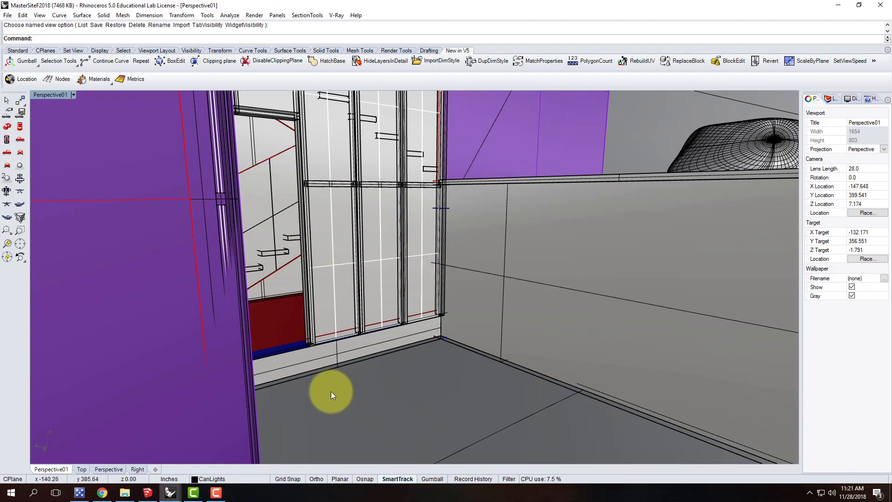
right_drag(467, 402, 359, 337)
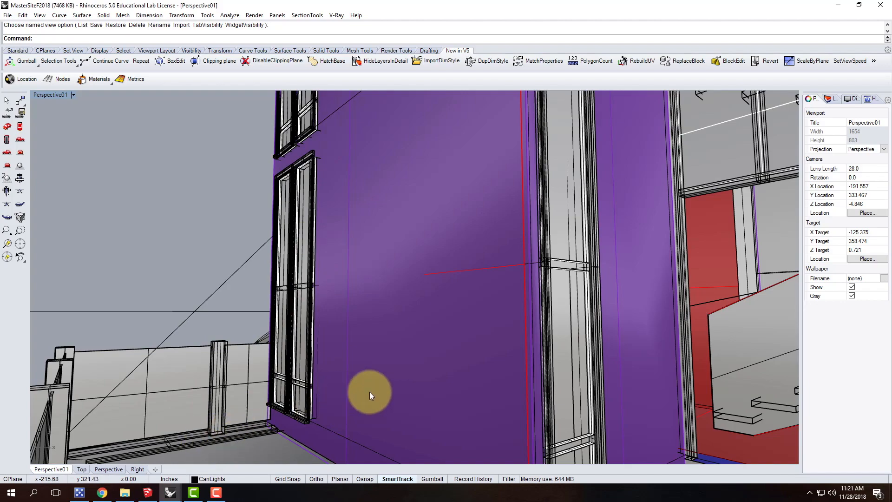
Examine the whole house from outside and the lower deck with its railing for possible camera angles
scroll(370, 392, down, 14)
scroll(368, 293, down, 8)
right_drag(369, 297, 427, 356)
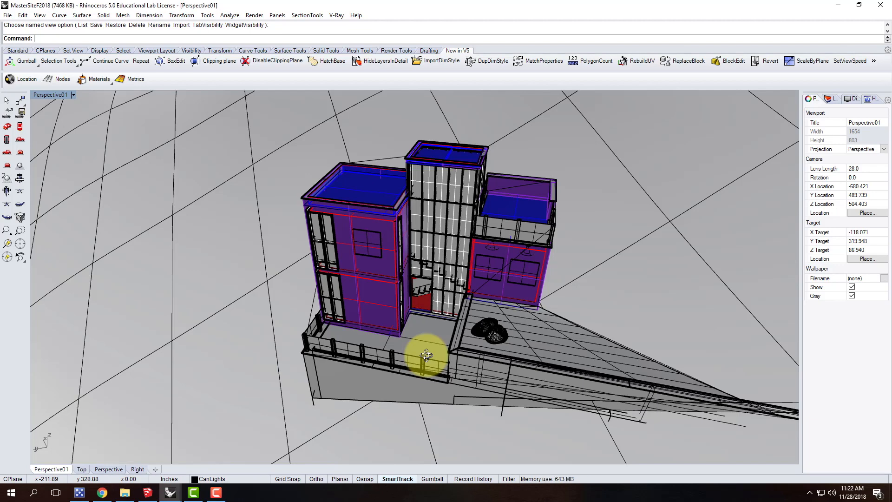
right_drag(299, 350, 400, 365)
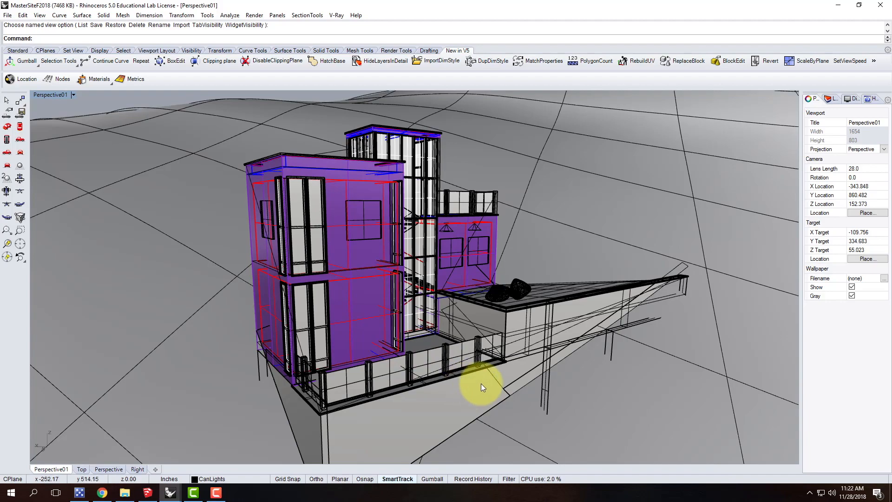
mouse_move(403, 302)
right_down()
mouse_move(358, 299)
mouse_move(403, 297)
right_up()
scroll(403, 297, up, 6)
right_drag(413, 332, 224, 379)
scroll(294, 348, up, 5)
scroll(384, 311, up, 5)
right_drag(435, 351, 323, 344)
scroll(400, 312, up, 8)
right_drag(407, 349, 578, 275)
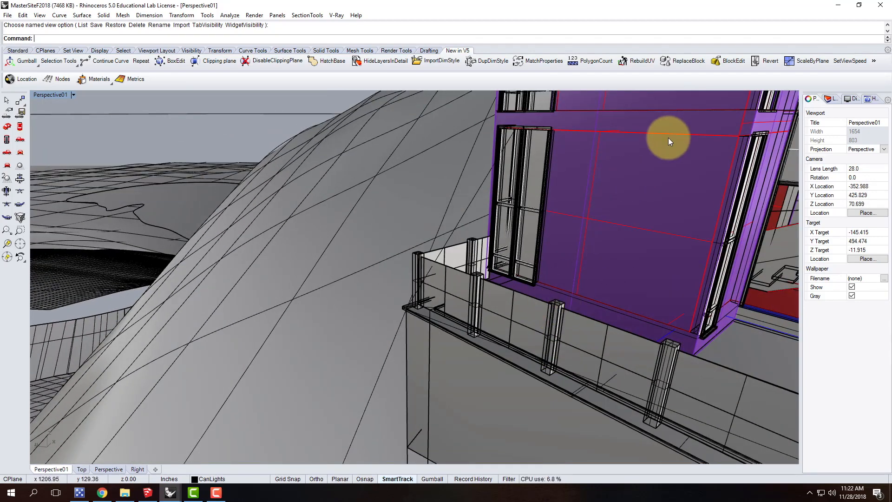
right_drag(378, 281, 407, 248)
scroll(379, 293, up, 8)
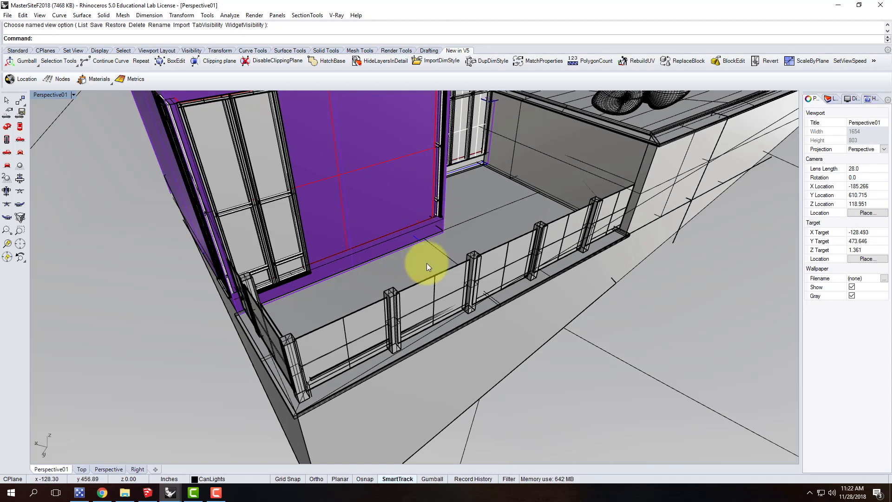
Check the viewport's camera lens length and examine the railing corner of the lower deck up close
click(833, 99)
click(811, 98)
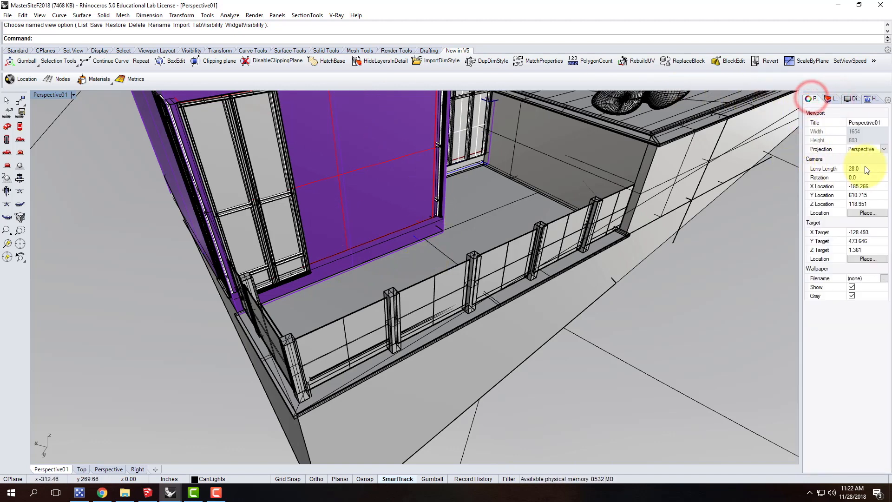
click(850, 169)
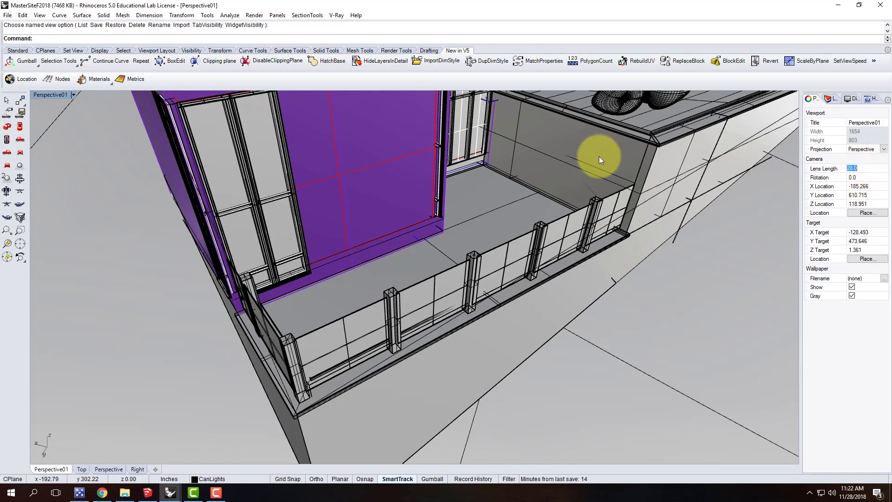
key(Escape)
scroll(570, 269, down, 6)
right_drag(571, 311, 506, 281)
scroll(506, 281, up, 6)
right_drag(554, 317, 384, 330)
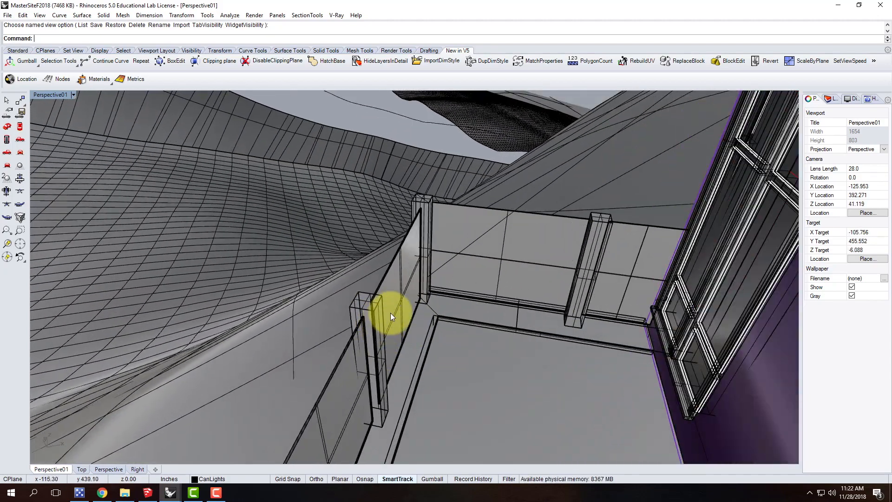
right_drag(403, 315, 297, 171)
Load the VRayForRhinoV4_tb toolbar file from the Resources folder and close the Rhino options
click(339, 15)
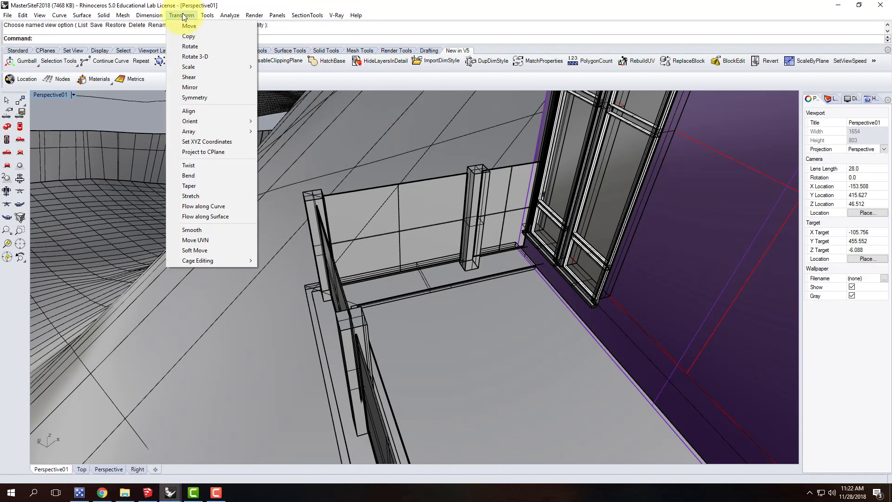
click(205, 16)
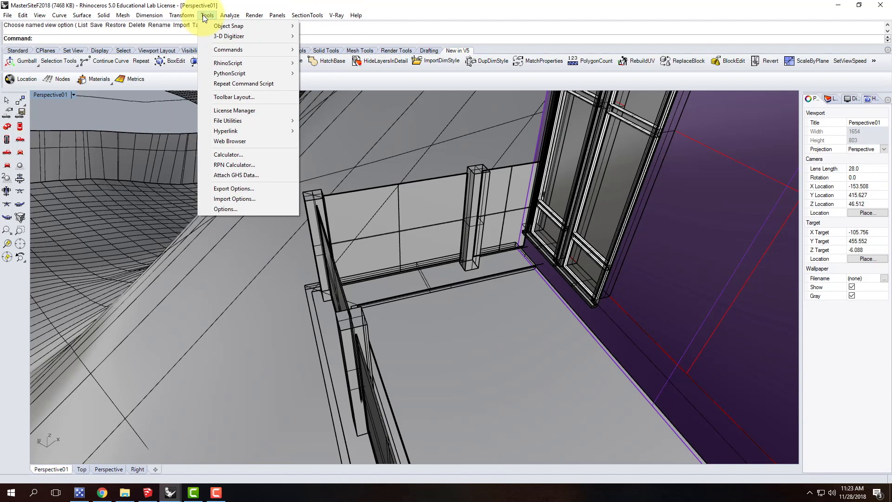
click(235, 100)
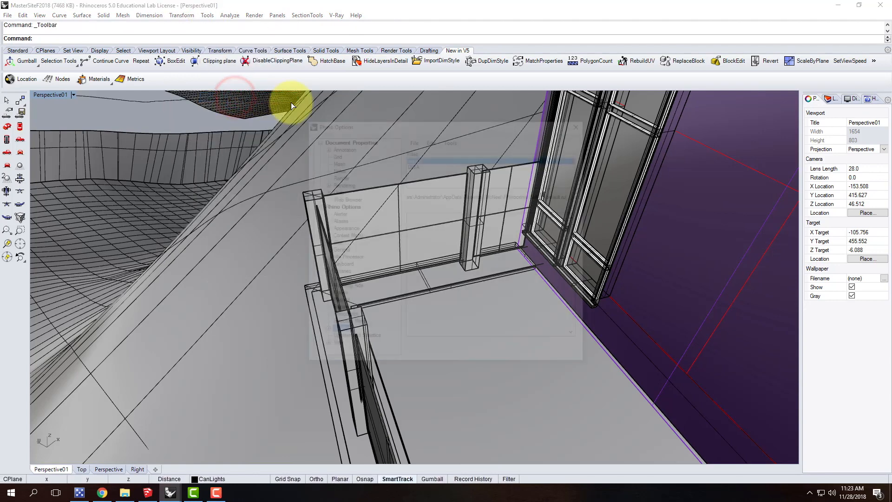
click(413, 140)
click(426, 162)
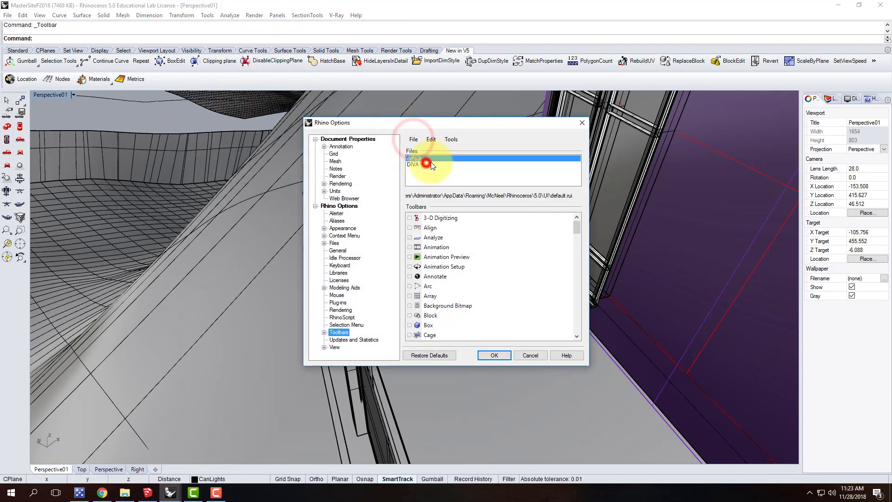
click(328, 243)
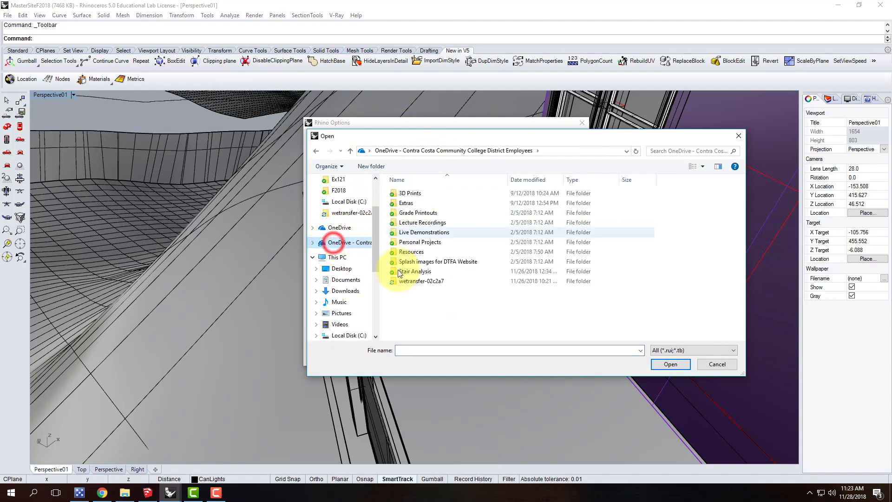
double_click(415, 252)
click(421, 310)
click(670, 364)
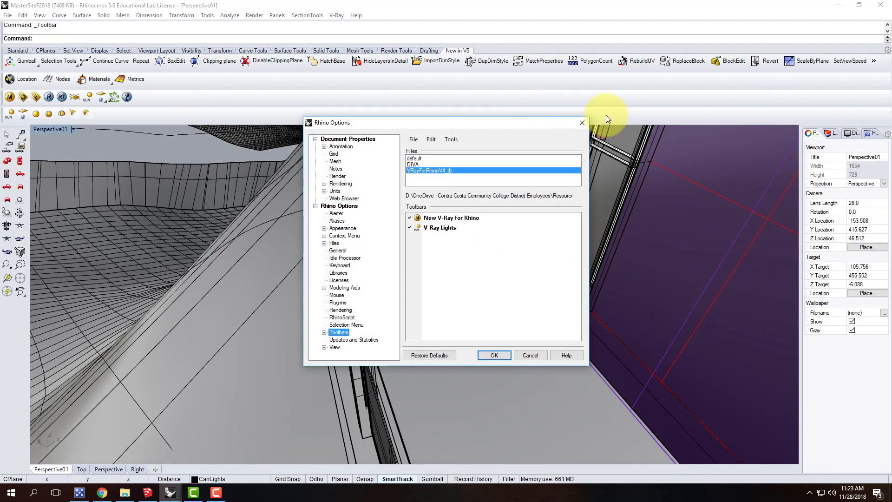
click(583, 122)
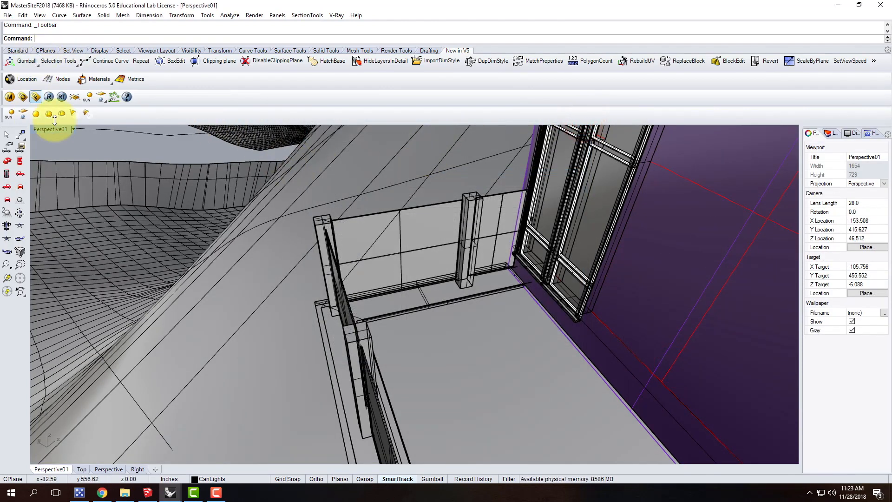
Start a V-Ray spotlight near the lower deck railing and enable End, Mid and Perp object snaps
click(78, 113)
right_drag(473, 366, 397, 318)
scroll(397, 317, up, 8)
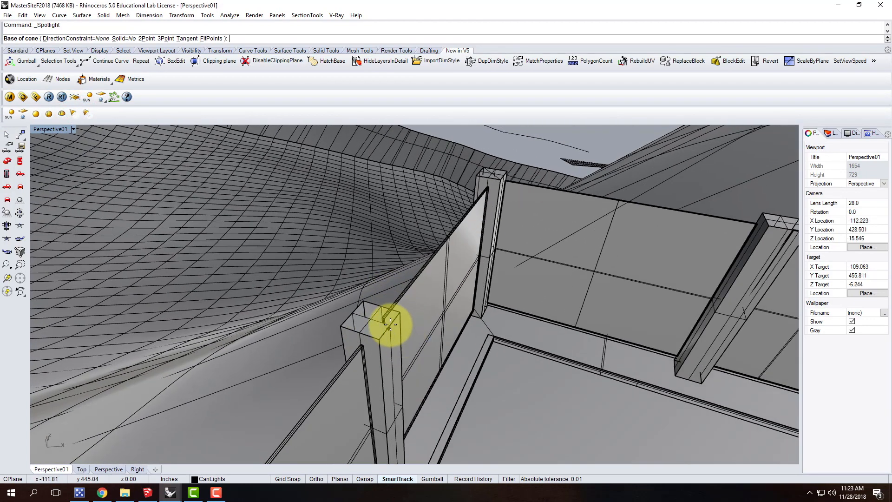
click(369, 480)
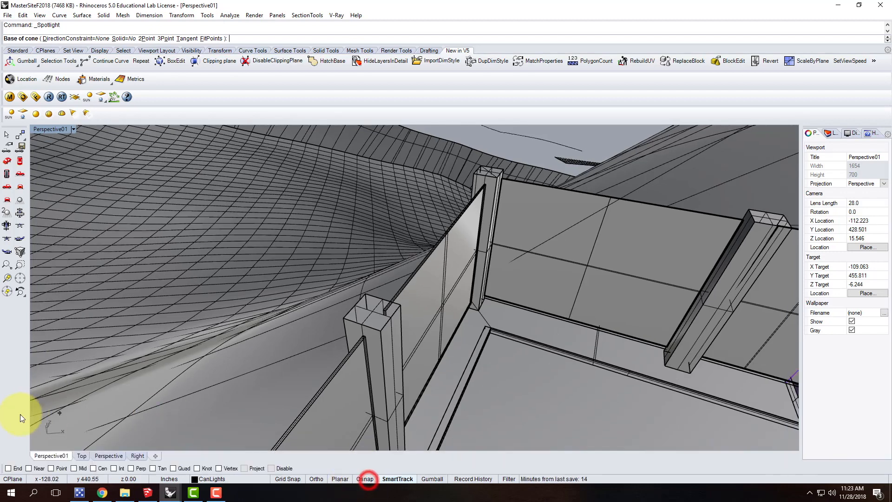
click(8, 469)
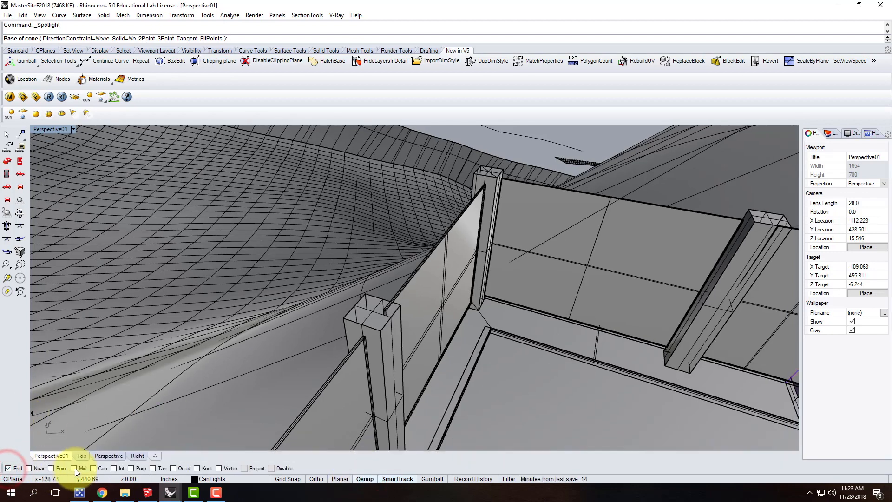
click(130, 468)
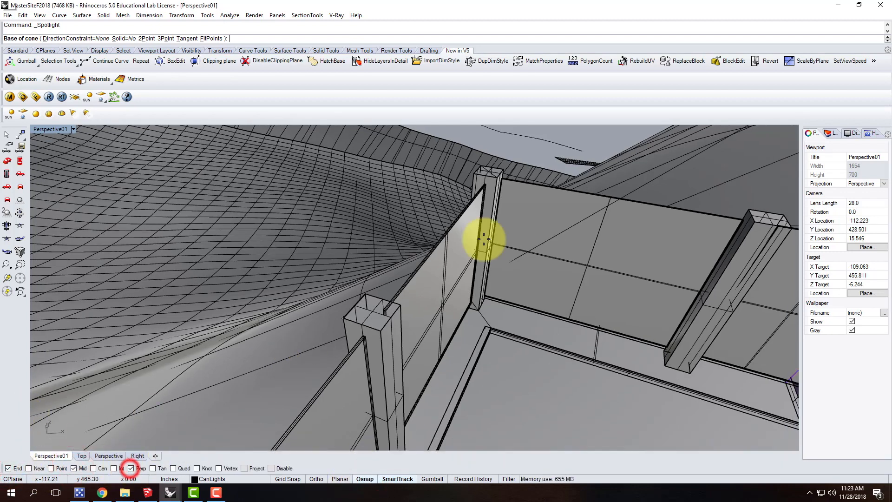
Place the spotlight's cone base at the top of the lower deck's railing post with a radius of 1'
click(392, 321)
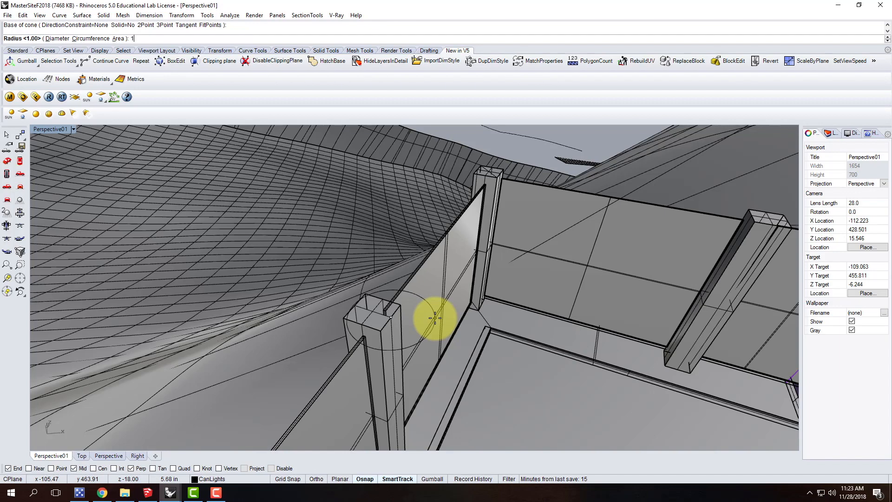
text(')
key(Return)
Finish the spotlight cone with a length of 1', pointing its tip horizontally away from the deck in the Top view
scroll(387, 313, down, 2)
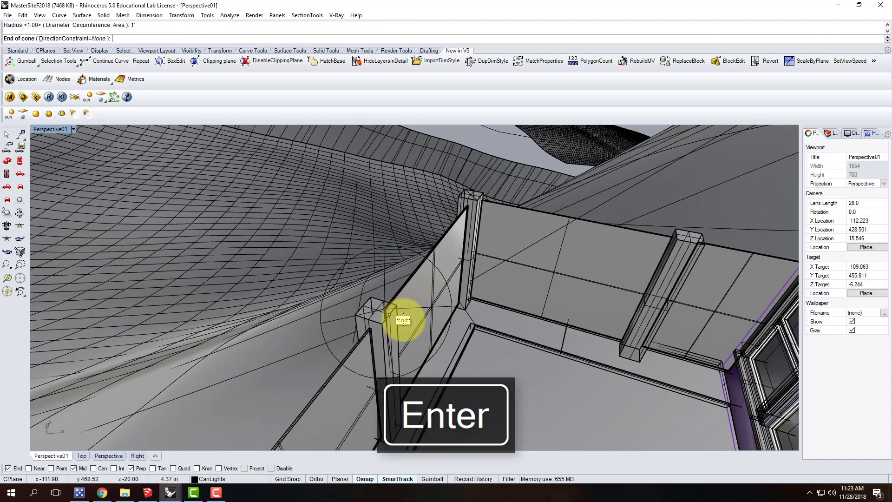
scroll(388, 339, down, 2)
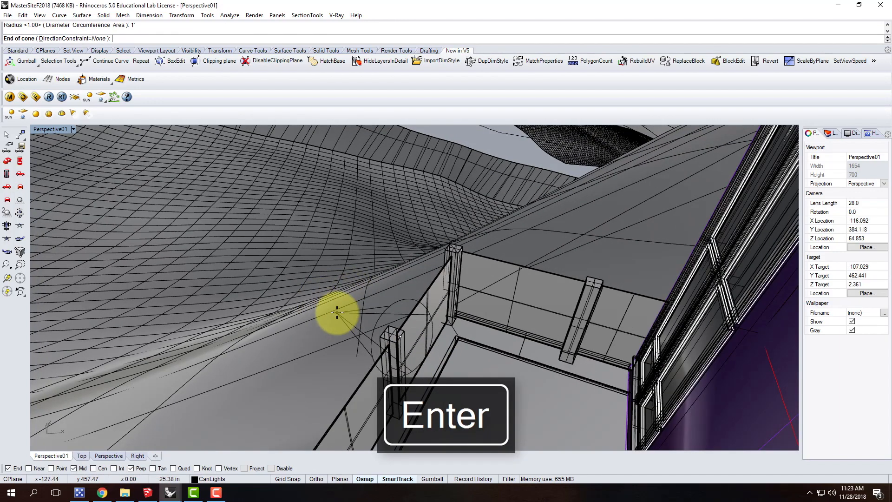
scroll(337, 312, up, 1)
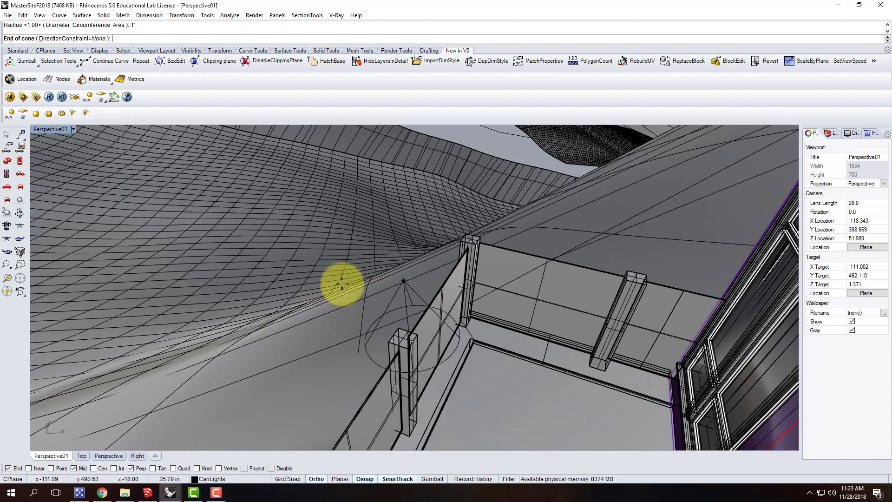
double_click(44, 129)
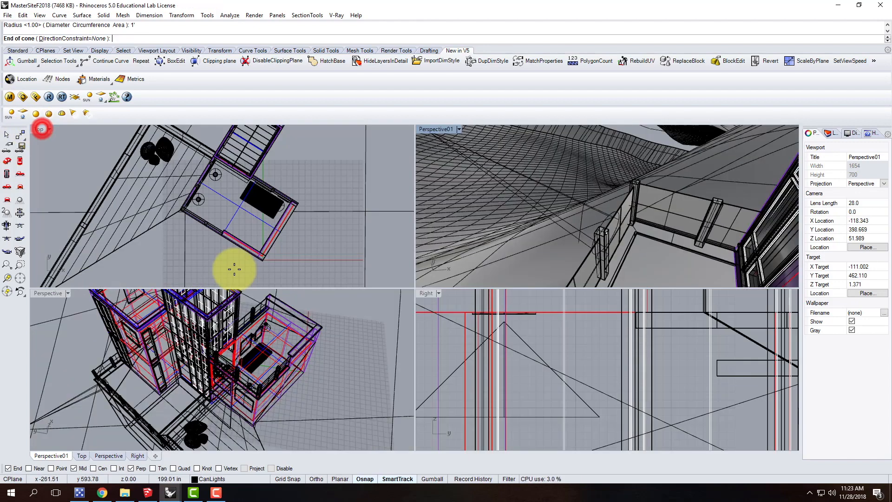
scroll(143, 364, up, 3)
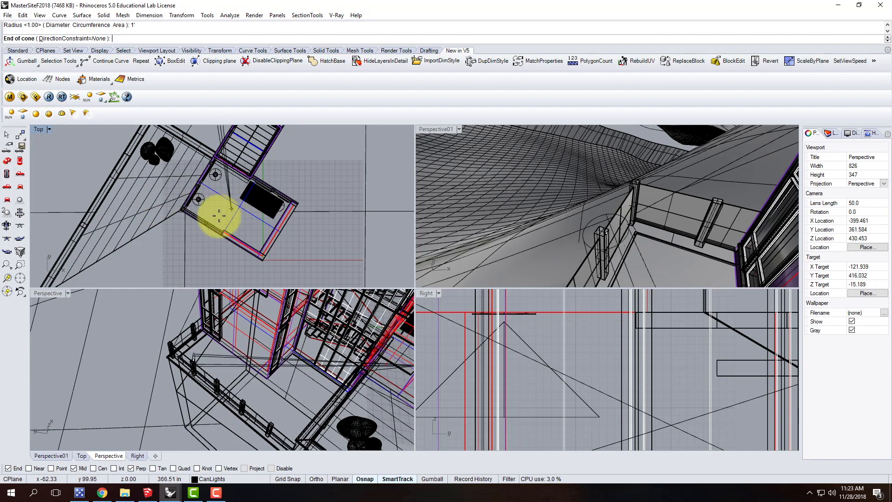
scroll(213, 258, down, 5)
scroll(186, 174, up, 6)
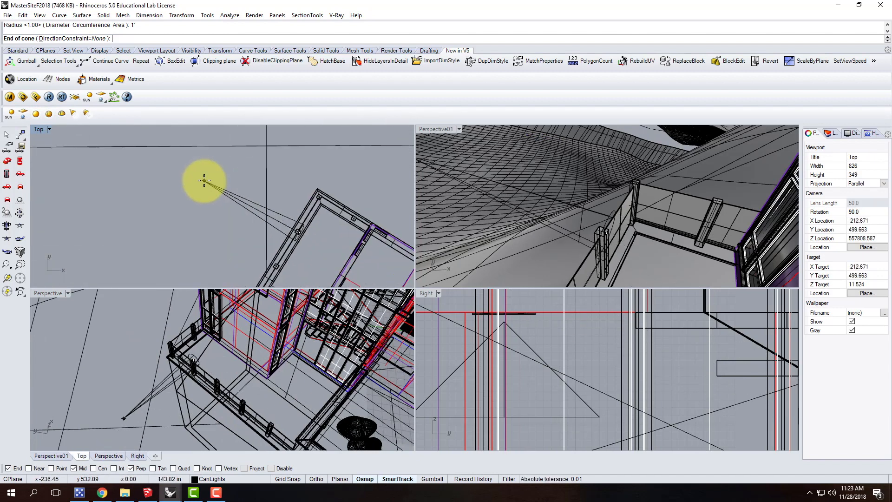
key(Return)
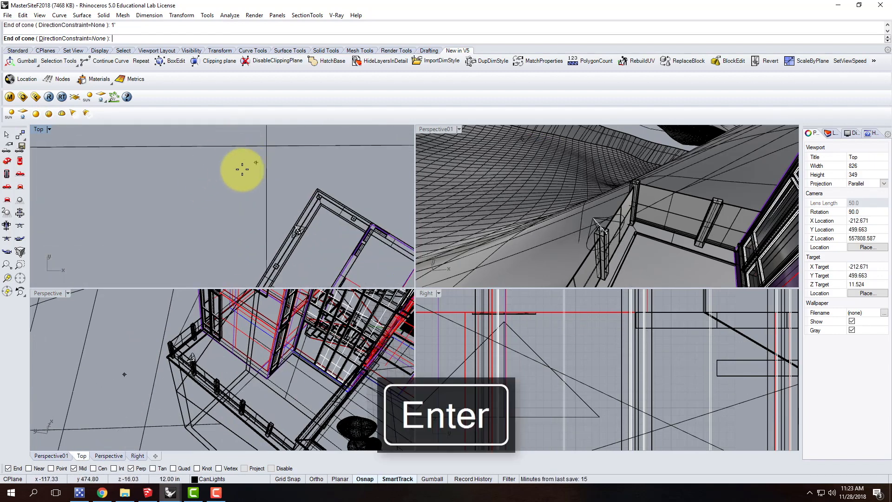
scroll(286, 205, up, 4)
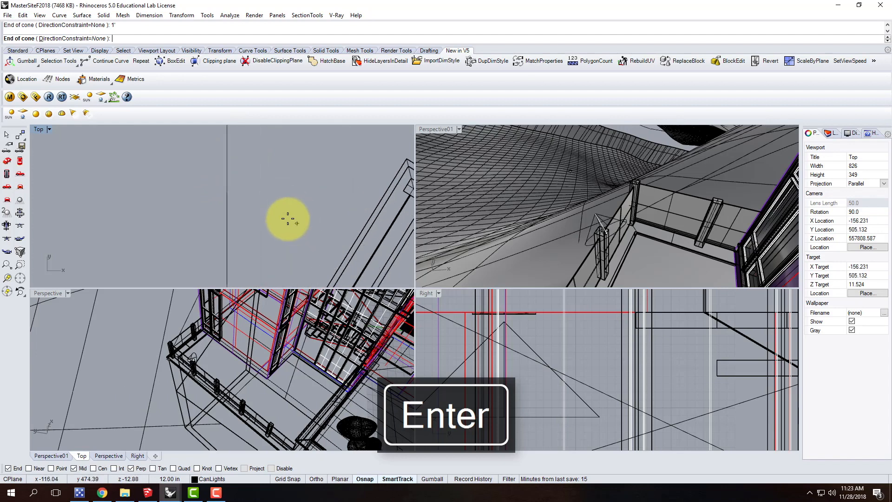
scroll(274, 198, up, 8)
scroll(267, 163, down, 6)
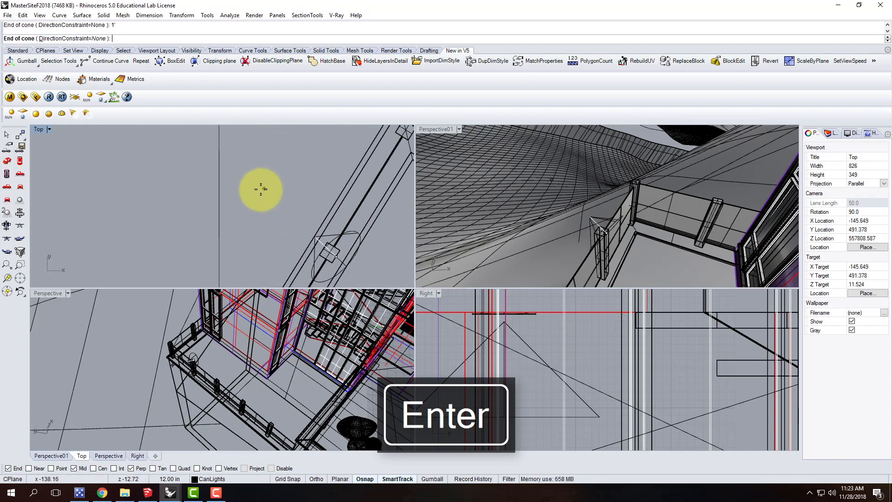
key(shift)
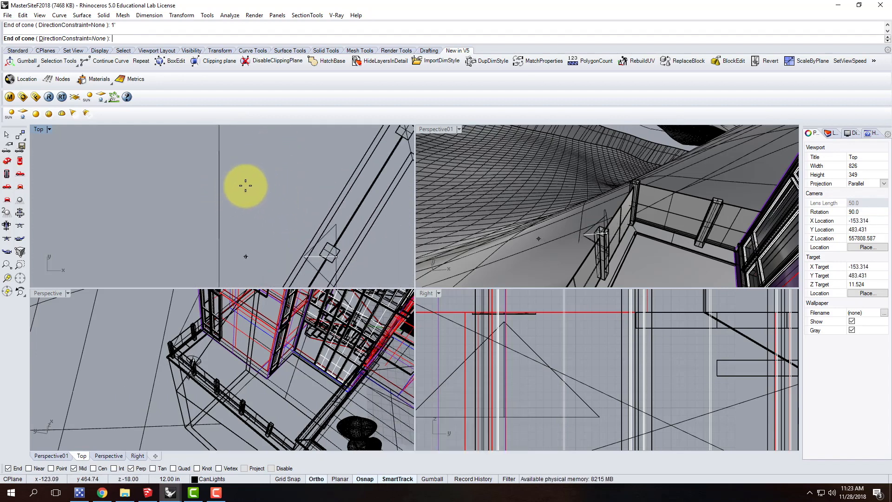
click(245, 185)
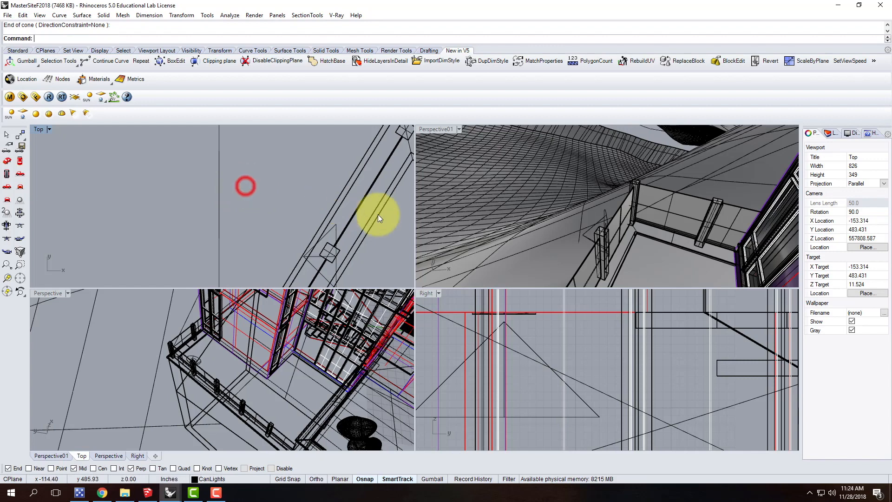
Move the new spotlight about 13 inches in the Top view to the deck side of the railing post
click(334, 228)
text(move)
key(Return)
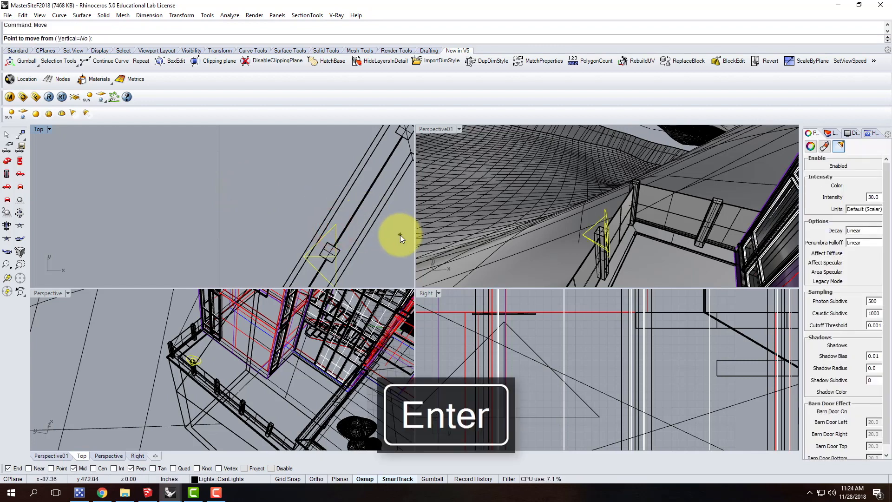
scroll(302, 227, down, 2)
scroll(326, 251, up, 2)
click(335, 261)
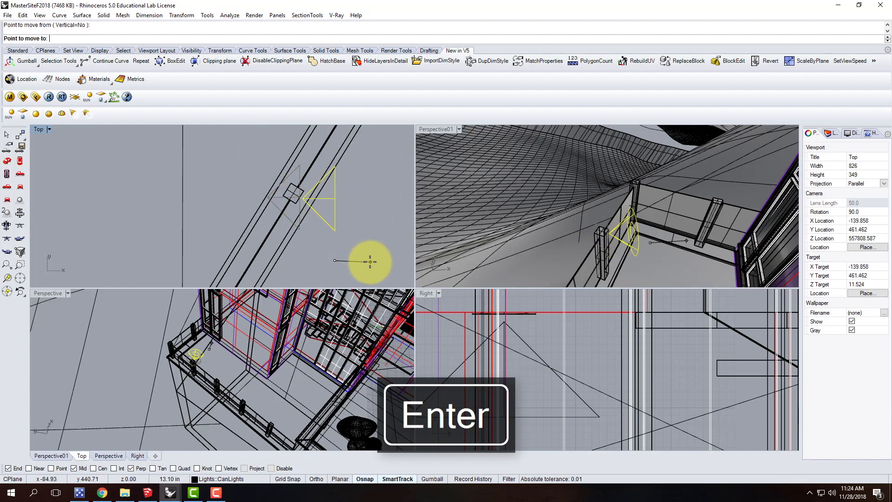
click(370, 261)
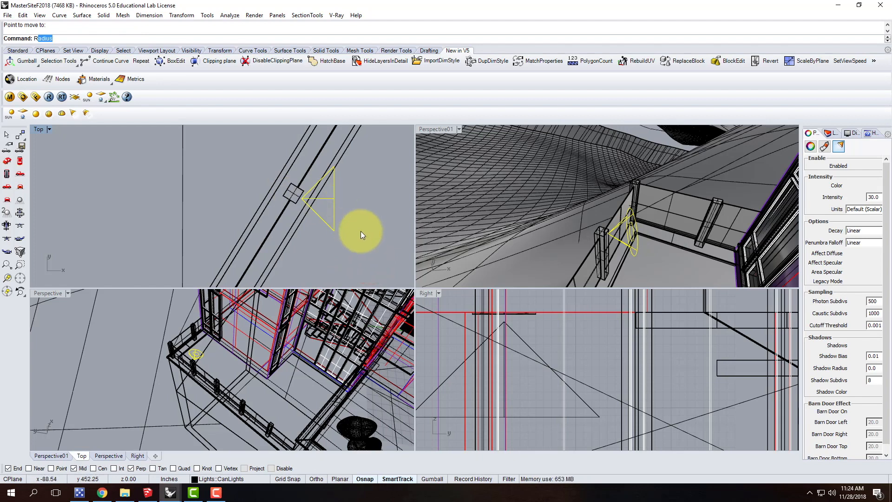
Rotate the spotlight around its cone tip in the Top view so its axis runs perpendicular to the railing
text(rotate)
key(Return)
scroll(299, 198, up, 5)
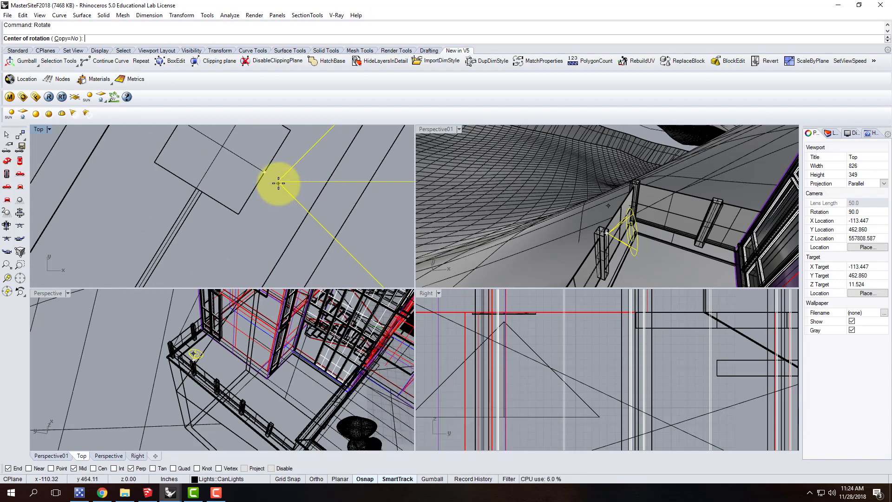
click(277, 182)
scroll(284, 181, down, 4)
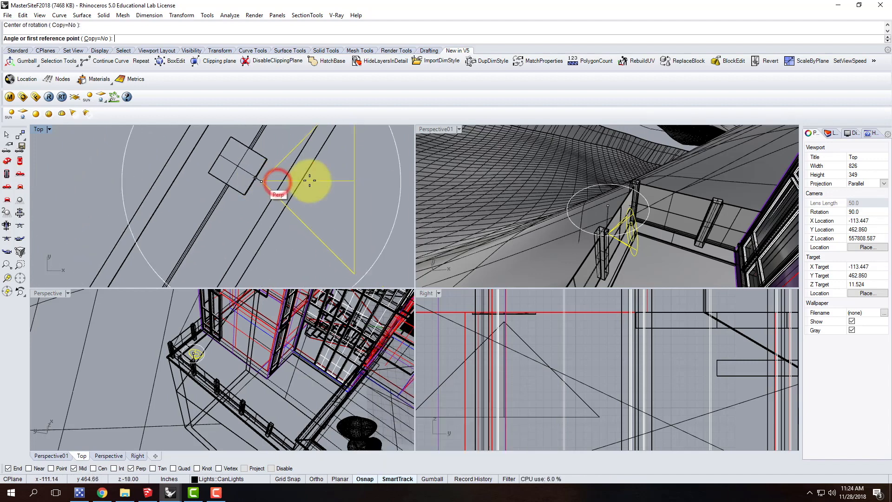
click(388, 181)
scroll(387, 181, down, 3)
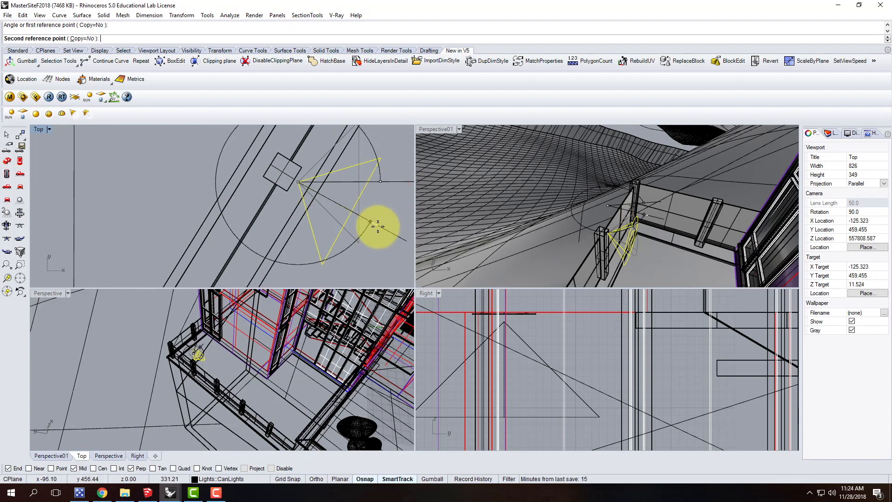
click(378, 226)
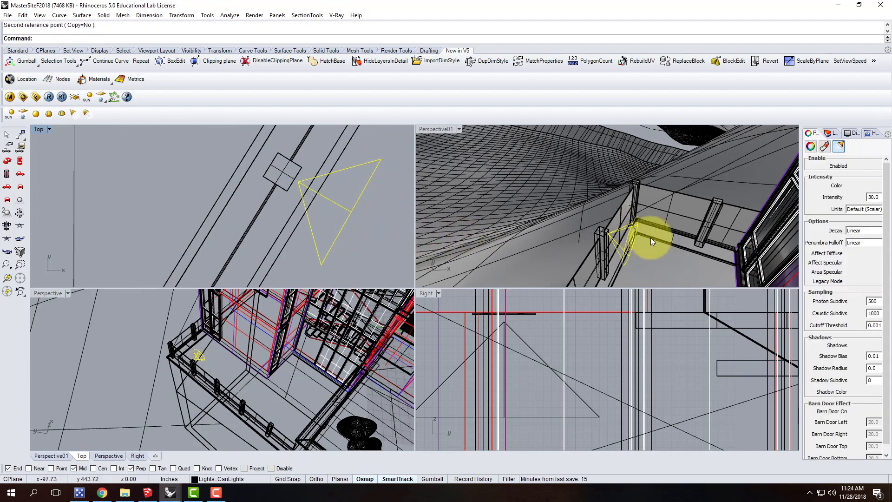
Tilt the spotlight upward over the deck with Rotate3D, using the railing post's top inner edge as the axis
right_drag(620, 250, 672, 192)
right_drag(579, 207, 609, 239)
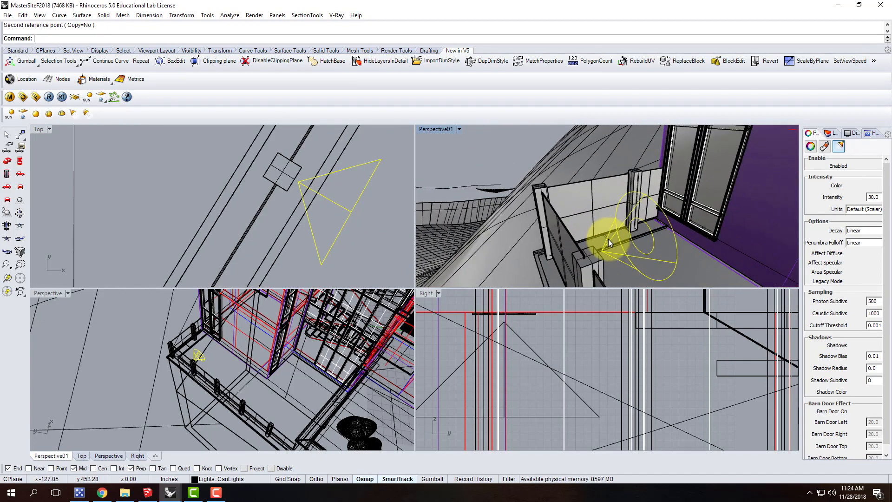
text(Rotate3D)
key(Return)
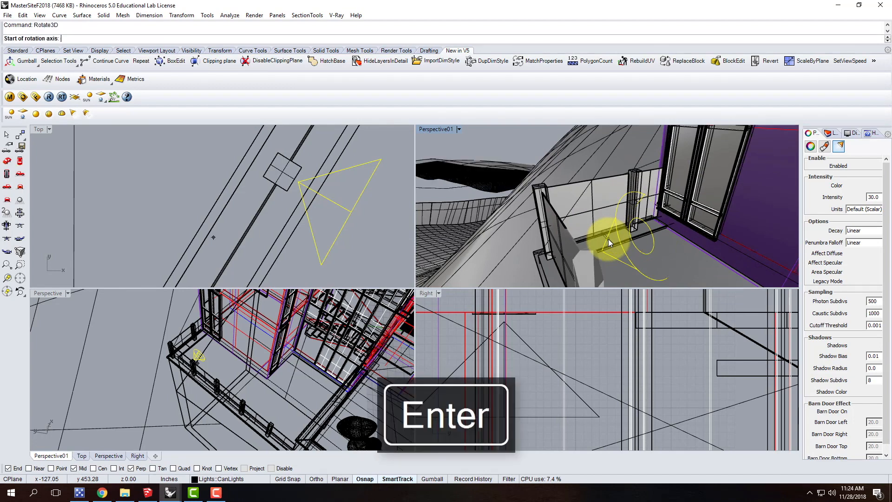
scroll(608, 207, down, 4)
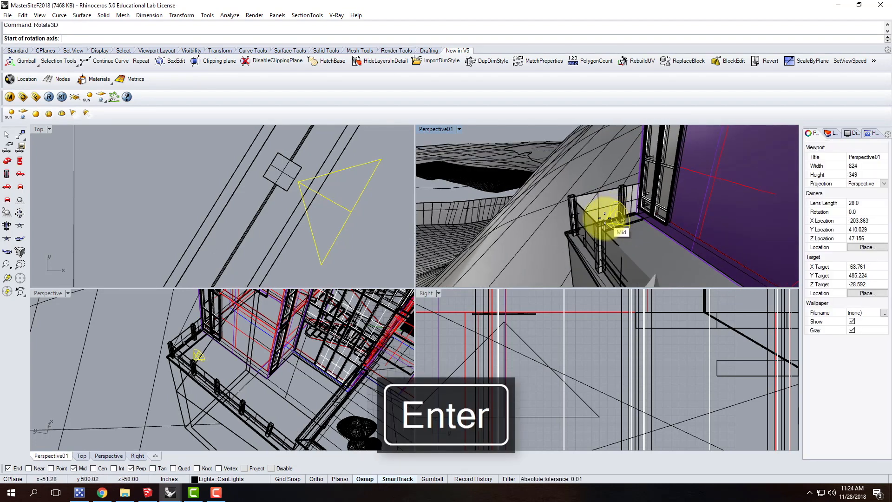
scroll(610, 216, up, 2)
click(600, 220)
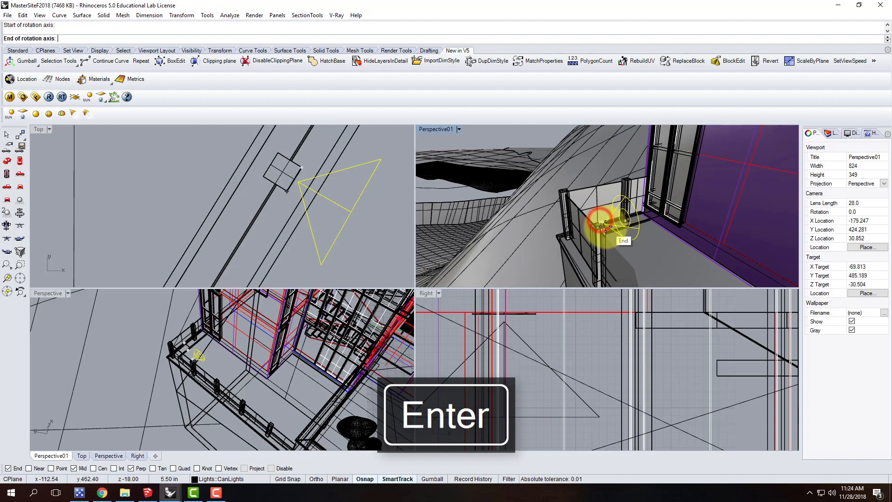
click(604, 227)
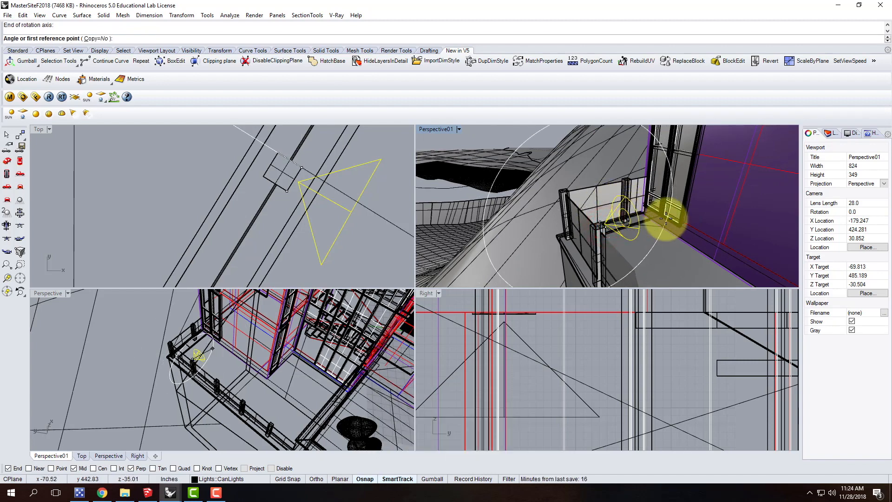
key(shift)
scroll(697, 222, up, 3)
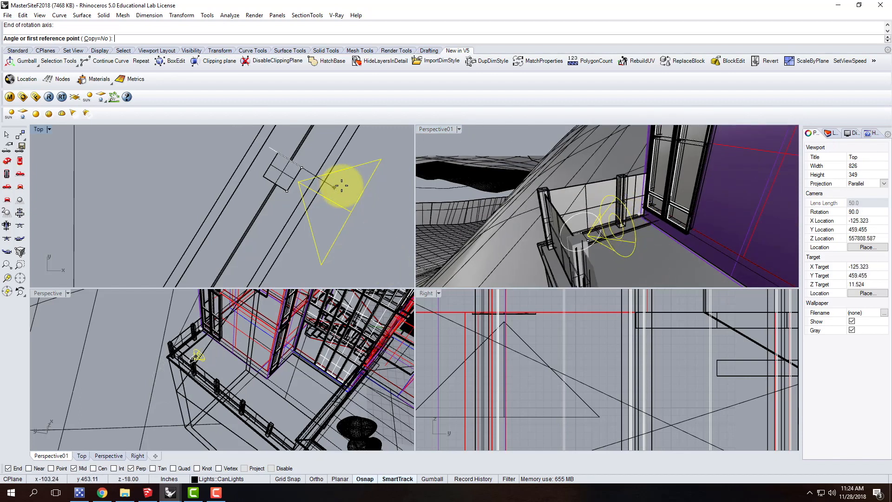
click(373, 223)
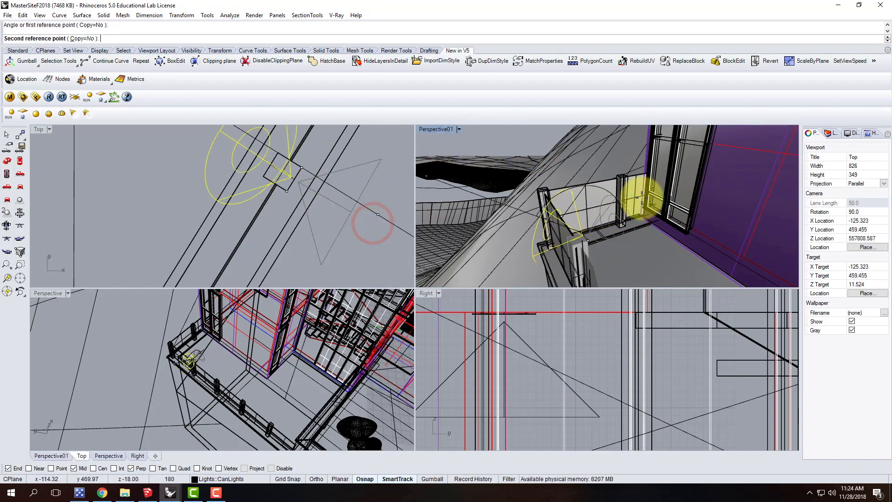
click(636, 153)
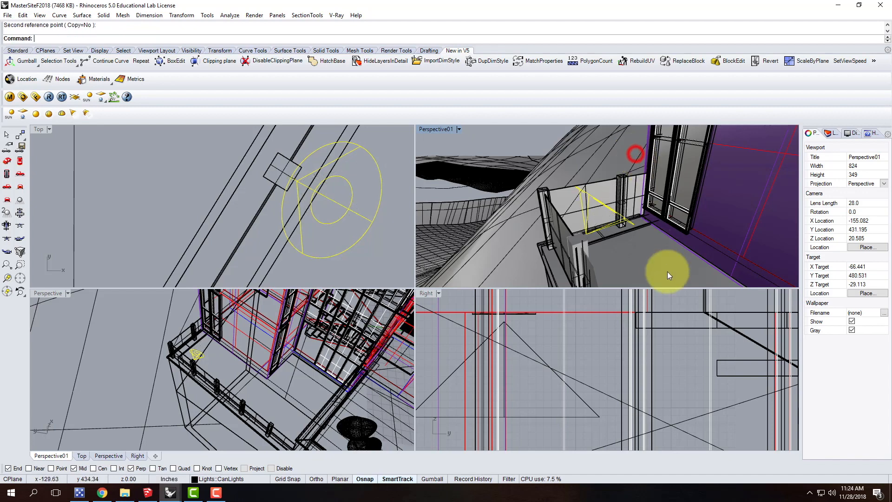
right_drag(682, 223, 623, 211)
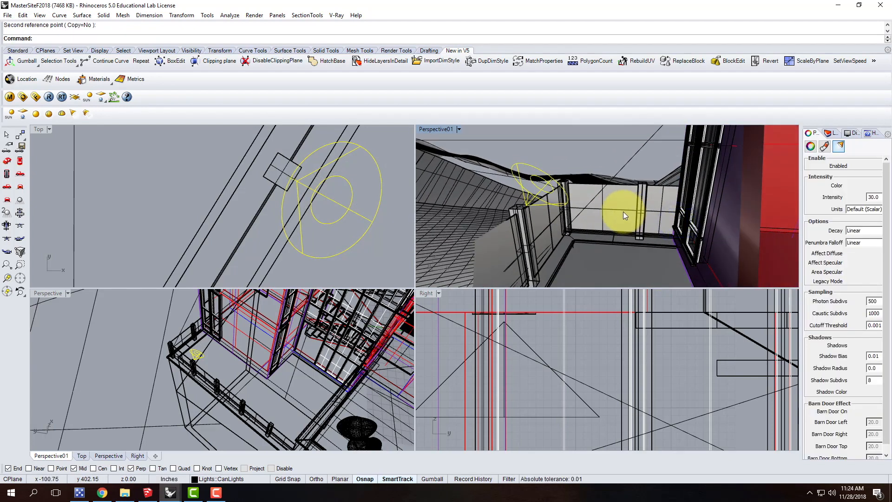
text(move)
key(Return)
text(v)
key(Return)
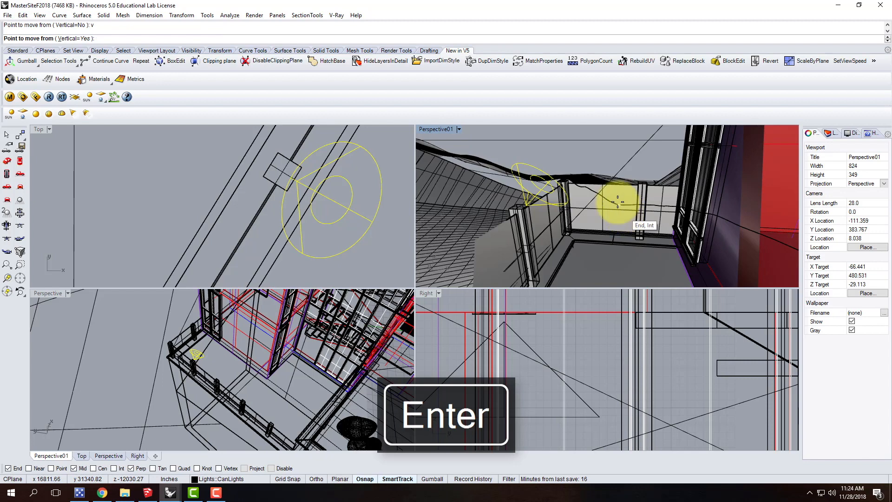
click(542, 221)
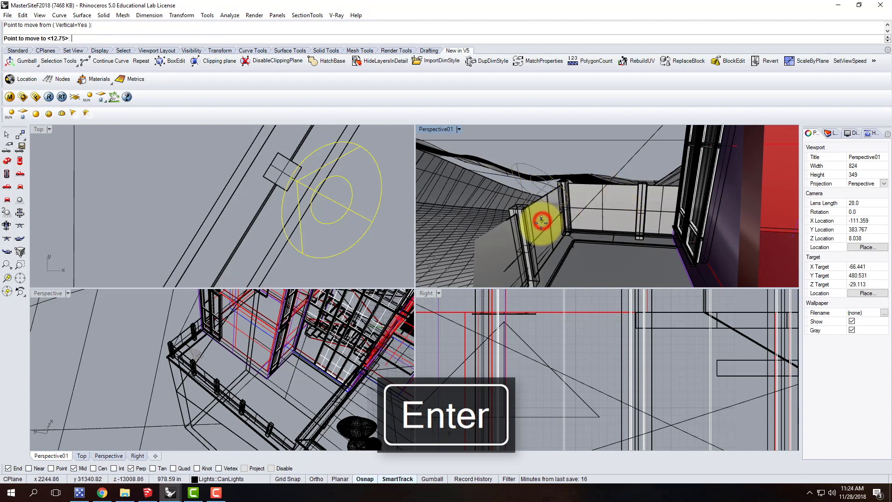
key(Escape)
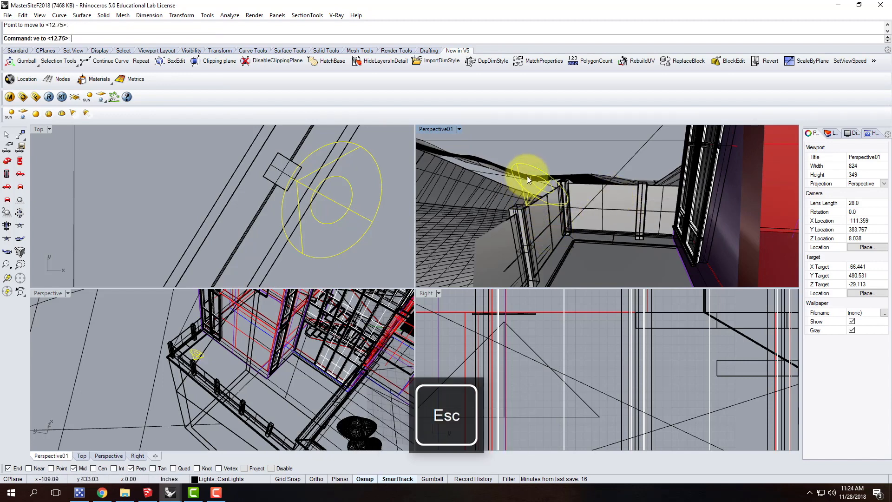
Move the tilted spotlight down about 6 inches in the Right view
scroll(506, 370, down, 6)
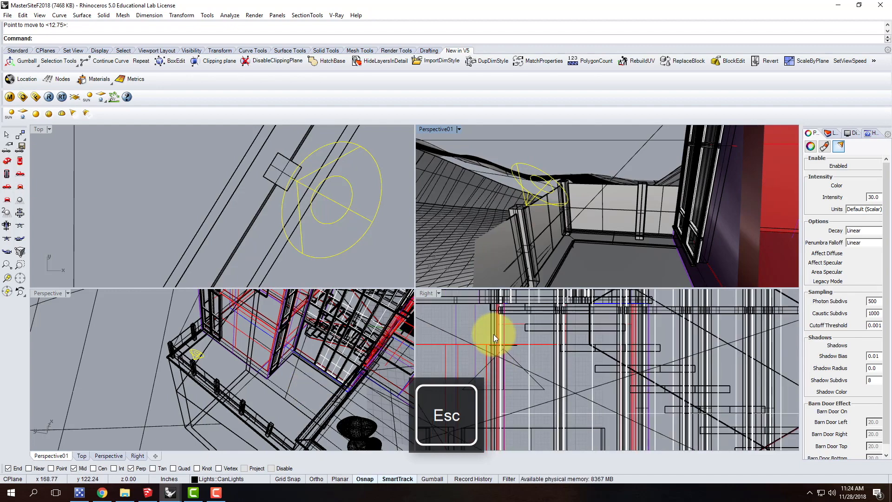
scroll(675, 396, up, 5)
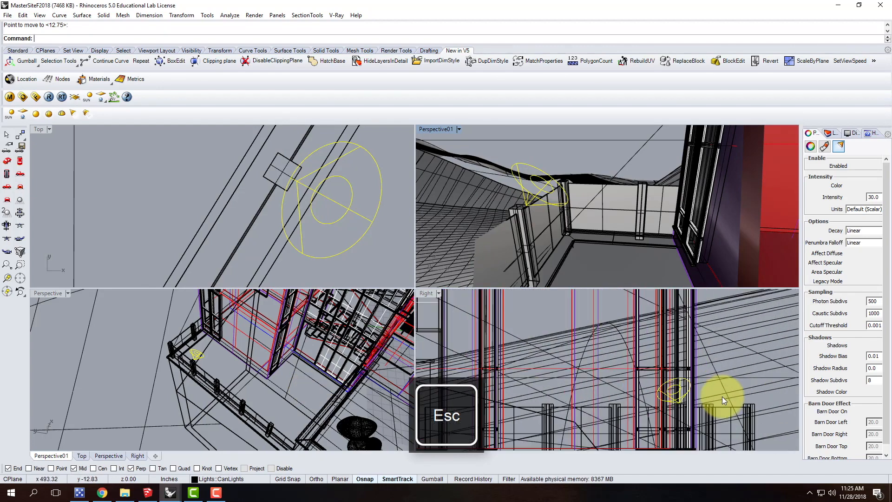
key(Return)
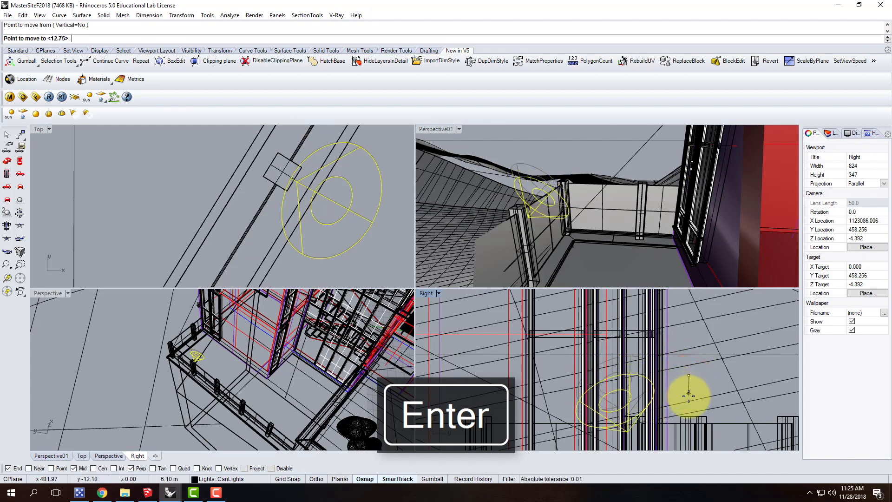
click(689, 398)
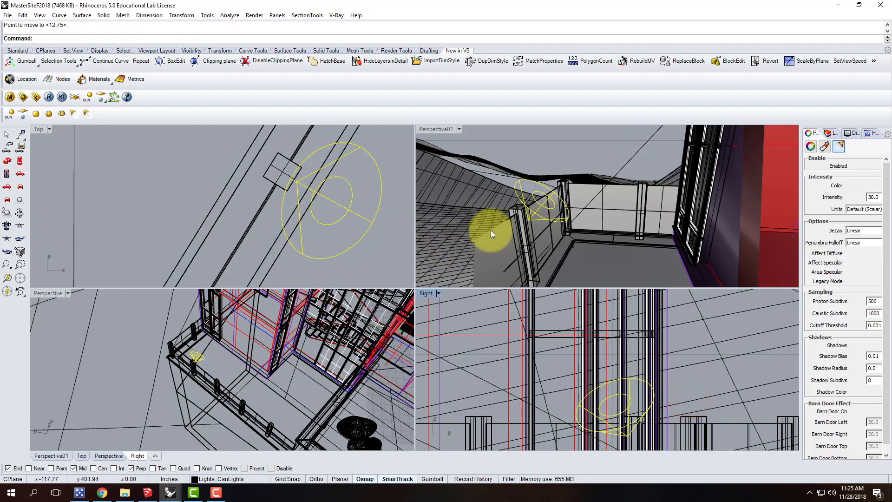
Maximize the Perspective01 view and set the spotlight's units to Radiant power and its decay to Inverse Square
double_click(431, 129)
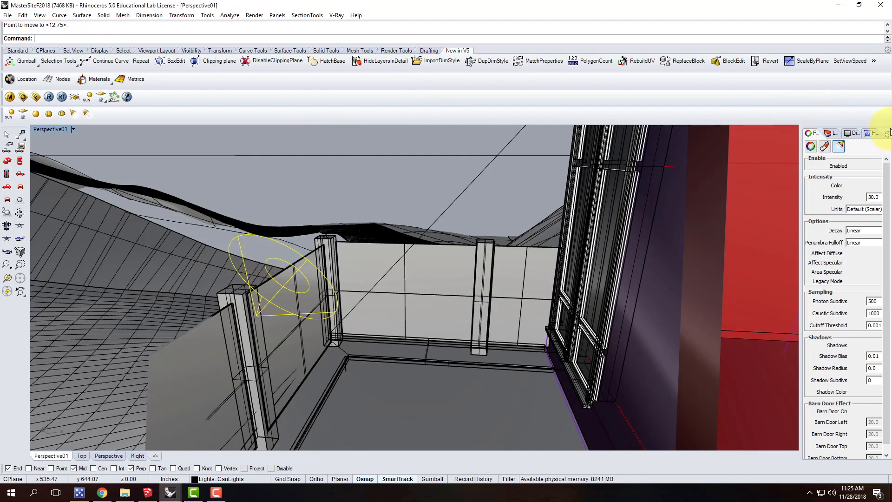
click(839, 146)
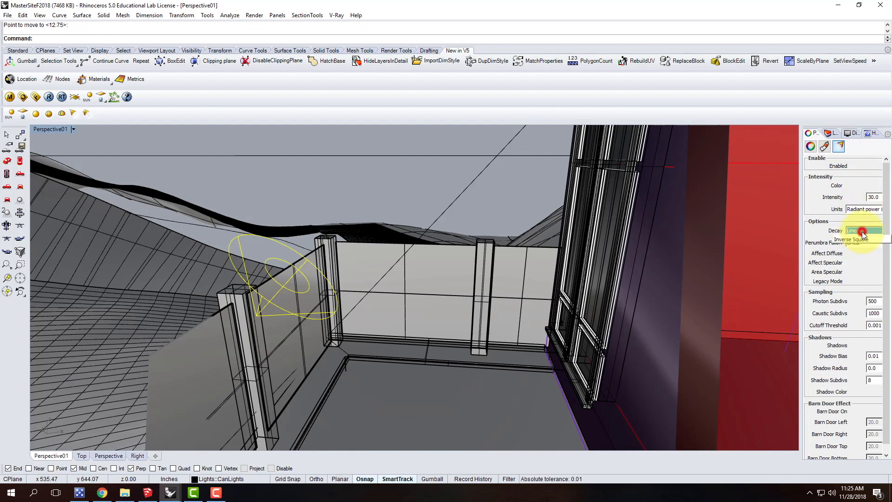
click(866, 253)
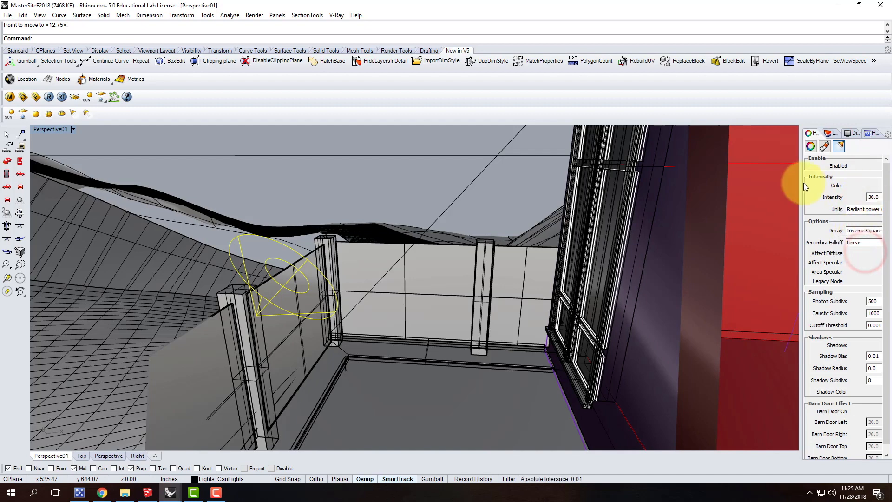
drag(800, 183, 769, 184)
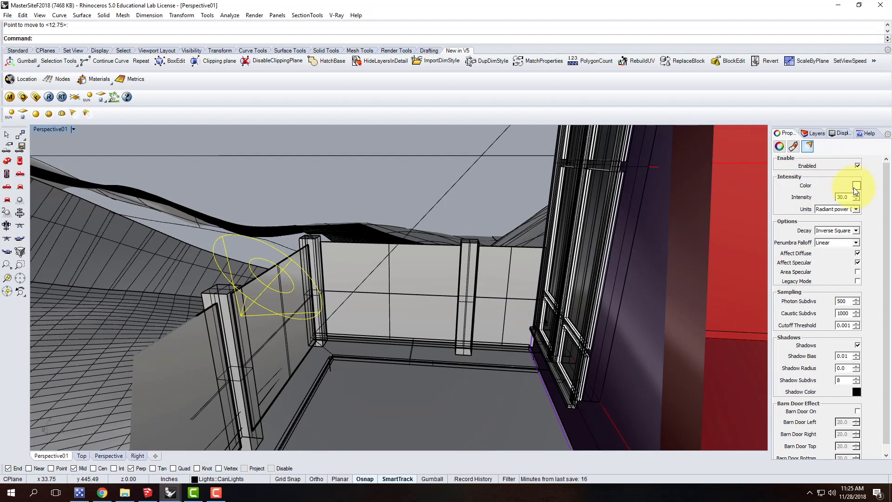
Set the spotlight's light color to a warm RGB 255, 214, 170
click(856, 186)
double_click(530, 301)
text(214)
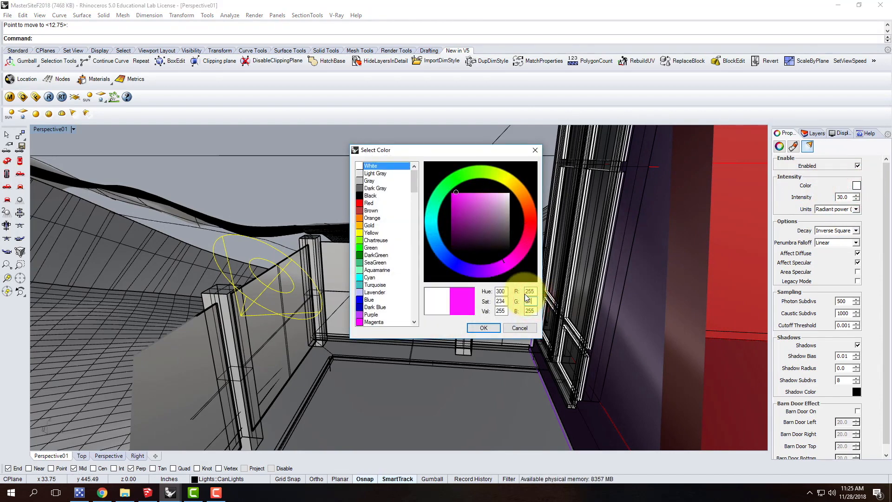
key(Tab)
text(170)
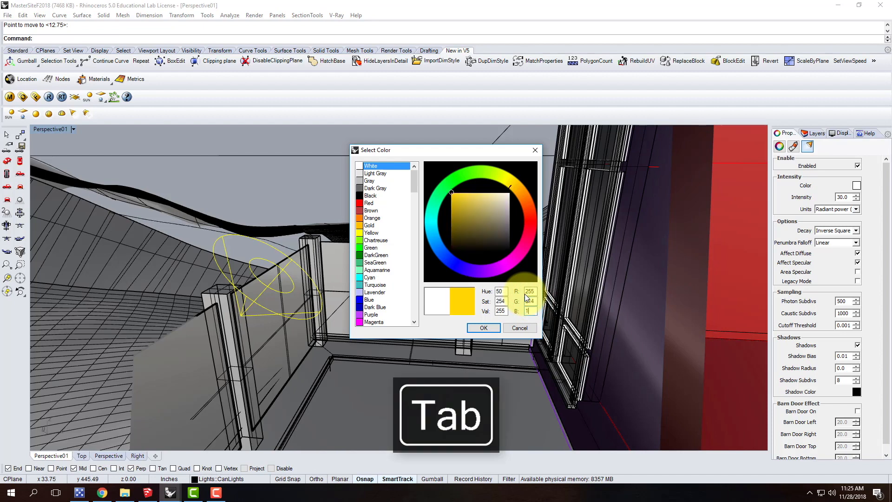
click(483, 327)
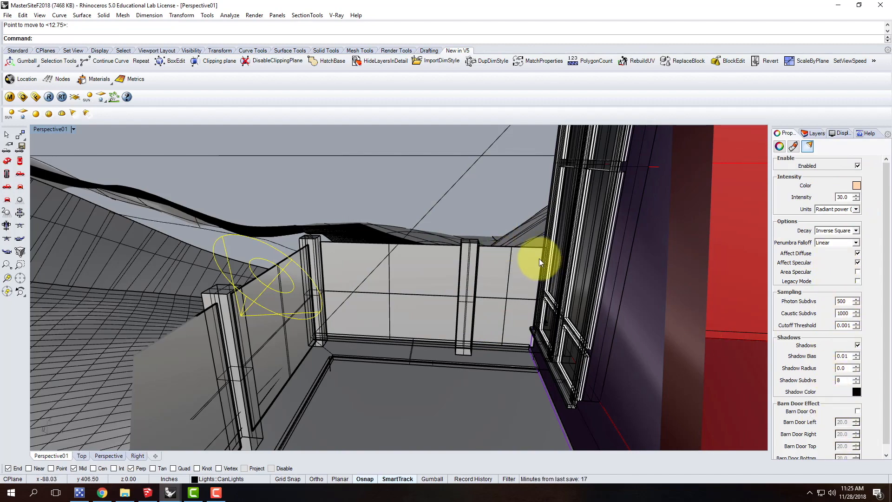
Set the spotlight's intensity to 100
scroll(500, 257, down, 5)
right_drag(451, 274, 520, 289)
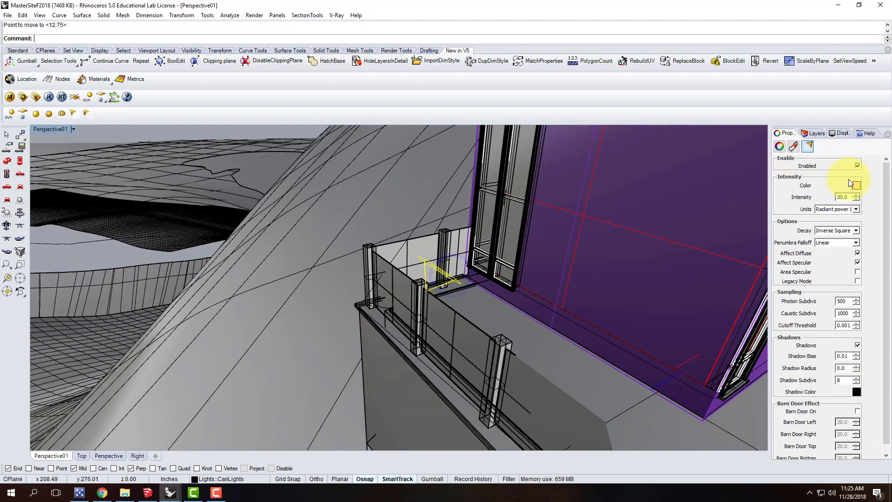
drag(847, 194, 804, 189)
text(100)
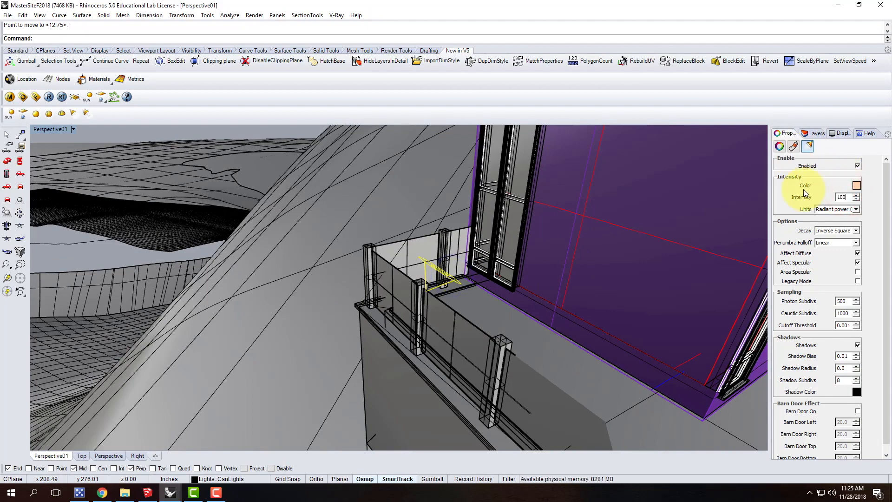
key(Tab)
Check the output size settings in the V-Ray option editor, leaving them as they are
scroll(428, 263, down, 5)
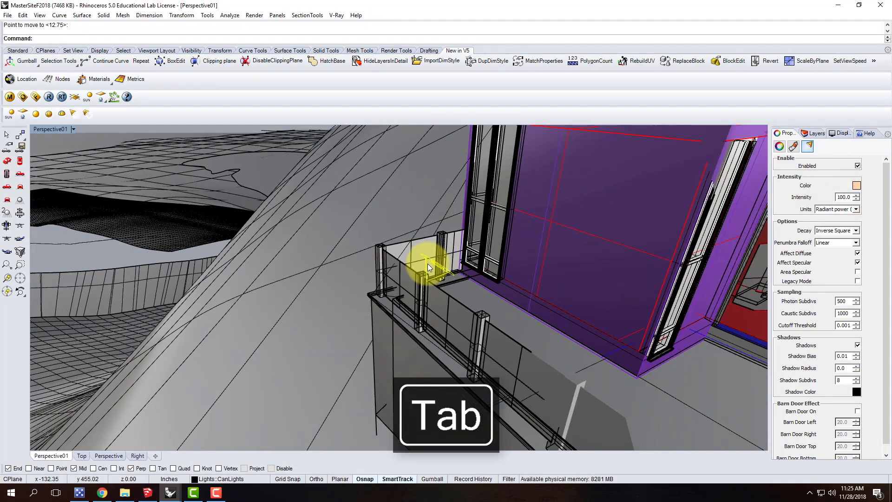
right_drag(444, 270, 471, 242)
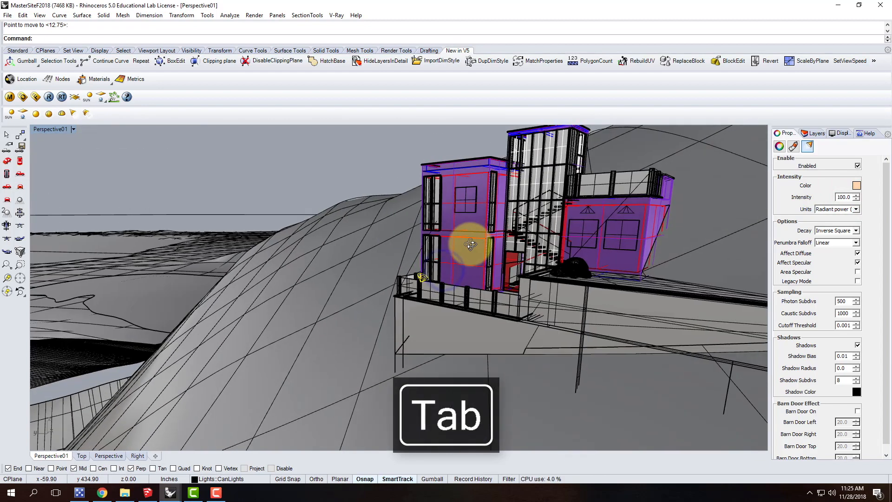
scroll(565, 272, up, 2)
scroll(247, 310, down, 3)
right_drag(281, 312, 309, 312)
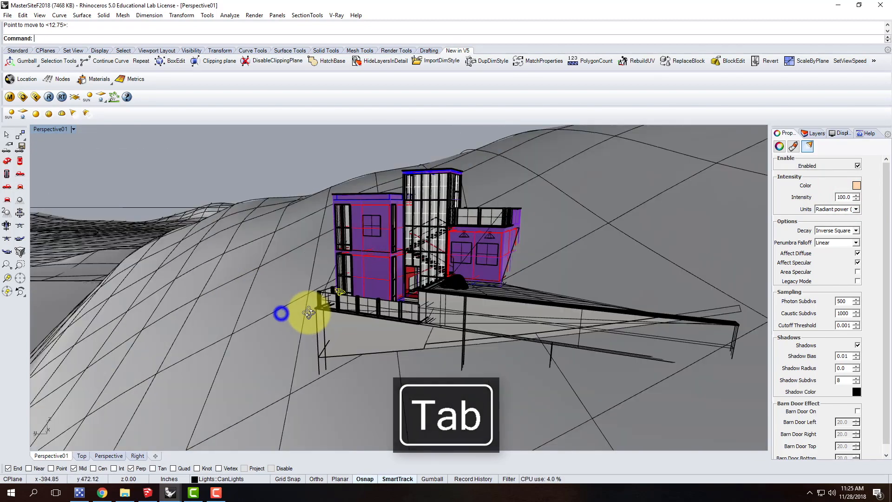
scroll(341, 308, up, 5)
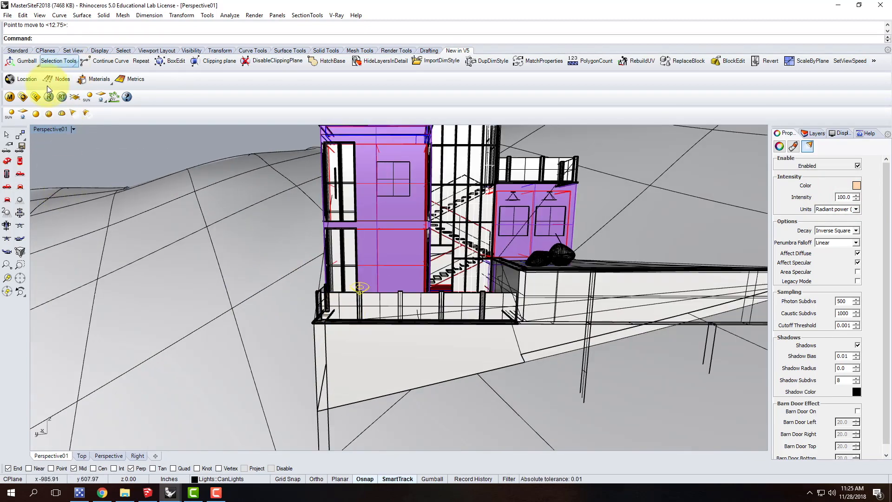
click(24, 98)
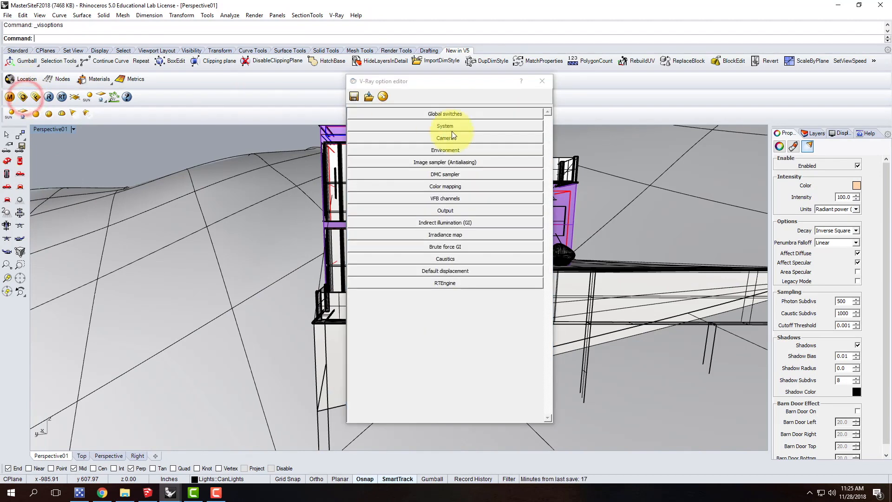
click(461, 209)
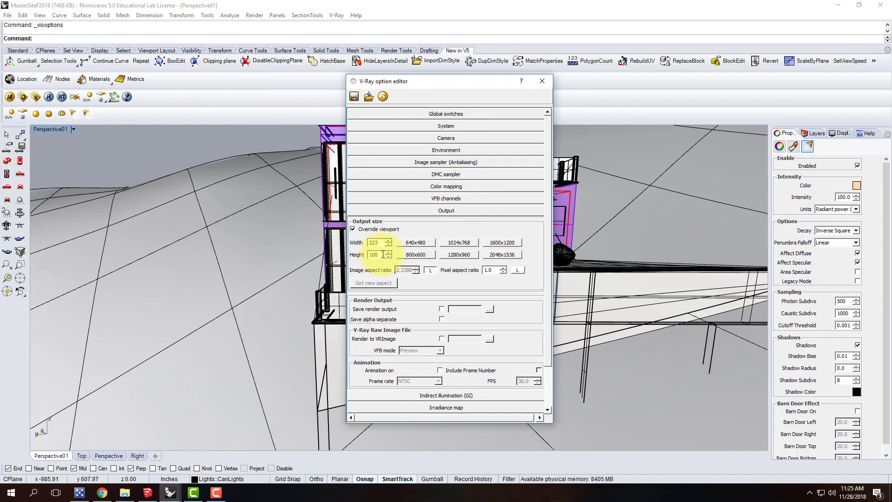
click(541, 82)
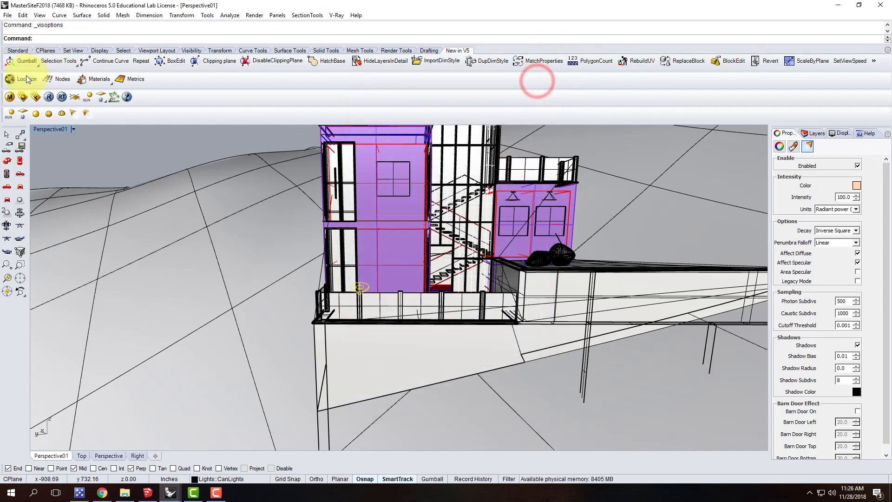
Run a V-Ray test render of the house and deck, inspect the spotlight's effect in an enlarged frame buffer, and close it
right_drag(342, 232, 404, 253)
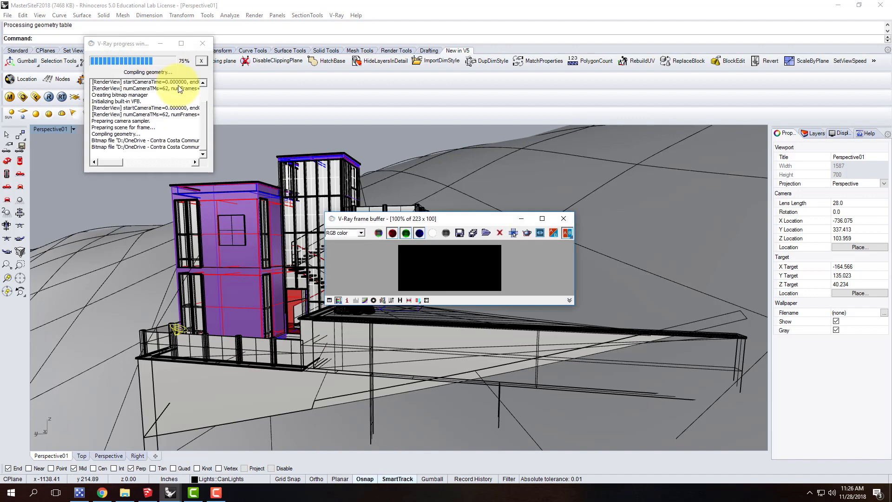
drag(392, 220, 316, 79)
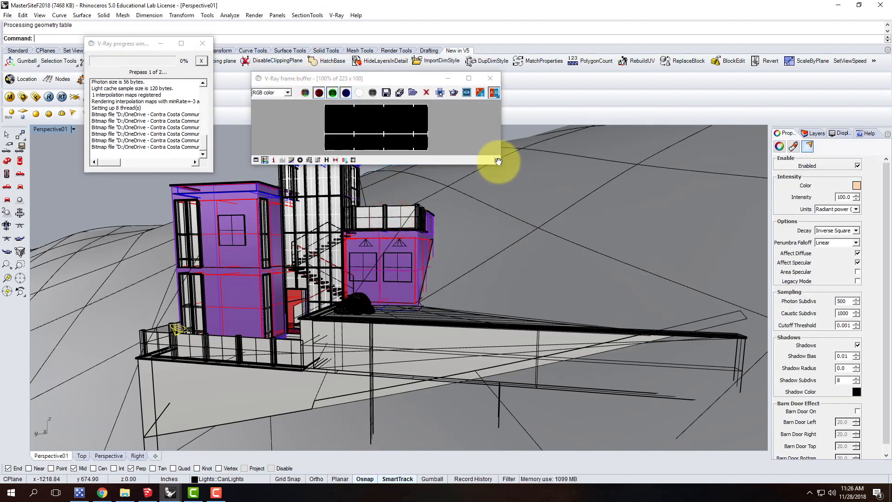
drag(503, 167, 632, 359)
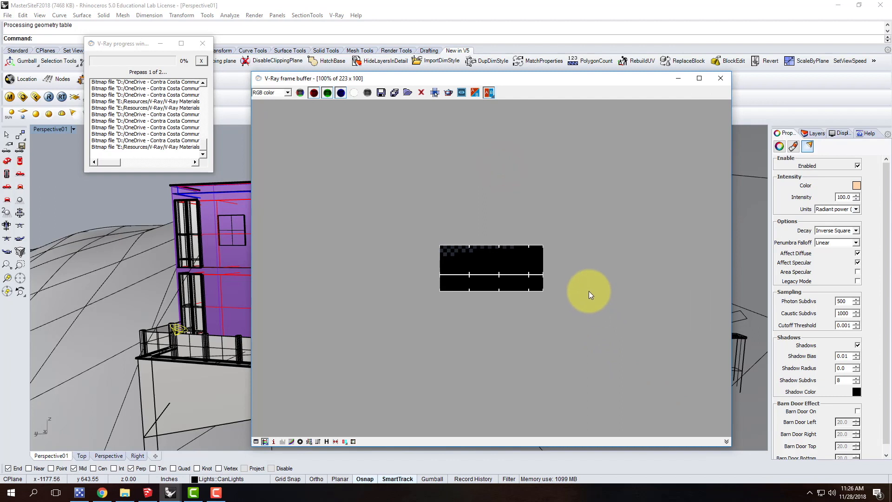
scroll(587, 287, up, 1)
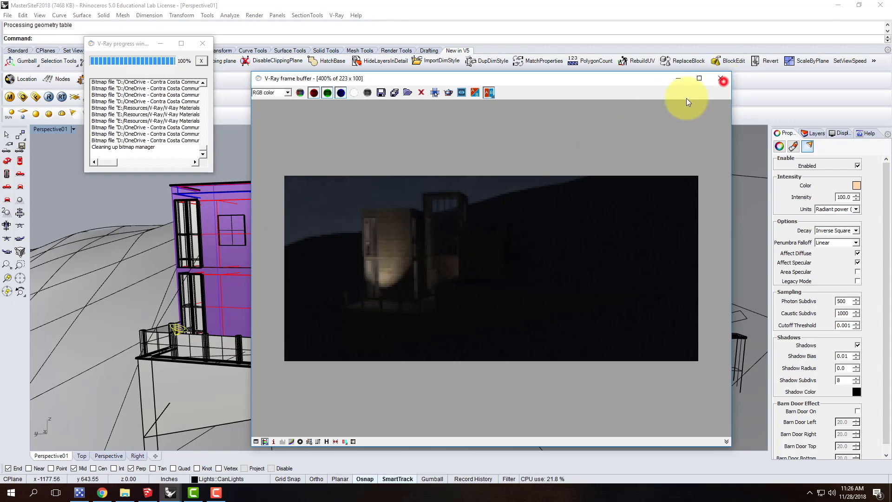
click(721, 79)
Copy the spotlight from its railing post's top corner to the matching corners of the next three posts along the deck
scroll(202, 318, up, 3)
scroll(201, 318, up, 5)
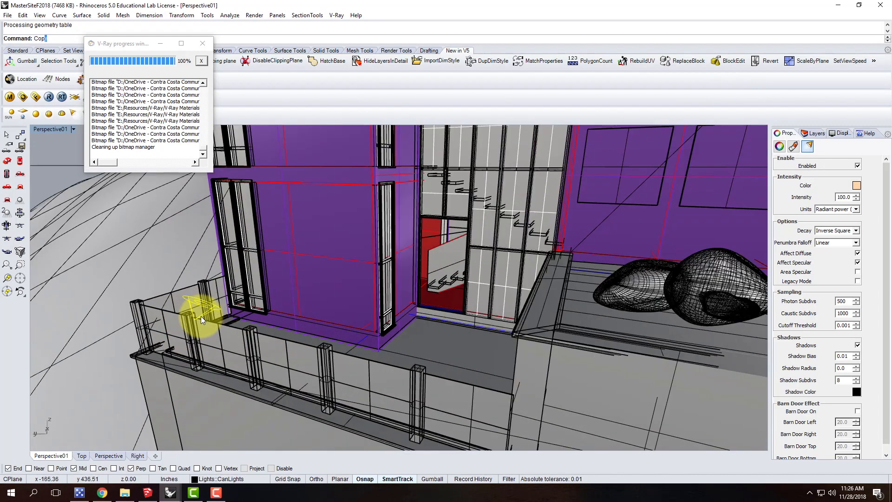
key(Return)
scroll(201, 316, up, 2)
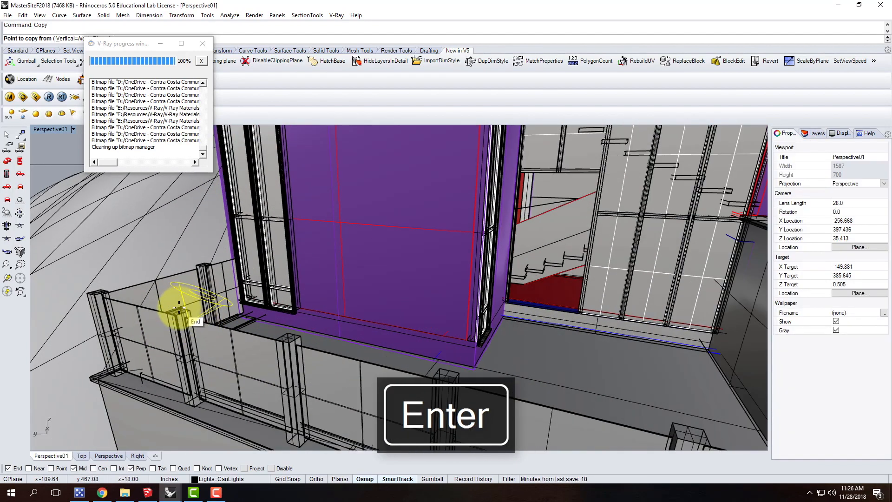
click(179, 308)
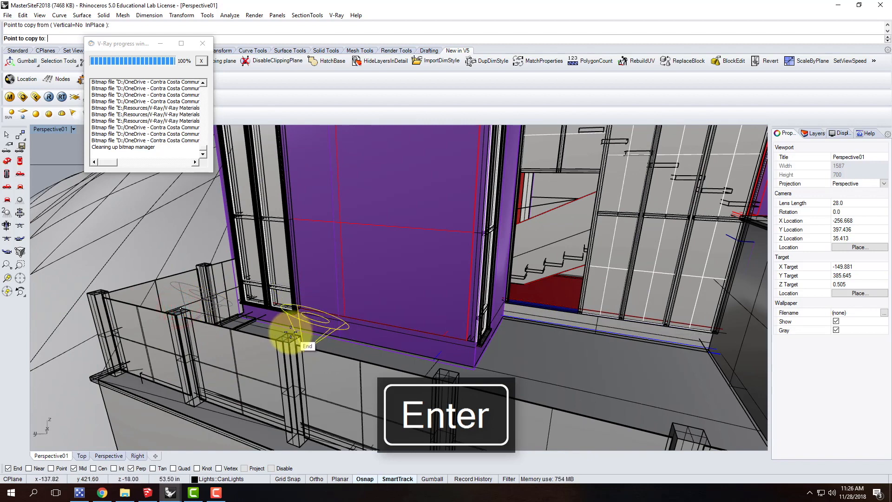
click(291, 331)
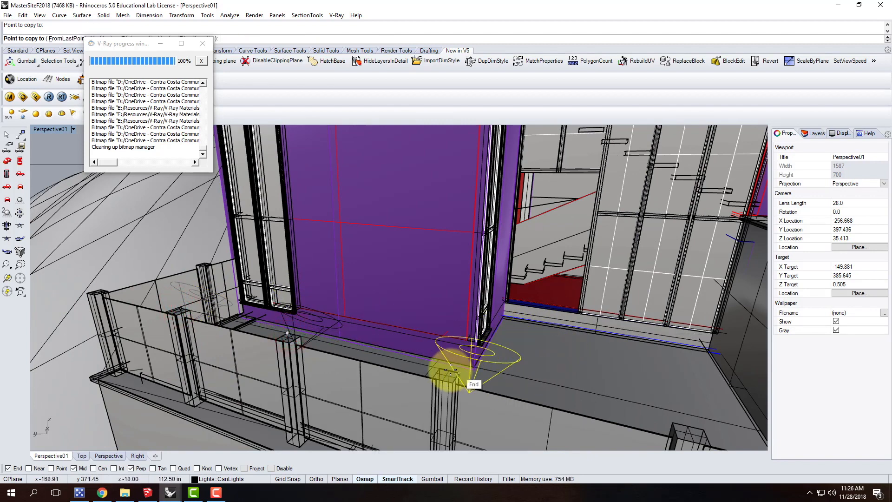
click(450, 369)
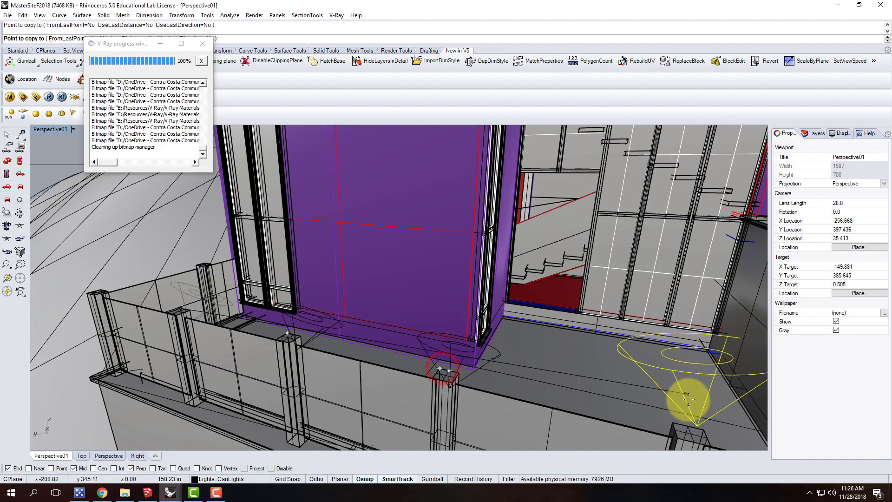
click(673, 422)
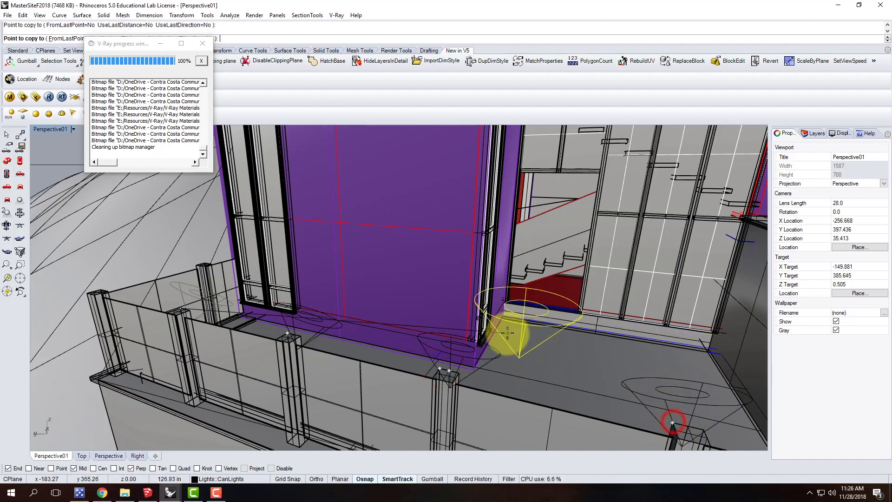
scroll(508, 333, down, 5)
key(Escape)
scroll(586, 333, down, 3)
scroll(481, 356, down, 3)
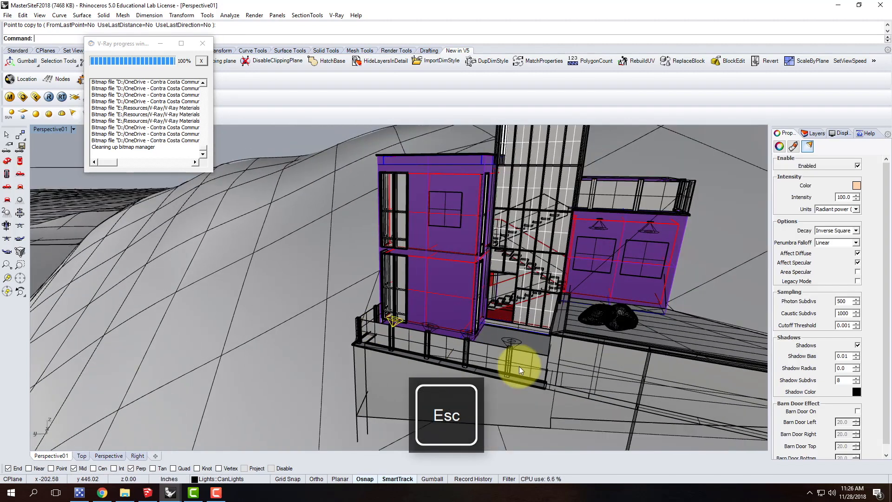
right_drag(398, 394, 450, 369)
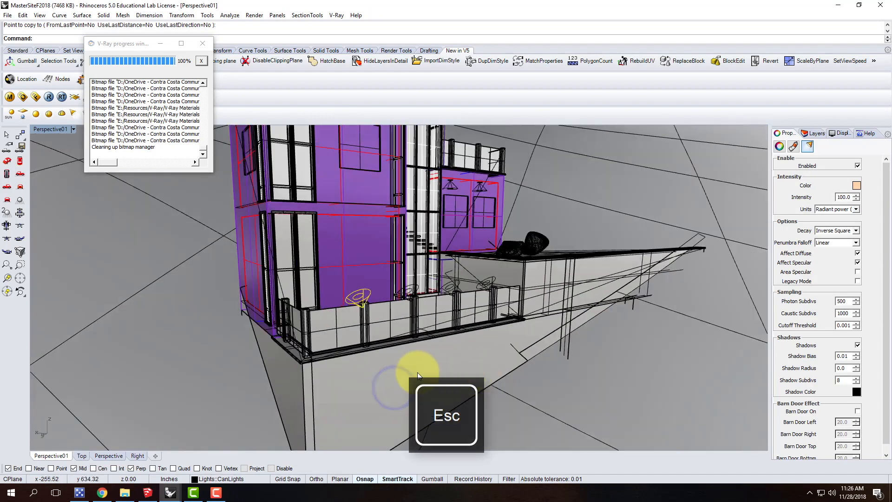
mouse_move(393, 396)
right_down()
mouse_move(374, 372)
mouse_move(381, 332)
mouse_move(242, 317)
right_up()
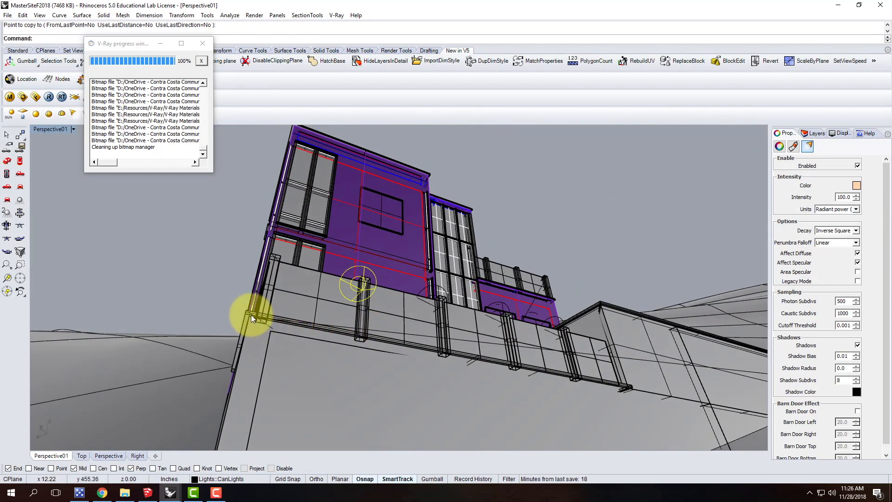
mouse_move(613, 363)
right_down()
mouse_move(491, 415)
mouse_move(509, 386)
right_up()
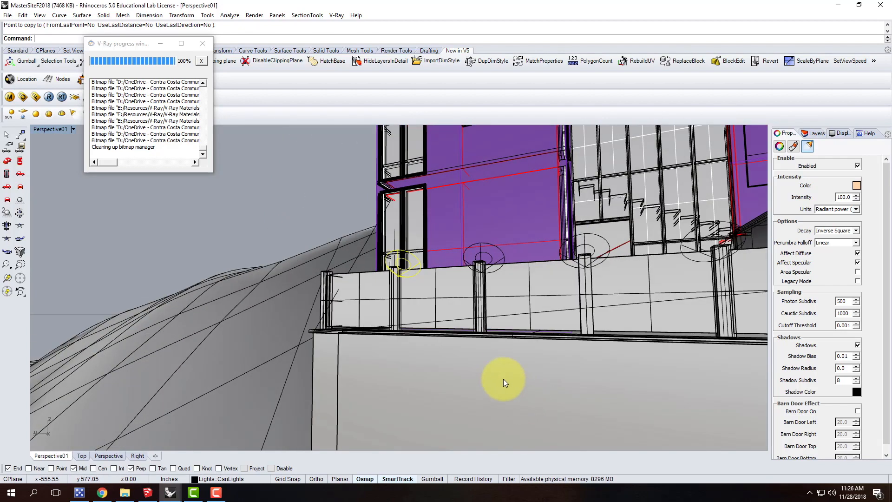
right_drag(358, 370, 383, 366)
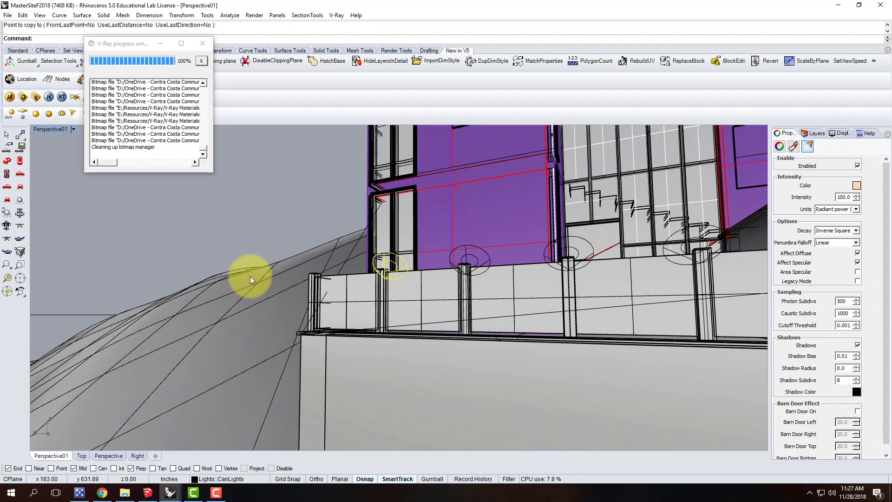
Close the render progress window and try to draw a rectangular light along the full length of the deck's lower edge, between its end corners
click(202, 43)
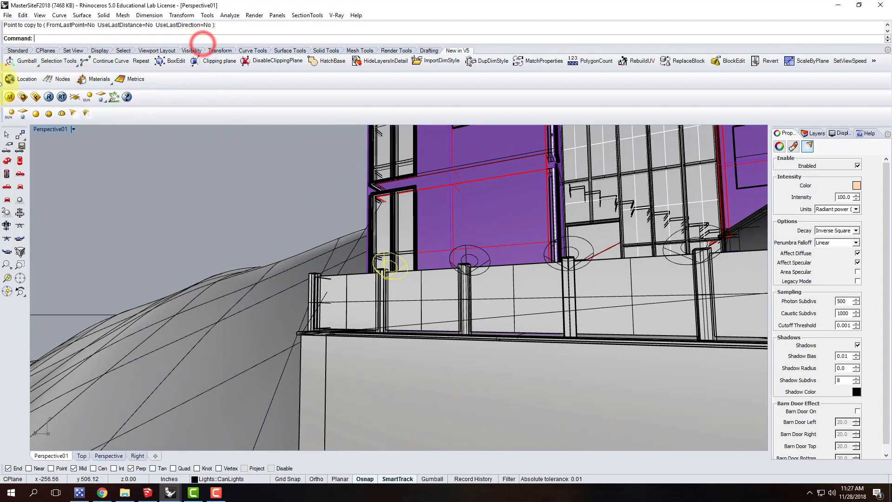
click(23, 114)
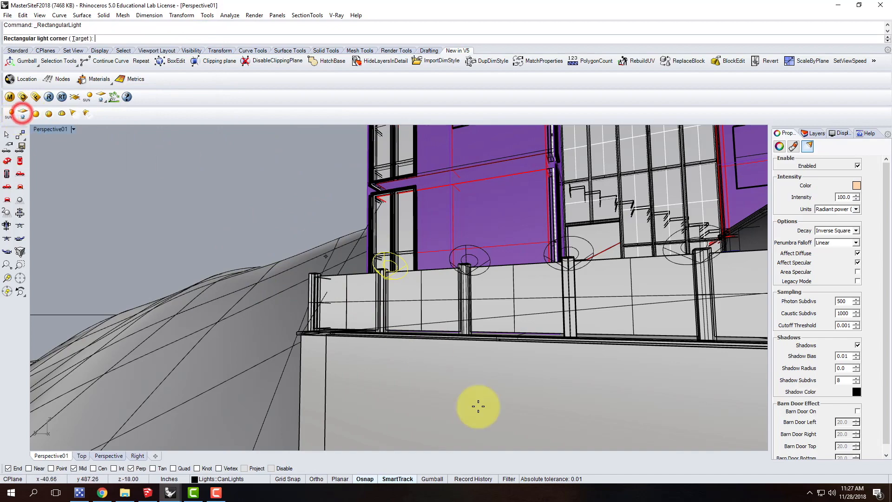
right_drag(389, 387, 386, 347)
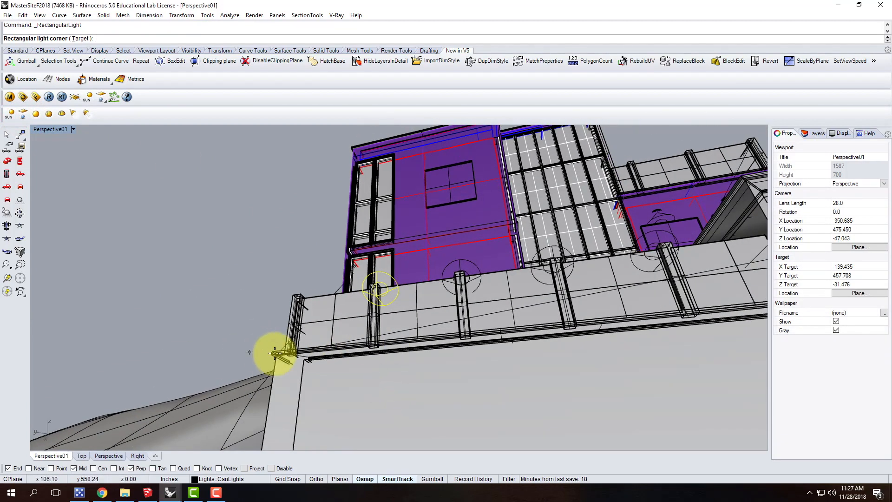
scroll(275, 354, up, 8)
click(274, 355)
scroll(242, 356, down, 5)
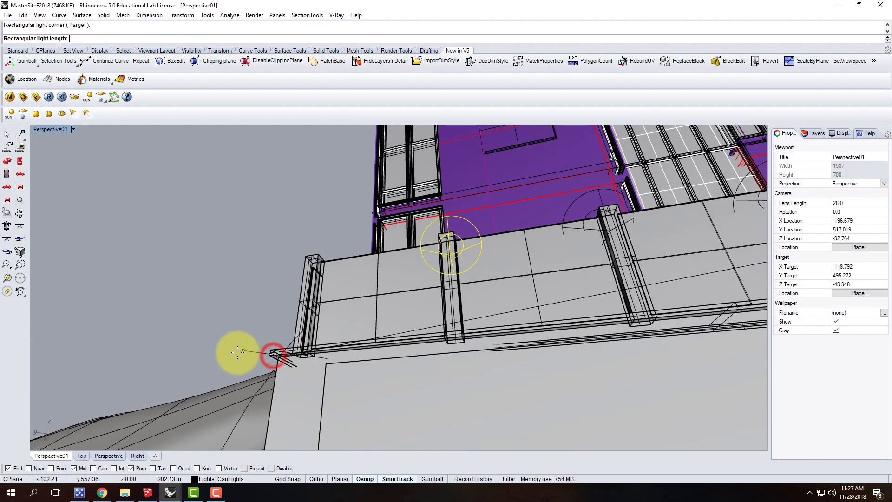
scroll(572, 325, up, 6)
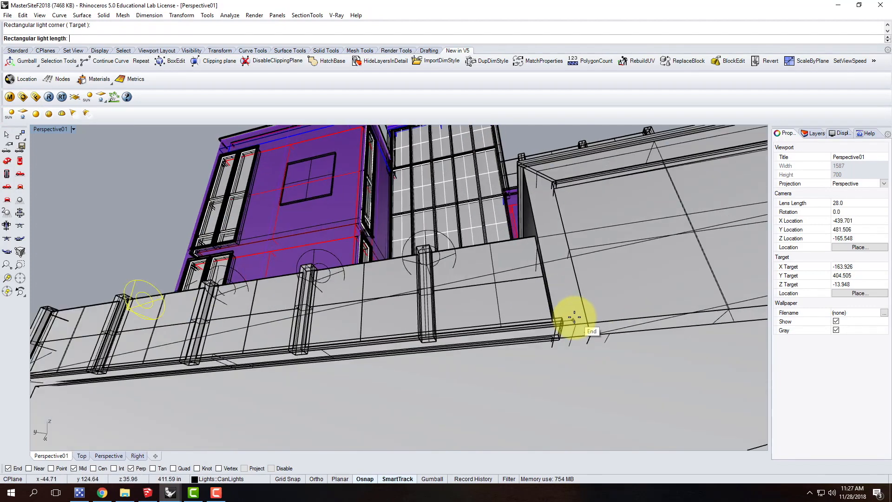
scroll(536, 331, down, 3)
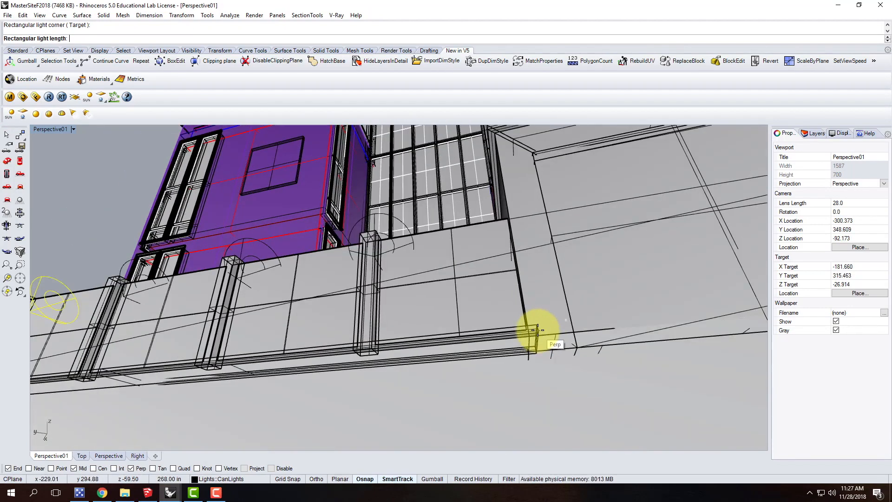
click(536, 332)
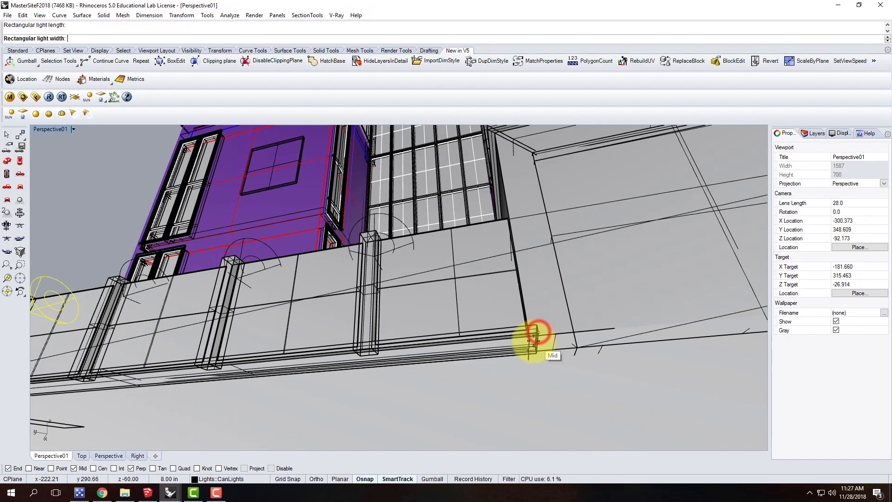
scroll(533, 334, up, 5)
scroll(560, 344, down, 5)
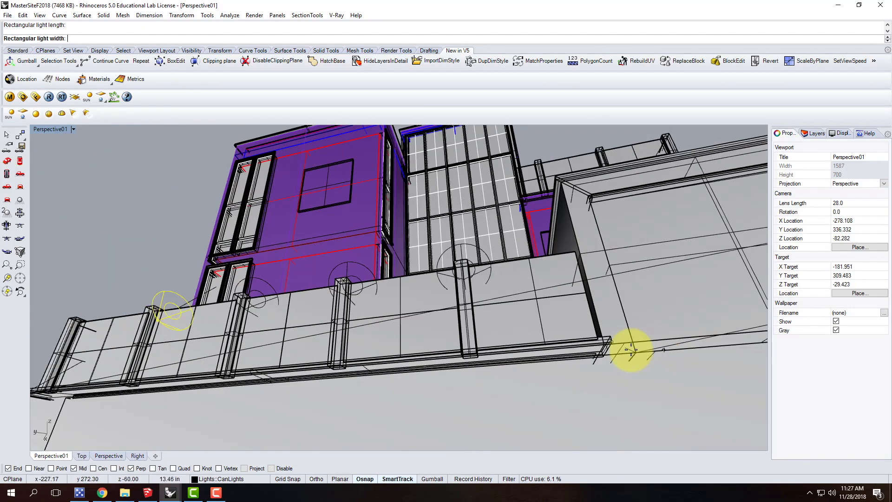
scroll(362, 343, up, 1)
scroll(133, 385, up, 5)
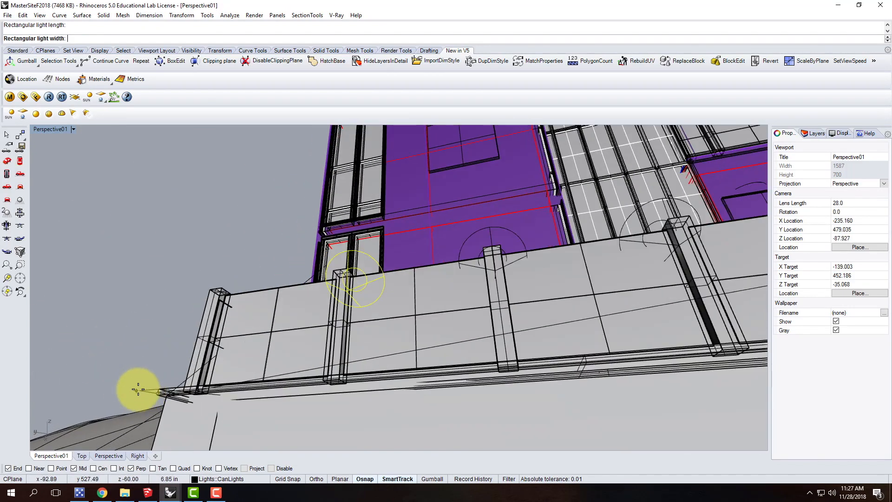
click(172, 399)
click(174, 395)
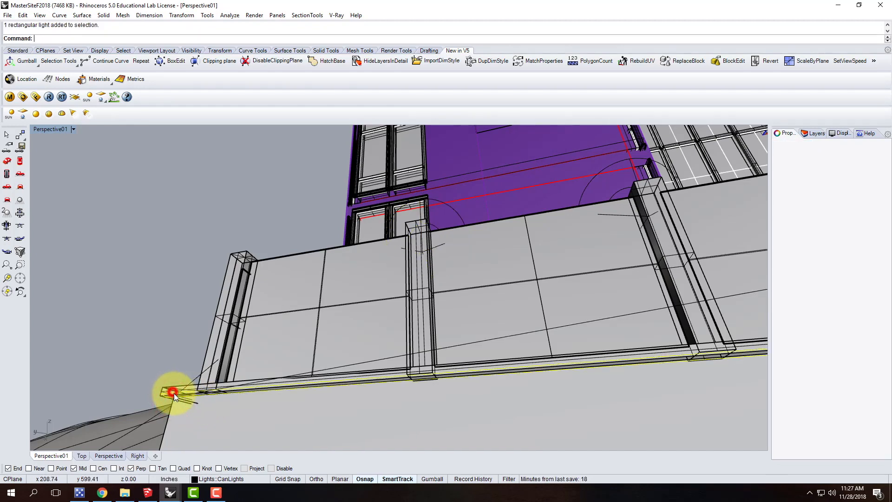
Check the rectangular light against the deck slab in the four-viewport layout and delete it
scroll(194, 398, down, 3)
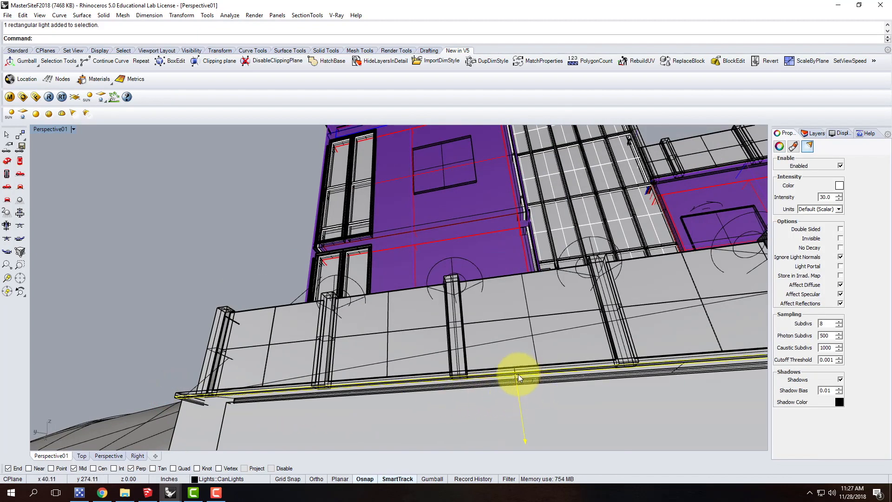
scroll(494, 398, down, 2)
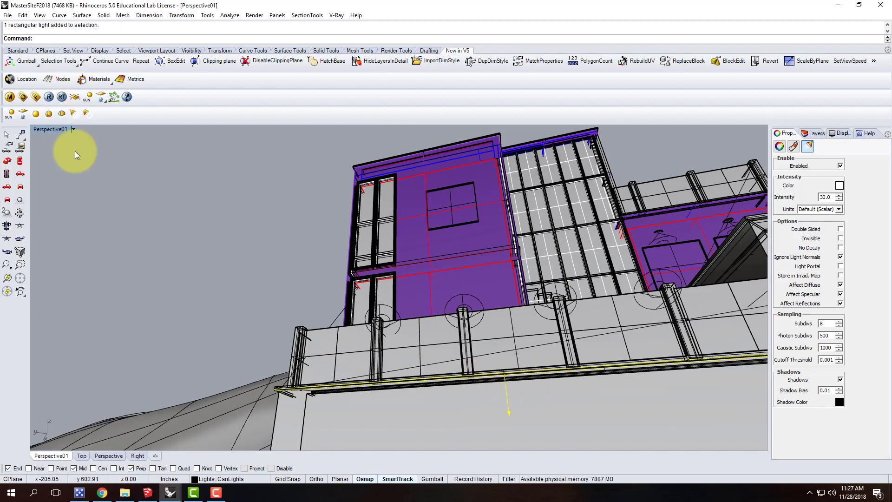
double_click(50, 129)
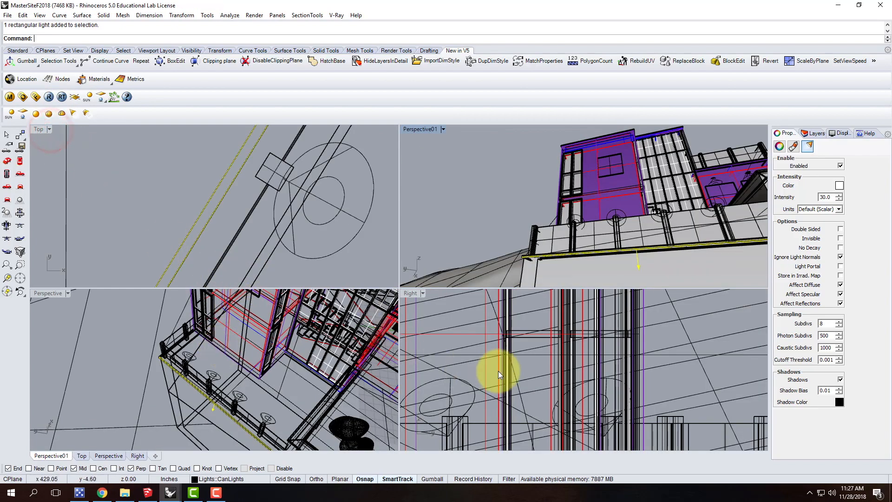
scroll(497, 369, down, 5)
scroll(523, 407, up, 8)
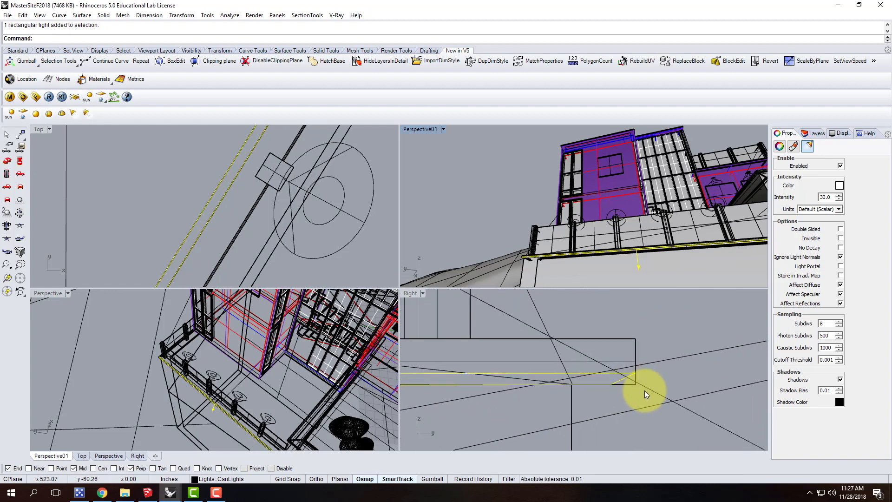
key(Delete)
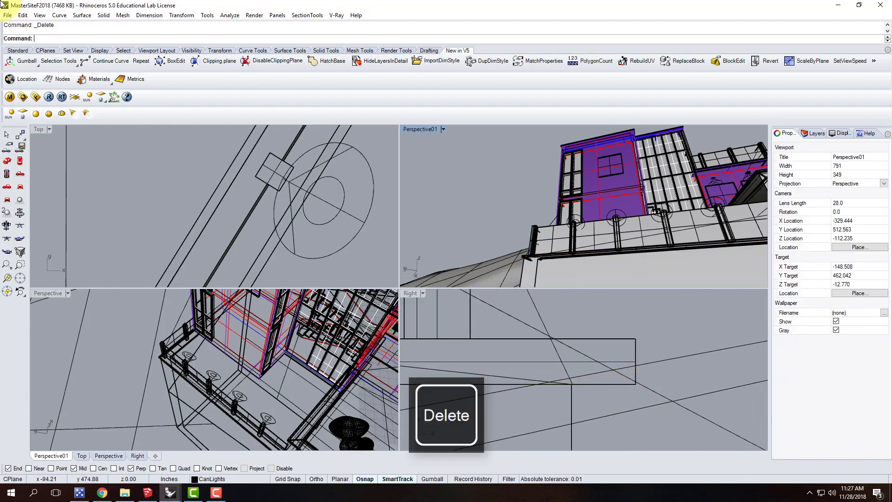
Draw a rectangular light flat on the underside of the deck edge, running from one end corner to the other
click(23, 115)
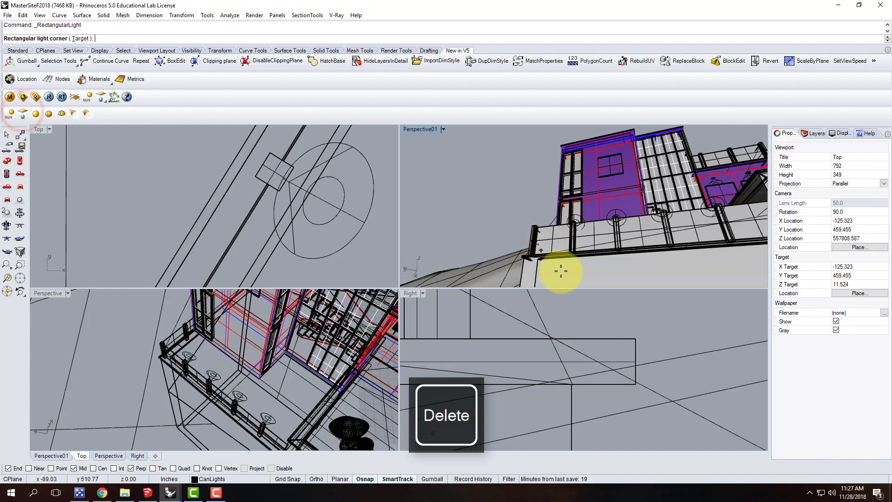
double_click(420, 129)
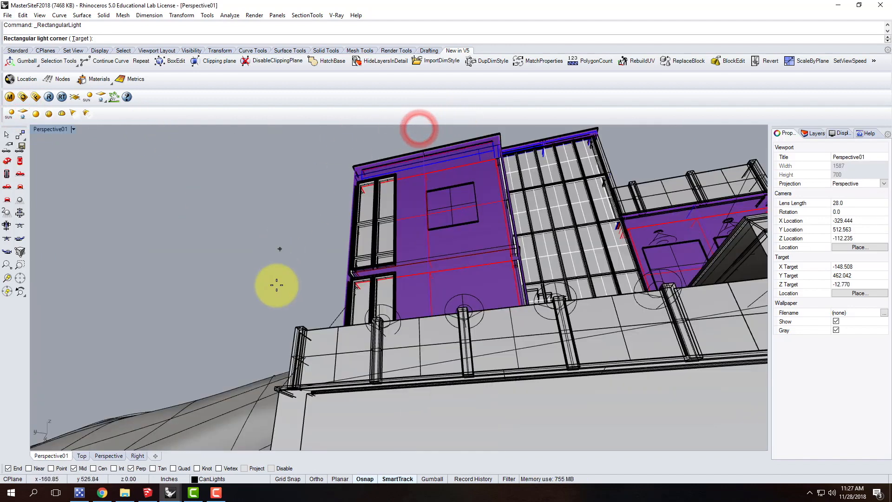
scroll(285, 420, up, 2)
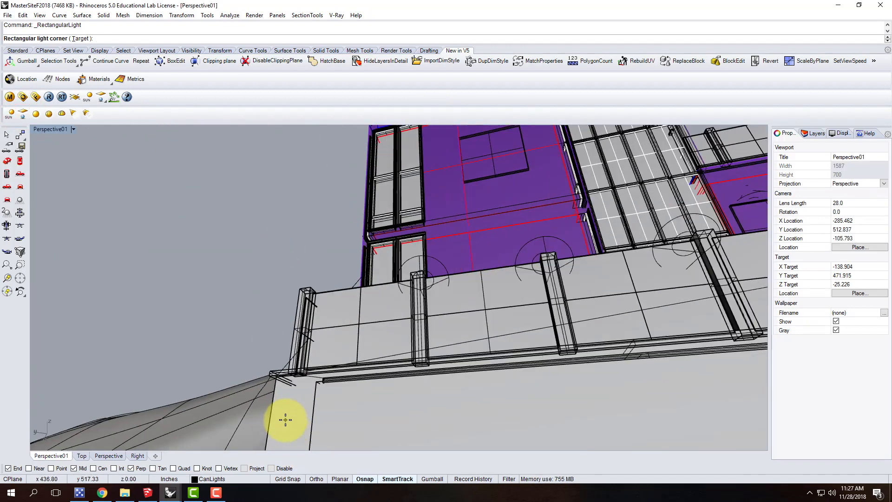
click(268, 376)
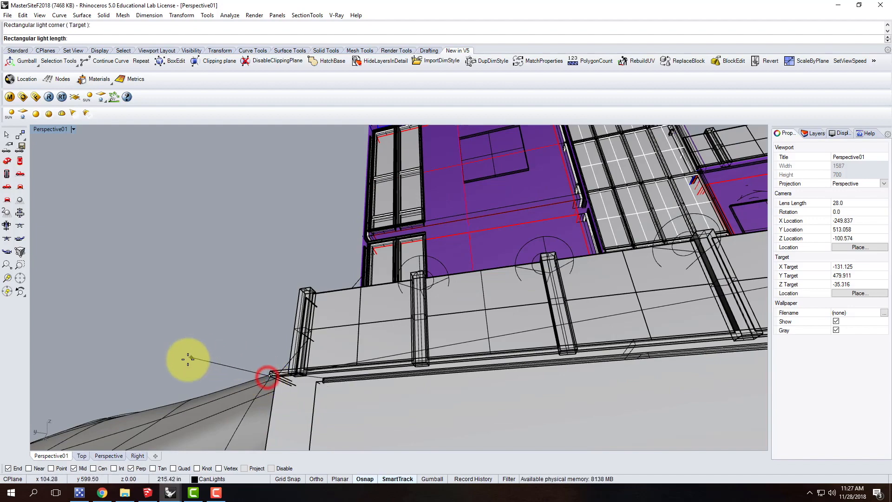
scroll(187, 358, down, 5)
scroll(553, 355, up, 4)
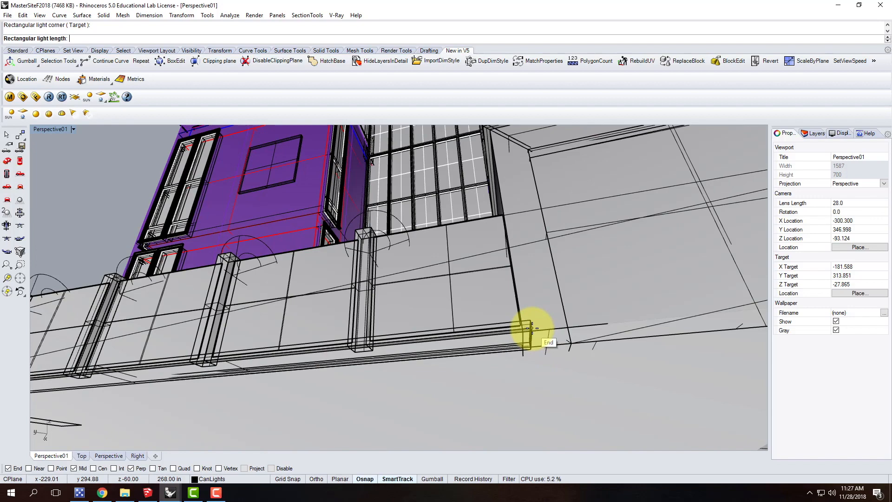
right_drag(530, 332, 578, 319)
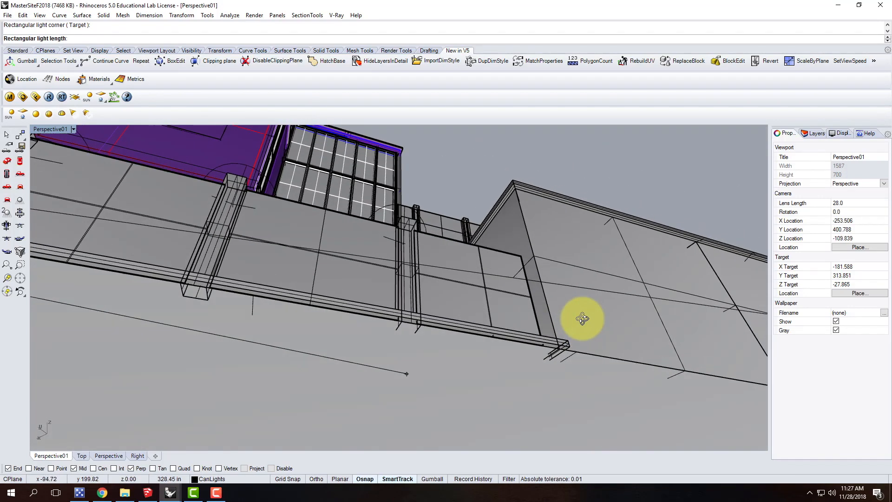
click(573, 345)
click(564, 349)
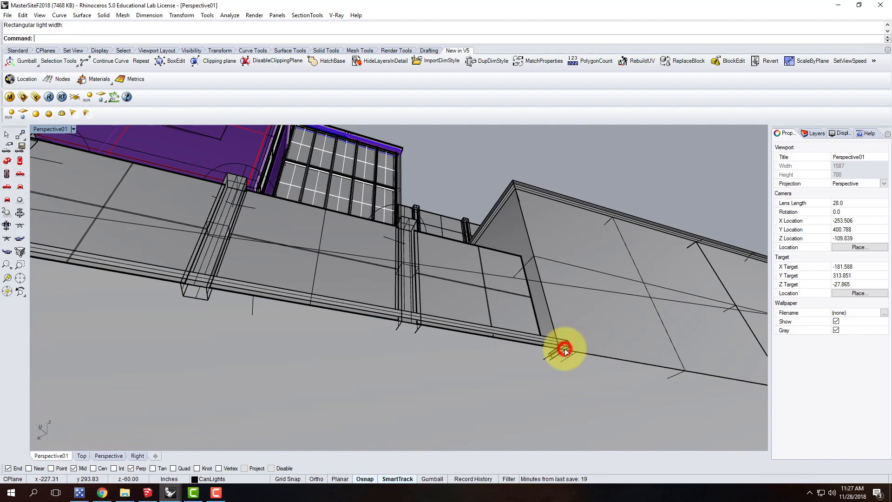
Move the new rectangular light about 0.11 in straight down in the Right view, clear of the deck's underside
click(258, 296)
click(297, 321)
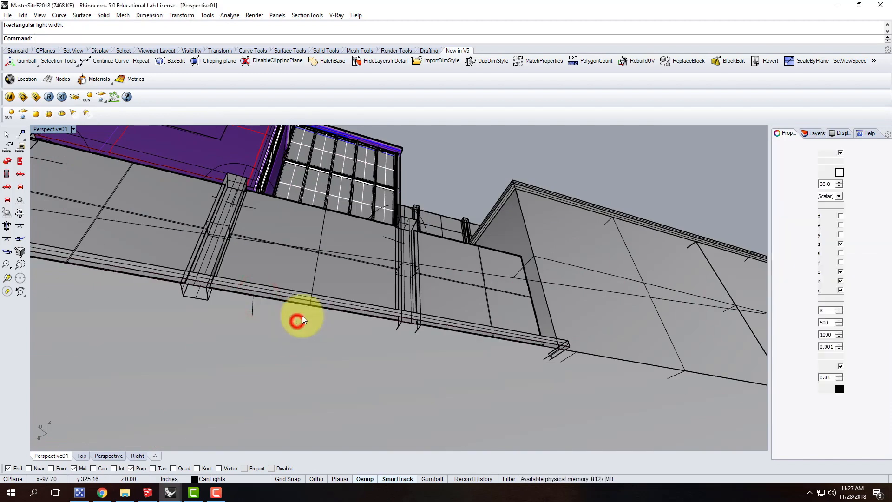
right_drag(400, 284, 402, 344)
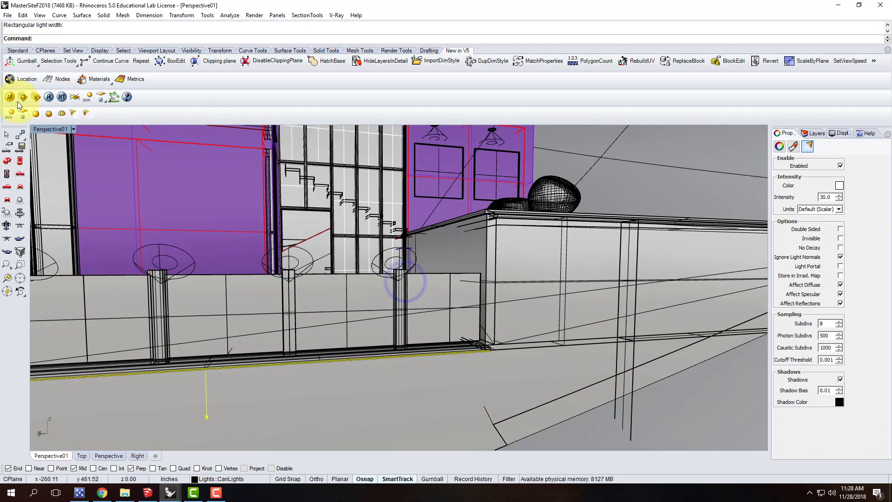
double_click(42, 130)
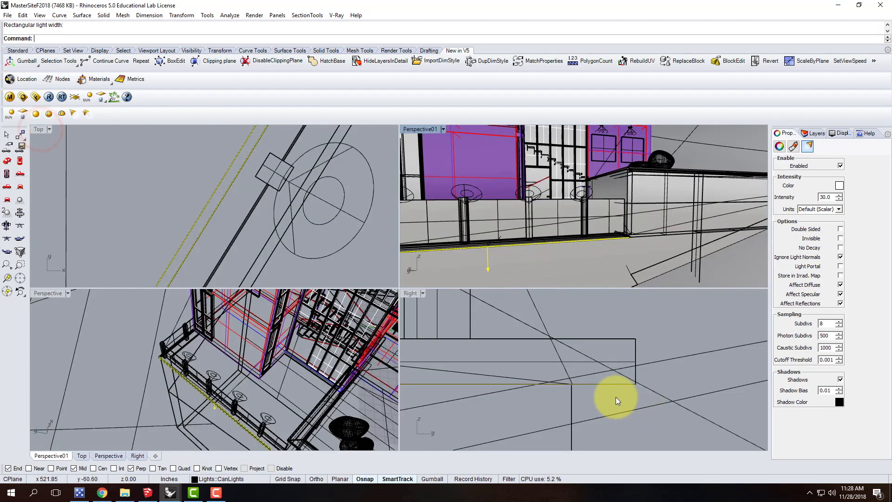
scroll(617, 400, up, 2)
text(move)
key(Return)
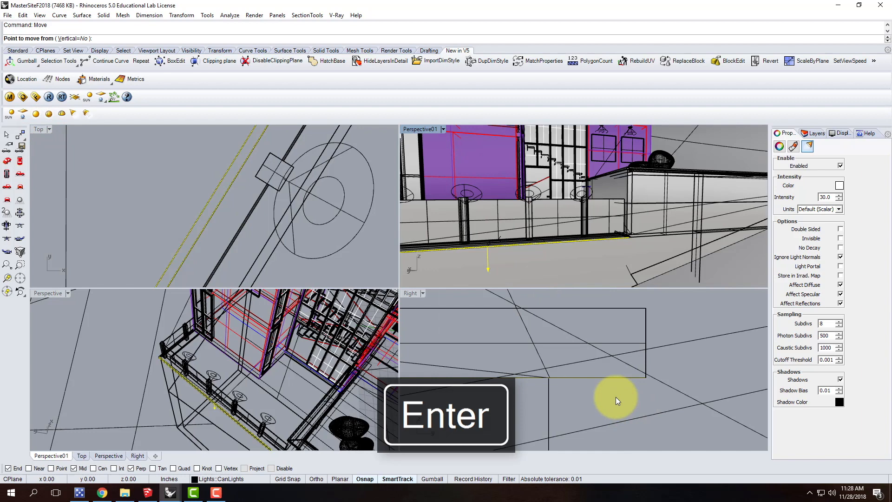
click(606, 389)
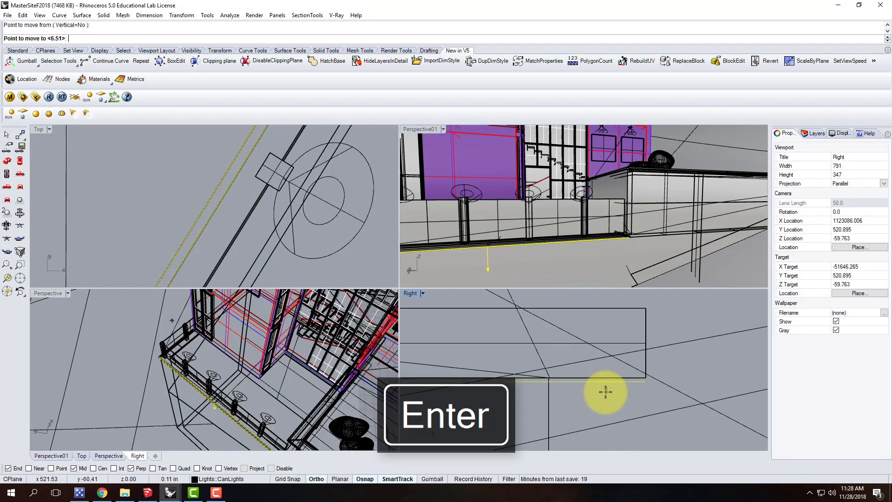
click(606, 392)
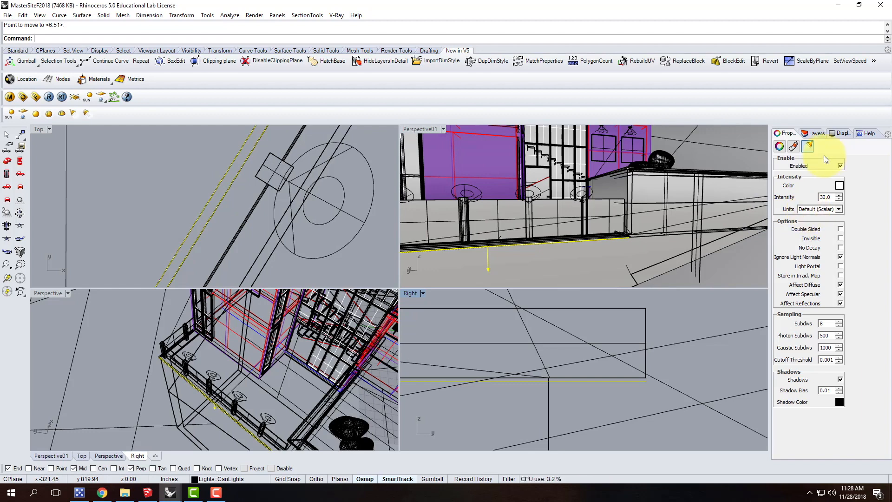
Set the rectangular light's colour to a warm tone of RGB 255, 214, 170
click(839, 188)
double_click(532, 301)
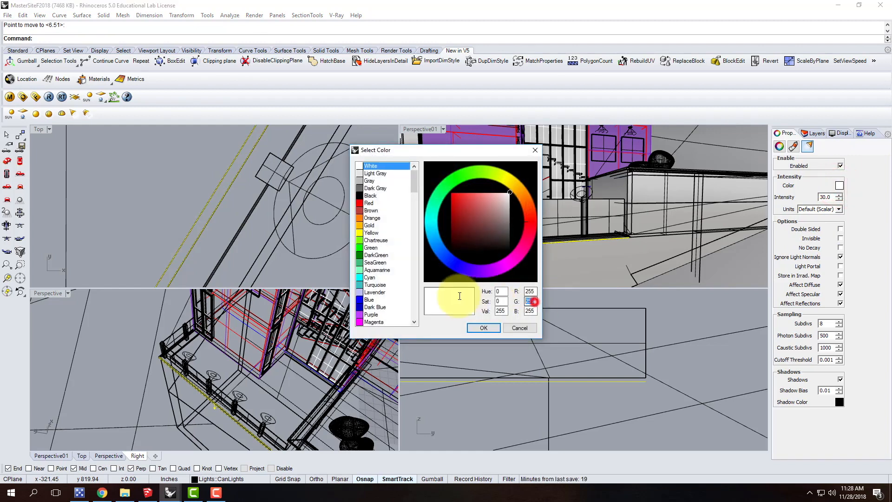
text(214)
key(Tab)
text(17)
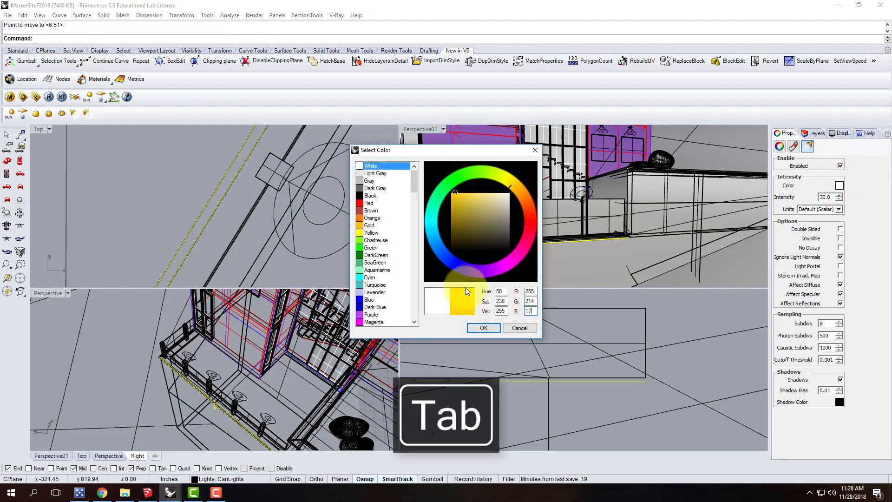
text(0)
click(484, 327)
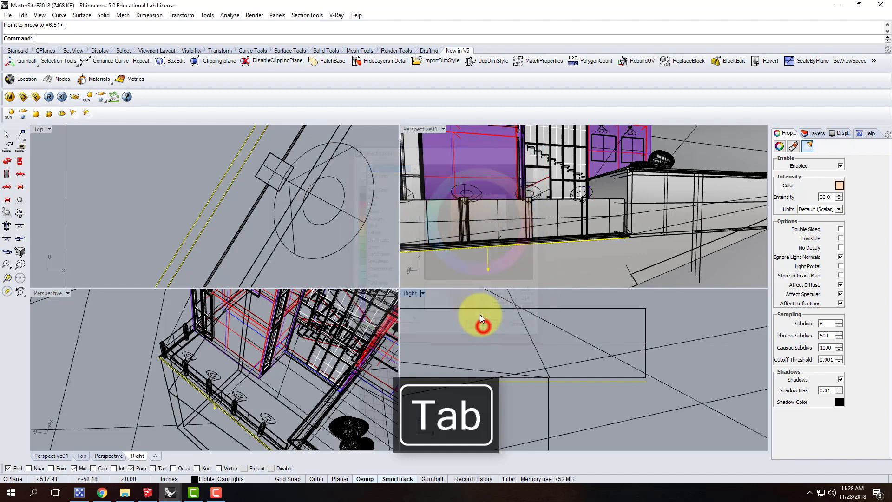
Set the rectangular light's units to Radiant power (W) and its intensity to 200, and make the light invisible
click(822, 209)
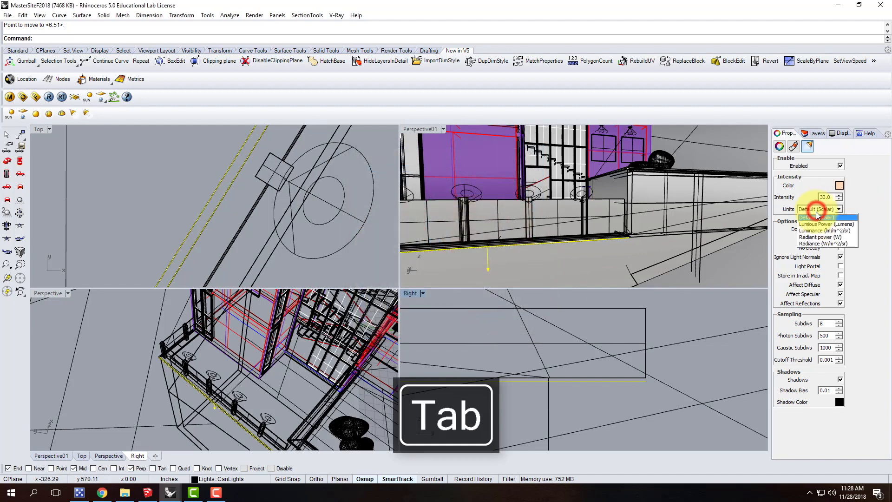
click(820, 237)
drag(835, 197, 807, 197)
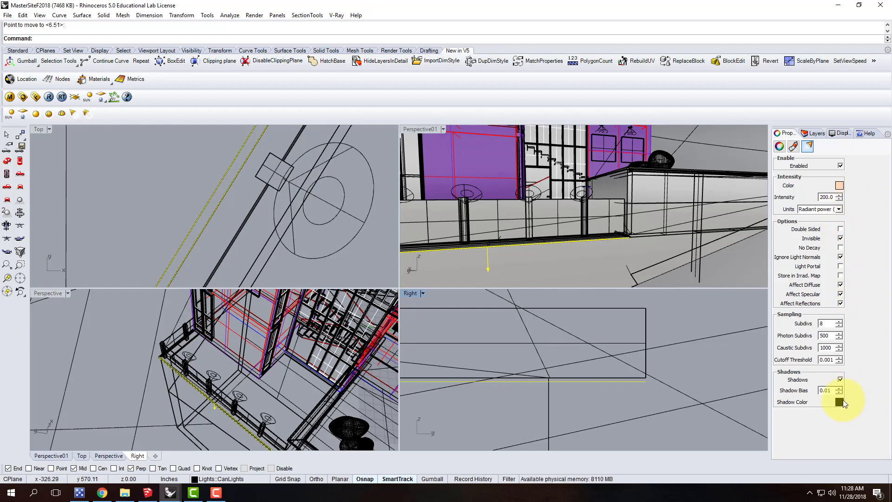
Run a V-Ray test render of the deck edge from a low corner angle in the enlarged Perspective01 view, and close the result
double_click(432, 129)
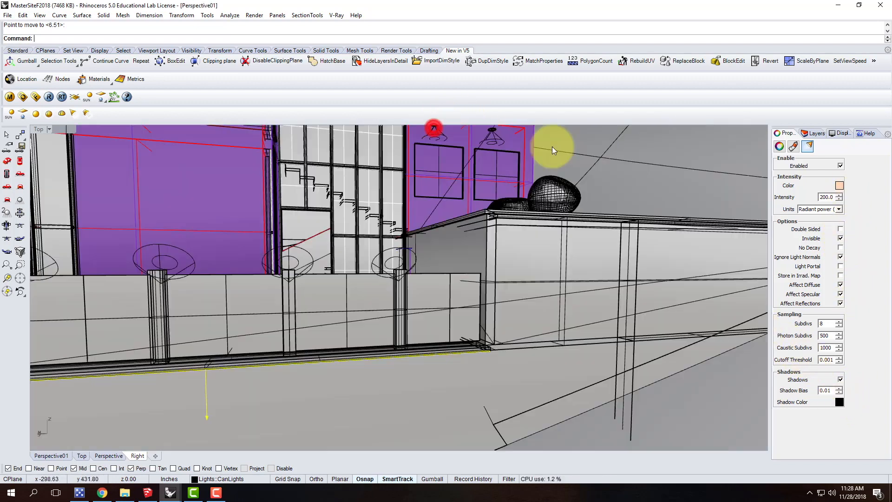
scroll(581, 225, down, 8)
scroll(265, 266, up, 5)
right_drag(325, 276, 359, 279)
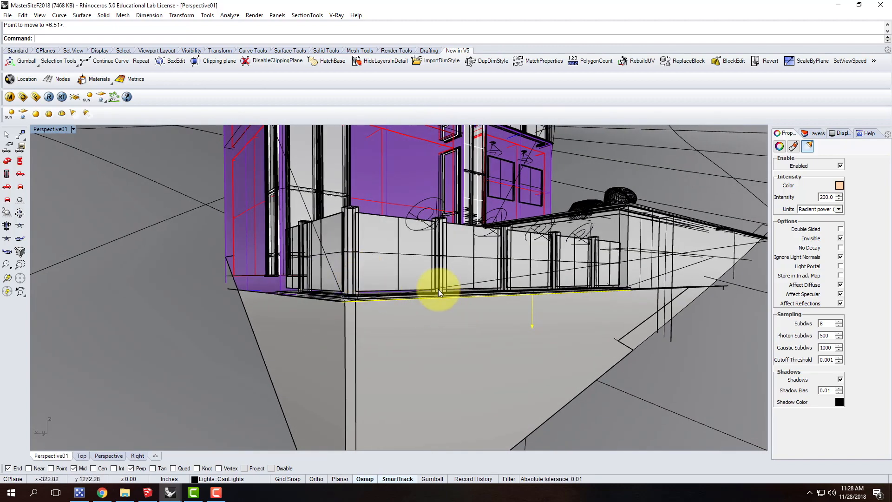
click(49, 96)
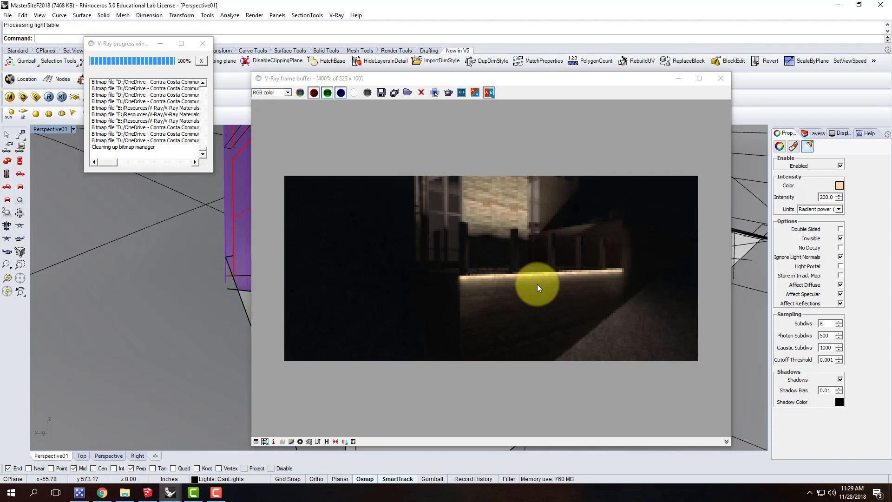
click(720, 79)
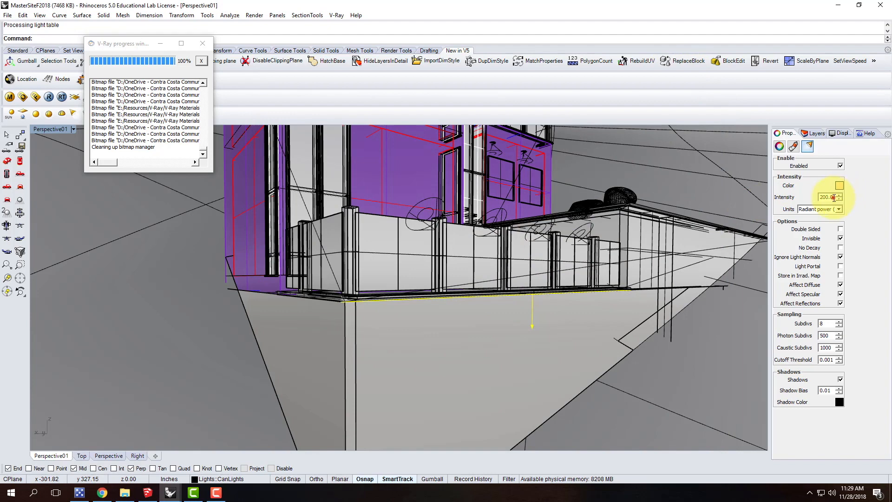
Set the intensity of the rectangular light under the deck edge to 100
double_click(835, 198)
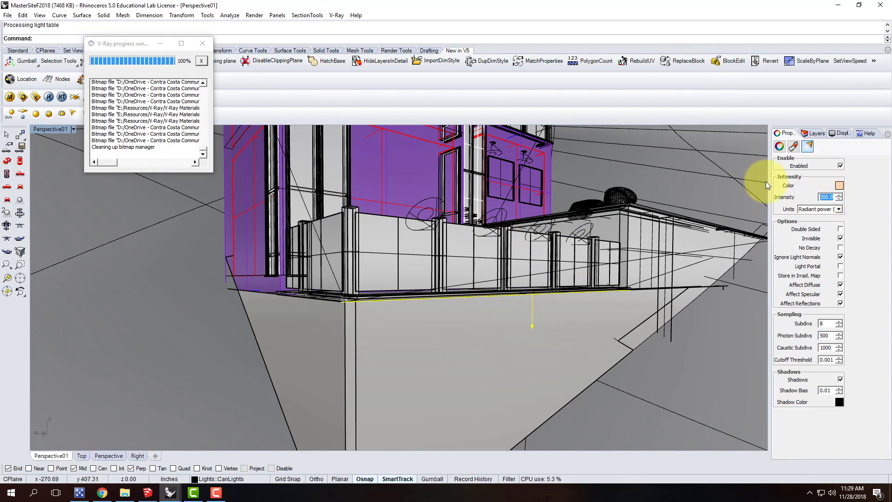
key(Tab)
right_drag(341, 305, 398, 377)
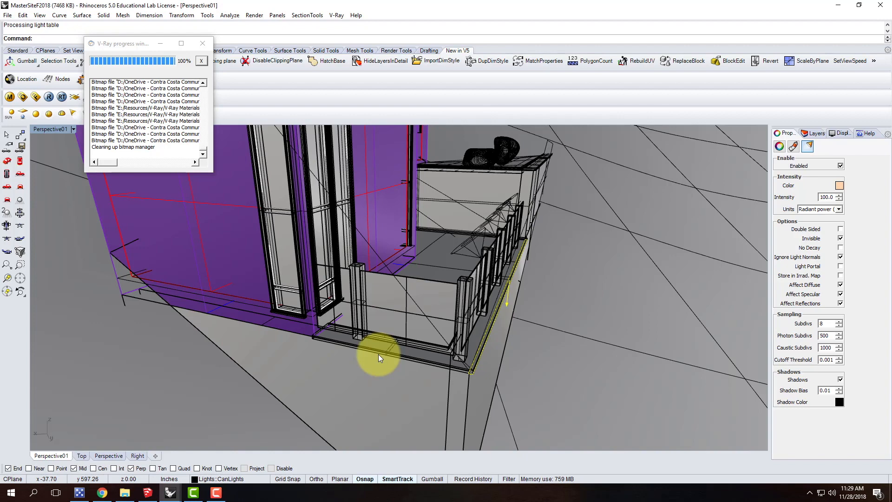
right_drag(478, 255, 529, 316)
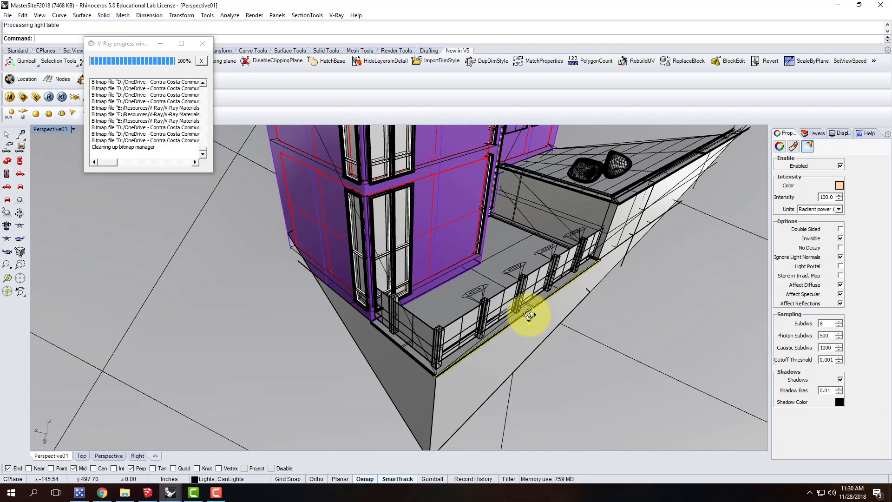
scroll(395, 260, down, 3)
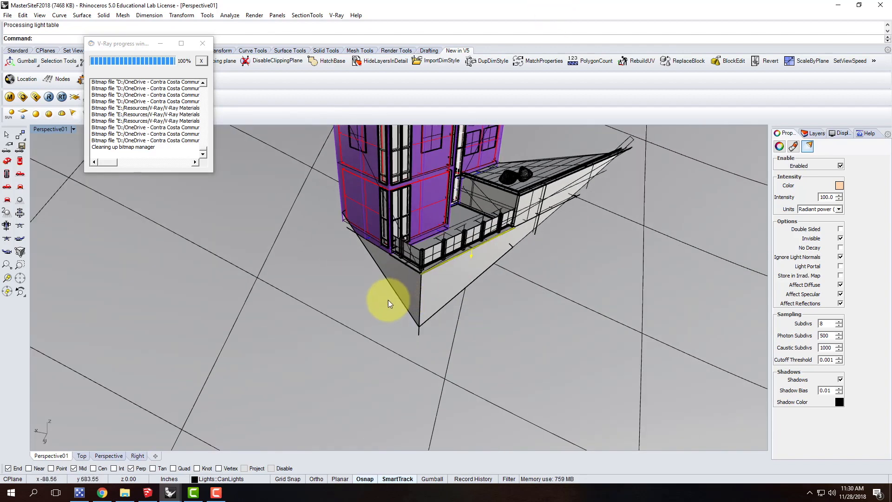
scroll(382, 270, up, 3)
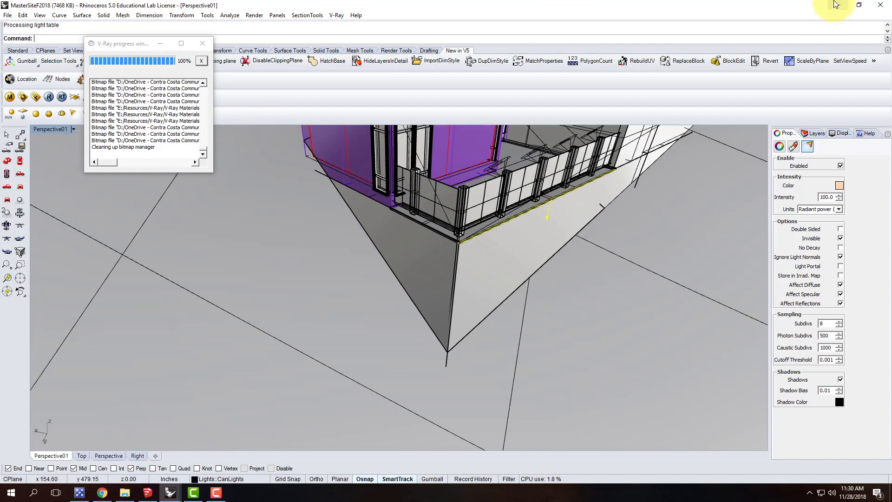
Start a second Rhinoceros 5 (64-bit) session with the Large Objects - Inches template and begin opening an existing file
click(838, 5)
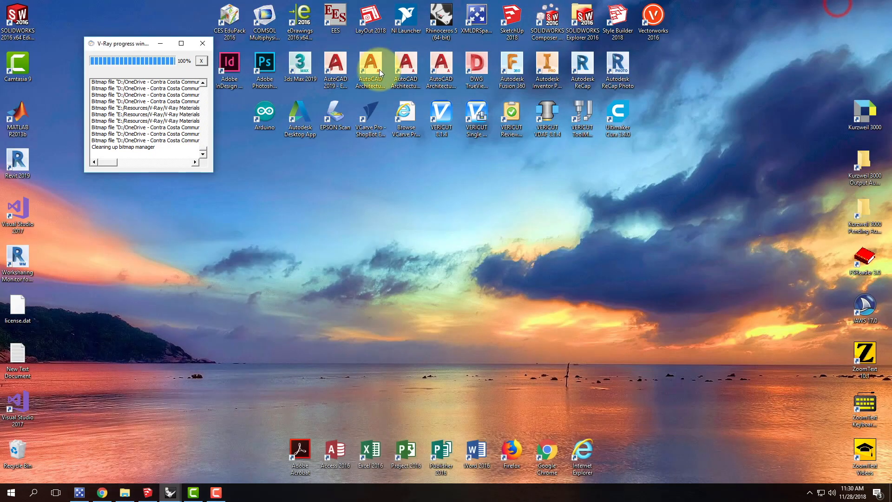
double_click(442, 17)
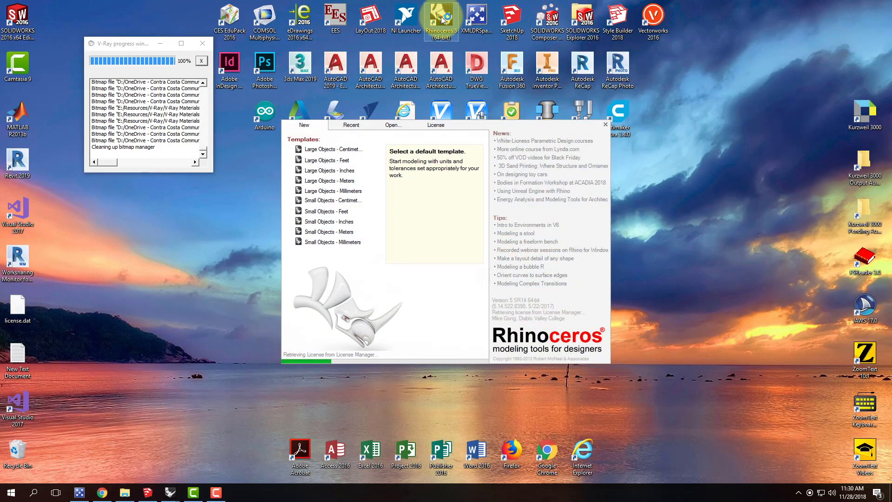
click(350, 170)
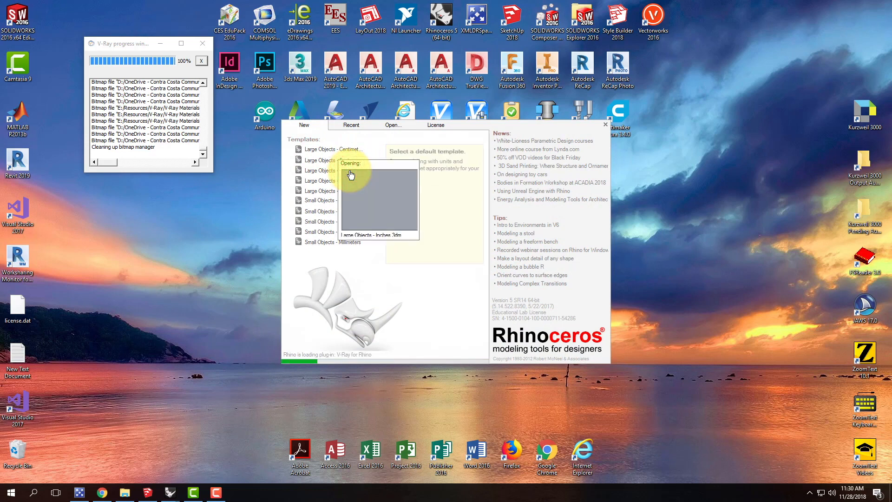
click(393, 126)
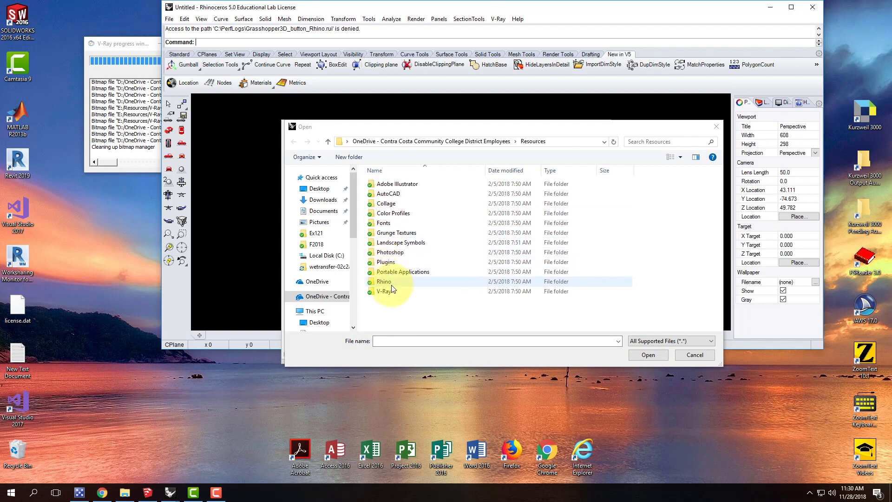
Open RetreatBaseF2018.3dm from the F2018 folder of A205 - Artist's Retreat within Live Demonstrations
click(400, 141)
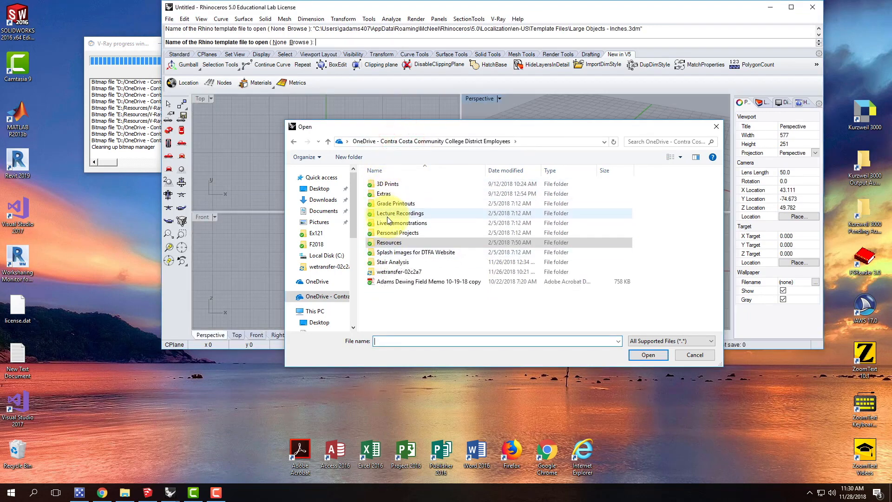
double_click(388, 222)
double_click(395, 194)
double_click(390, 183)
double_click(391, 205)
click(398, 204)
click(634, 356)
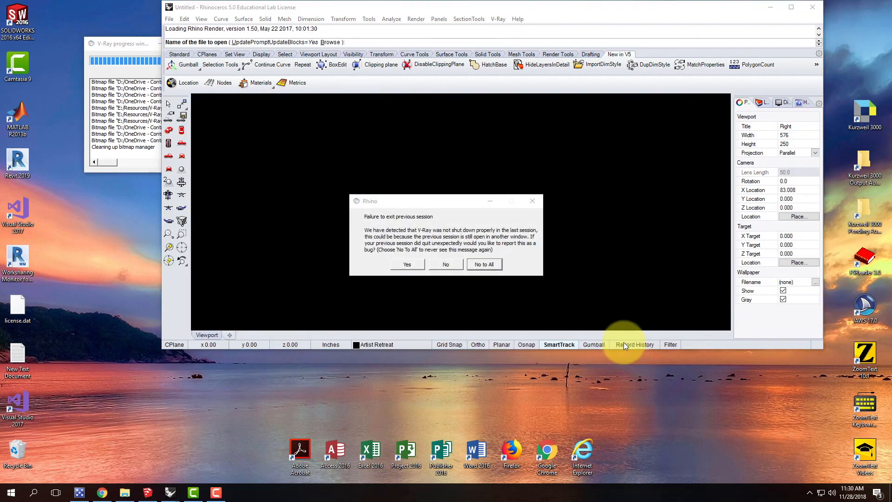
Decline the V-Ray failure report for all sessions and bring up the RetreatBaseF2018 window at full screen size
click(476, 264)
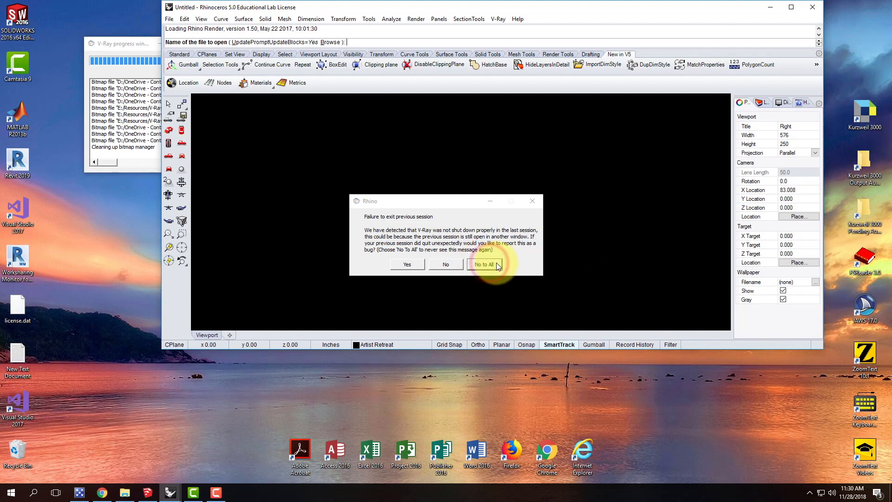
click(771, 7)
drag(328, 189, 185, 302)
click(213, 343)
click(358, 381)
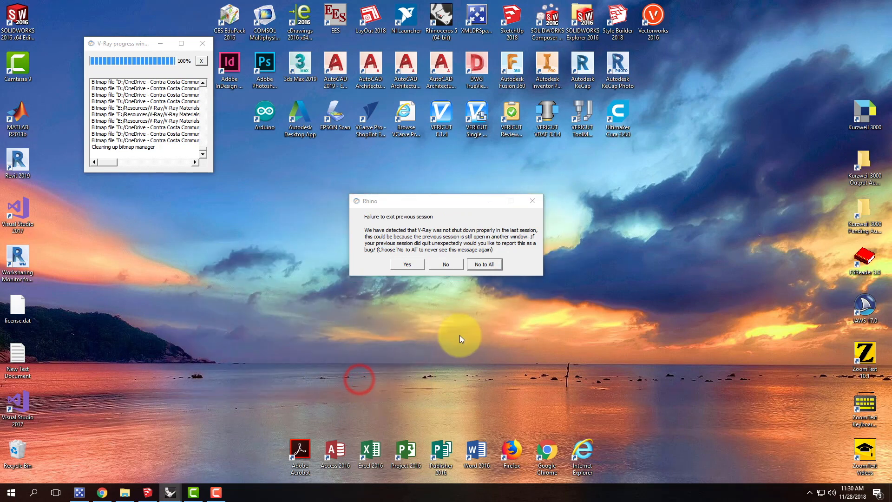
click(479, 266)
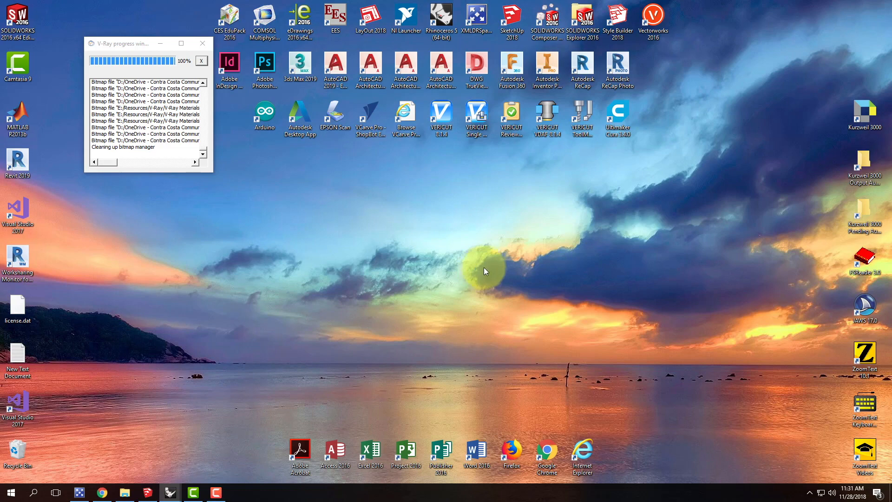
click(169, 492)
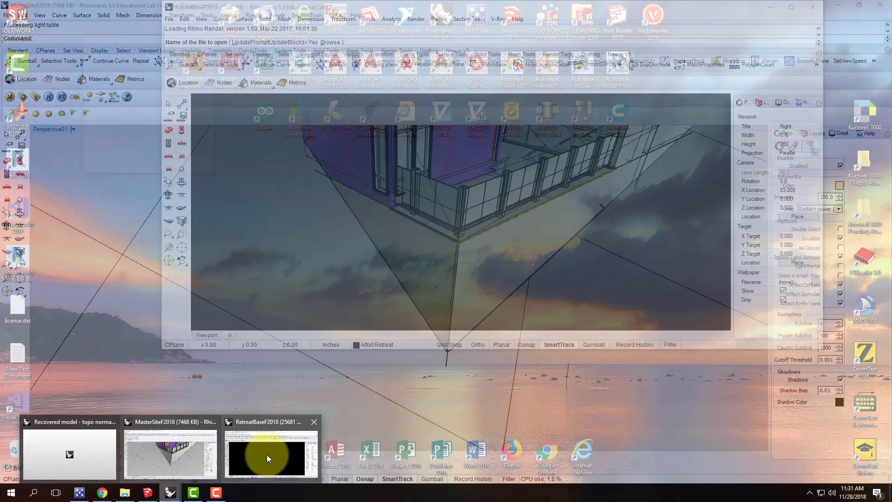
click(267, 455)
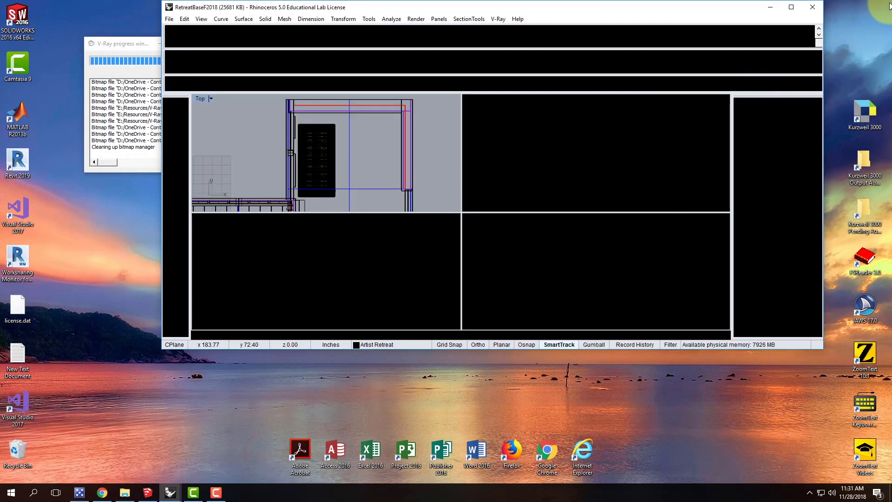
click(792, 7)
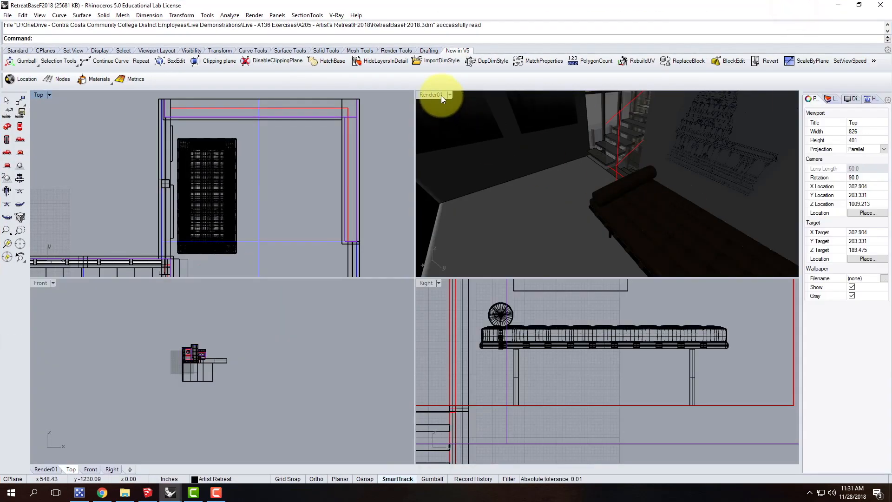
Enlarge the Render01 viewport, set it to Shaded display and show the house's deck corner from outside
double_click(439, 94)
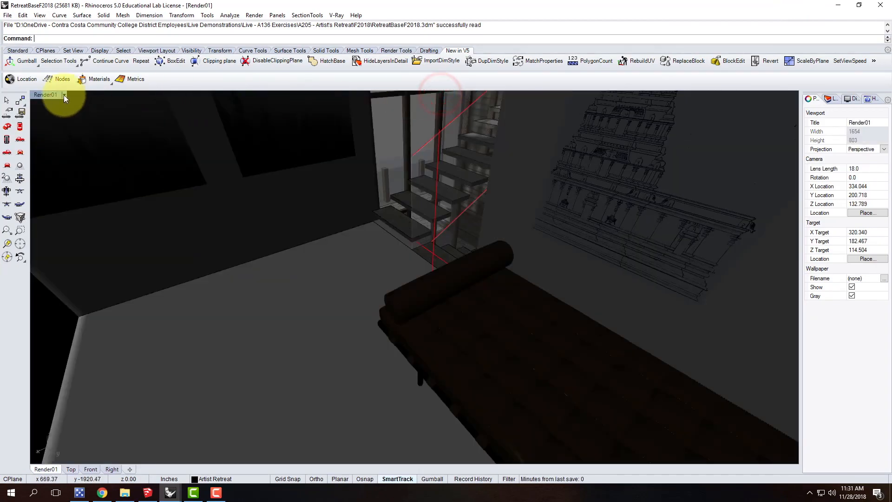
click(65, 95)
click(63, 129)
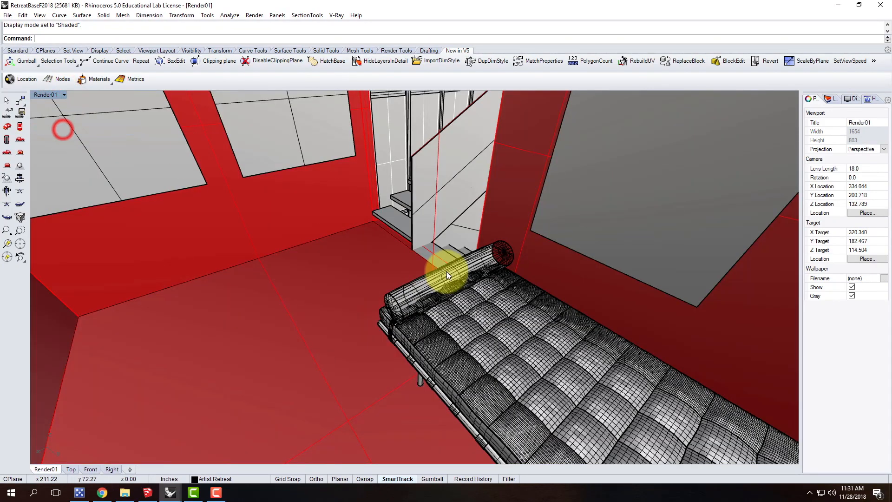
right_drag(303, 265, 582, 236)
scroll(584, 217, down, 10)
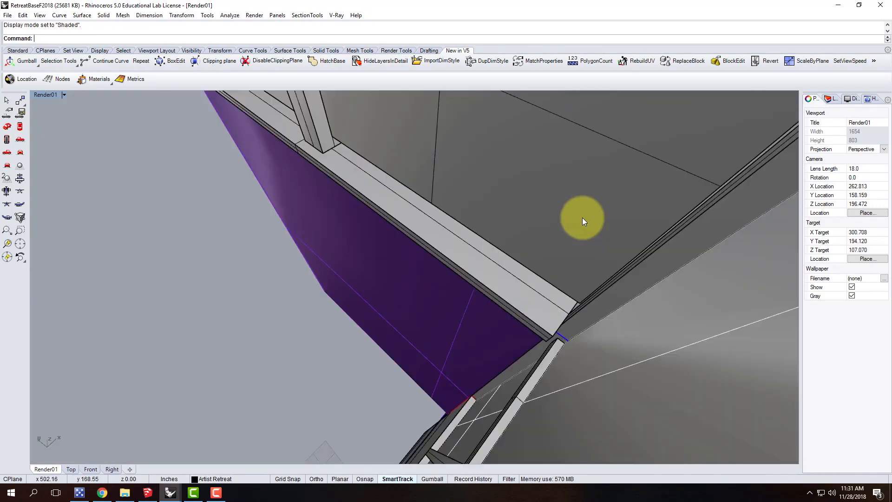
scroll(580, 222, down, 8)
right_drag(482, 269, 541, 343)
scroll(548, 284, up, 10)
right_drag(576, 295, 436, 289)
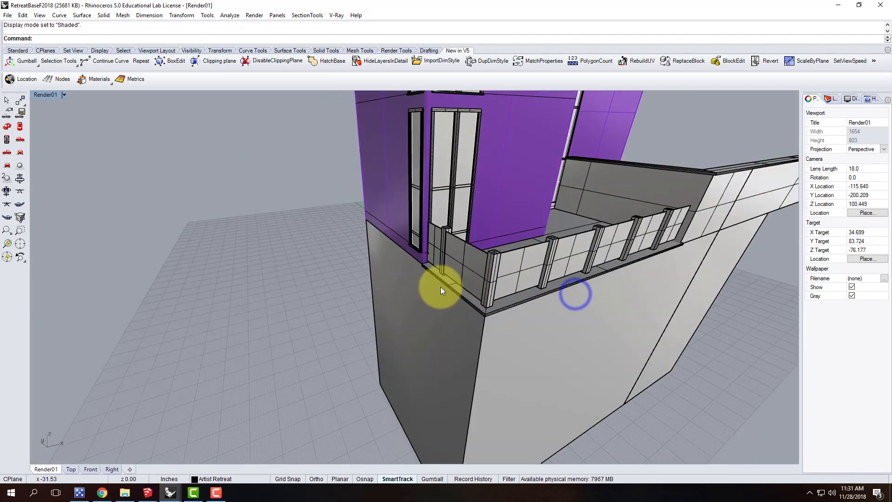
Create a new top-level layer named Pool
click(829, 98)
click(809, 110)
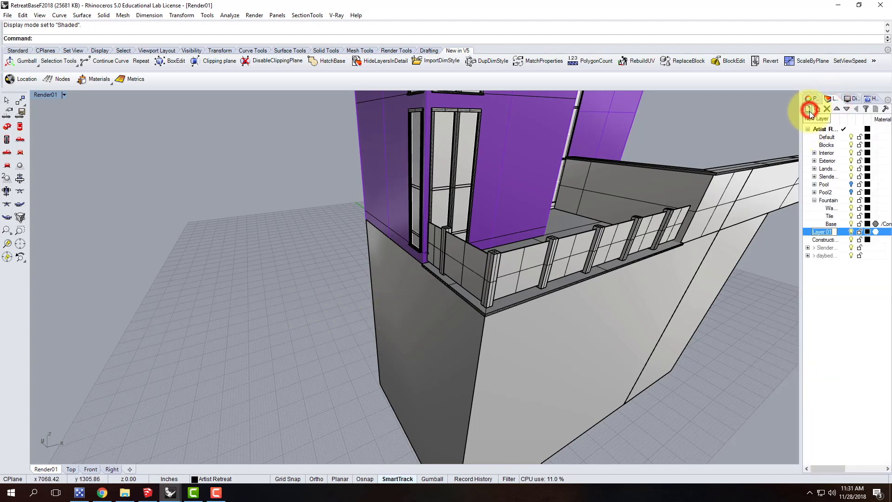
text(Pool)
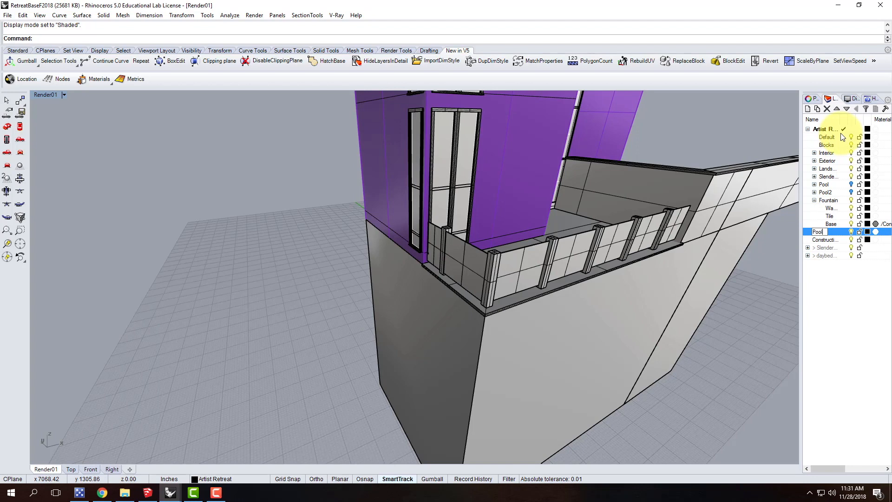
key(Return)
click(835, 236)
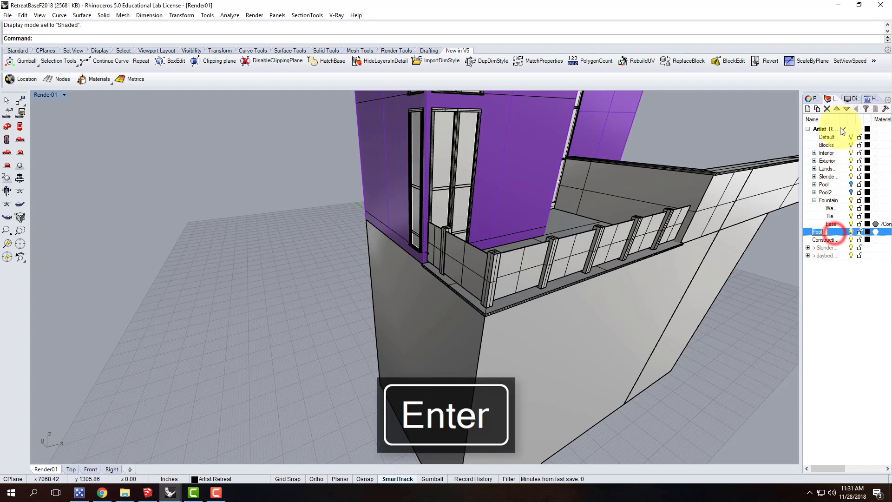
Add a sublayer named Pool Walls under the new Pool layer and make it the current layer
click(818, 111)
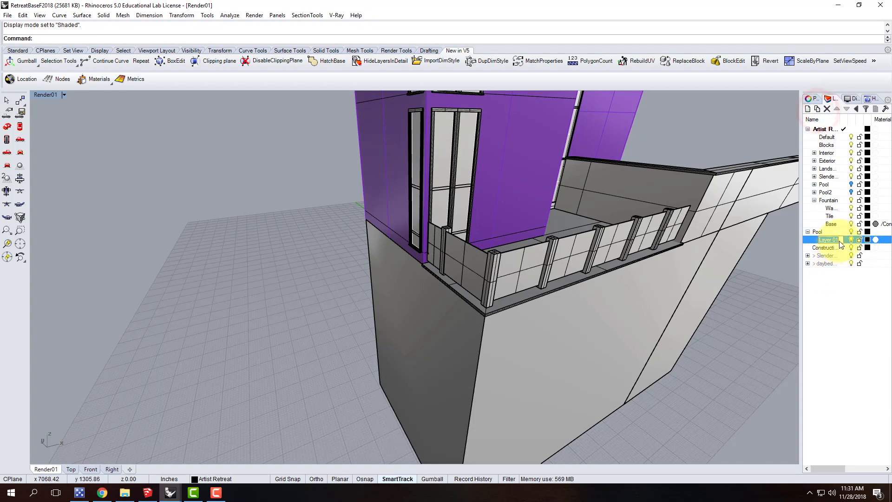
text(Pool W)
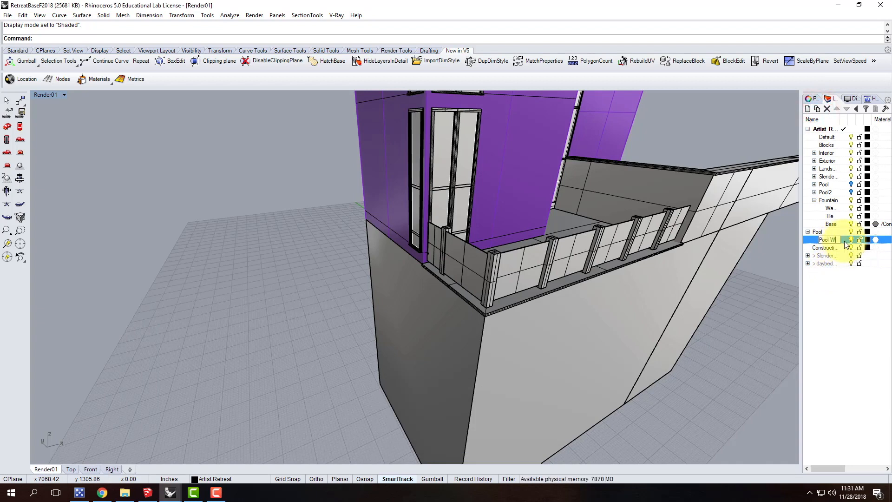
text(alls)
key(Return)
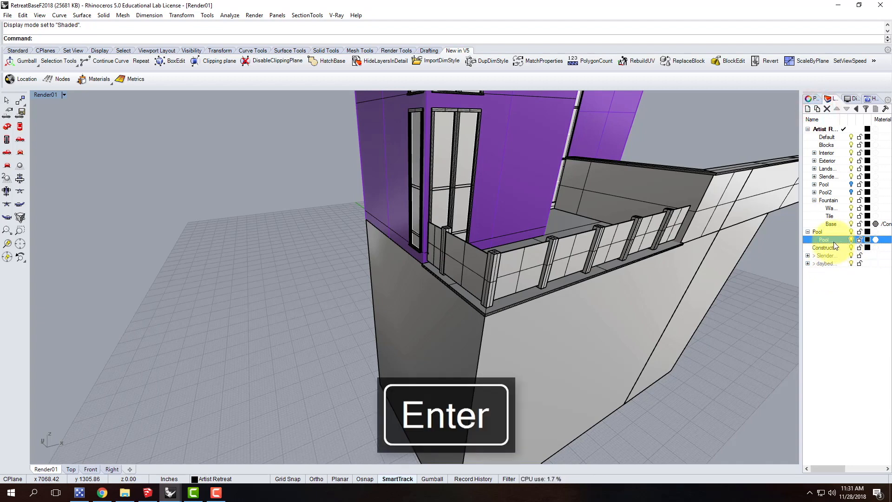
click(831, 241)
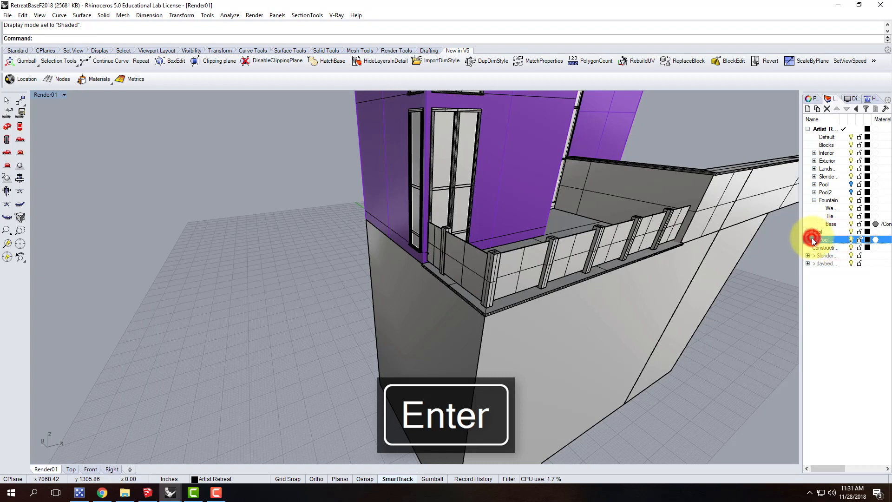
click(844, 239)
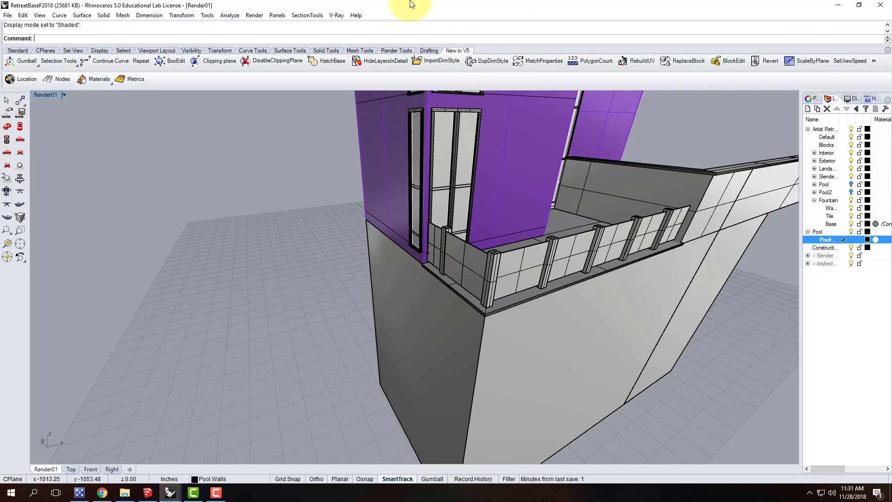
Start a polyline and enable the End, Mid, Cen and Perp object snaps
click(29, 40)
click(14, 52)
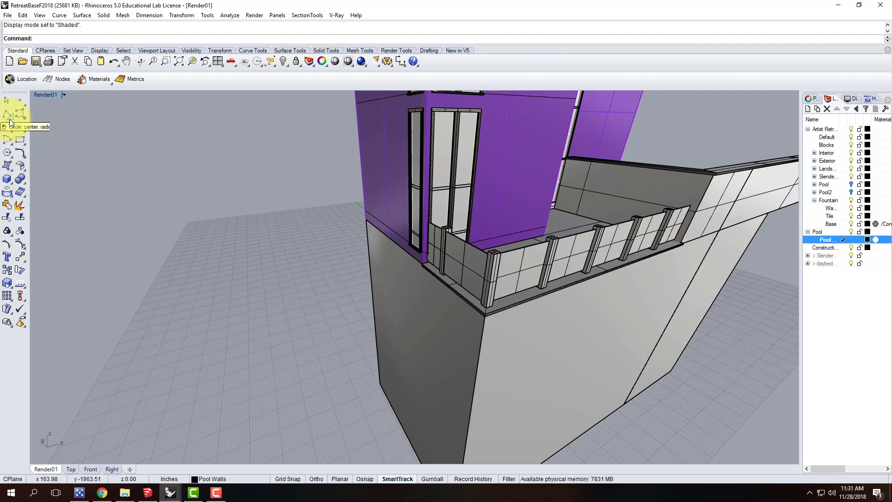
click(7, 113)
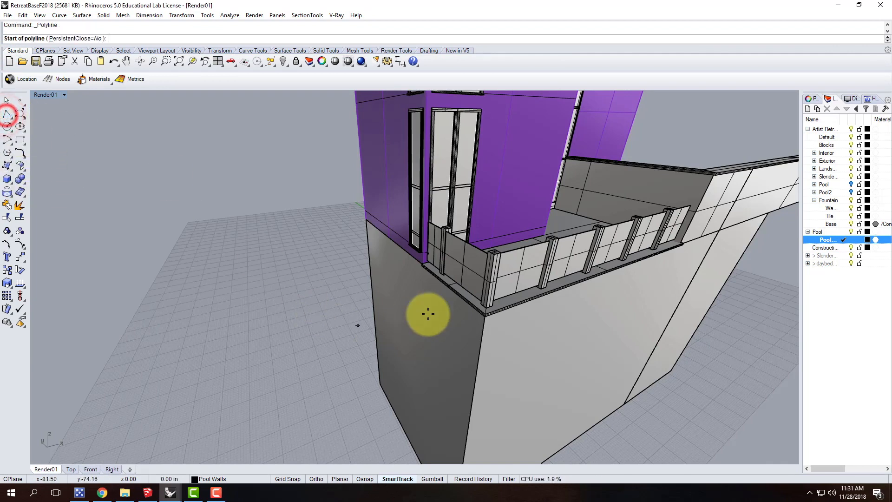
scroll(495, 335, up, 8)
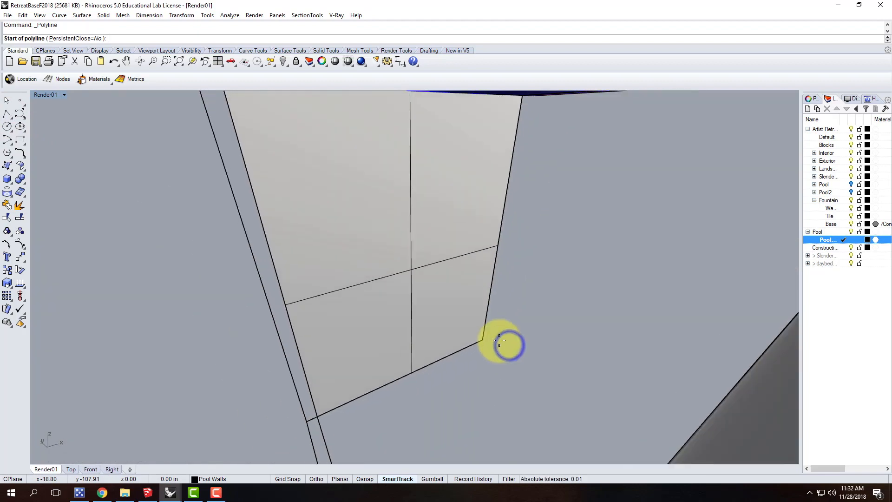
scroll(500, 341, down, 6)
scroll(501, 347, up, 2)
right_drag(508, 350, 470, 367)
click(369, 480)
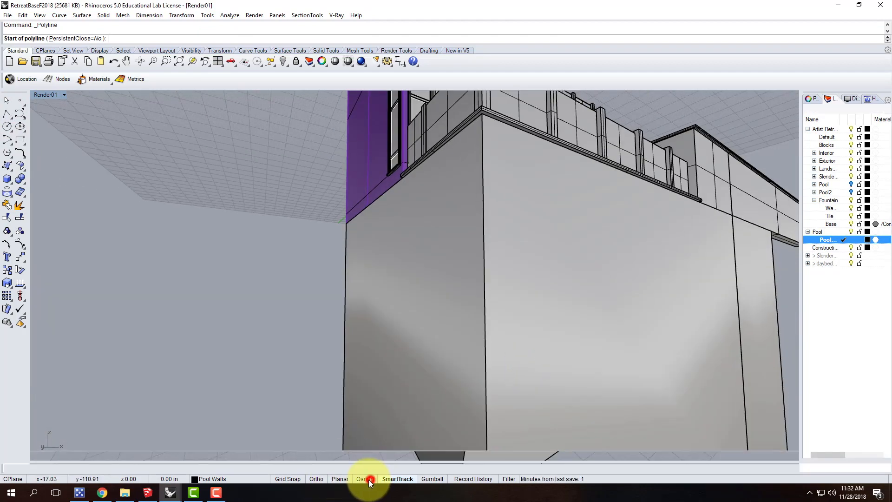
click(8, 468)
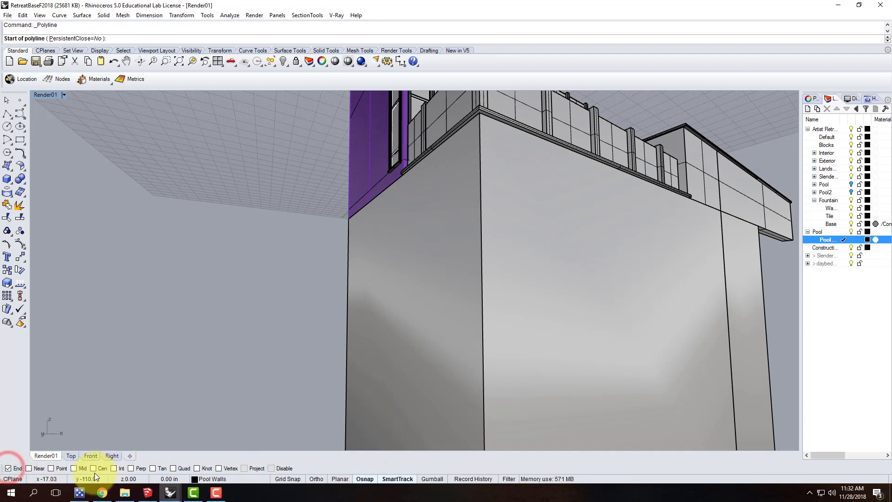
click(93, 469)
click(131, 468)
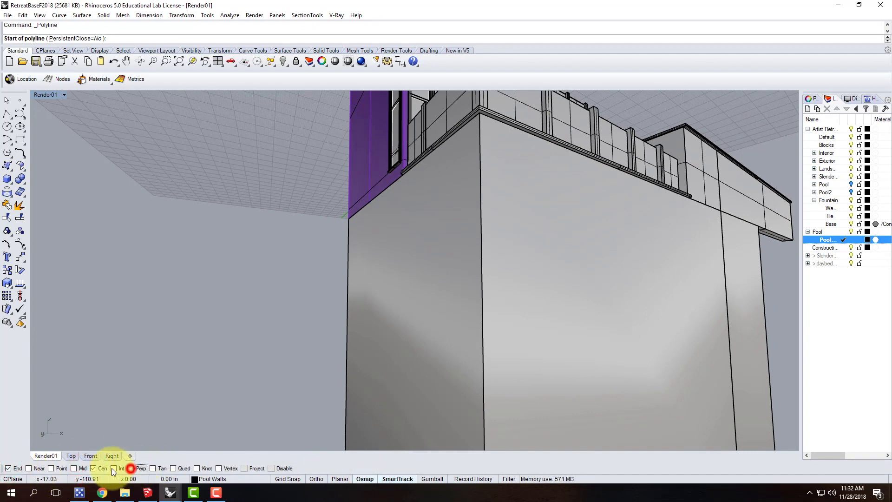
click(73, 469)
Start the polyline at the top corner of the base wall beneath the deck and constrain it to orthogonal directions
scroll(473, 108, up, 1)
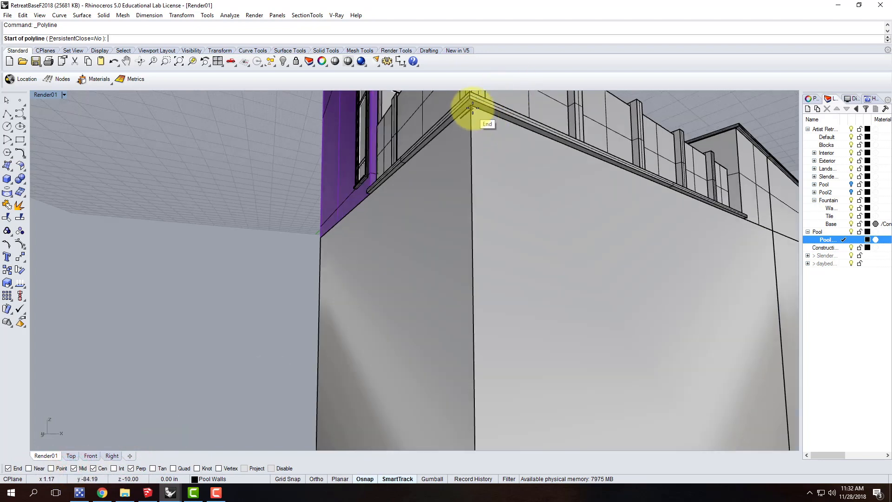
click(472, 108)
scroll(566, 157, down, 2)
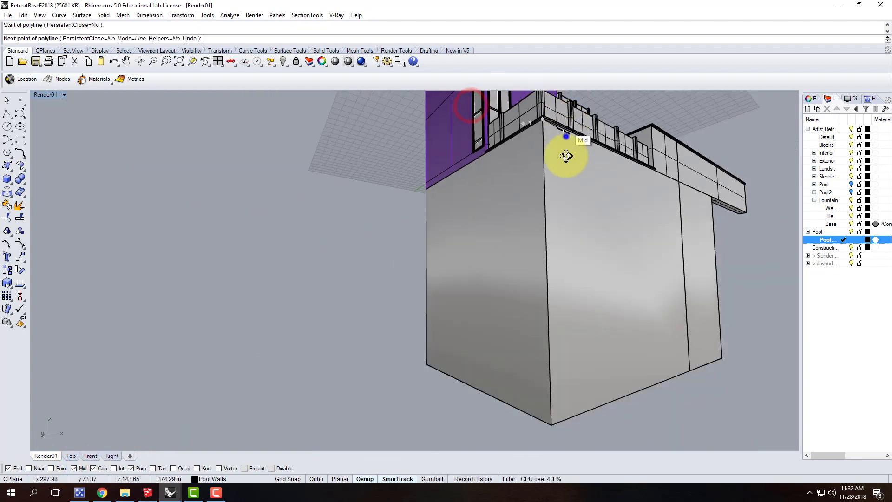
right_drag(566, 156, 209, 225)
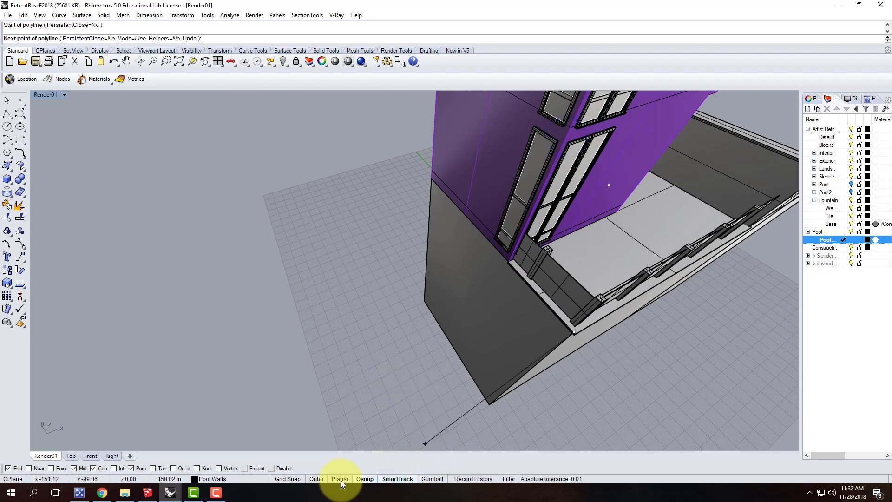
click(317, 478)
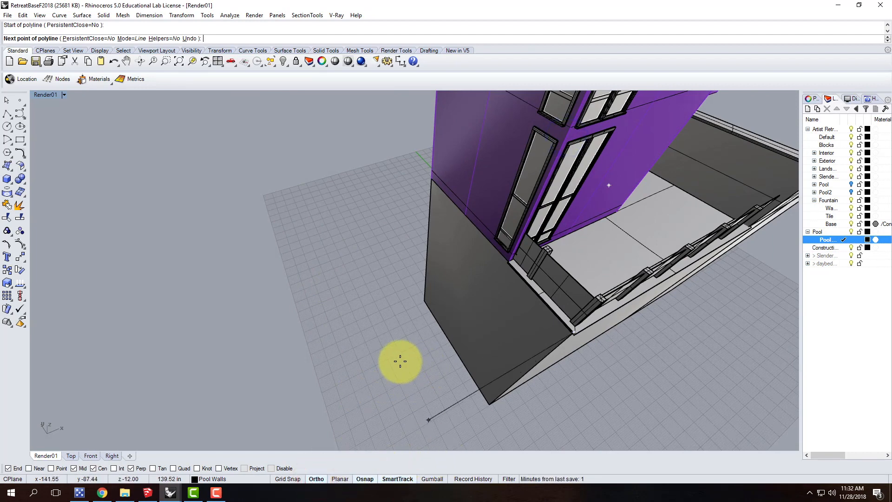
text(6)
key(Return)
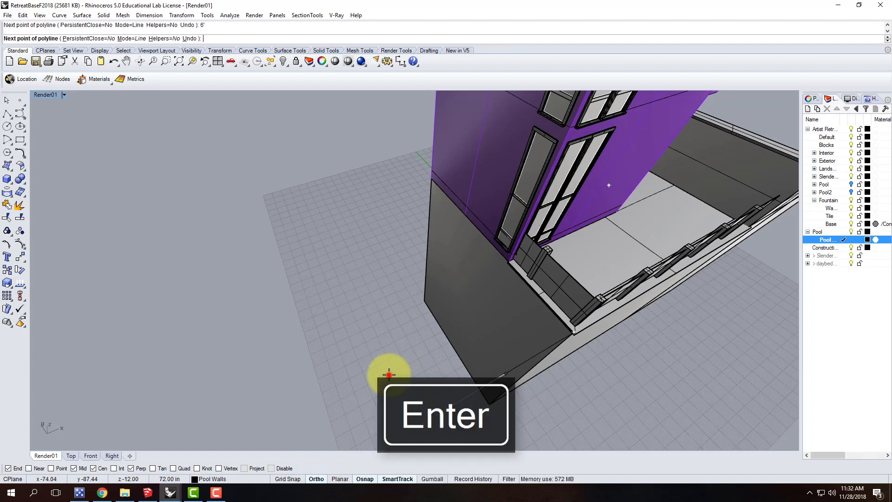
click(389, 372)
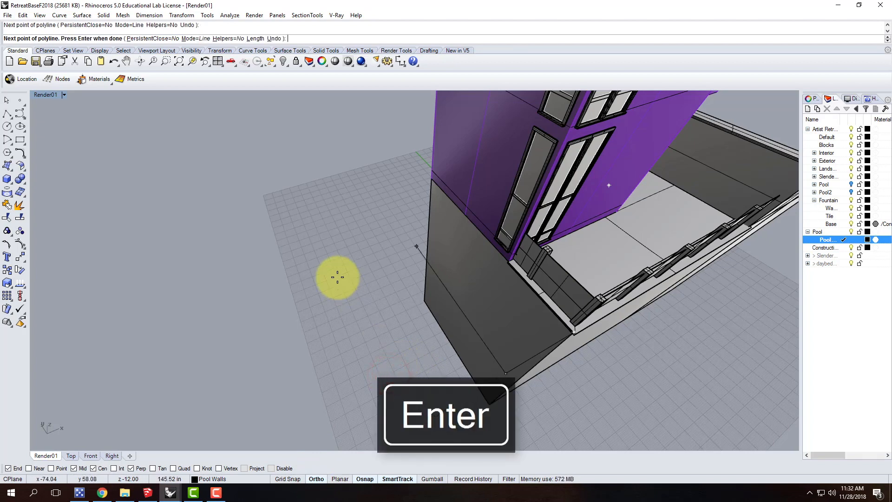
key(ctrl+z)
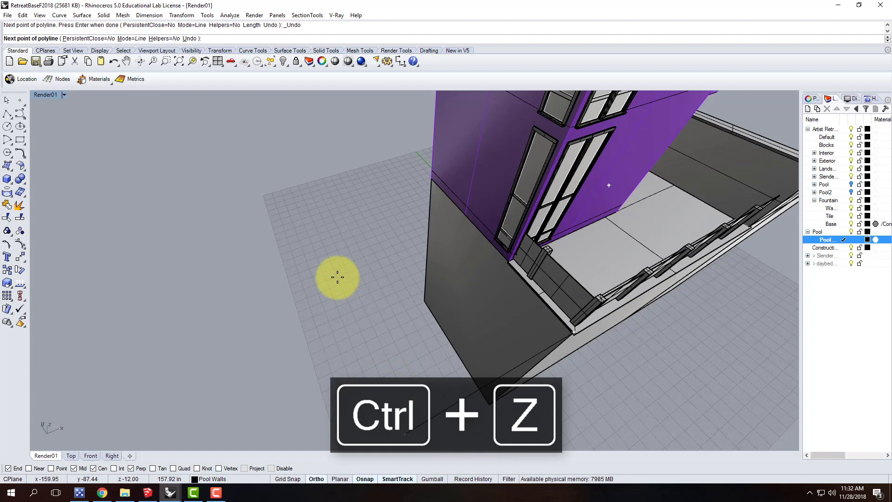
Draw the open pool outline about 7' out from the base wall, 8' parallel to it, and back to the house wall
key(Return)
click(324, 388)
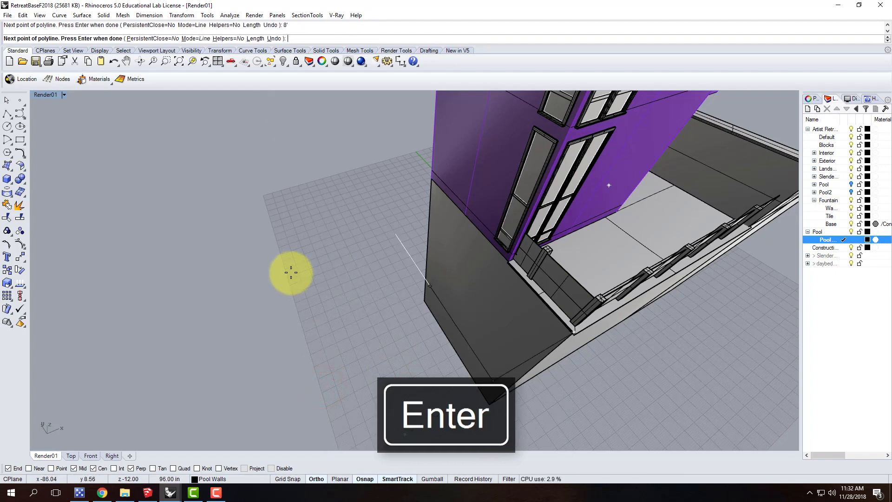
click(299, 254)
scroll(509, 254, up, 5)
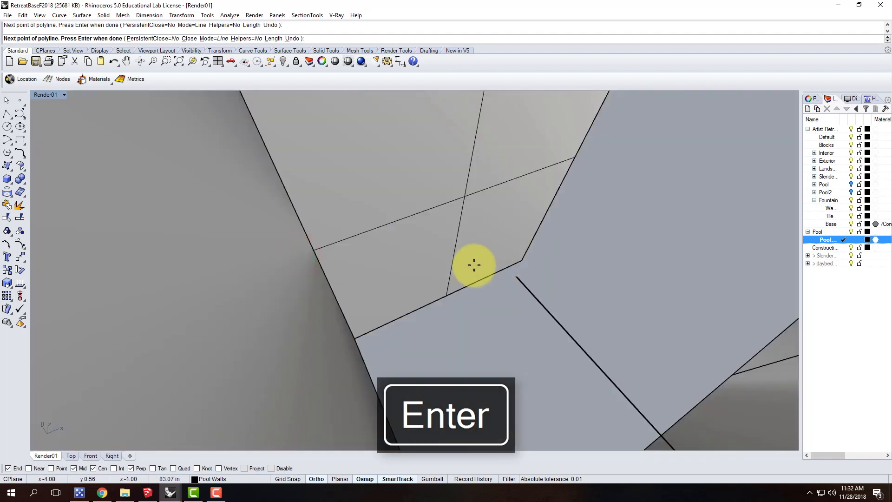
scroll(472, 265, down, 3)
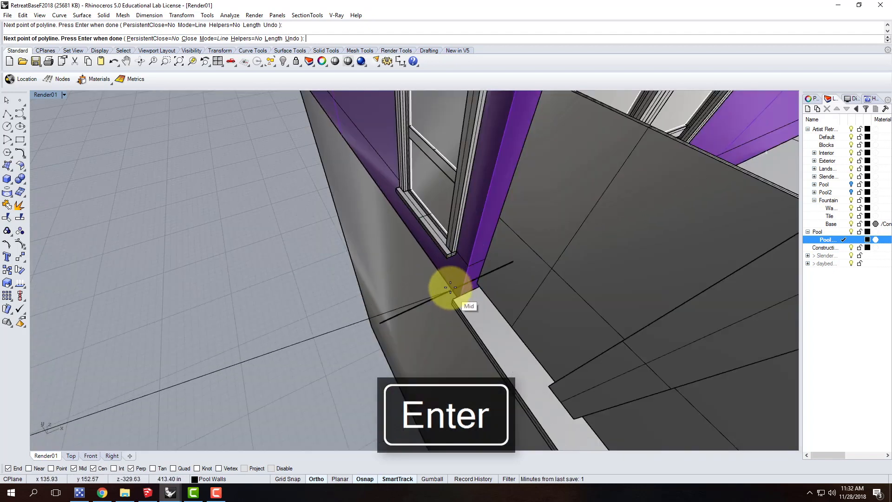
click(432, 257)
key(Return)
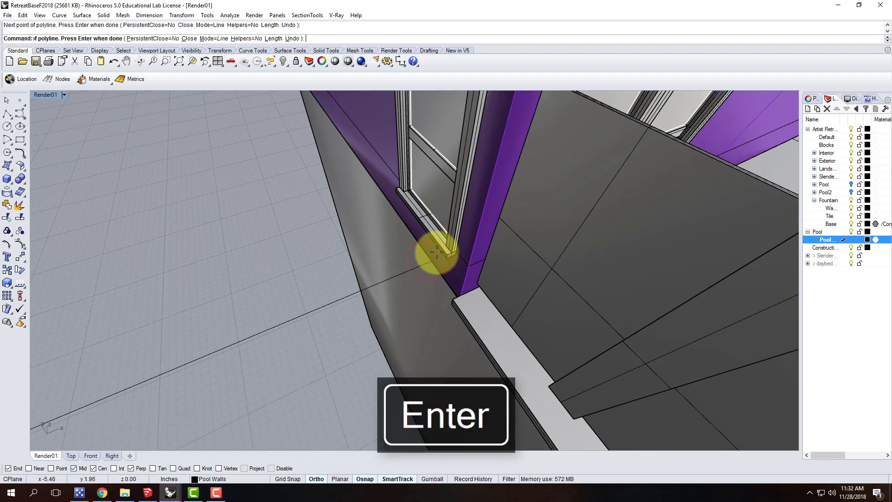
Offset the pool outline inward by 1 foot to give the pool walls their thickness
scroll(408, 238, down, 6)
click(360, 239)
scroll(370, 247, up, 5)
text(O)
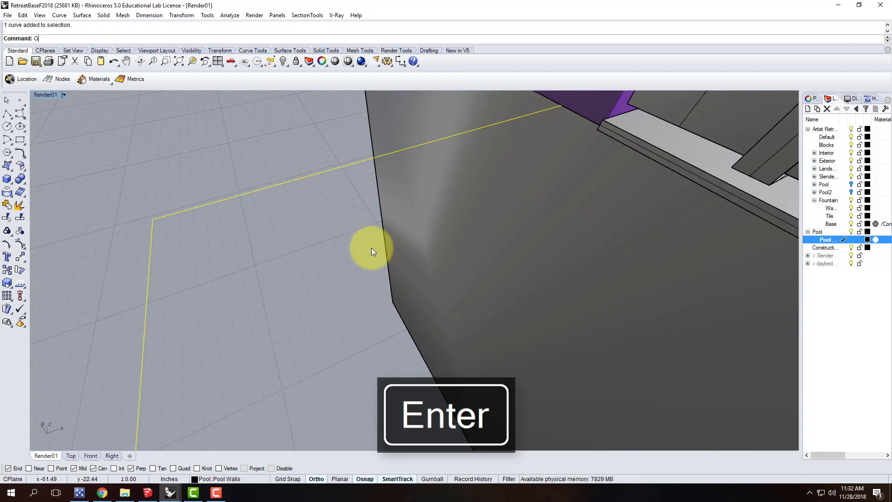
key(BackSpace)
text(Offset)
key(Return)
text(1)
key(Return)
click(347, 251)
scroll(242, 186, down, 5)
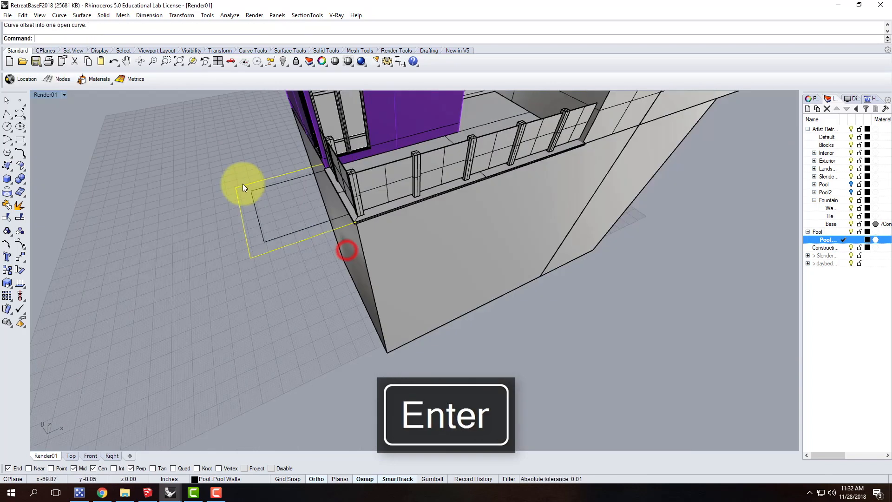
key(Escape)
Try to extrude both pool outlines with Solid=Yes down to the bottom corner of the house base
scroll(256, 223, down, 2)
scroll(283, 248, up, 6)
click(281, 231)
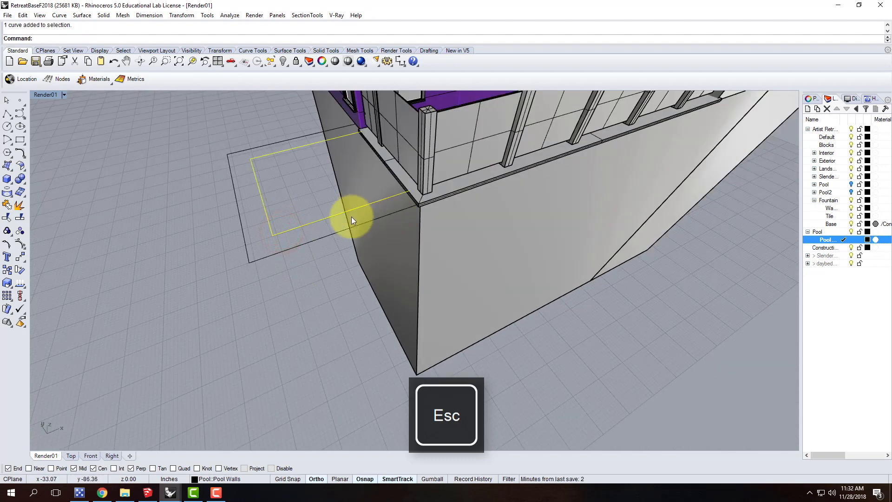
click(305, 288)
drag(274, 226, 299, 216)
text(Extrud)
key(Return)
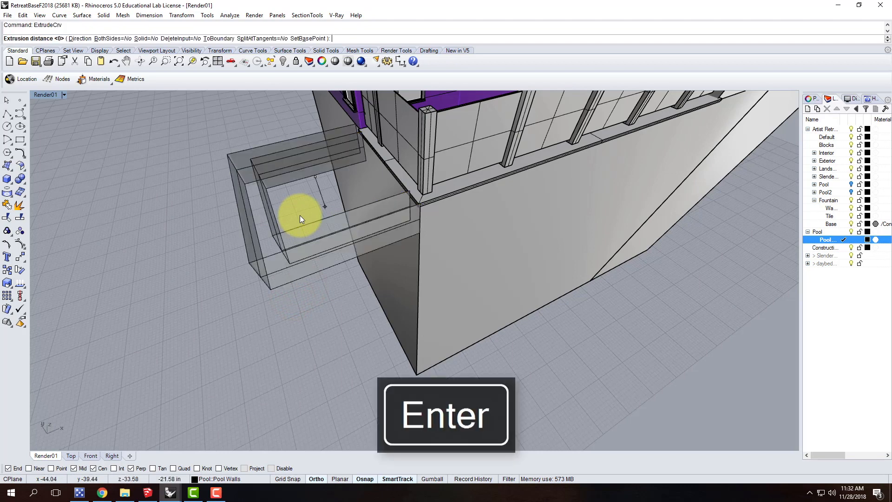
click(143, 38)
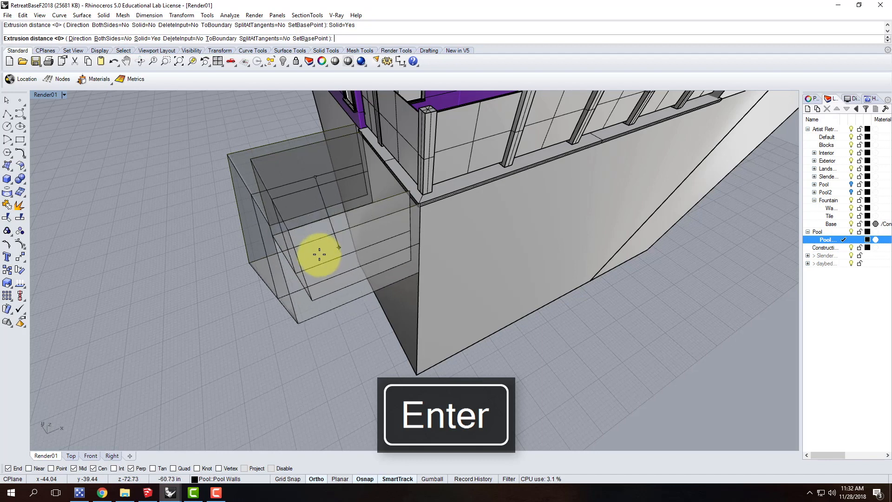
click(418, 372)
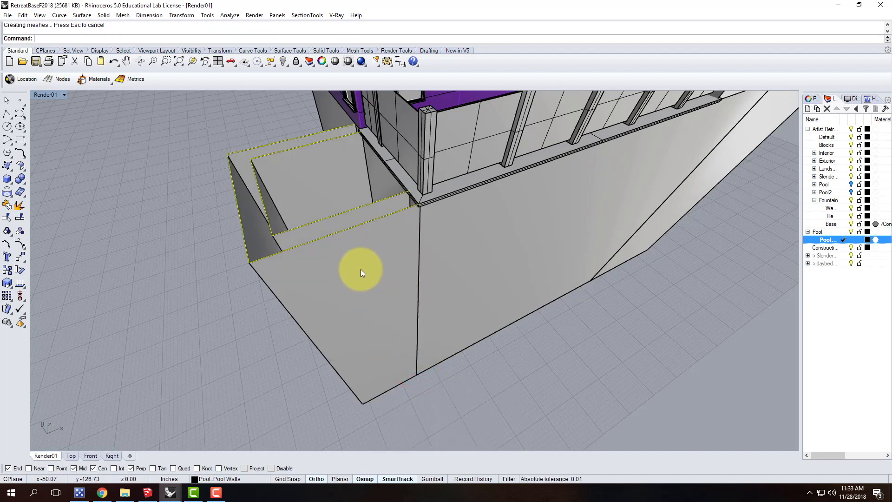
Undo the extrusion of the two pool outlines
right_drag(330, 161, 342, 191)
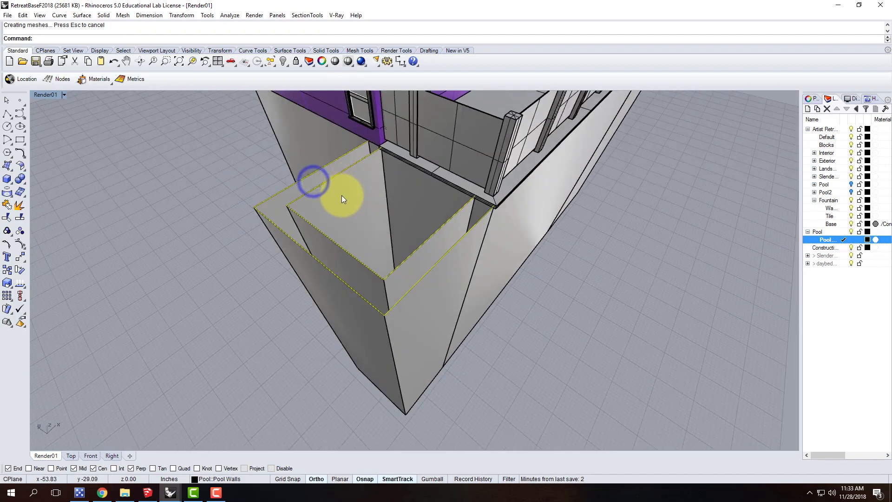
key(Escape)
key(ctrl+z)
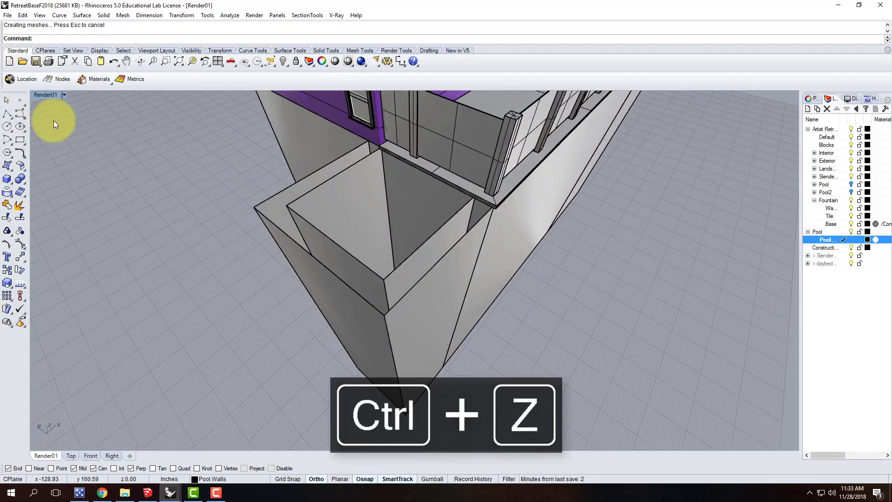
Turn off the Cen snap and draw a line connecting the inner and outer outline ends at the house wall
click(7, 117)
scroll(318, 130, up, 5)
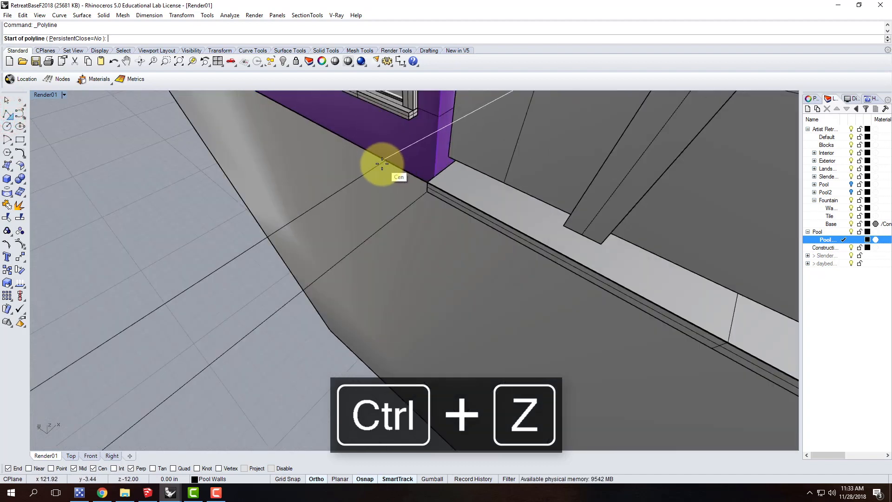
scroll(432, 182, up, 5)
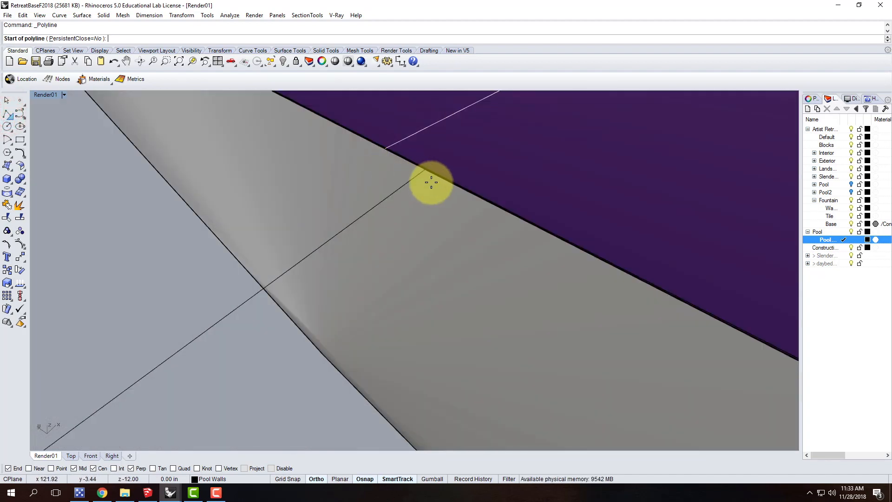
click(93, 469)
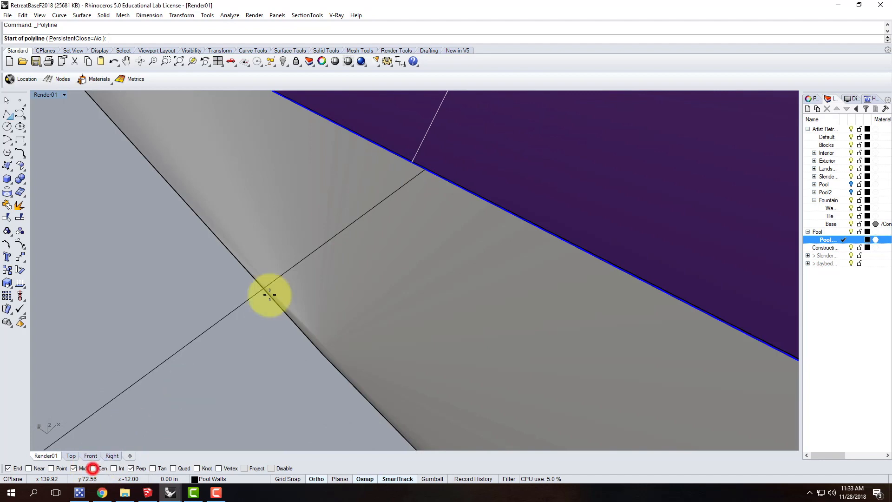
scroll(382, 280, down, 10)
scroll(369, 271, up, 5)
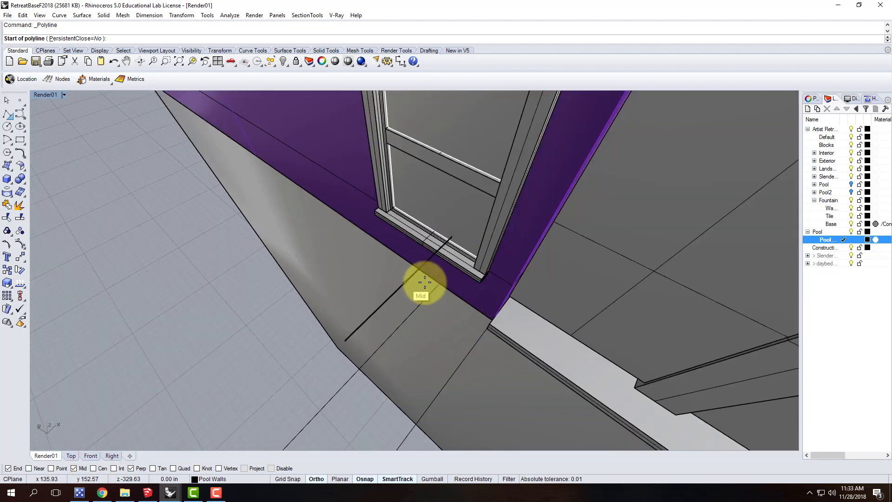
click(439, 284)
click(493, 318)
key(Return)
Draw a second line connecting the inner and outer outline ends at the base wall corner beneath the deck
scroll(398, 289, down, 8)
scroll(464, 349, up, 4)
key(Return)
click(427, 305)
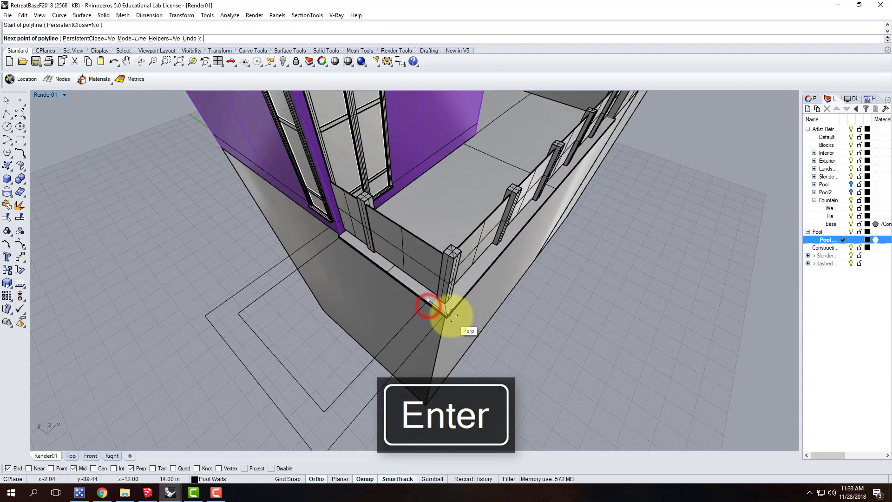
click(445, 314)
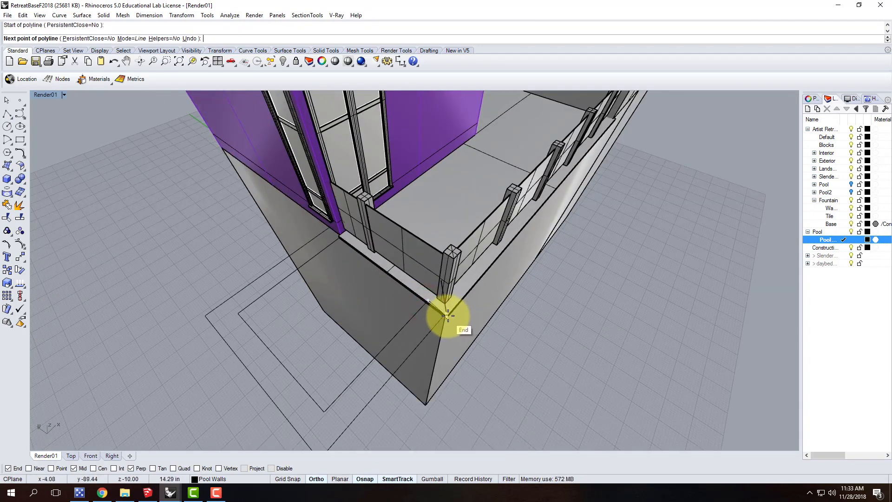
scroll(435, 315, up, 4)
right_drag(441, 327, 426, 204)
scroll(423, 209, down, 3)
scroll(408, 235, down, 3)
scroll(428, 216, up, 6)
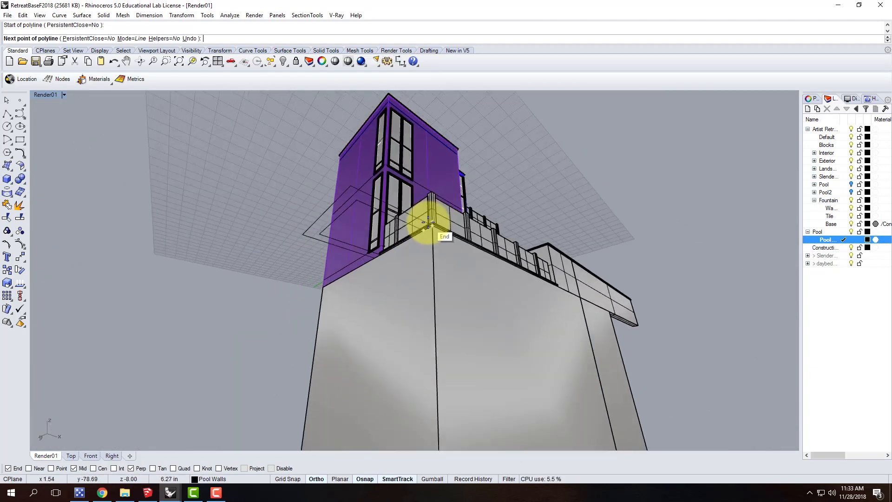
click(447, 241)
key(Return)
Join the inner and outer pool outlines with the two connecting lines into one closed curve
click(437, 243)
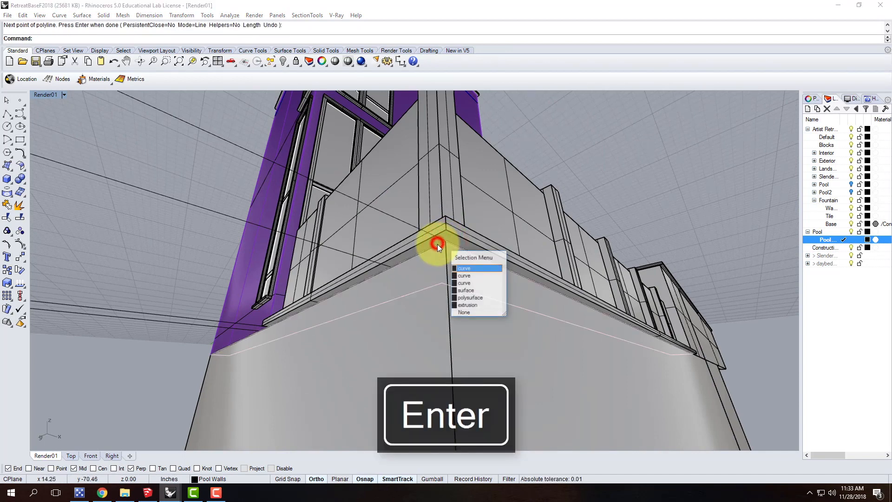
click(464, 283)
shift+click(255, 155)
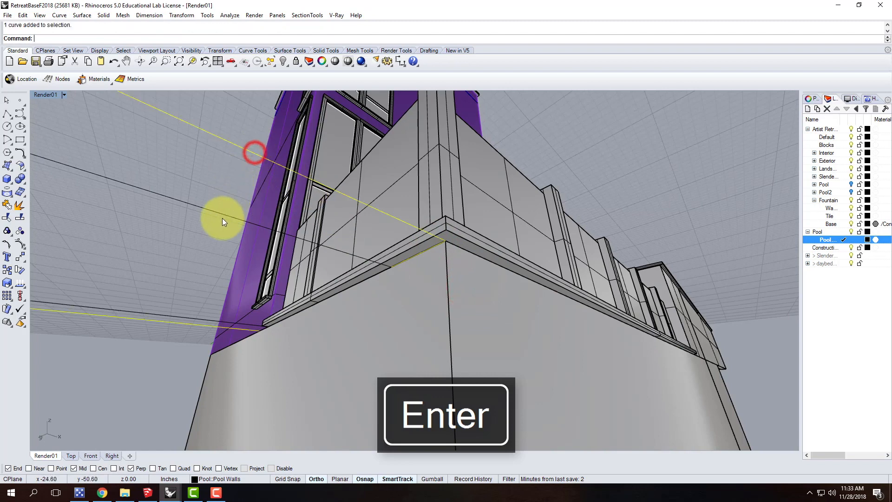
shift+click(224, 214)
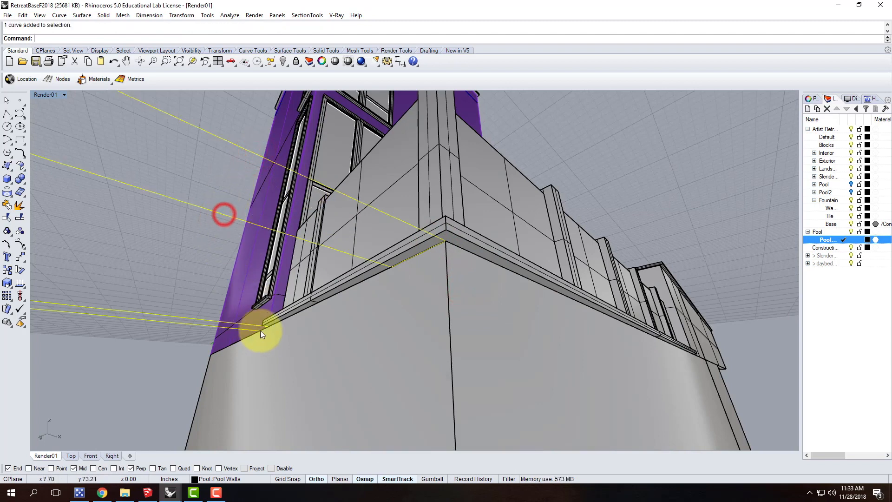
shift+click(264, 330)
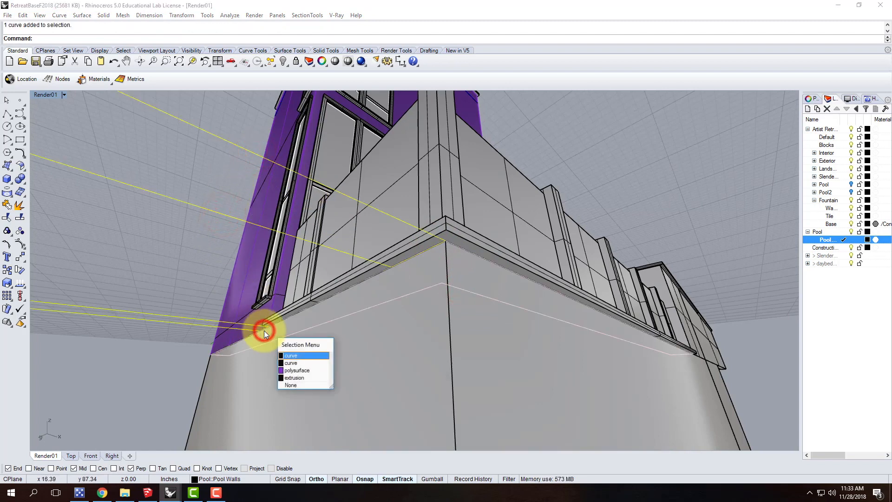
click(303, 365)
key(Return)
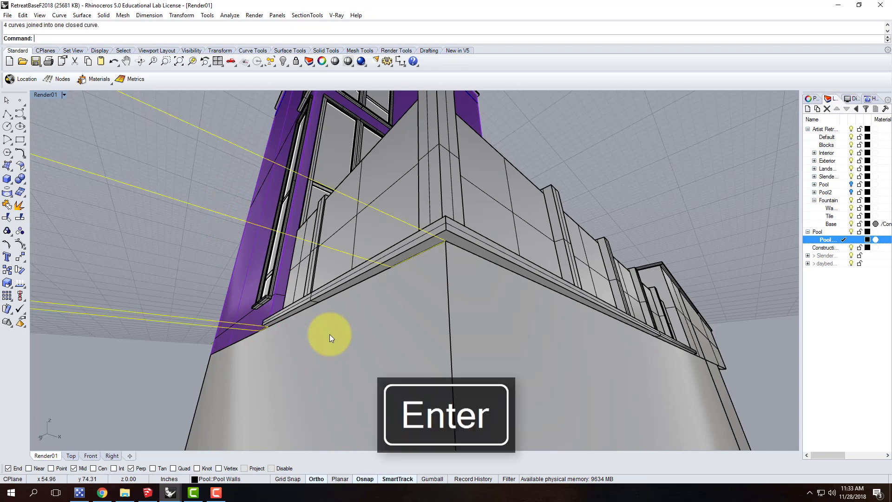
Extrude the closed pool wall outline with Solid=Yes down to the bottom of the house base
text(Ext)
key(Return)
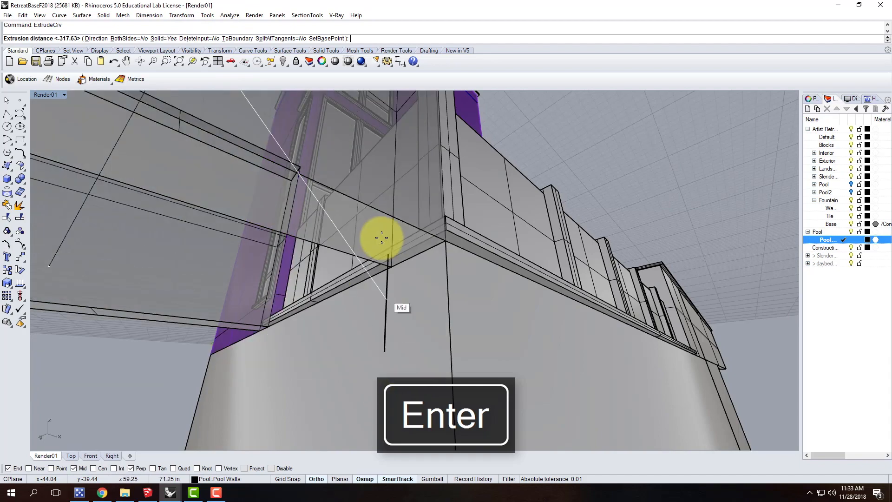
scroll(381, 239, down, 3)
scroll(411, 259, down, 5)
click(399, 435)
key(Escape)
scroll(366, 300, up, 8)
right_drag(437, 314, 340, 297)
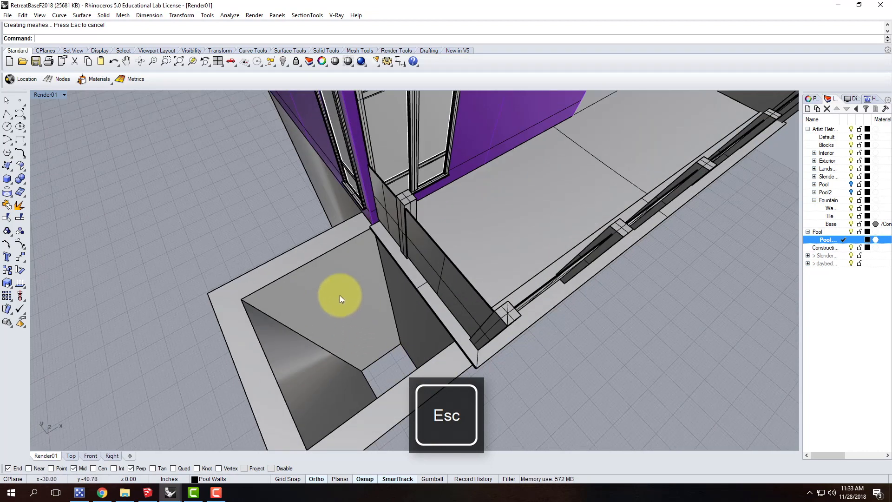
Create a rectangular plane corner to corner across the pool opening, between opposite inner corners of the pool walls
click(6, 165)
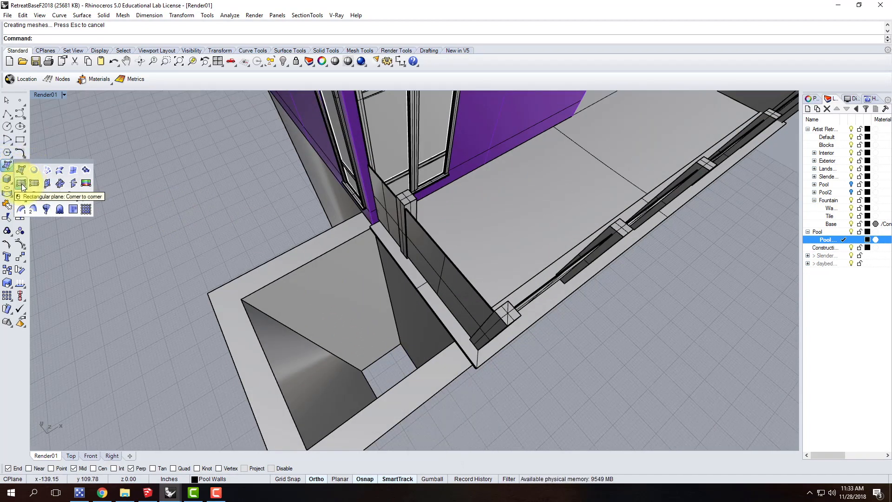
click(22, 183)
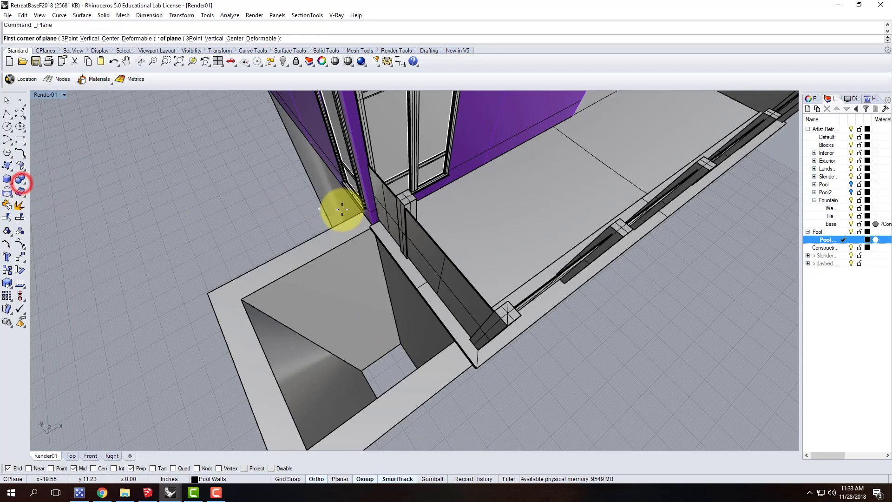
click(241, 302)
right_drag(443, 359, 497, 294)
scroll(497, 295, up, 5)
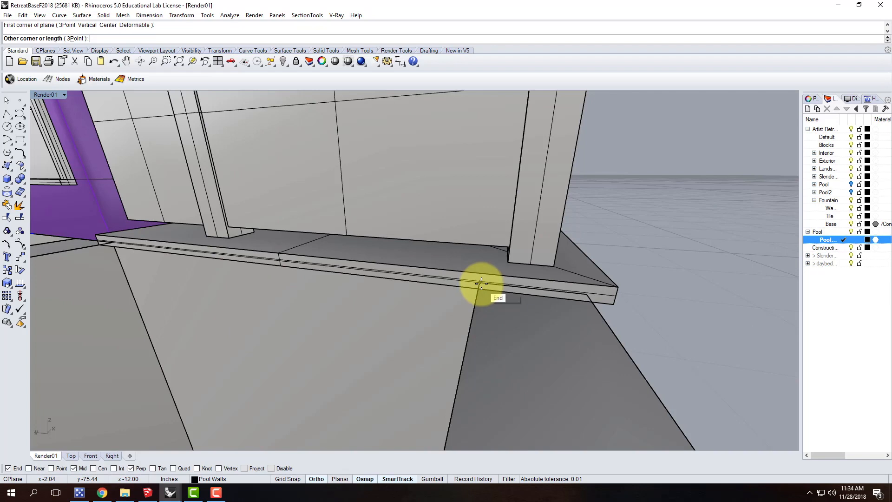
click(482, 283)
scroll(352, 305, down, 5)
Move the pool plane by 4' with Vertical=Yes
click(358, 308)
text(Mov)
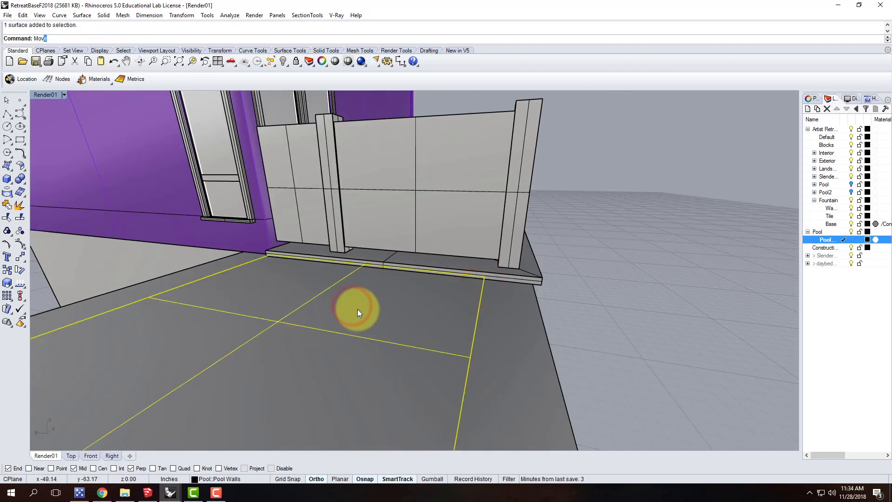
key(Return)
click(265, 318)
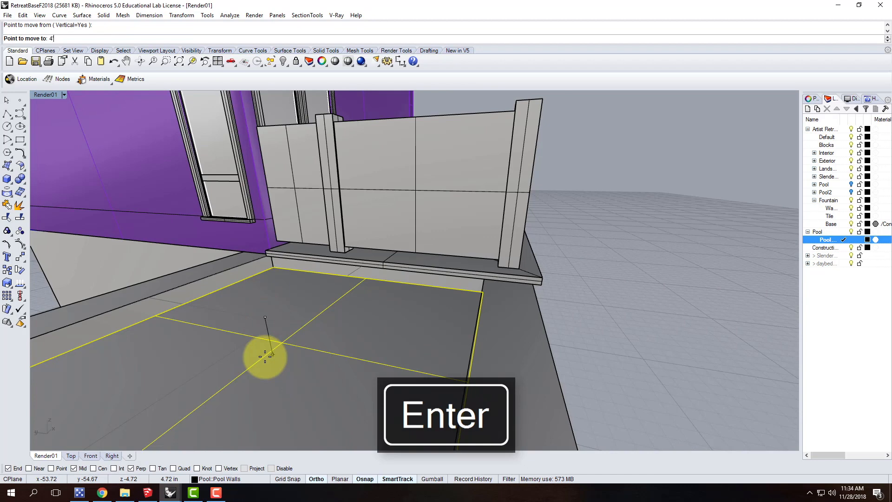
scroll(316, 253, down, 4)
right_drag(343, 261, 310, 275)
Move the pool plane vertically by -8' so it forms the pool floor between the walls
key(Return)
click(101, 255)
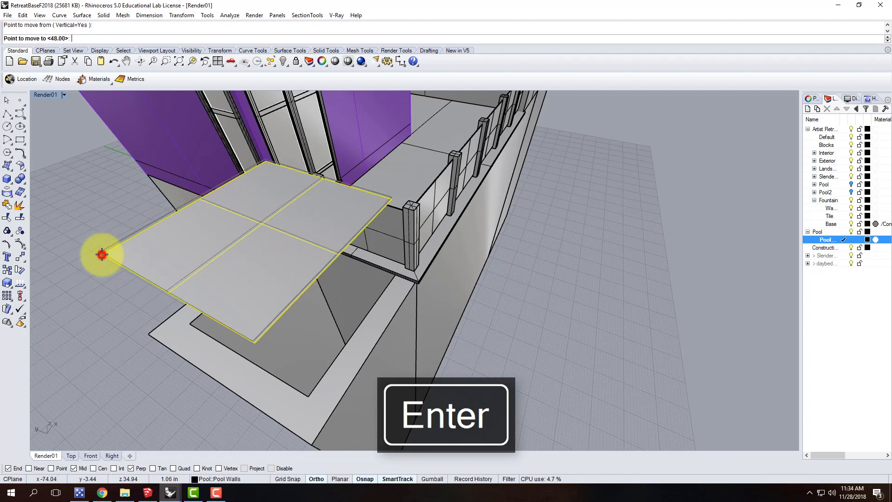
text(-8')
key(Return)
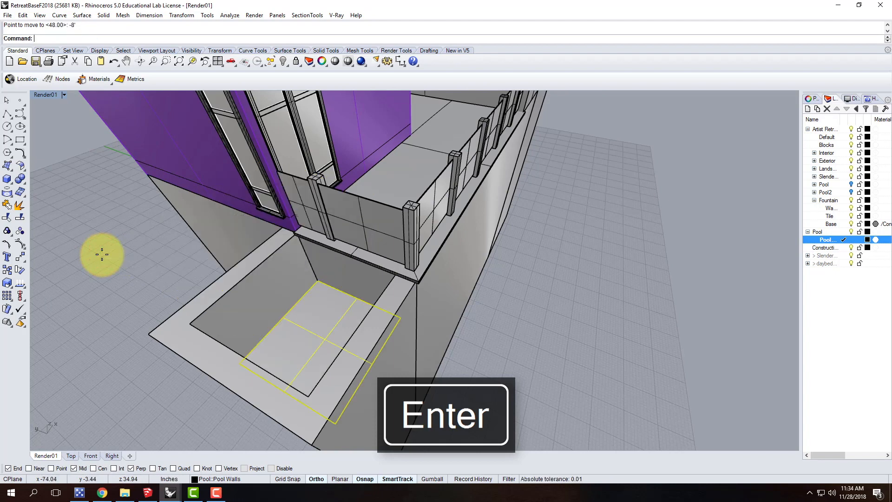
key(Escape)
Examine the pool basin and the deck ledge where it meets the tops of the pool walls
right_drag(493, 339, 454, 350)
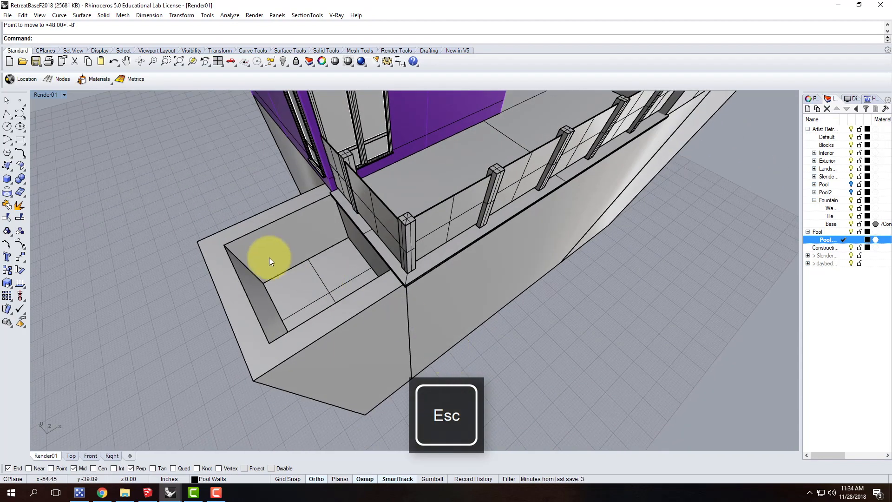
scroll(269, 257, up, 5)
mouse_move(369, 273)
right_down()
mouse_move(318, 263)
mouse_move(314, 206)
right_up()
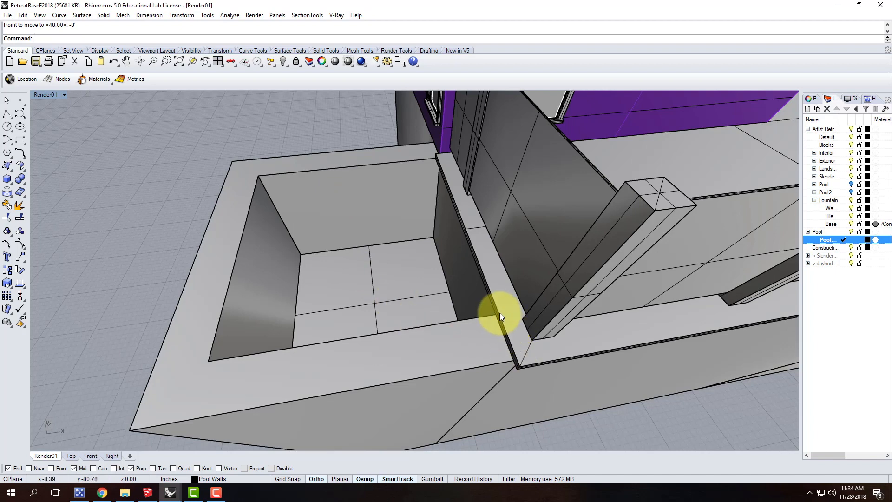
click(517, 335)
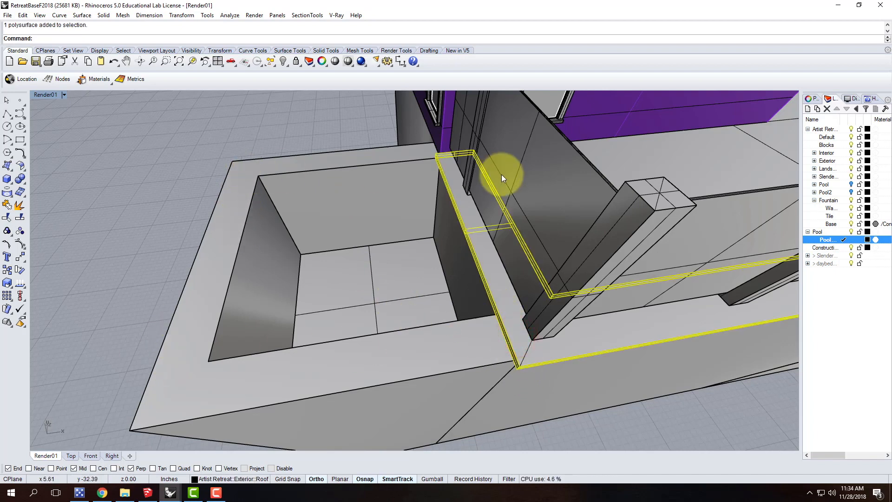
key(Escape)
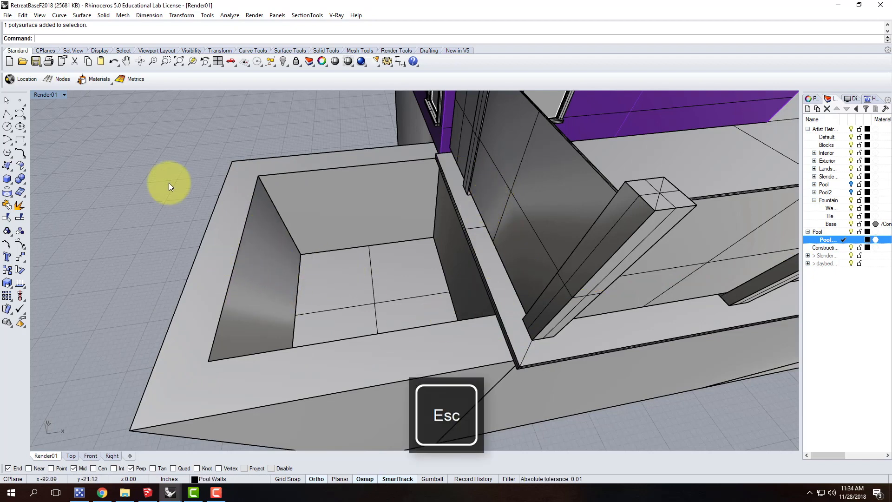
scroll(369, 214, down, 5)
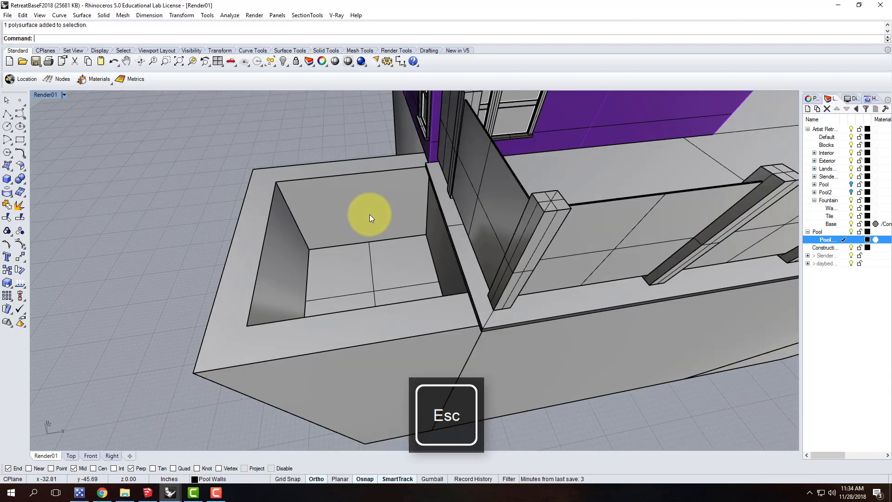
scroll(283, 308, up, 4)
mouse_move(284, 310)
right_down()
mouse_move(398, 285)
mouse_move(395, 277)
right_up()
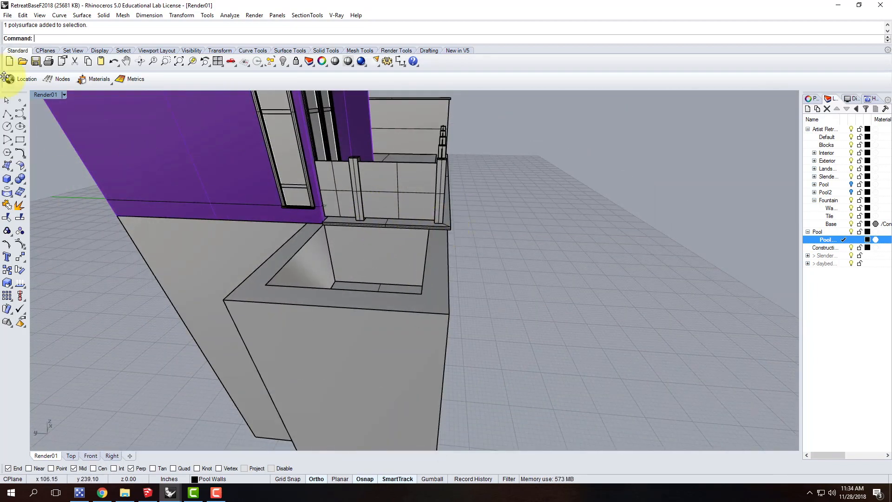
Draw a coping box on the outer side wall from the deck ledge corner to the inner pool corner, matching the ledge's height
click(7, 180)
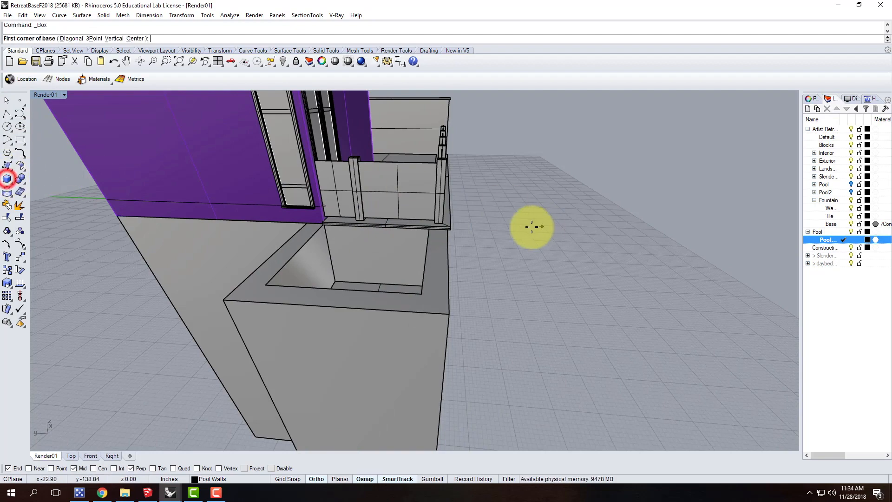
scroll(454, 227, up, 3)
click(456, 231)
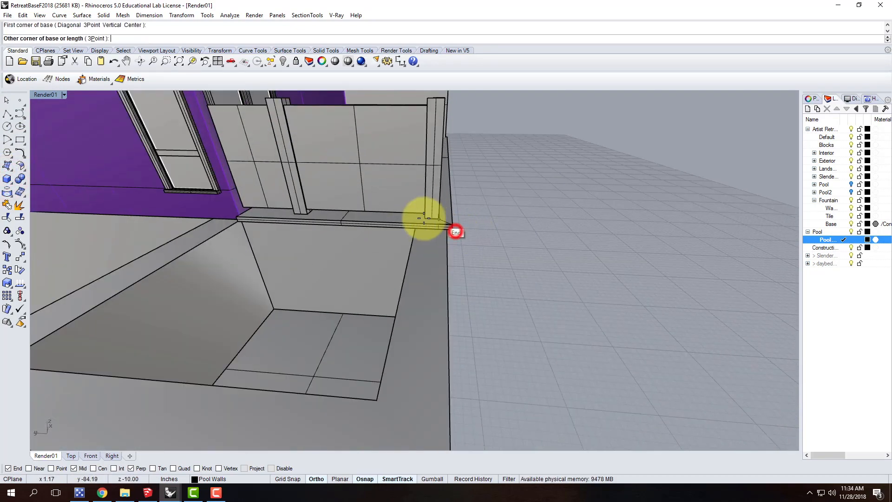
scroll(454, 172, down, 5)
scroll(436, 232, up, 5)
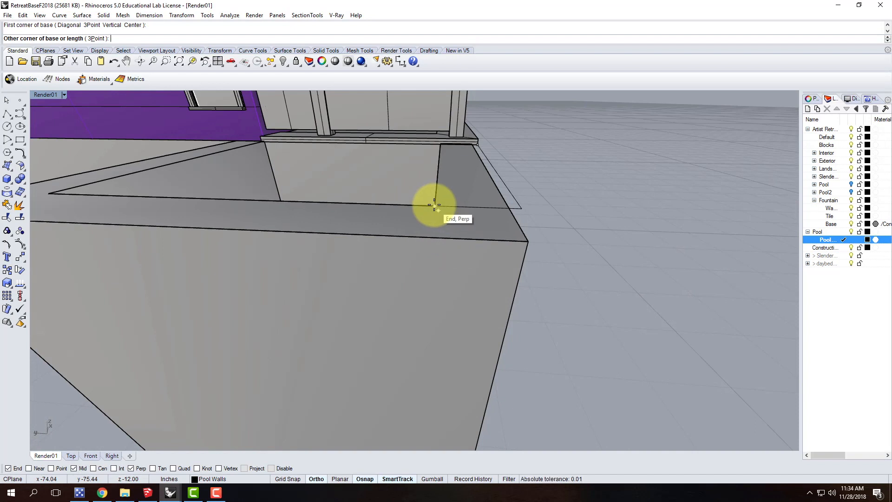
click(434, 204)
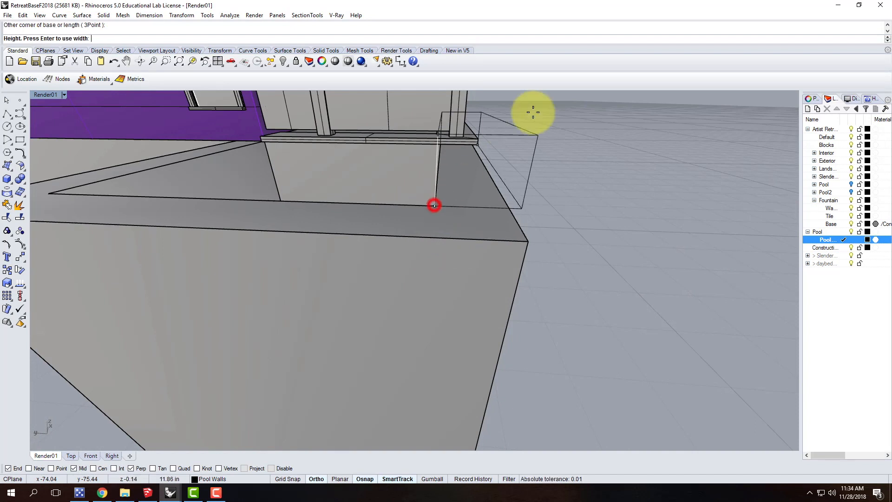
click(479, 139)
Stretch the coping box lengthwise with Scale1D from its deck end to the far outer corner of the pool wall
click(484, 166)
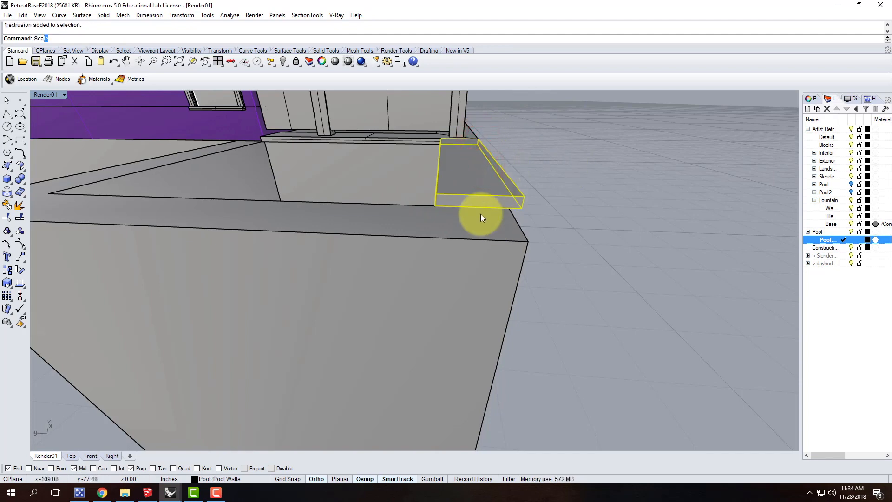
text(le)
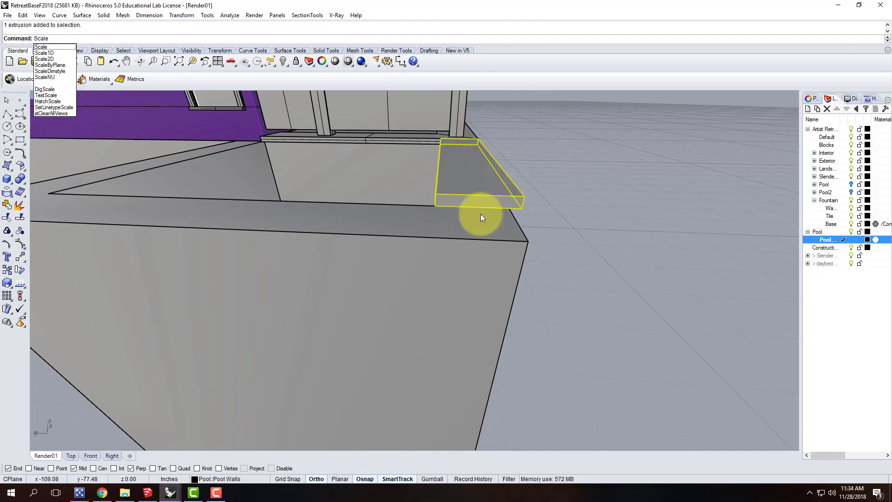
text(1D)
key(Return)
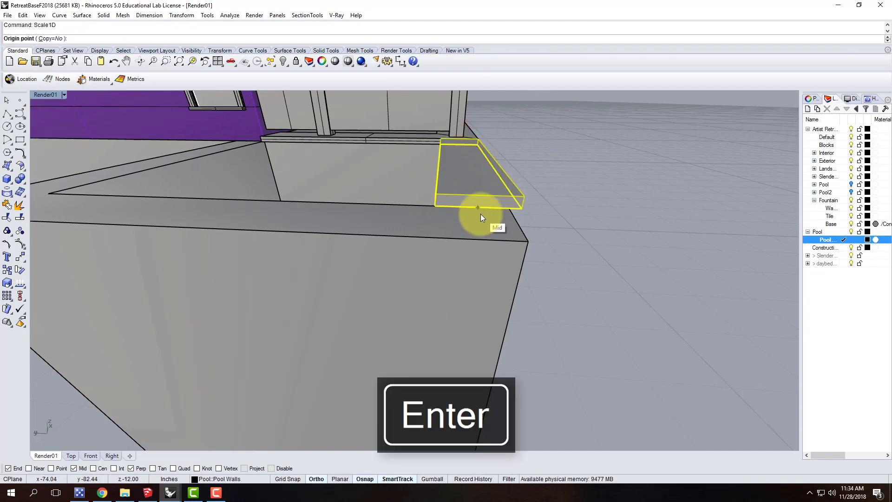
click(478, 138)
click(524, 196)
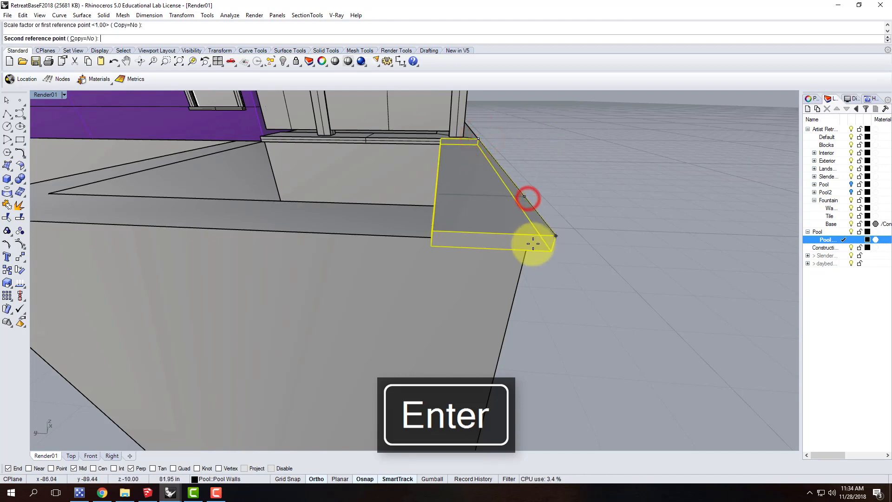
click(532, 241)
right_drag(612, 235, 568, 295)
key(Escape)
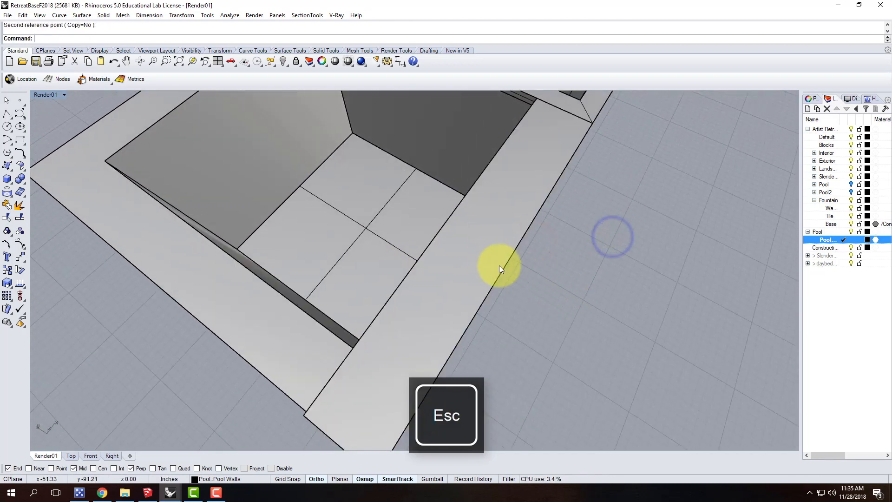
click(486, 272)
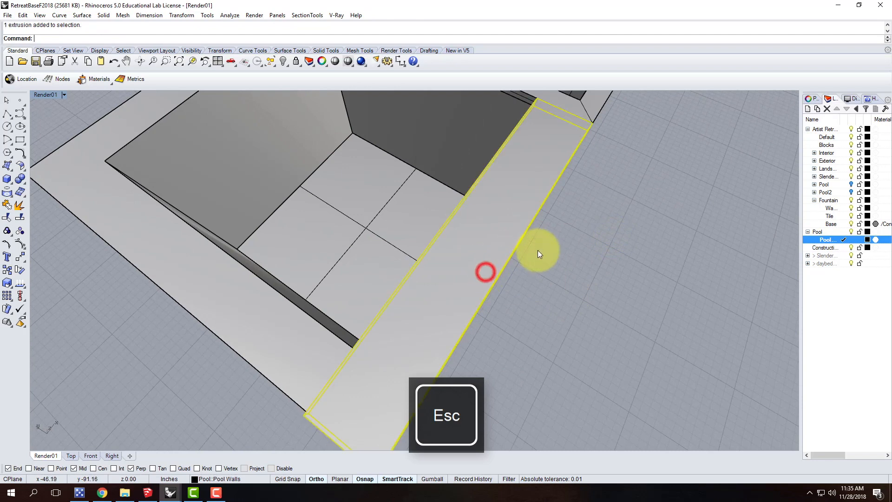
right_click(554, 155)
text(s)
key(Return)
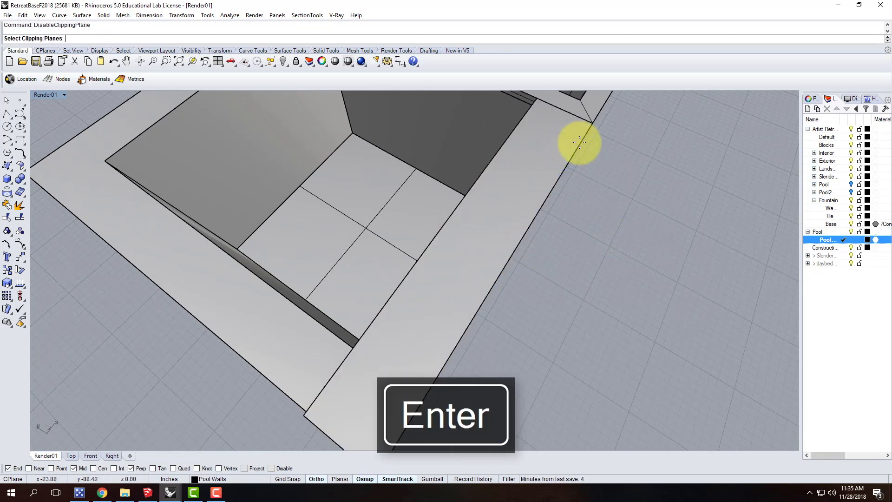
key(Escape)
Measure the width of the coping box at its deck end with the Distance command
text(Dist)
key(Return)
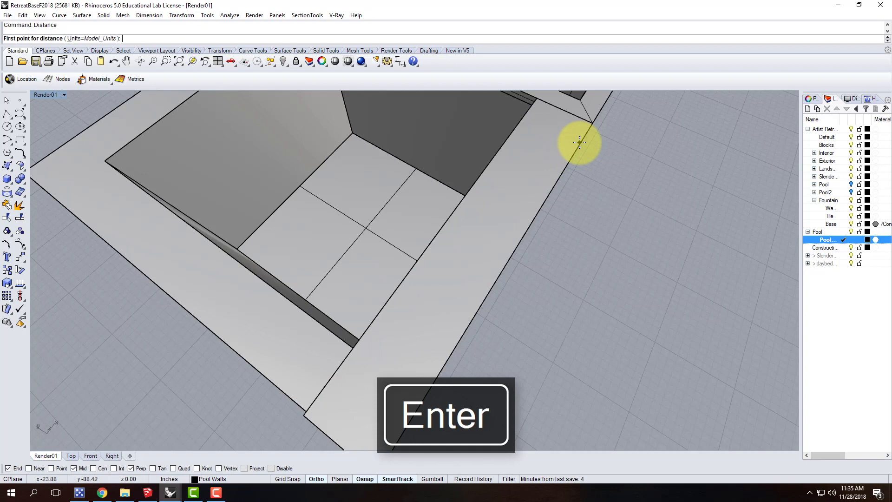
click(593, 120)
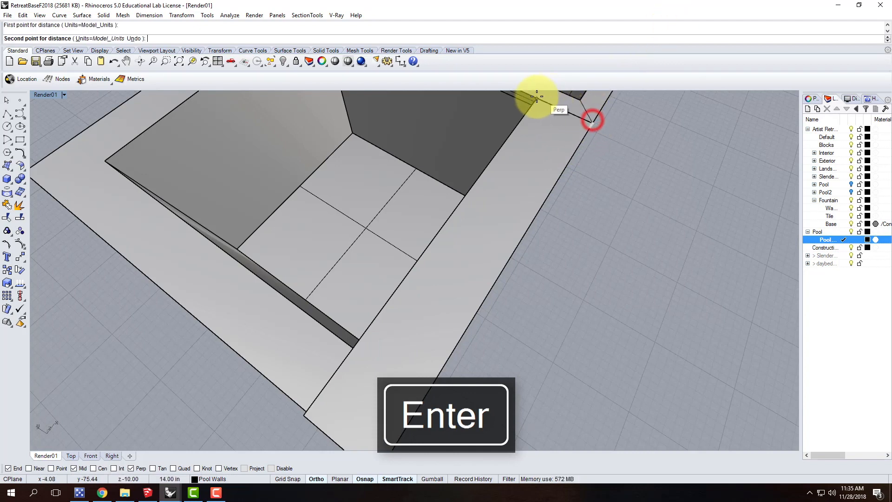
click(535, 96)
key(Escape)
Widen the side coping box to 16" with Scale1D, from its outer corner toward the pool
click(532, 122)
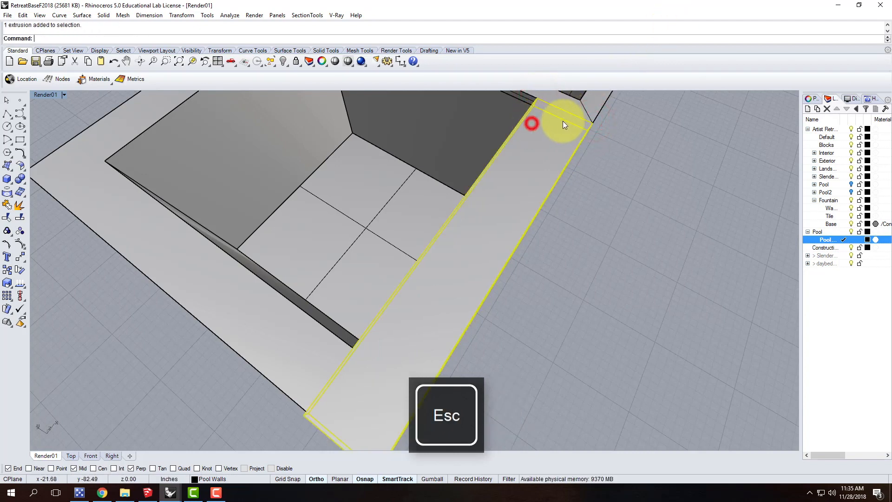
text(Scald12)
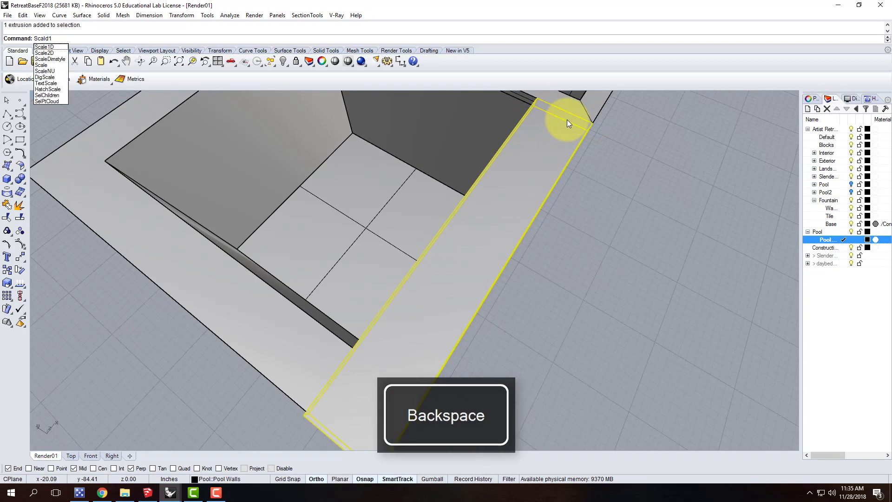
key(Return)
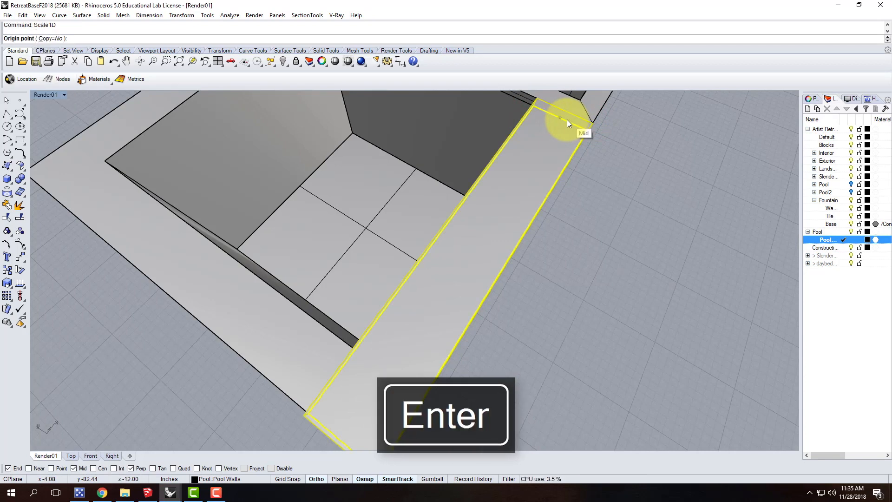
click(590, 123)
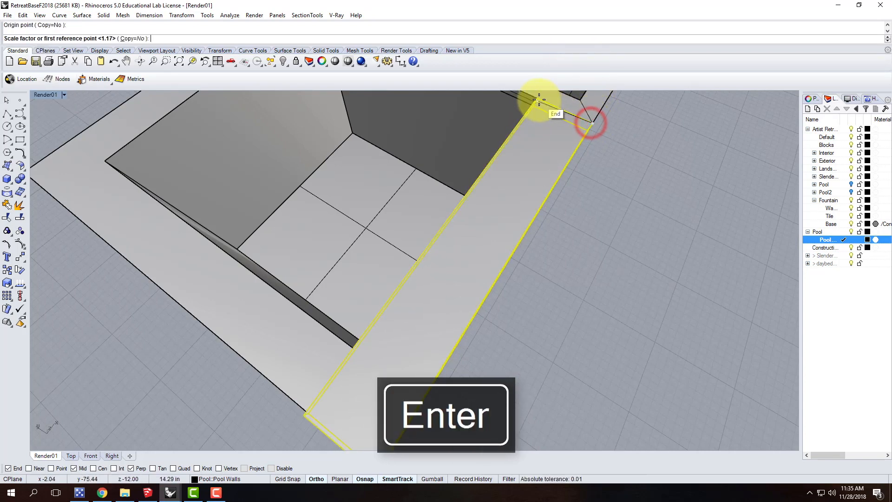
click(540, 97)
text(16")
key(Return)
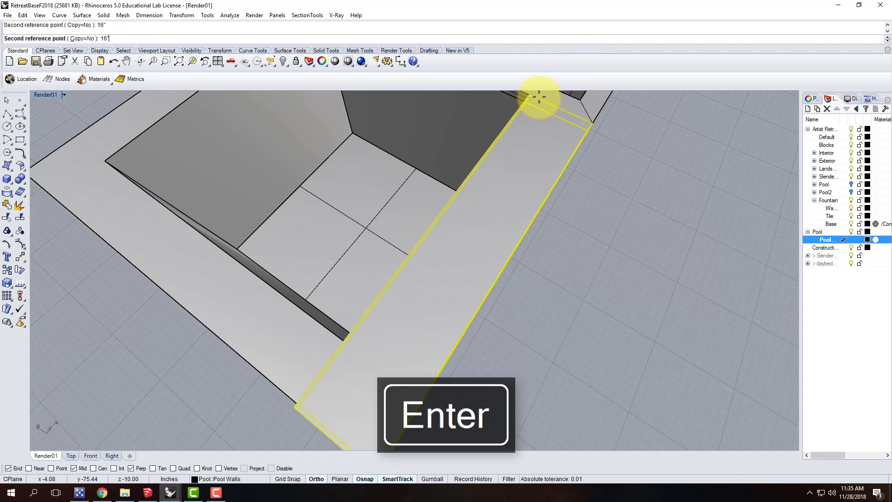
scroll(451, 191, down, 10)
key(Escape)
Mirror the side coping box onto the opposite pool wall about the midpoint of the end wall
scroll(481, 158, up, 5)
right_drag(506, 173, 451, 188)
click(483, 191)
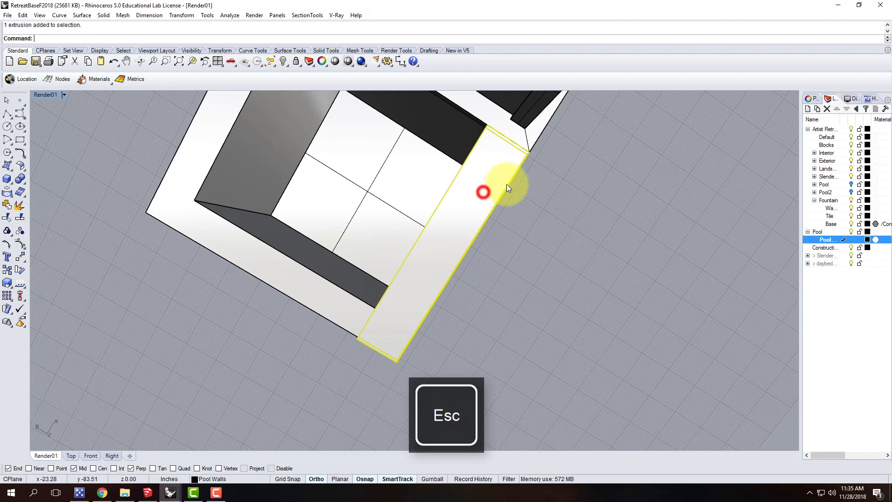
text(mirror)
key(Return)
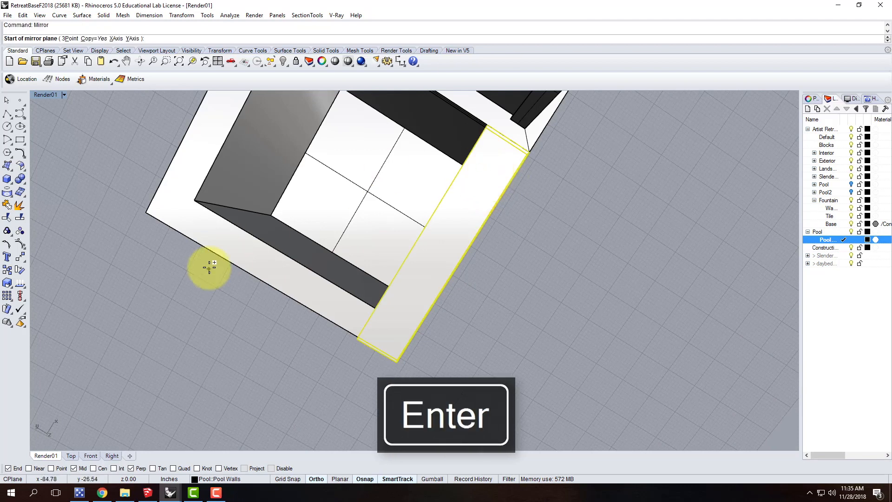
click(273, 282)
click(229, 341)
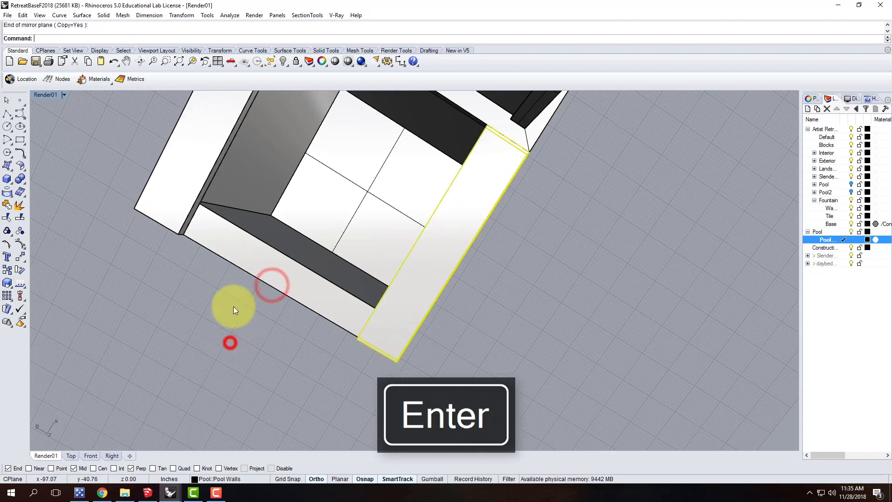
click(7, 182)
click(187, 240)
right_drag(319, 339, 454, 211)
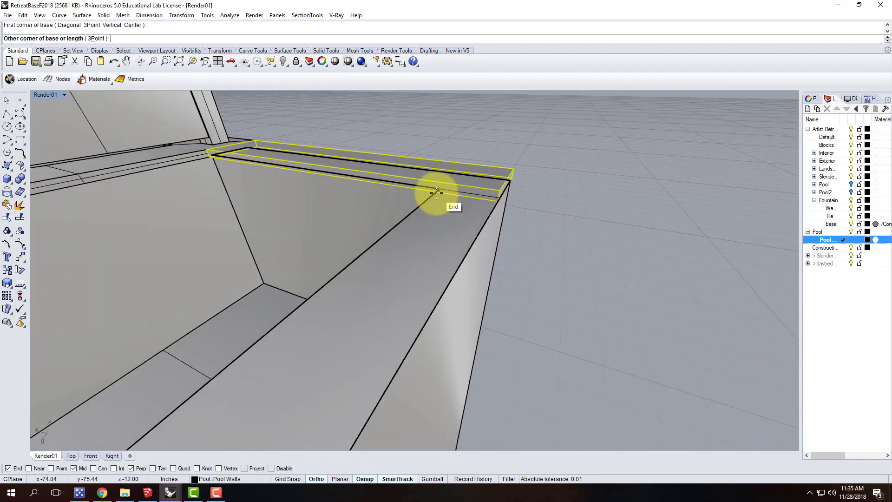
click(501, 192)
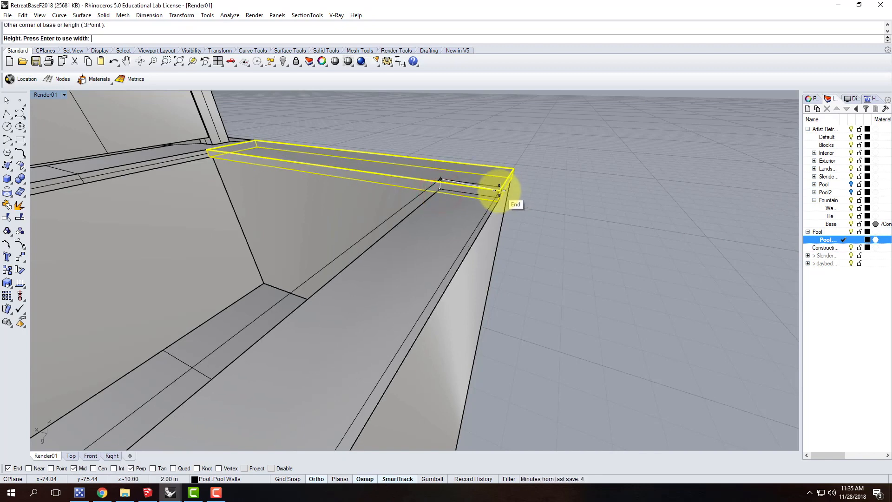
key(Escape)
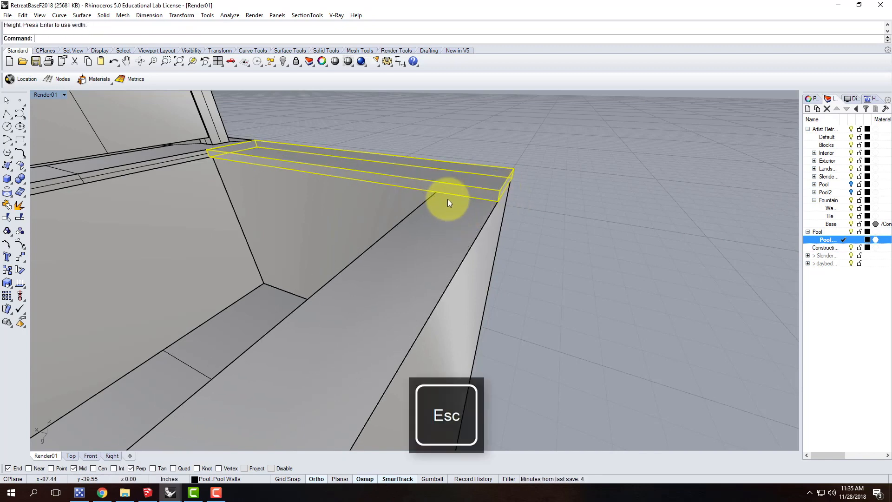
Draw a 2-inch-high coping box along the pool's end wall, from the first side coping's lower outer corner to the opposite inner wall corner
right_click(448, 199)
click(499, 201)
scroll(510, 194, down, 5)
right_drag(524, 230, 286, 248)
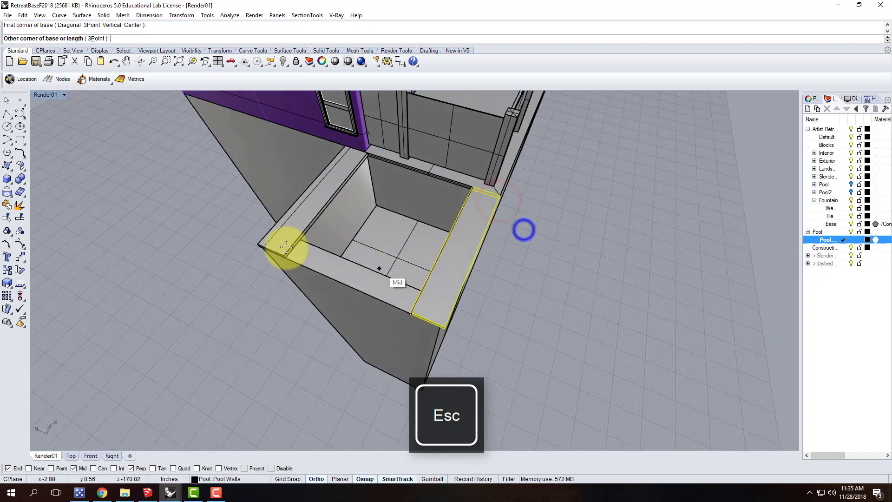
scroll(286, 247, up, 5)
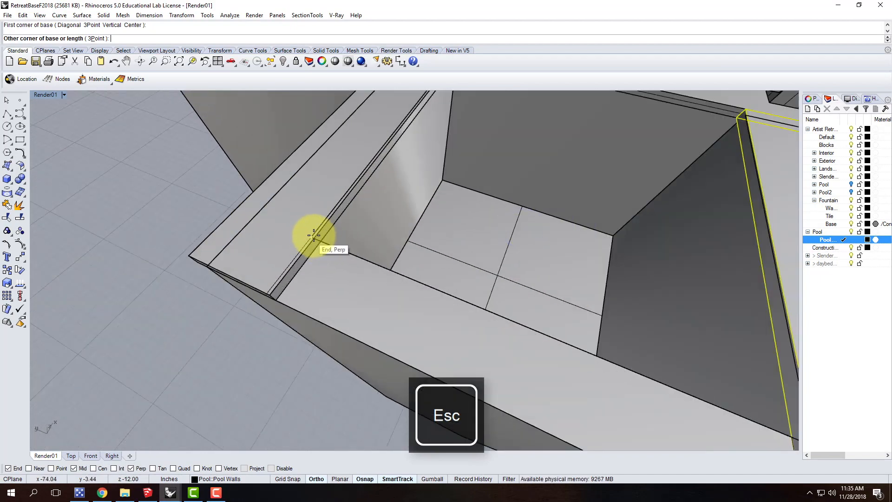
click(313, 235)
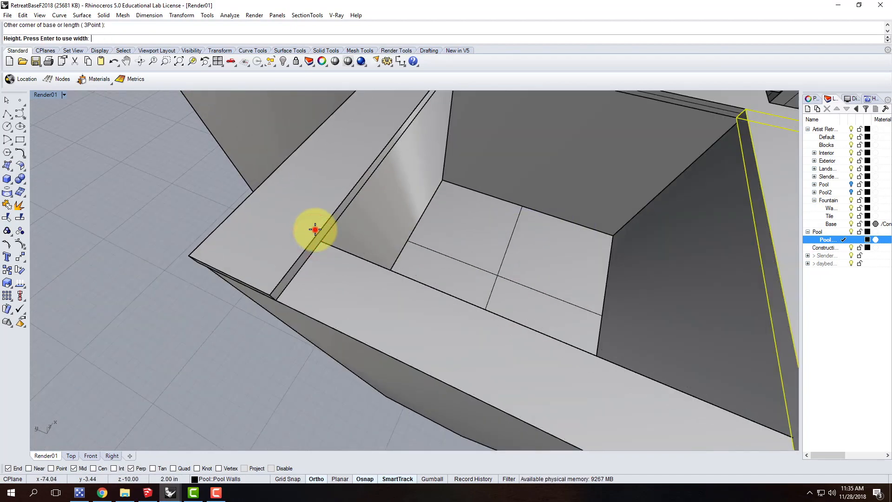
click(315, 230)
Shorten the end coping box with Scale1D so it stops at the inner edge of the mirrored side coping
click(335, 261)
text(Scale)
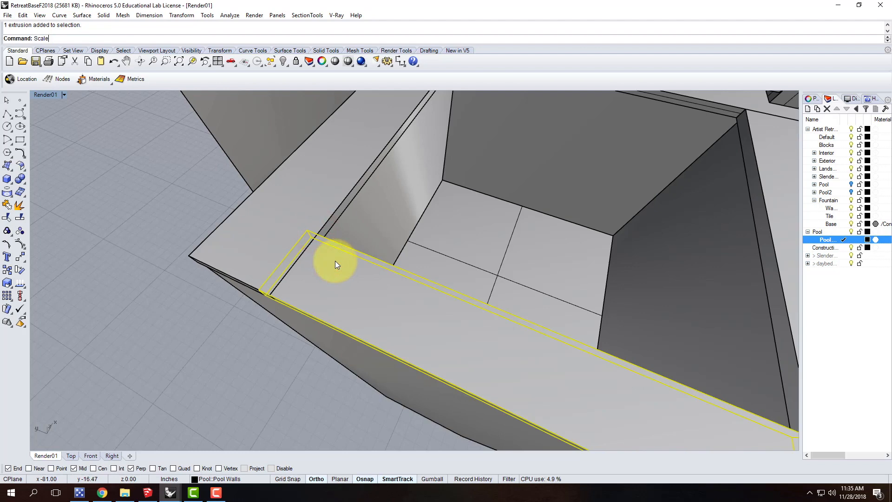
text(1D)
key(Return)
scroll(296, 261, down, 6)
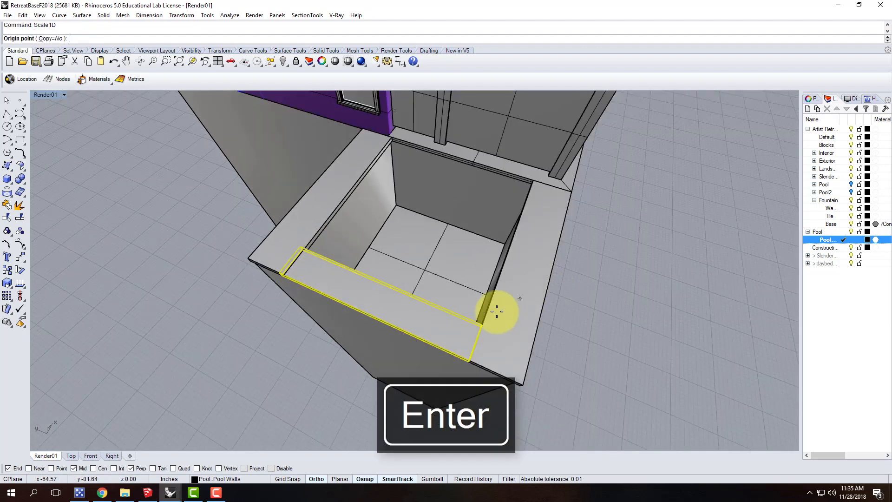
click(482, 324)
click(299, 244)
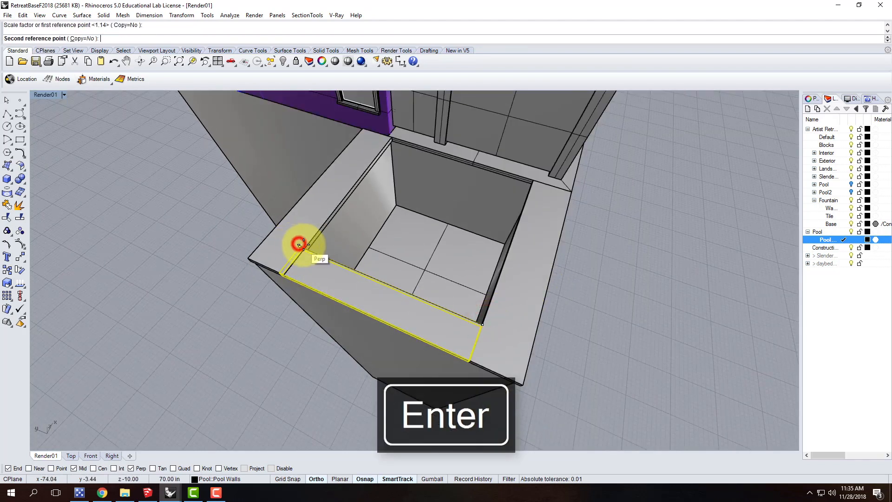
click(313, 247)
key(Escape)
Widen the end coping box outward to 14" with Scale1D, from its inner corner beside the mirrored coping
click(321, 272)
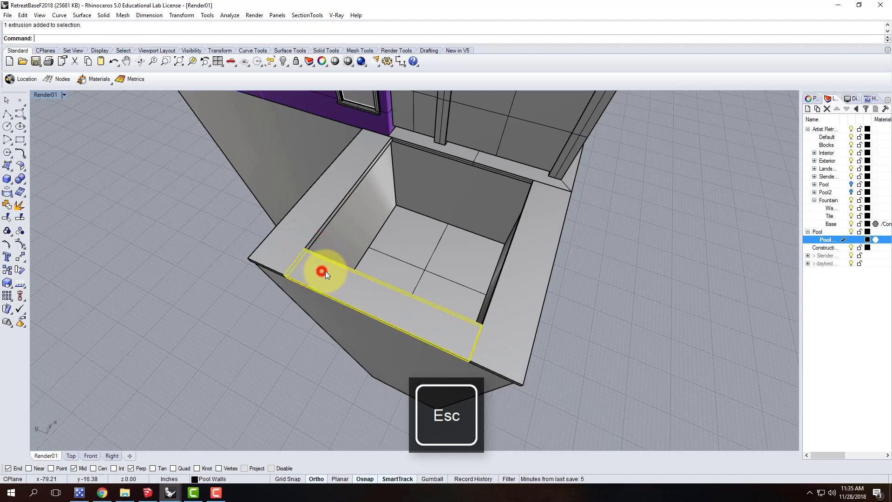
text(Scale)
key(BackSpace)
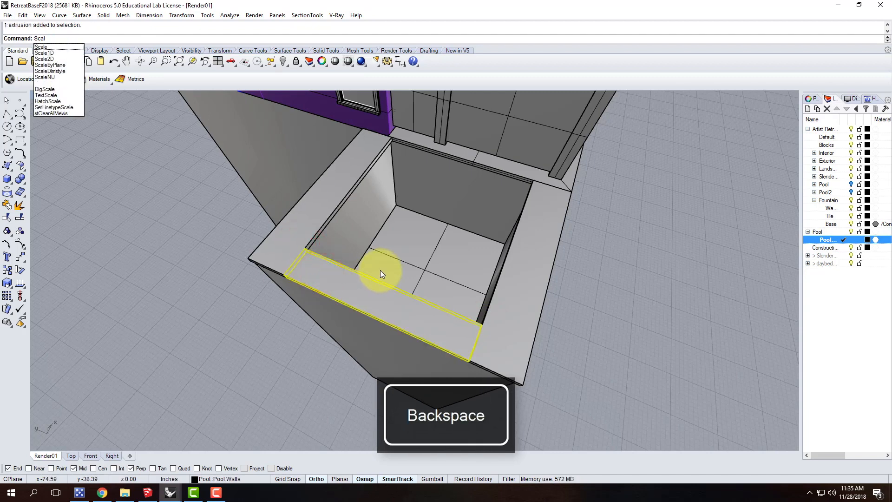
key(Return)
click(304, 247)
click(305, 246)
text(14")
key(Return)
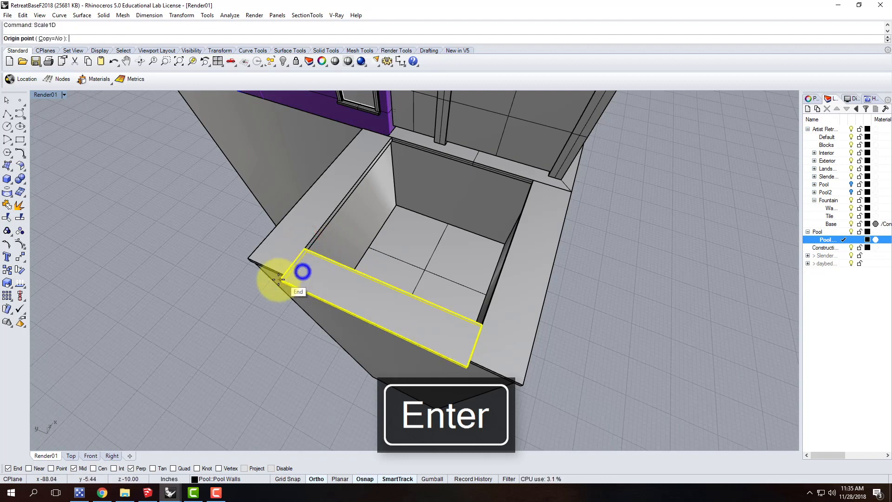
Widen the end coping box inward over the pool with Scale1D from its outer corner, matching the side copings' width
key(Return)
click(280, 280)
click(304, 247)
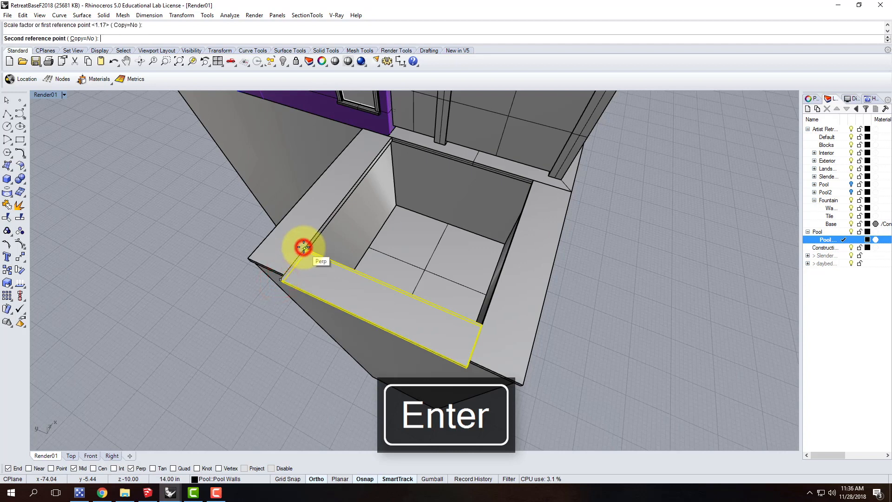
text(1)
key(Return)
key(Escape)
Lengthen both side copings together with Scale1D from the deck end until they align with the end coping's outer edge
click(501, 350)
shift+click(286, 244)
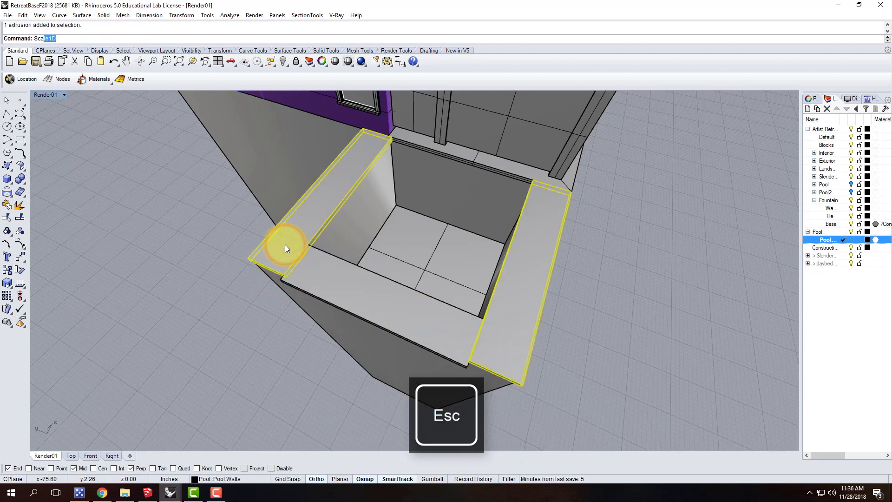
text(Sca)
key(Return)
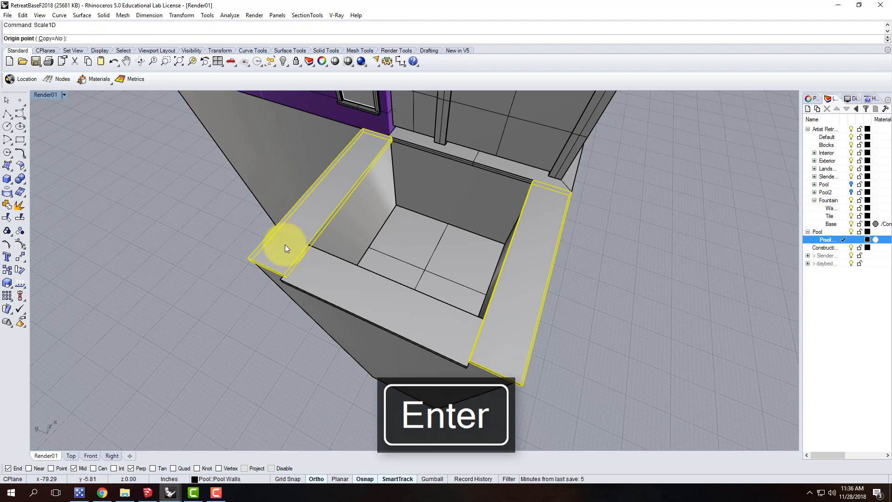
click(573, 190)
click(523, 384)
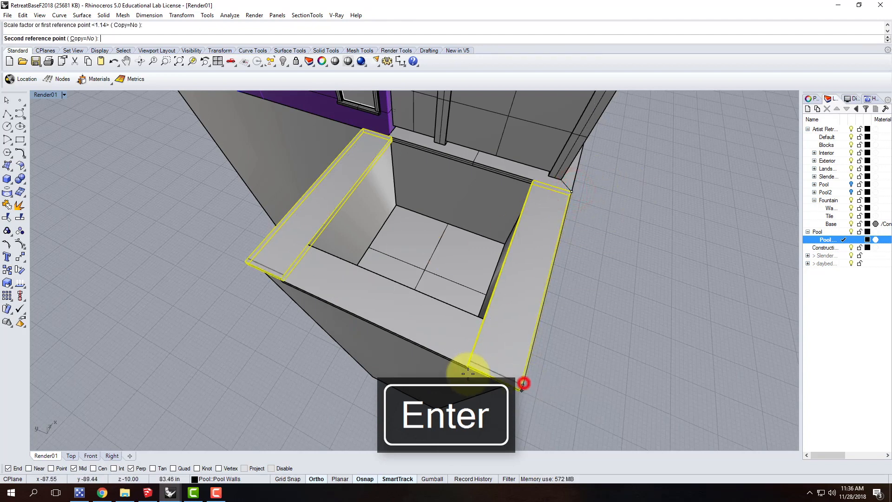
click(468, 365)
key(Escape)
right_drag(558, 370, 515, 266)
scroll(519, 286, down, 3)
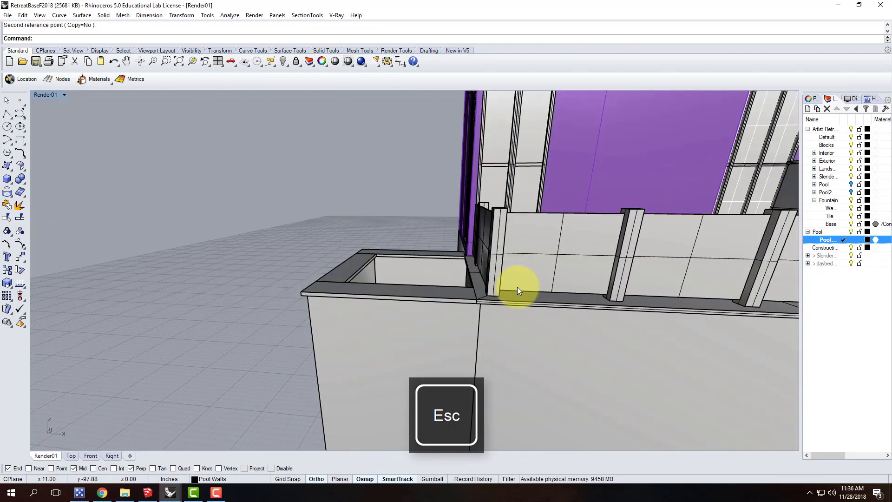
right_drag(291, 239, 405, 300)
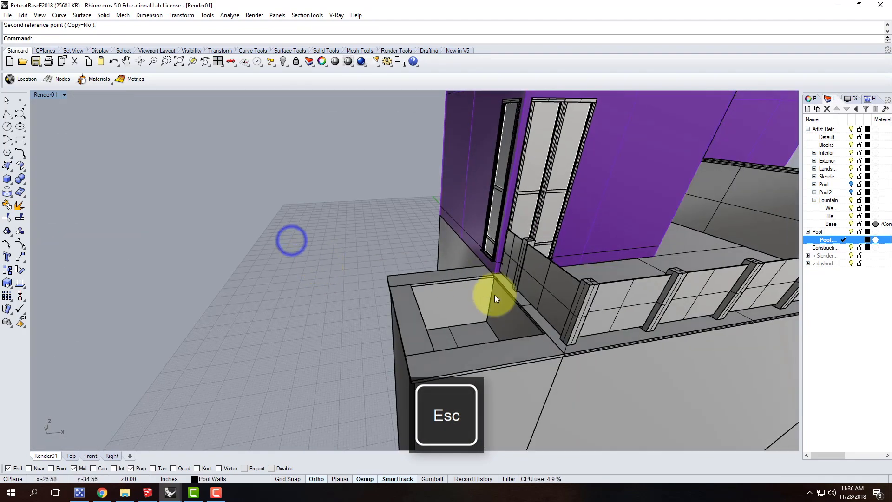
scroll(485, 279, up, 6)
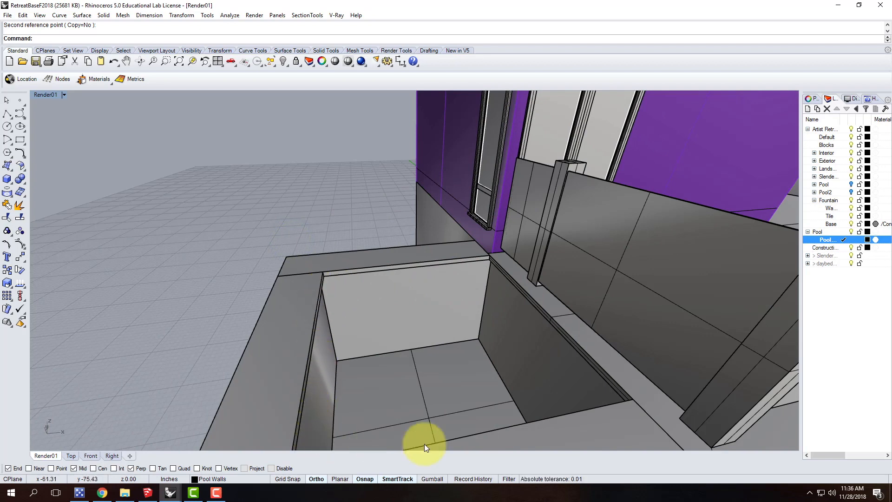
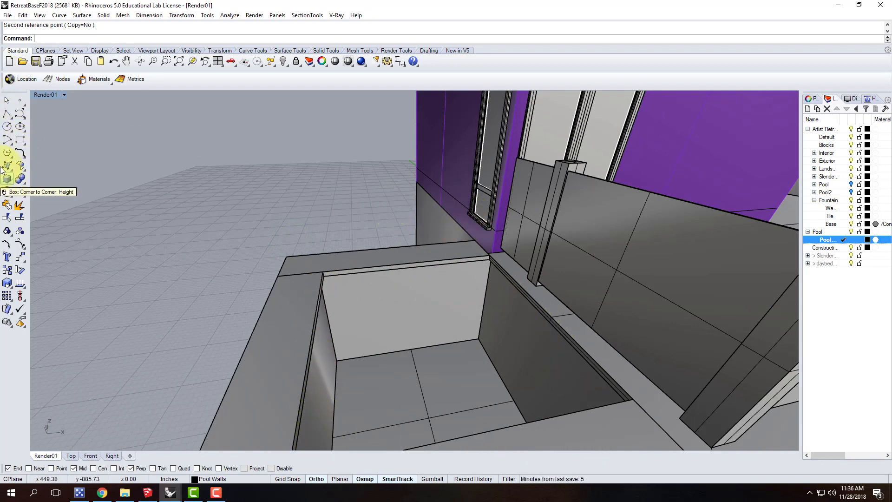
Switch the perspective viewport to Ghosted display so the pool walls under the coping can be seen
click(65, 96)
click(59, 146)
right_drag(242, 195, 322, 228)
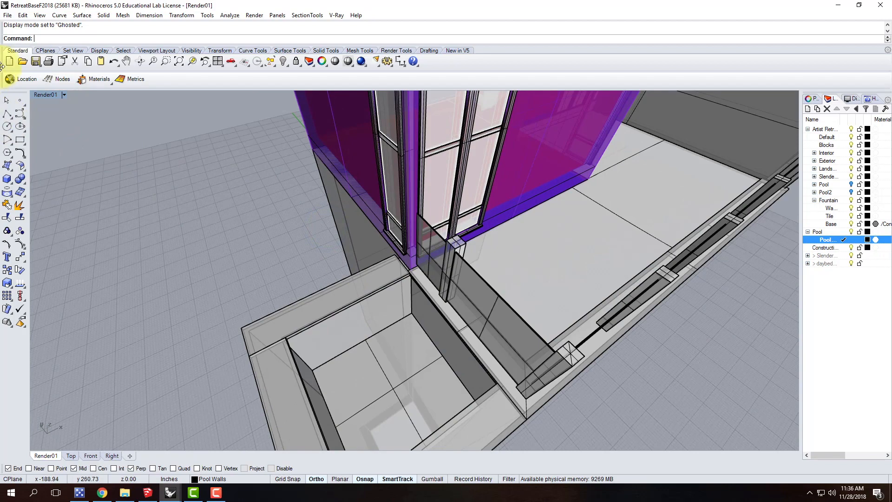
Draw a corner-to-corner plane across the pool opening, between the inner wall corners at the end coping and the deck
click(8, 166)
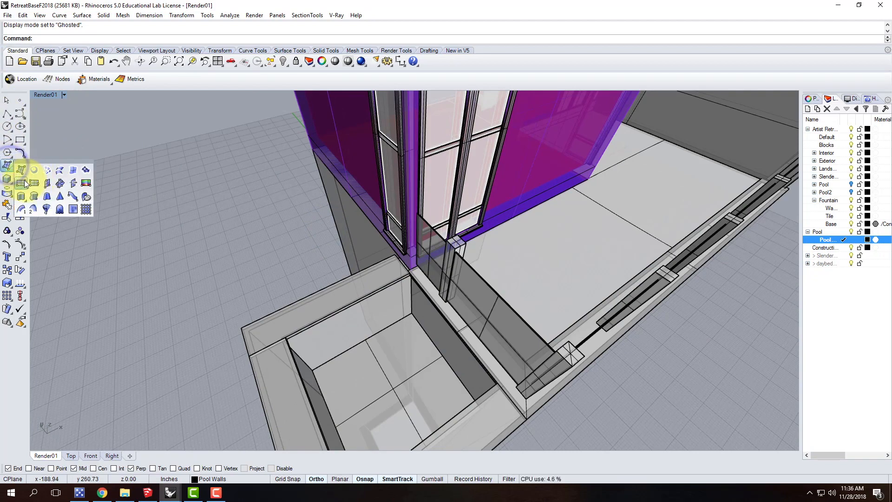
click(24, 180)
scroll(433, 300, up, 3)
scroll(404, 278, down, 4)
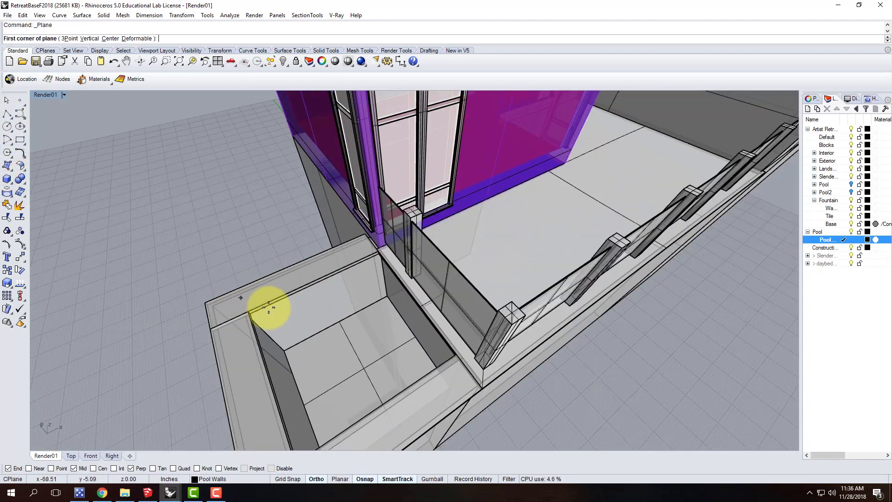
scroll(243, 309, up, 3)
click(227, 311)
right_drag(205, 284, 309, 303)
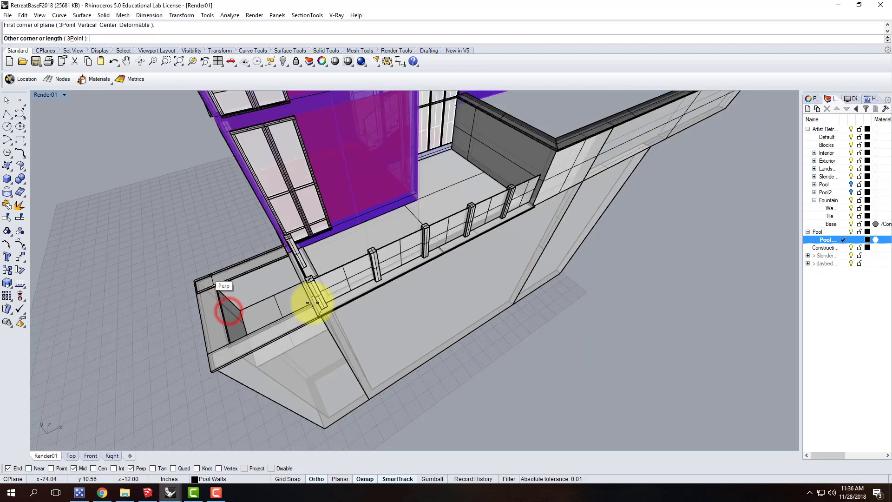
scroll(319, 315, up, 3)
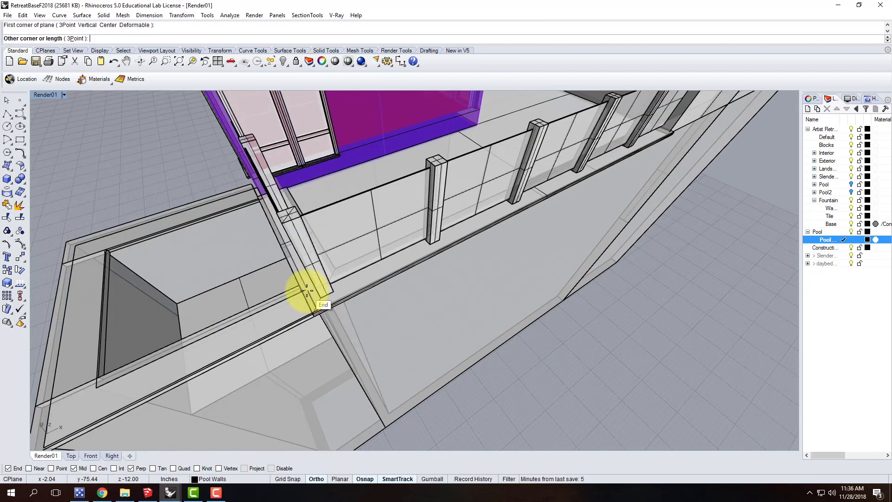
click(307, 290)
Move the plane inside the pool opening vertically down by 3"
click(184, 255)
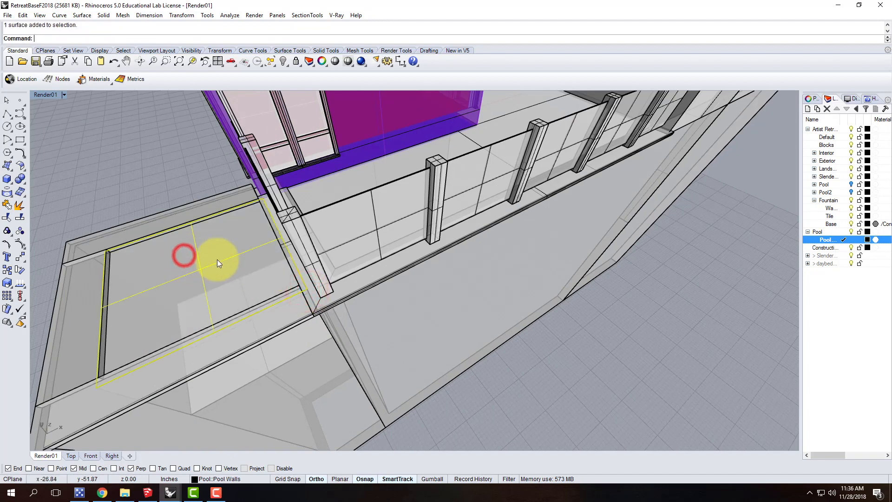
text(move)
key(Return)
text(v)
key(Return)
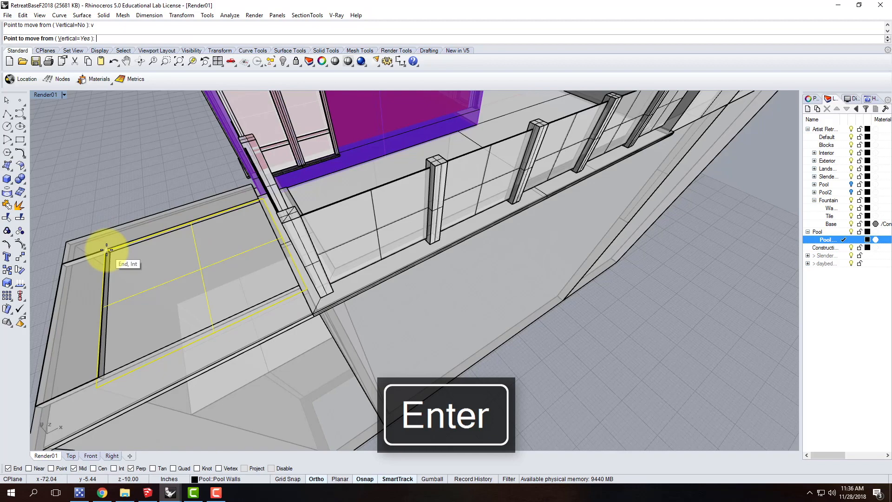
scroll(107, 250, up, 2)
scroll(106, 249, up, 4)
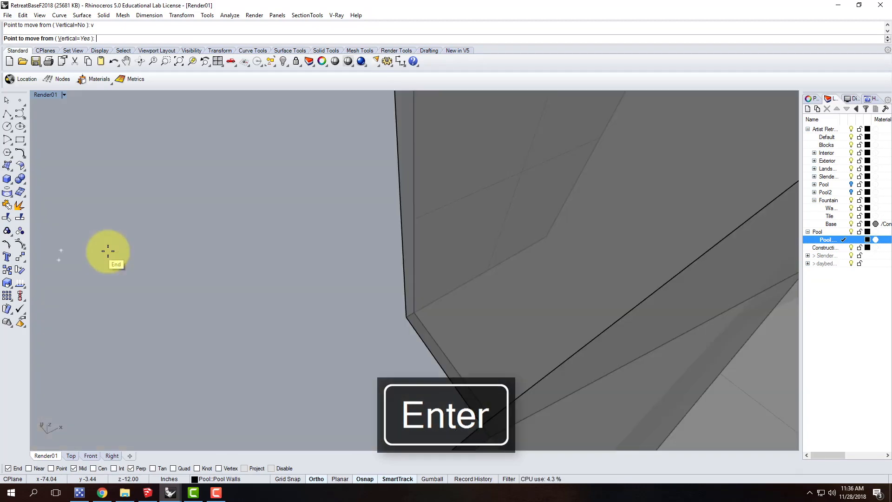
scroll(108, 255, down, 2)
right_drag(109, 255, 175, 247)
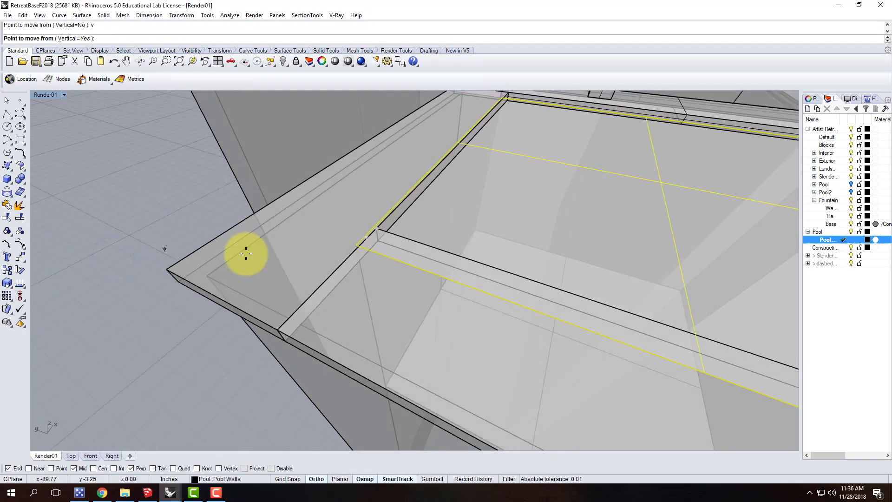
click(353, 243)
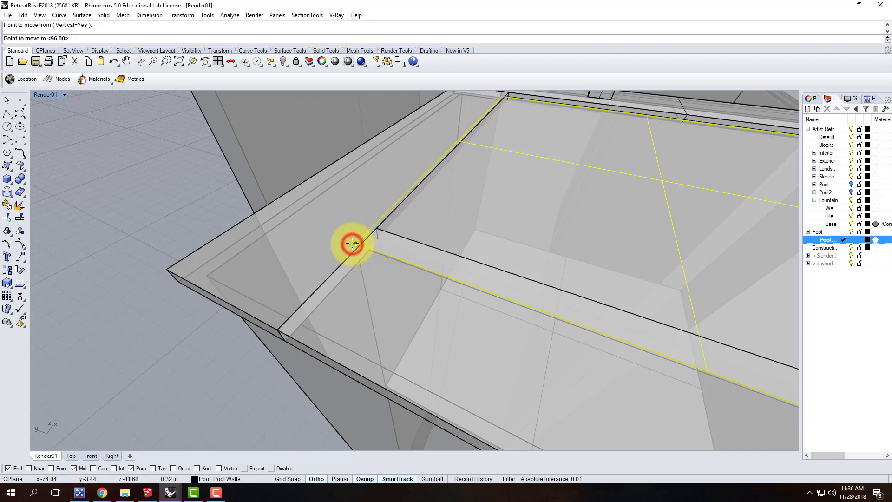
text(-3")
key(Return)
scroll(425, 163, down, 5)
key(Escape)
right_drag(629, 203, 548, 184)
scroll(457, 135, up, 6)
click(429, 133)
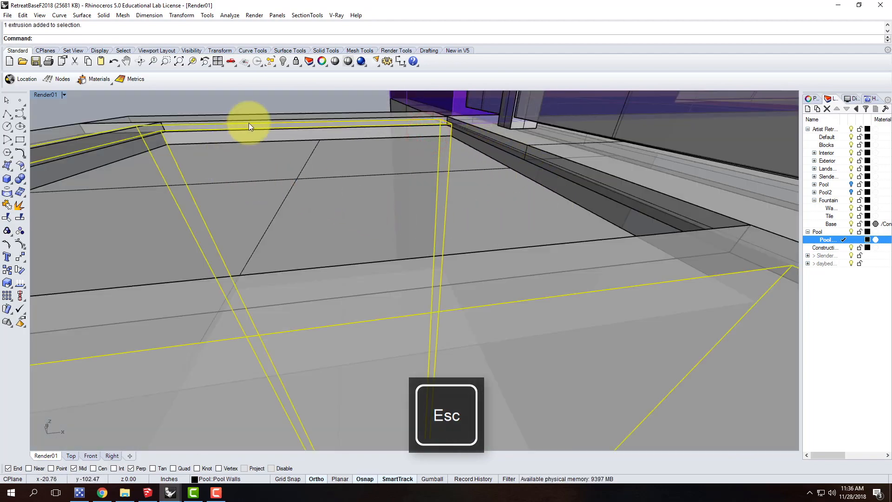
scroll(296, 135, down, 5)
key(Escape)
mouse_move(217, 138)
right_down()
mouse_move(218, 155)
mouse_move(216, 139)
right_up()
Draw an oversized corner-to-corner plane over the pool, from the coping's outer corner beyond the opposite coping and the deck edge
click(7, 165)
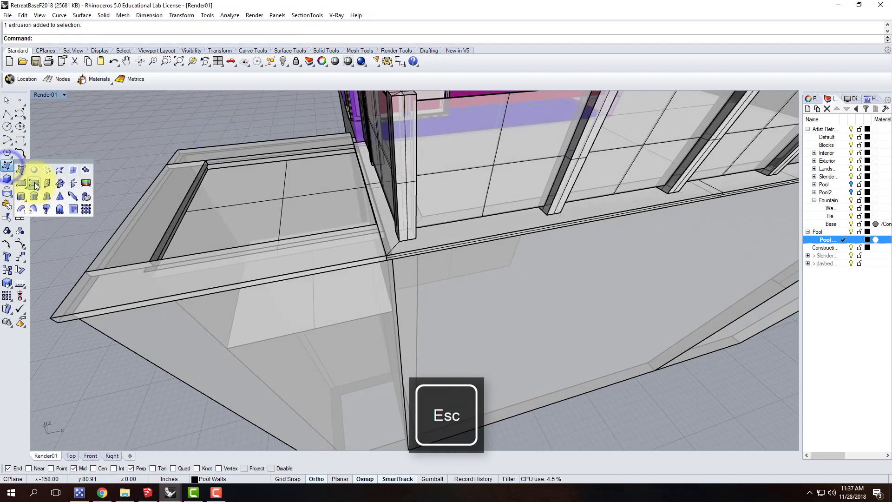
click(27, 184)
click(177, 150)
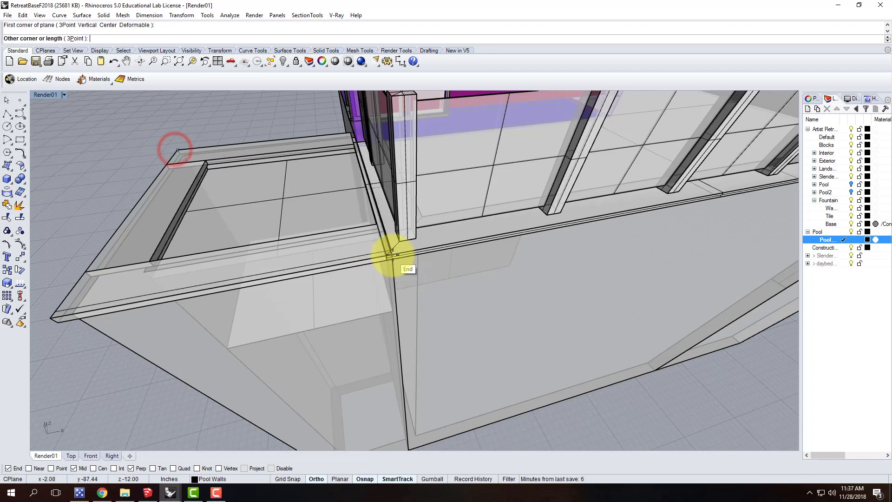
click(459, 297)
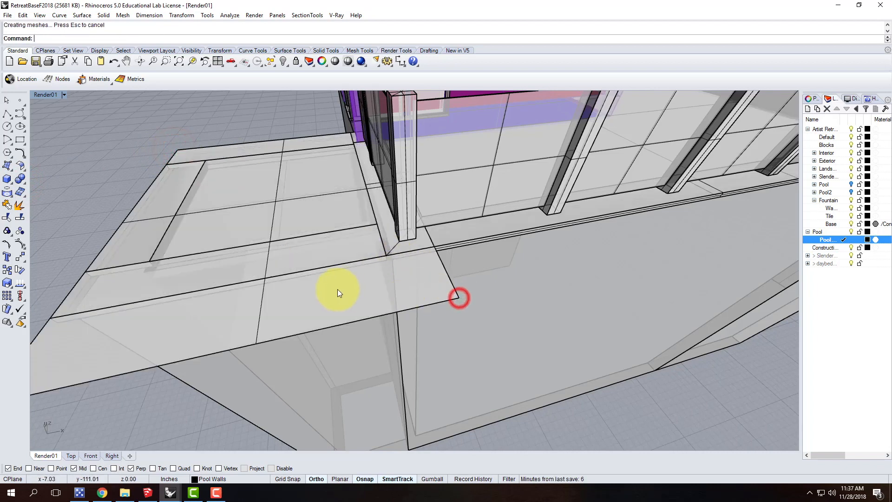
key(Escape)
Move the oversized plane vertically down by 8"
click(330, 302)
text(move)
key(Return)
text(v)
key(Return)
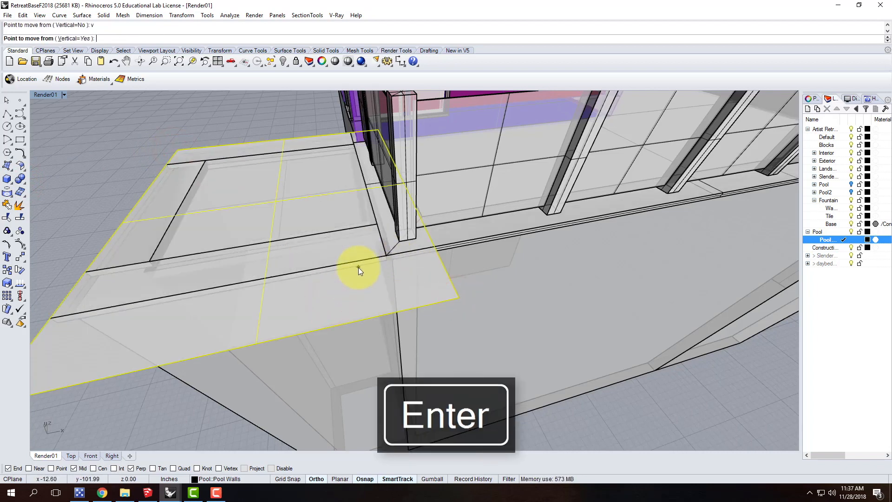
scroll(365, 221, down, 10)
scroll(325, 243, up, 4)
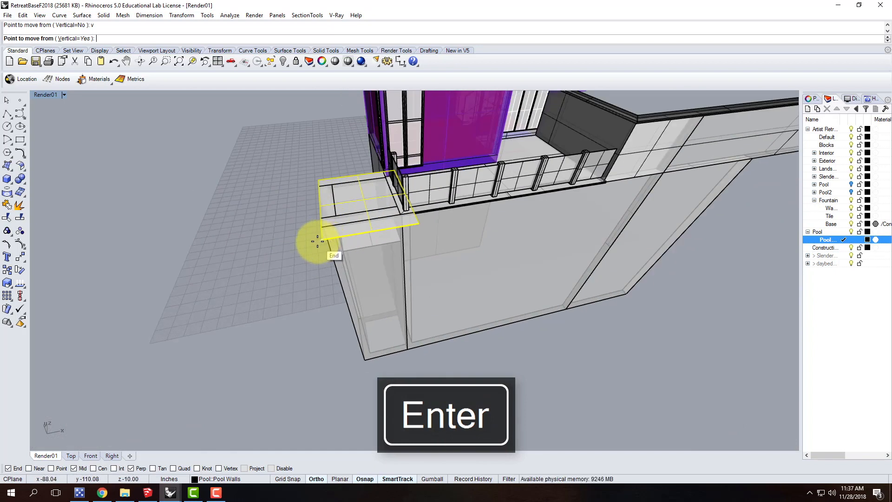
click(318, 241)
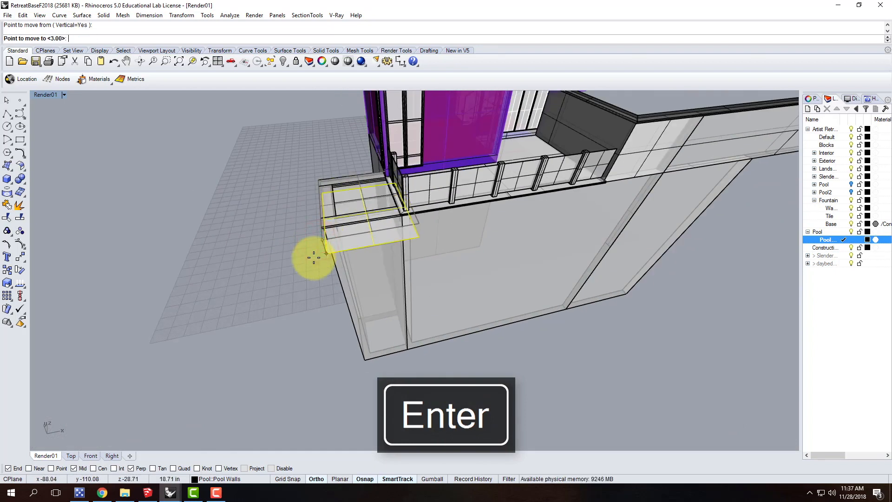
text(8)
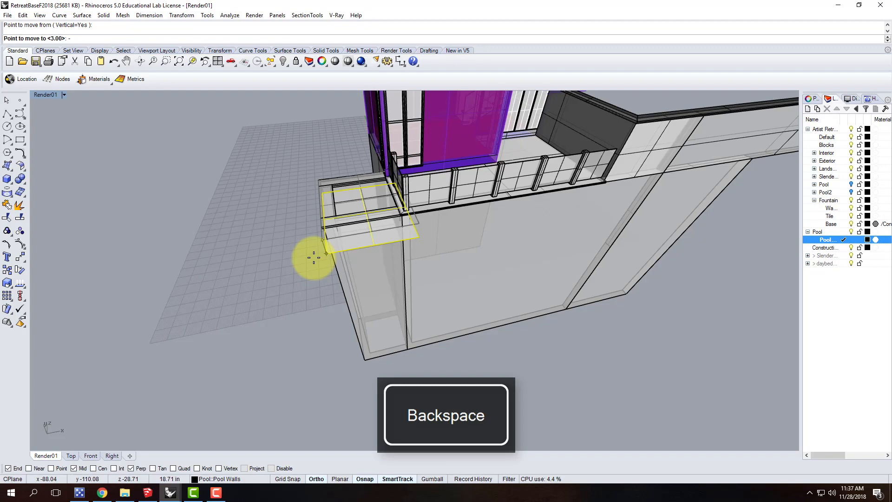
key(shift+Return)
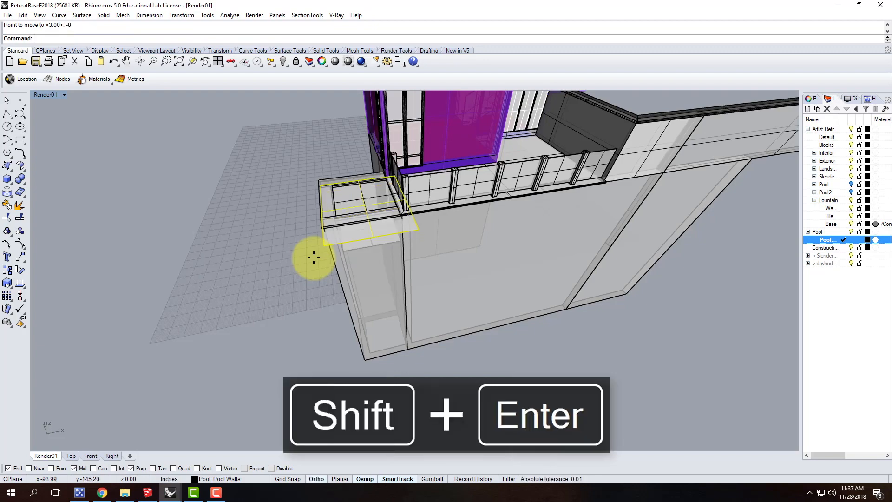
scroll(375, 219, up, 10)
key(Escape)
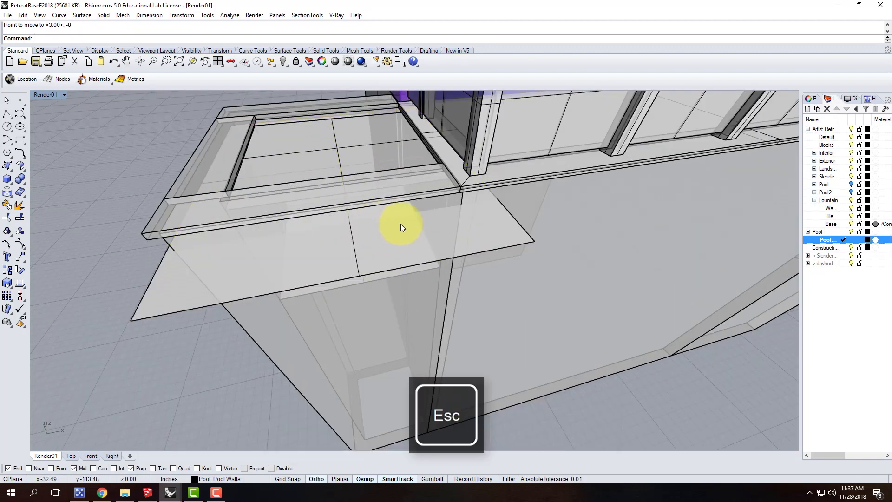
Explode the pool wall solid and the adjoining deck base wall into separate surfaces
right_drag(419, 234, 249, 123)
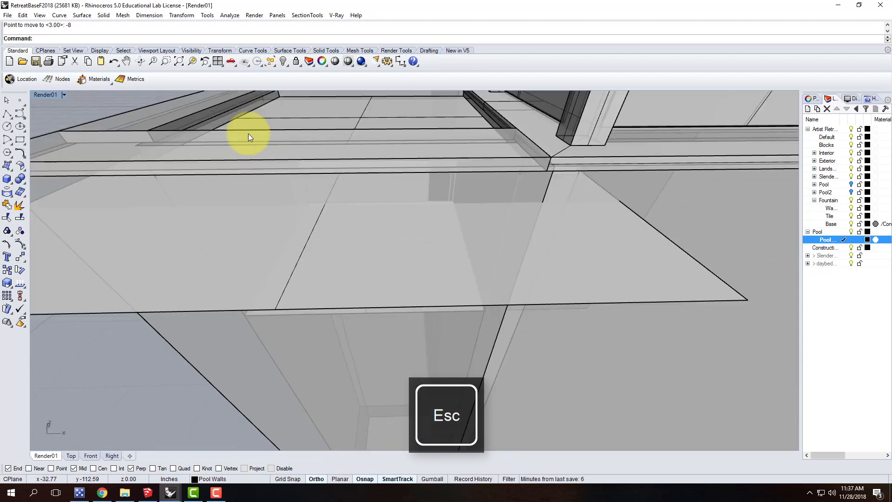
click(320, 317)
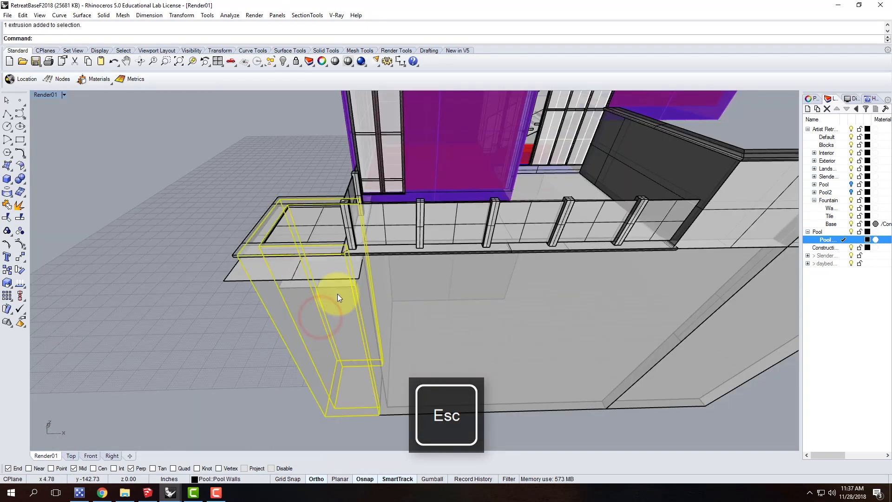
text(ExtrudeCrv)
key(Return)
click(445, 312)
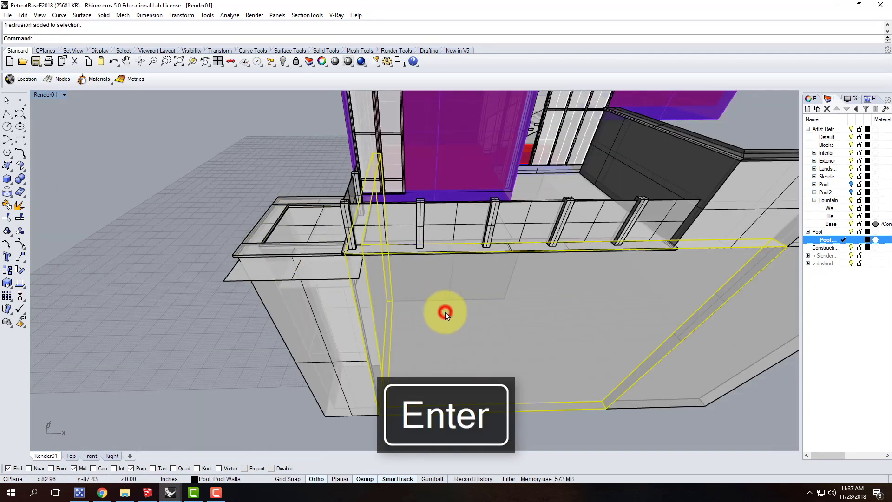
right_drag(416, 285, 433, 254)
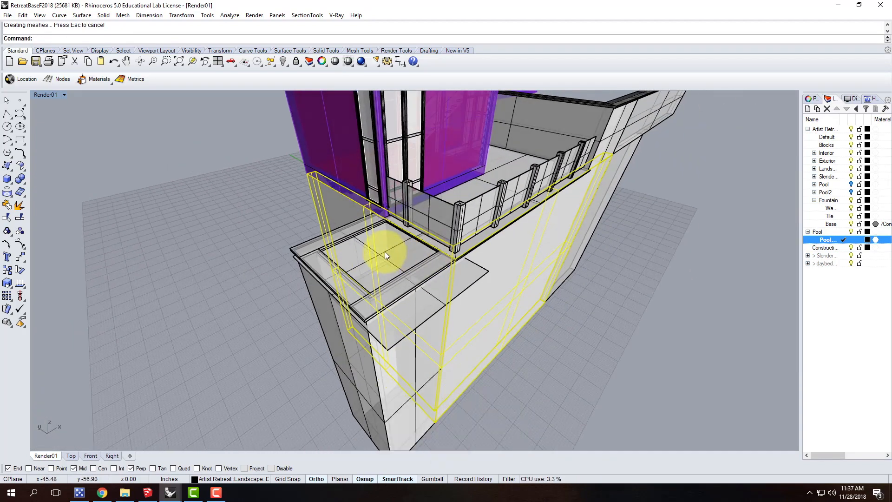
scroll(385, 253, up, 6)
key(Escape)
scroll(408, 217, down, 8)
scroll(453, 269, up, 4)
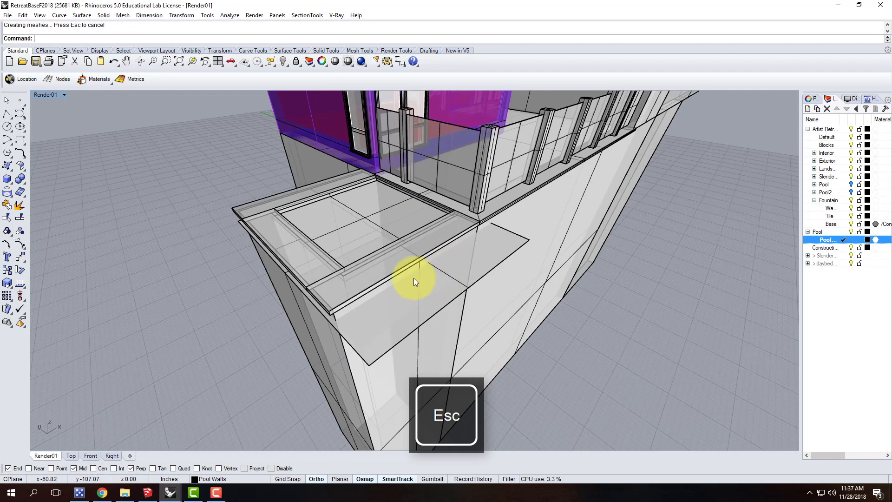
scroll(371, 261, up, 3)
scroll(213, 195, up, 2)
scroll(259, 225, up, 3)
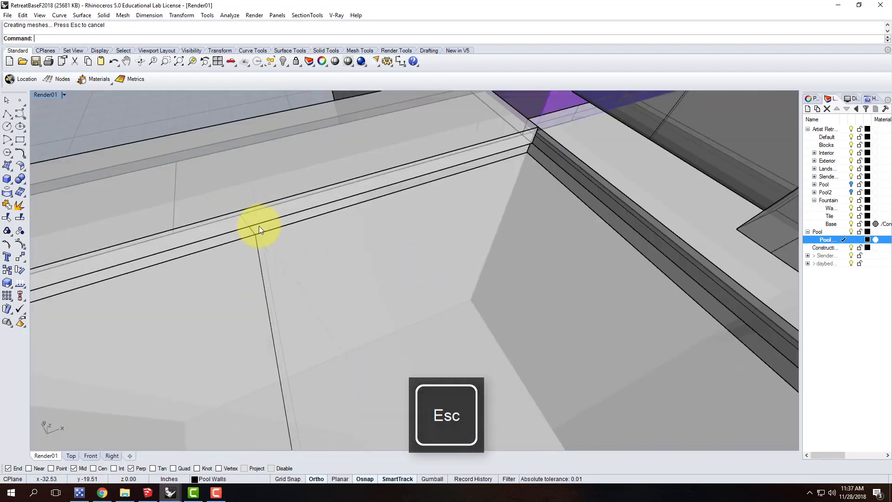
click(258, 229)
scroll(302, 200, down, 4)
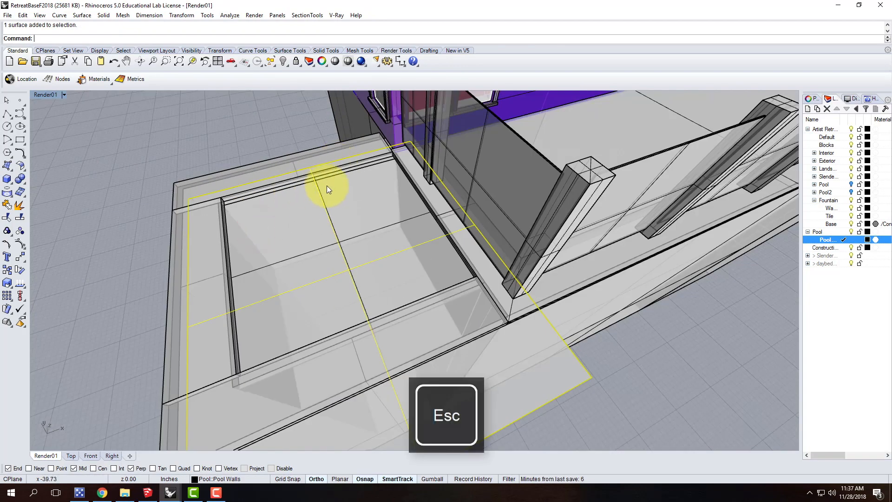
scroll(306, 183, up, 8)
scroll(304, 179, down, 3)
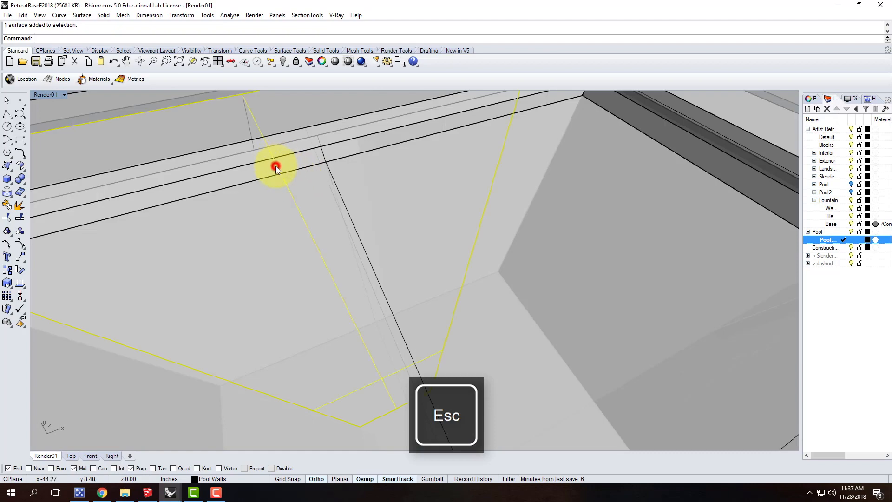
click(315, 136)
click(344, 168)
scroll(425, 167, down, 8)
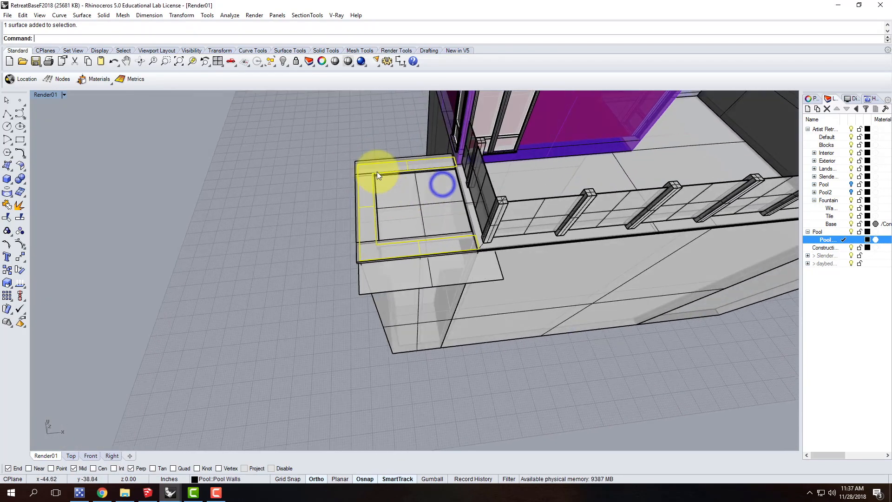
scroll(378, 173, up, 5)
key(Escape)
Split the pool's inner wall surfaces using the oversized horizontal plane as the cutting object
right_drag(450, 207, 301, 501)
click(299, 186)
right_drag(340, 205, 312, 203)
shift+click(366, 197)
right_drag(248, 180, 242, 145)
scroll(356, 241, down, 10)
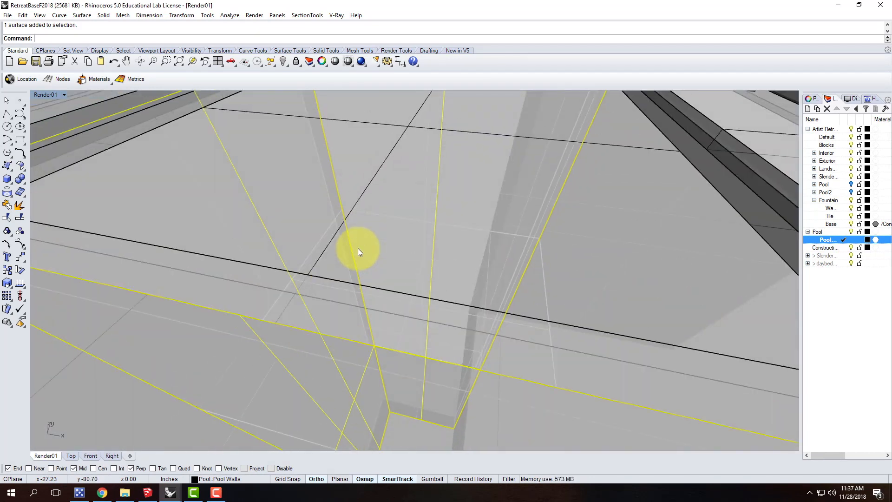
text(Split)
key(Return)
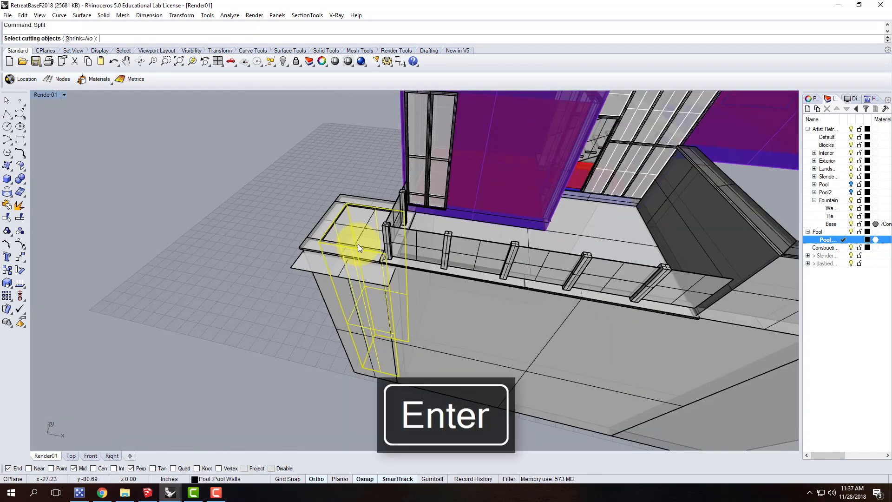
click(302, 266)
key(Return)
scroll(361, 207, up, 5)
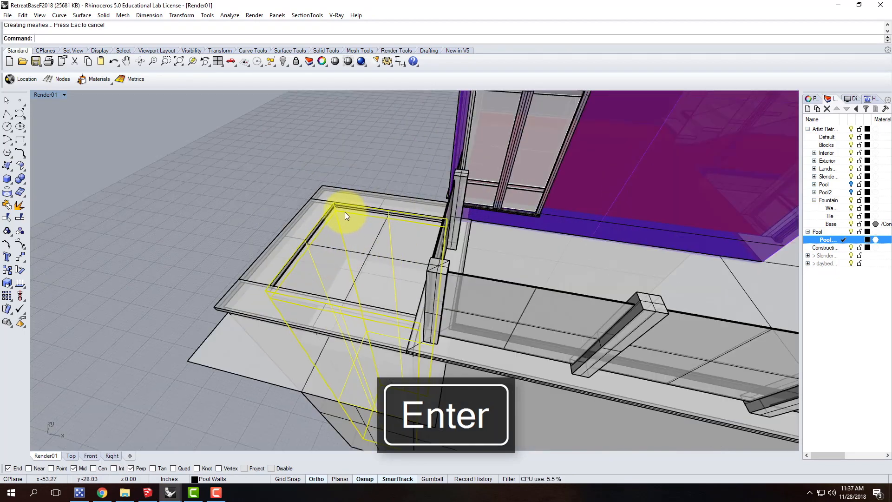
right_drag(320, 259, 638, 198)
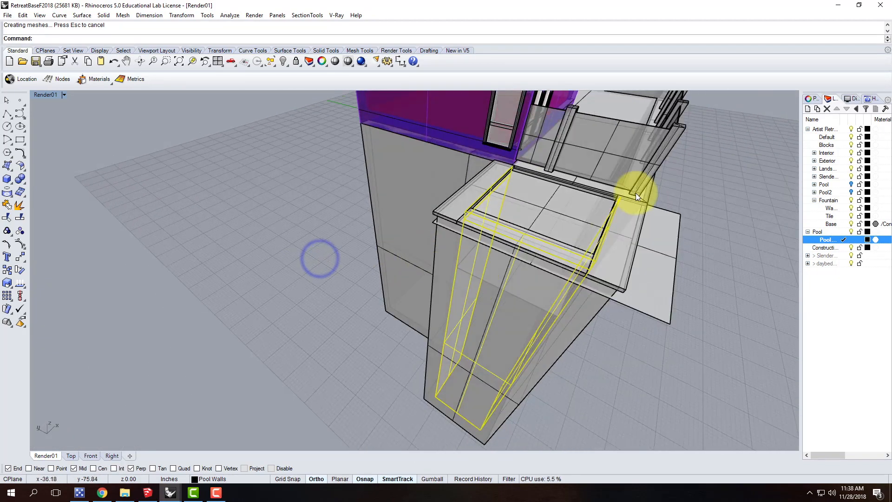
scroll(570, 176, up, 3)
key(Escape)
Draw a vertical plane along the pool's deck-side inner wall, from corner to corner and up to the coping
click(602, 194)
scroll(664, 213, up, 3)
key(Escape)
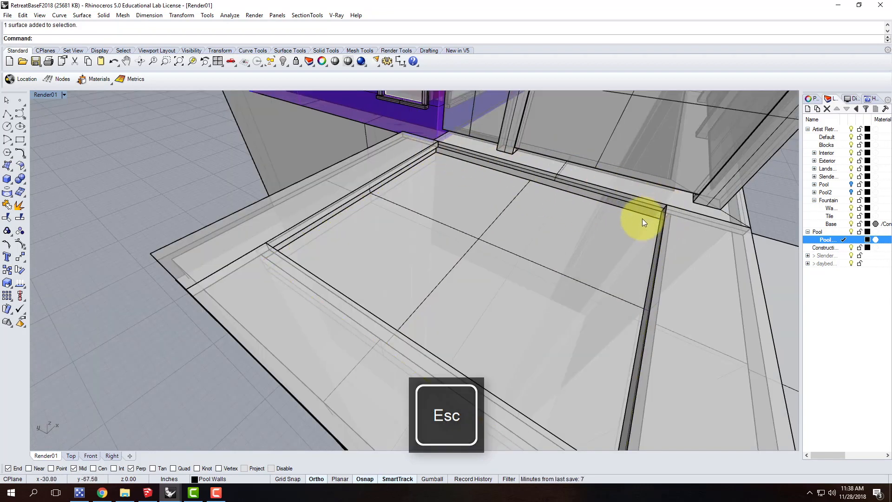
click(15, 172)
click(43, 181)
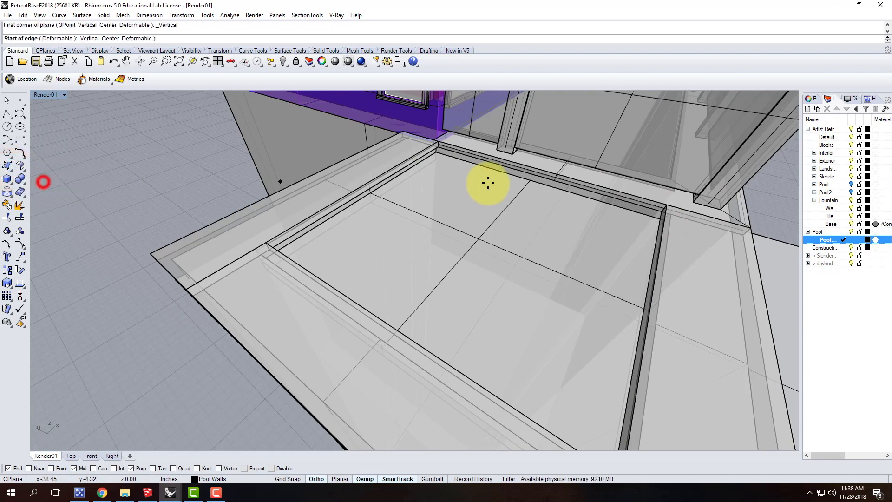
click(437, 150)
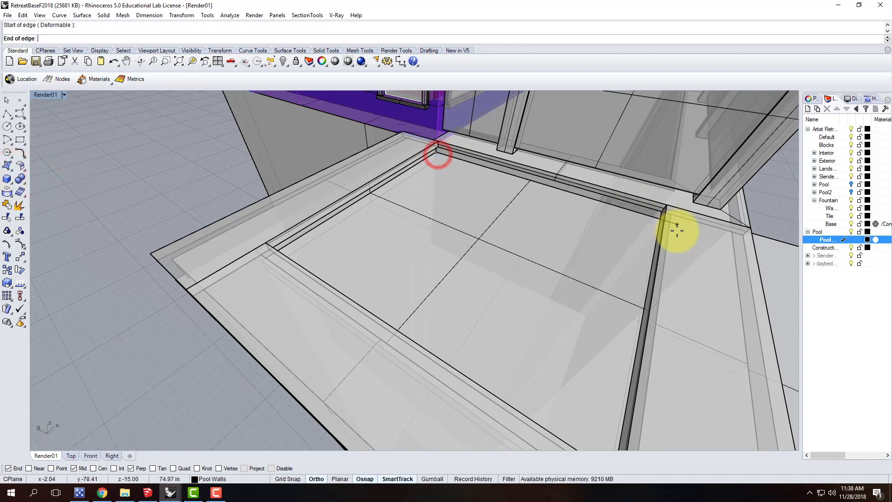
click(664, 222)
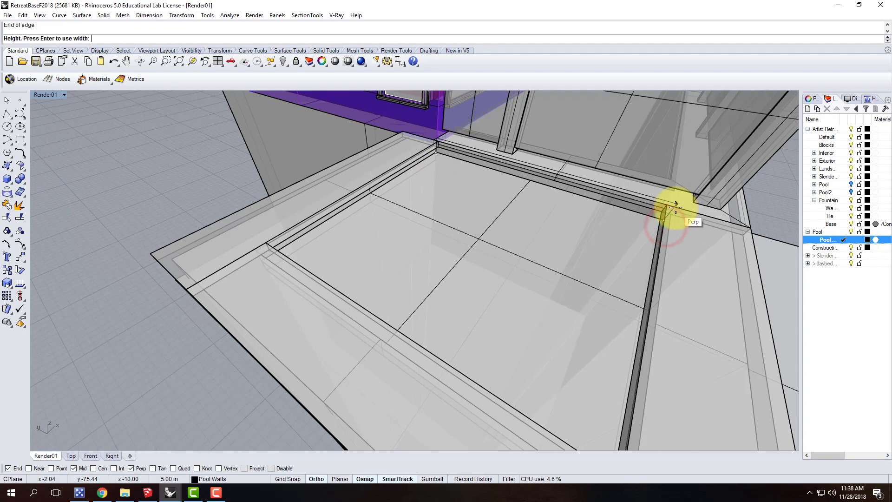
click(671, 212)
Move the new vertical plane slightly off the deck-side wall toward the pool's interior
click(645, 212)
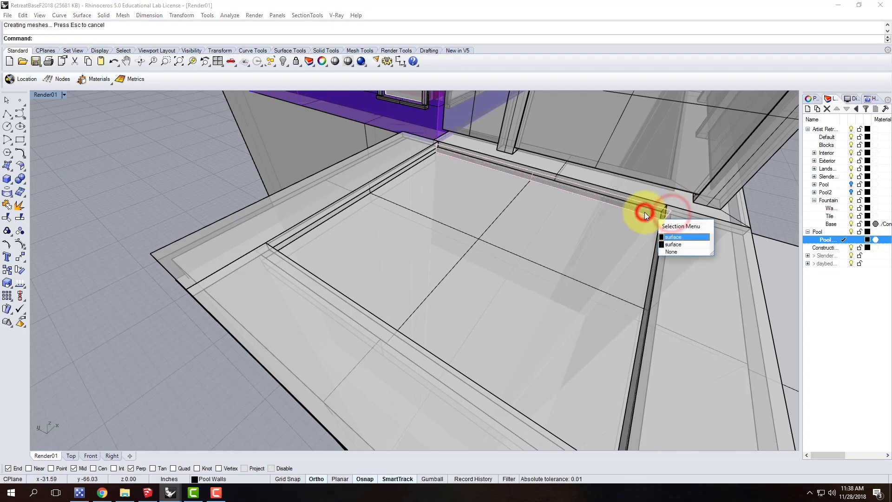
click(673, 237)
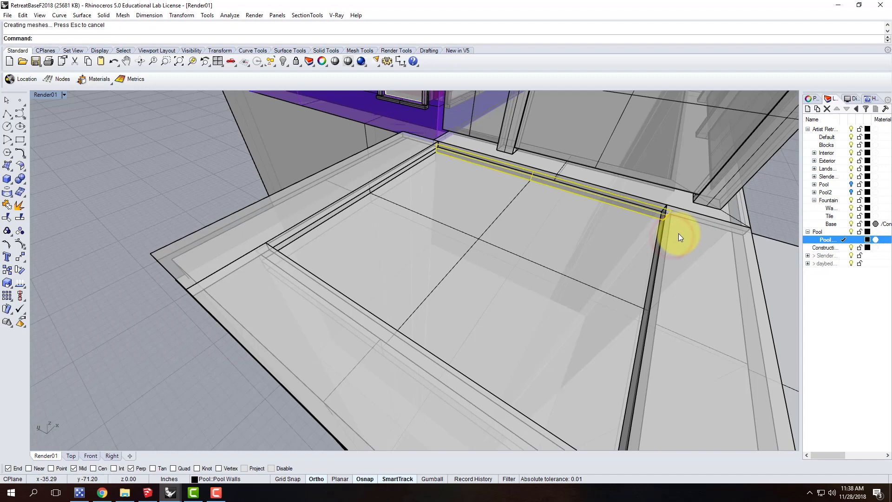
text(om)
key(BackSpace)
key(BackSpace)
text(move)
key(Return)
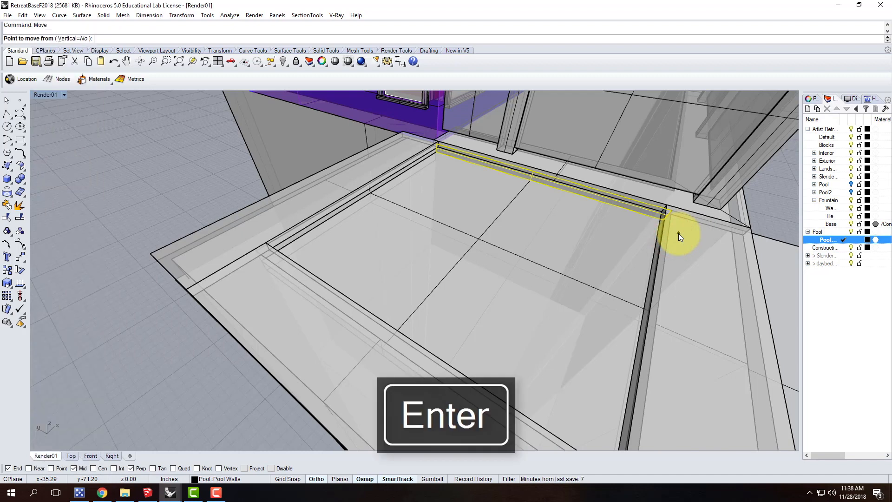
click(155, 354)
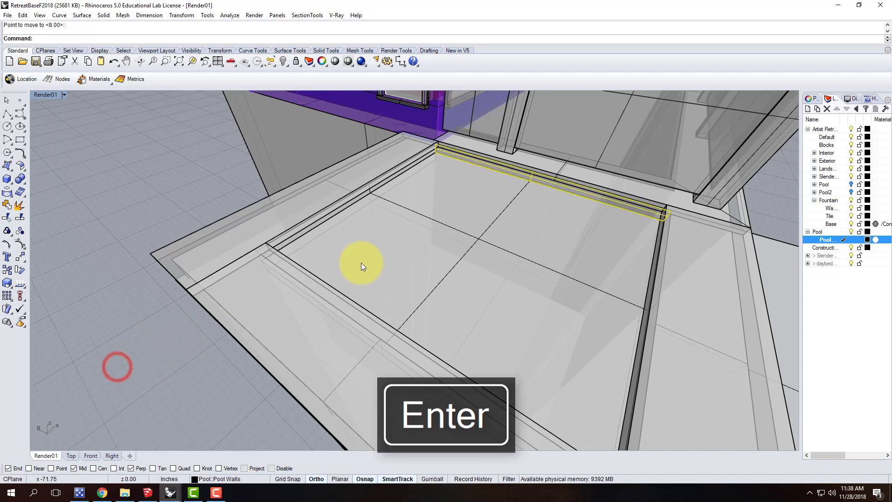
Switch the Render01 viewport's display mode to Shaded
scroll(391, 200, up, 8)
scroll(386, 193, down, 8)
shift+click(373, 212)
scroll(444, 191, up, 5)
right_drag(469, 211, 439, 211)
key(Escape)
click(63, 95)
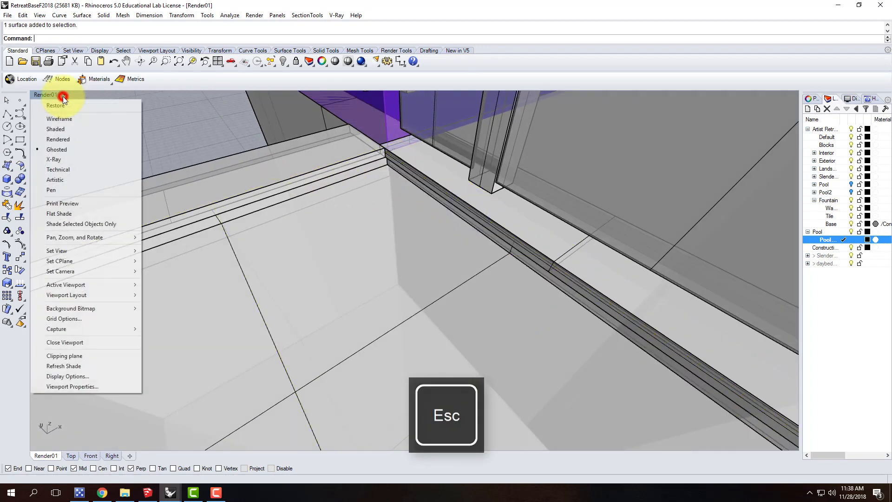
click(62, 131)
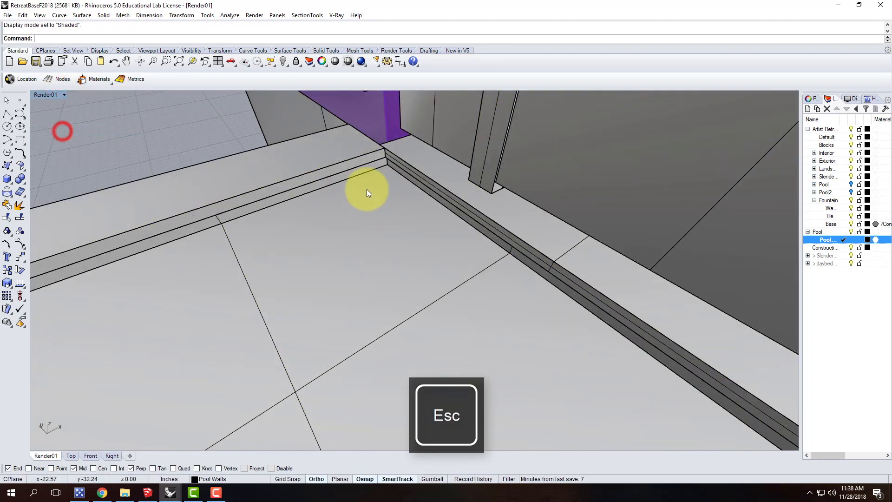
Select the four upper strip surfaces around the inside of the pool walls
click(395, 167)
key(Escape)
scroll(407, 174, up, 3)
click(406, 174)
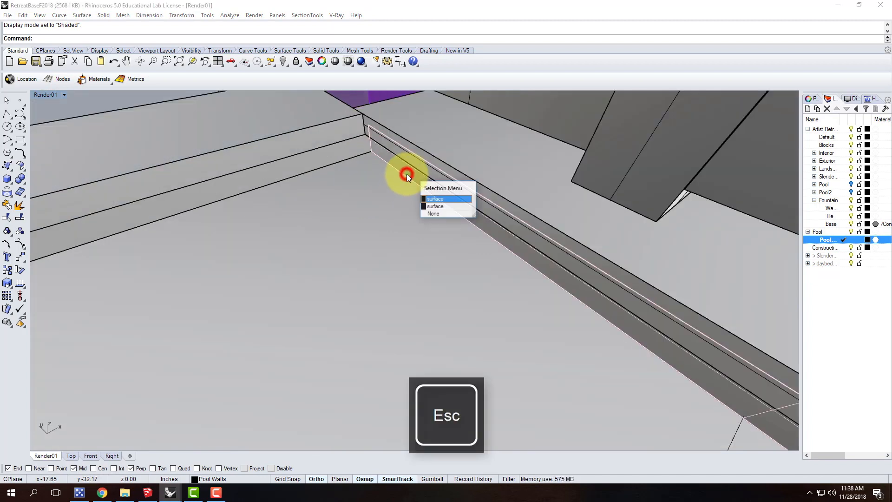
click(439, 199)
shift+click(336, 160)
scroll(387, 155, down, 9)
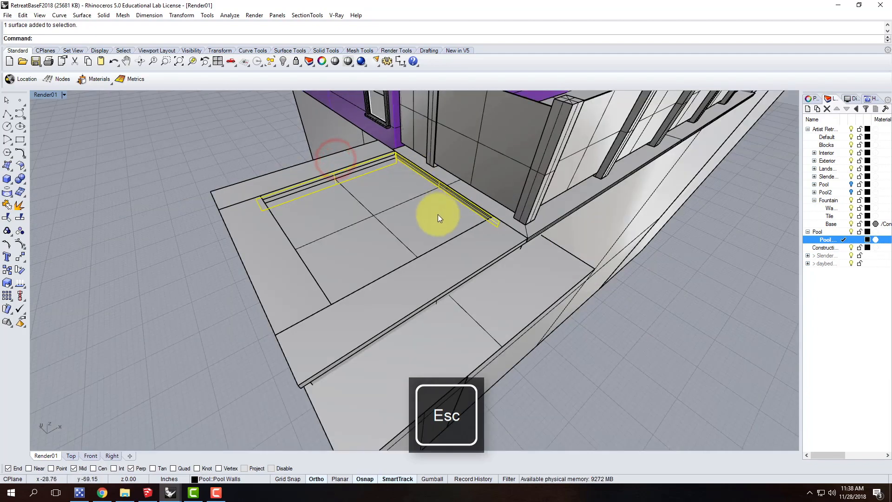
right_drag(430, 218, 367, 223)
scroll(216, 186, up, 8)
right_drag(275, 222, 186, 200)
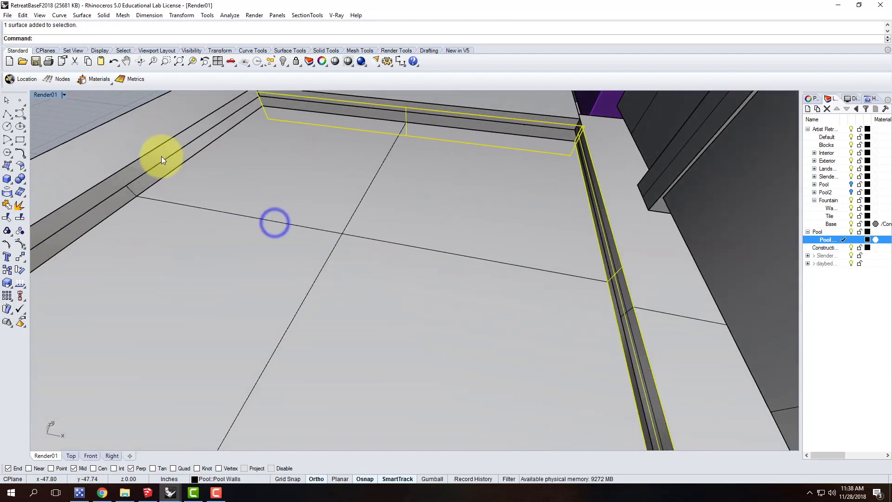
shift+click(165, 166)
scroll(237, 135, down, 9)
right_drag(290, 181, 102, 191)
scroll(102, 191, down, 10)
scroll(281, 164, up, 14)
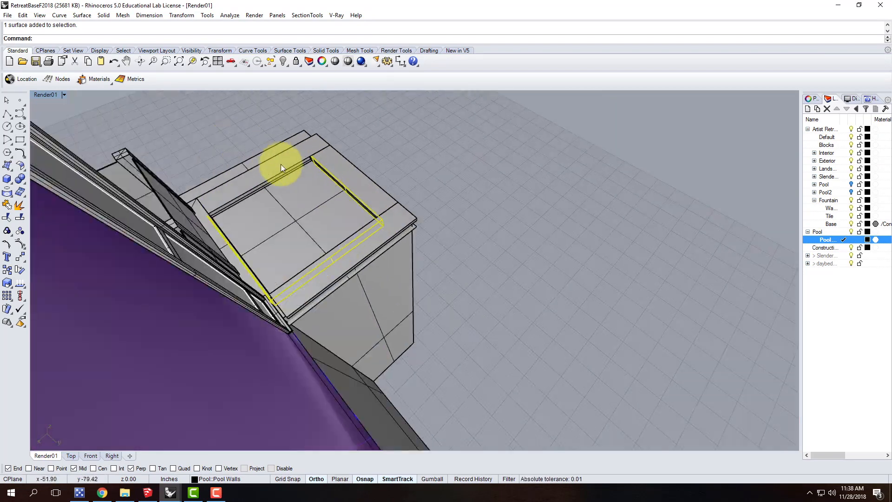
scroll(297, 177, up, 3)
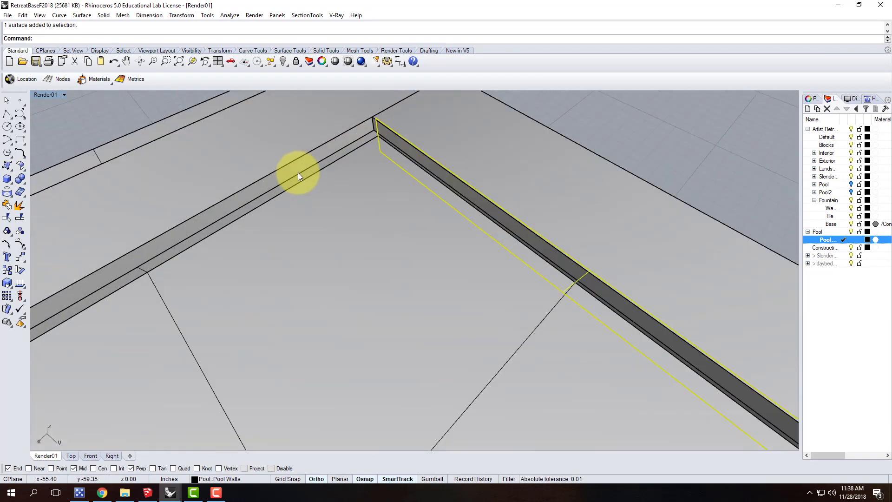
click(332, 161)
click(363, 186)
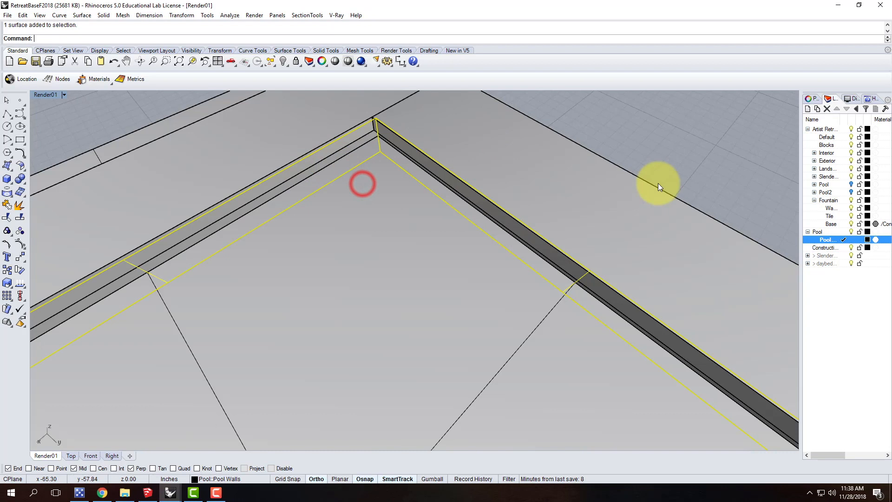
Create a sublayer named Tile under Pool and move the selected wall strips onto it
click(808, 109)
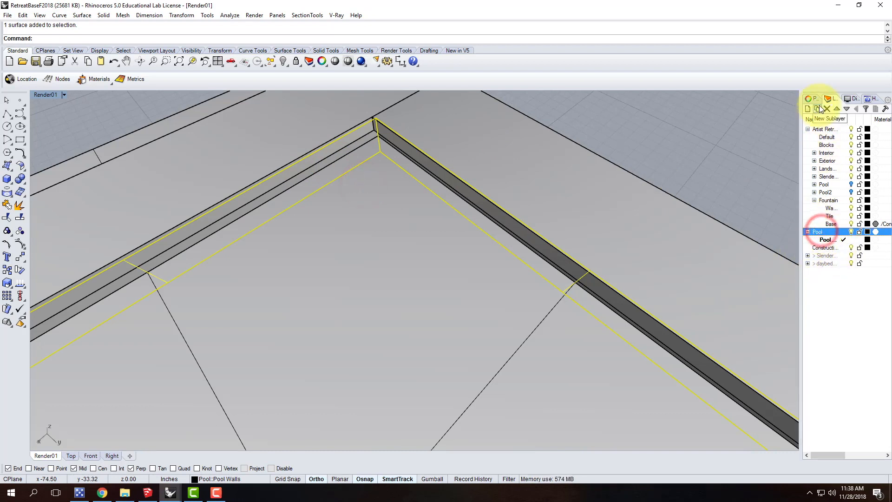
text(Tile)
key(Return)
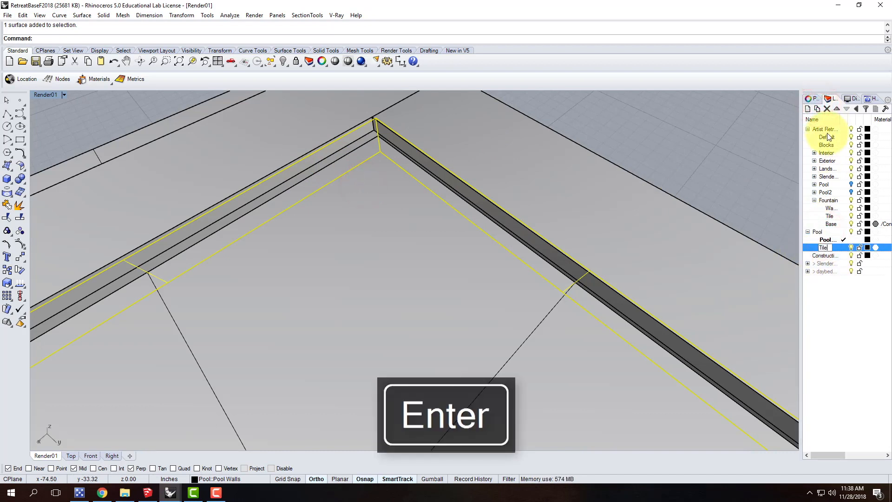
click(823, 231)
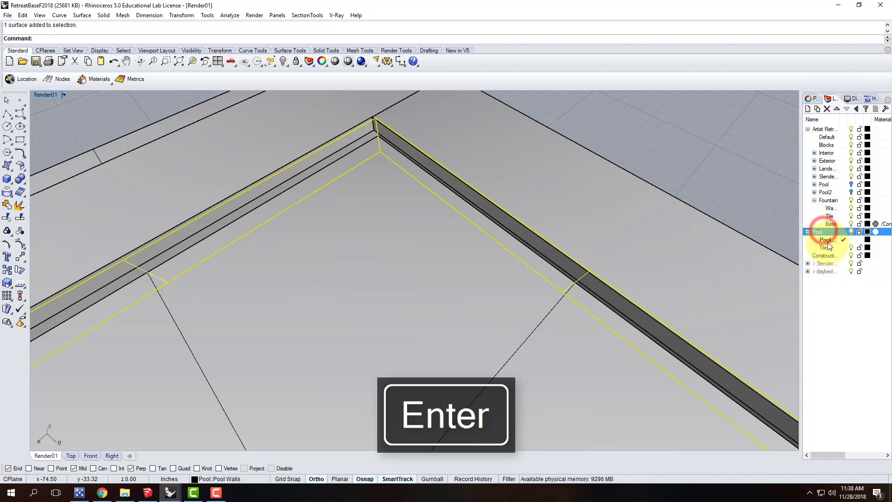
right_click(825, 250)
click(832, 409)
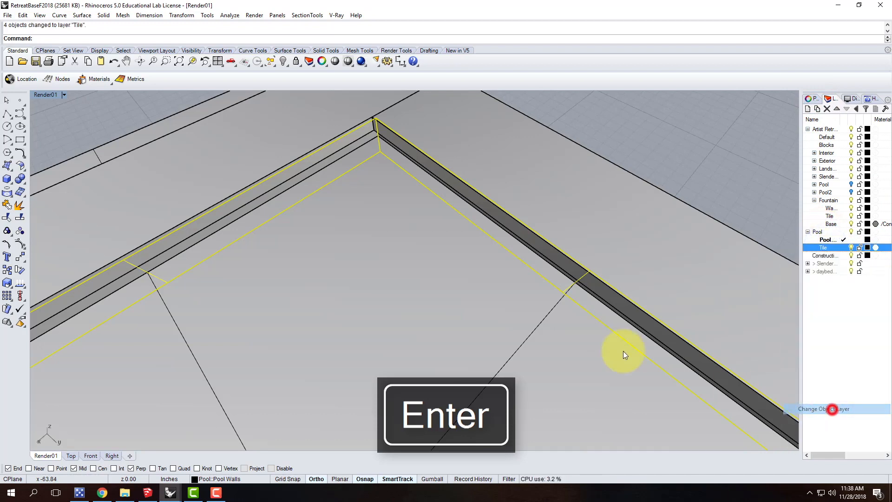
key(Escape)
Create a sublayer named Water under Pool and move the pool's inset horizontal plane onto it
click(527, 343)
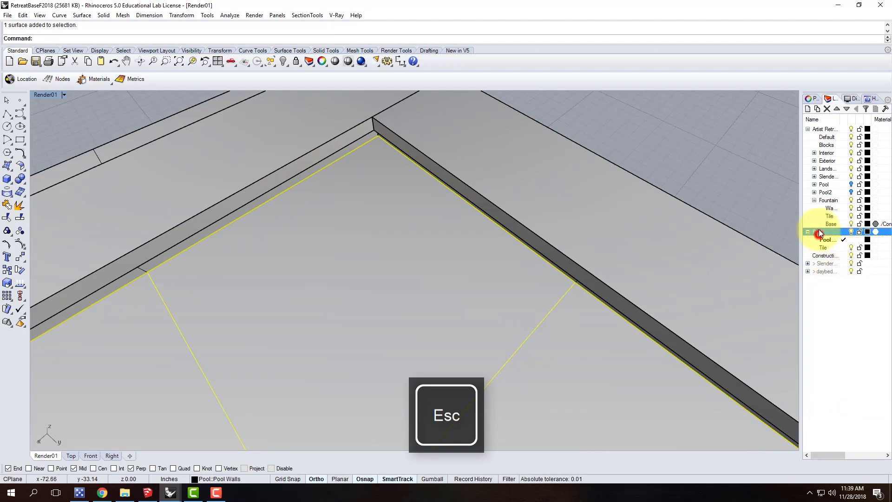
click(819, 110)
text(Water)
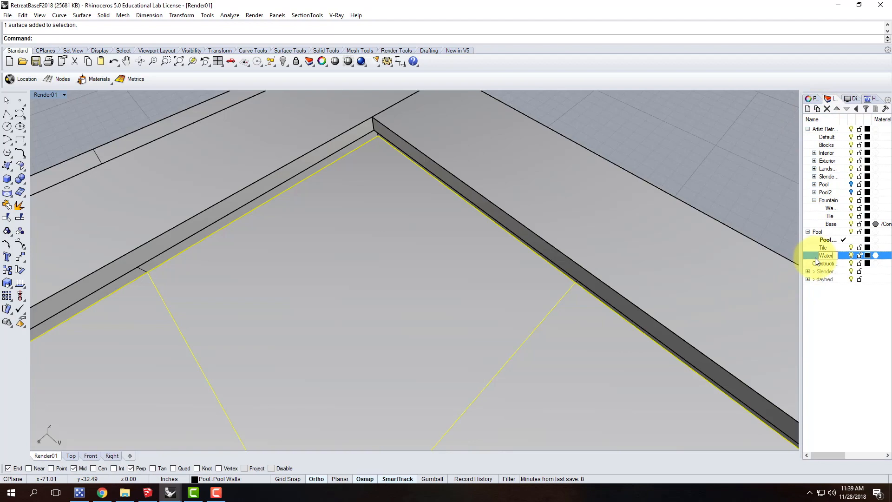
right_click(844, 257)
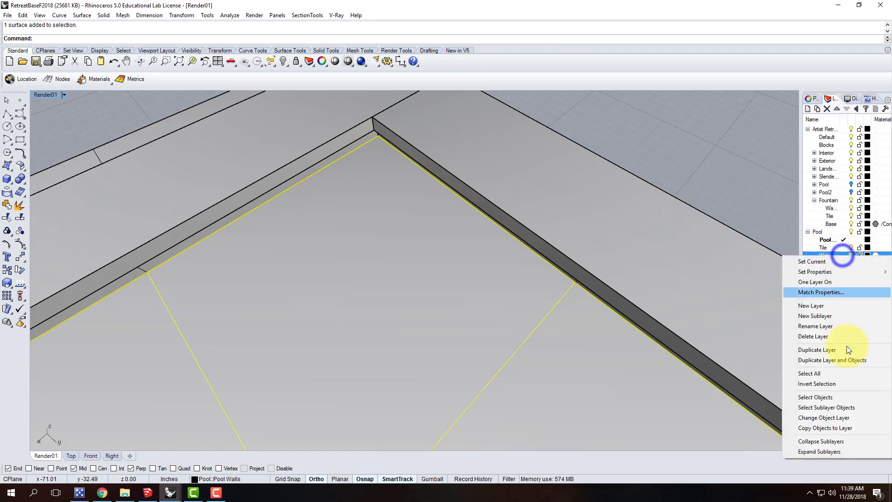
click(843, 418)
Delete the leftover oversized cutting plane and assign the pool's inset plane to the Water layer
right_drag(703, 148, 407, 330)
click(398, 331)
key(Delete)
click(292, 269)
right_click(832, 255)
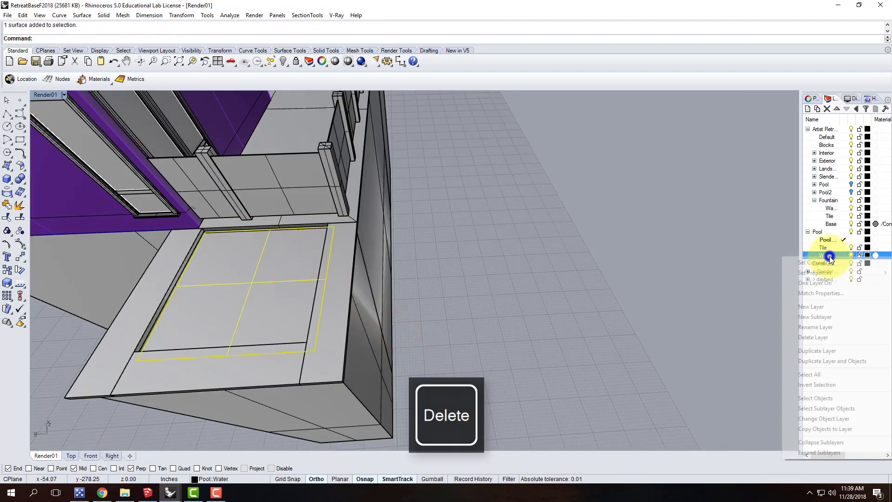
click(841, 421)
key(Escape)
Delete the two railing panels and the post between them on the deck edge facing the pool
right_drag(504, 265, 401, 255)
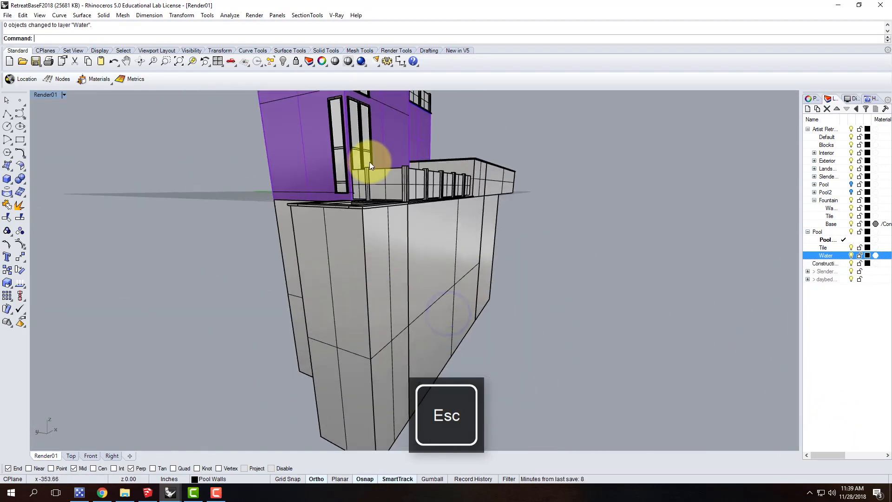
right_drag(369, 166, 375, 209)
scroll(375, 208, up, 5)
click(378, 208)
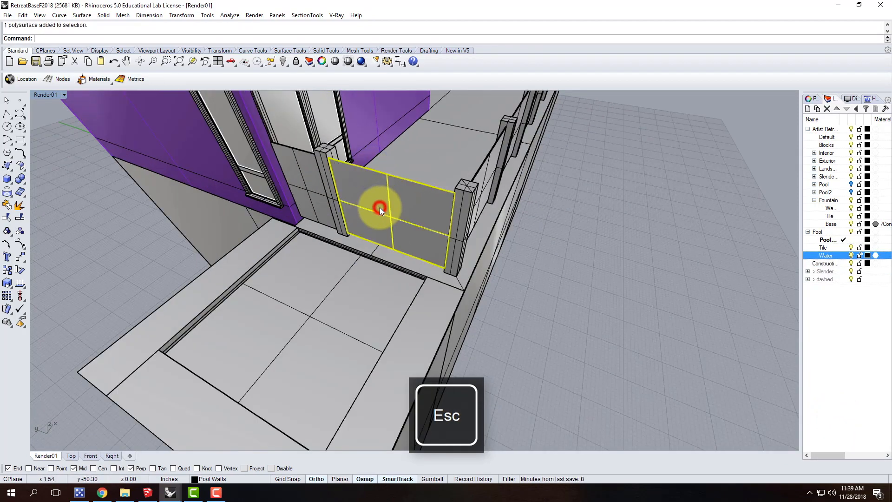
shift+click(321, 184)
shift+click(314, 182)
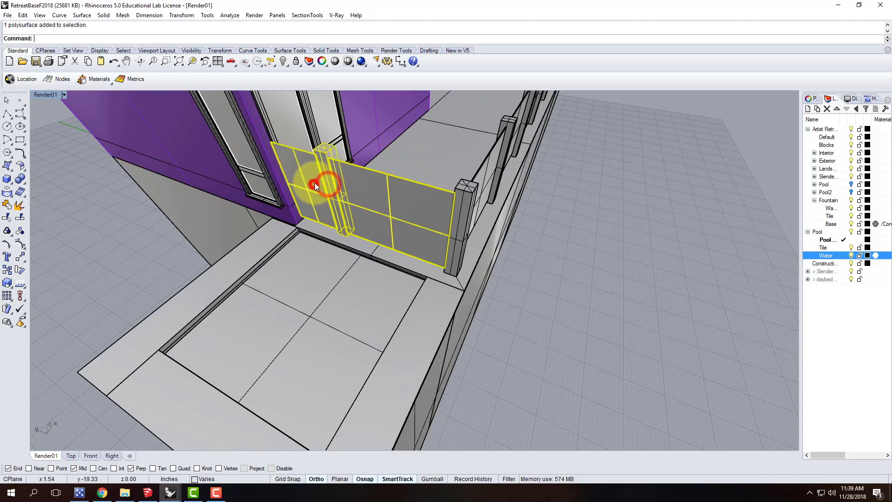
key(Delete)
right_drag(526, 203, 521, 264)
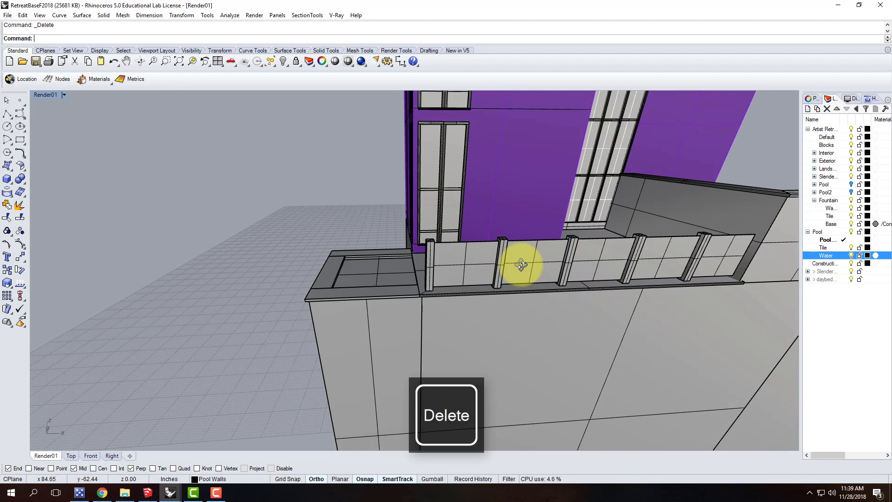
right_drag(463, 246, 398, 279)
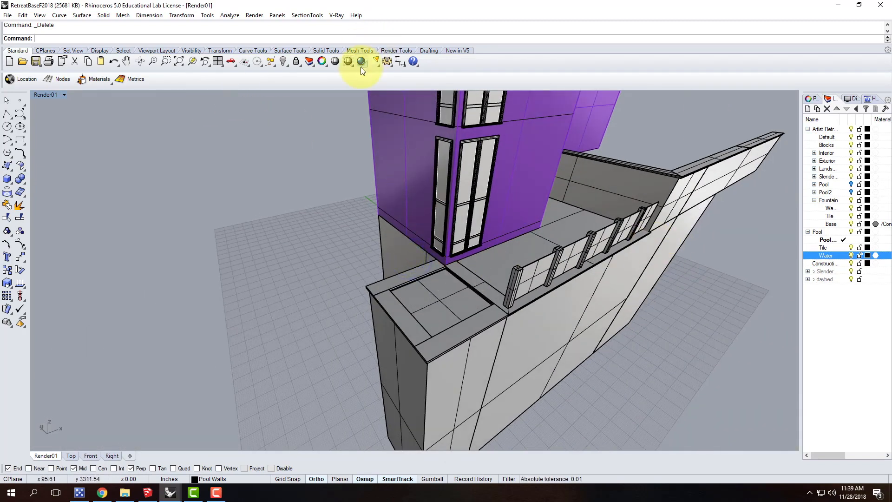
Open the V-Ray material editor and start loading a material file into the scene materials
click(337, 15)
click(354, 34)
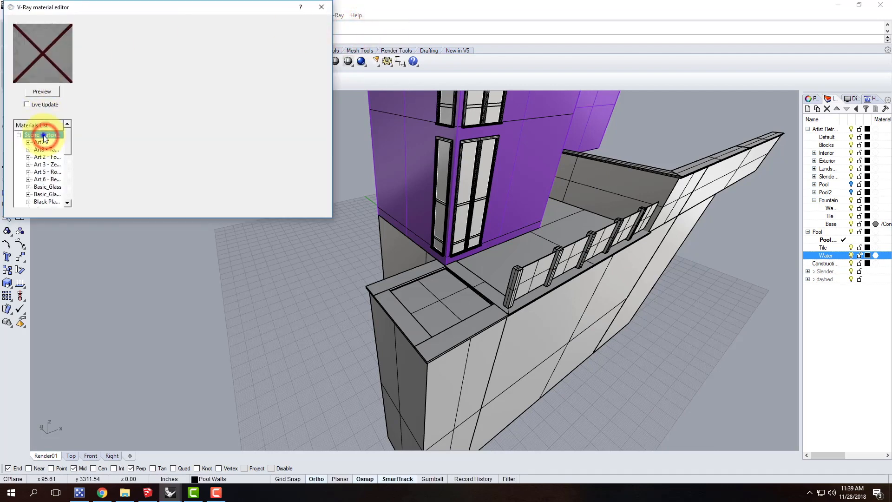
right_click(45, 135)
click(64, 154)
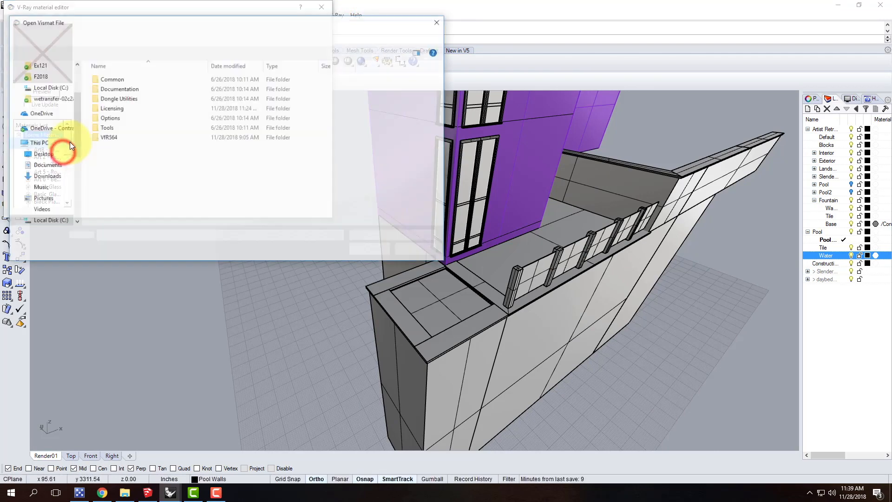
Browse the OneDrive college folder to Resources, V-Ray, V-Ray Materials, Water for the material file
click(51, 129)
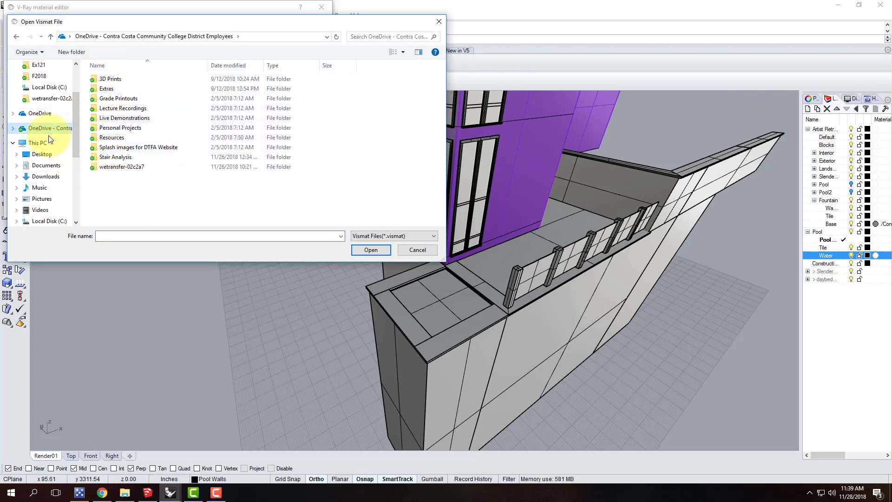
click(116, 140)
double_click(116, 139)
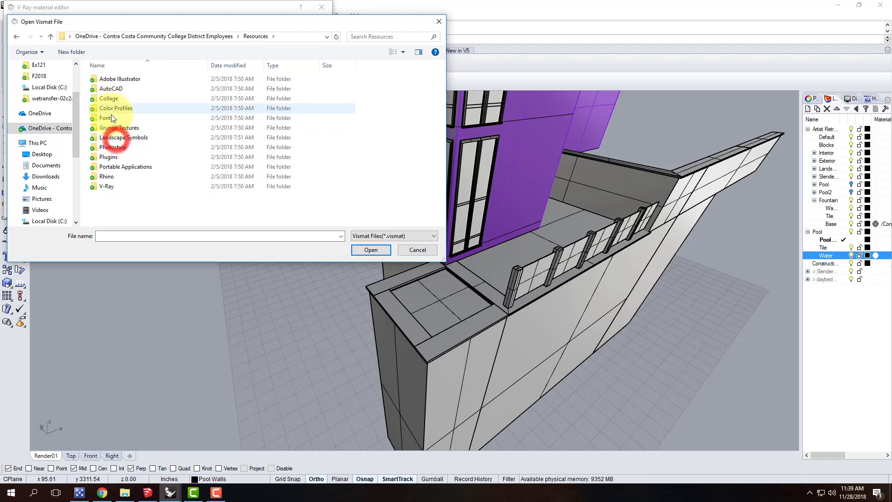
double_click(107, 180)
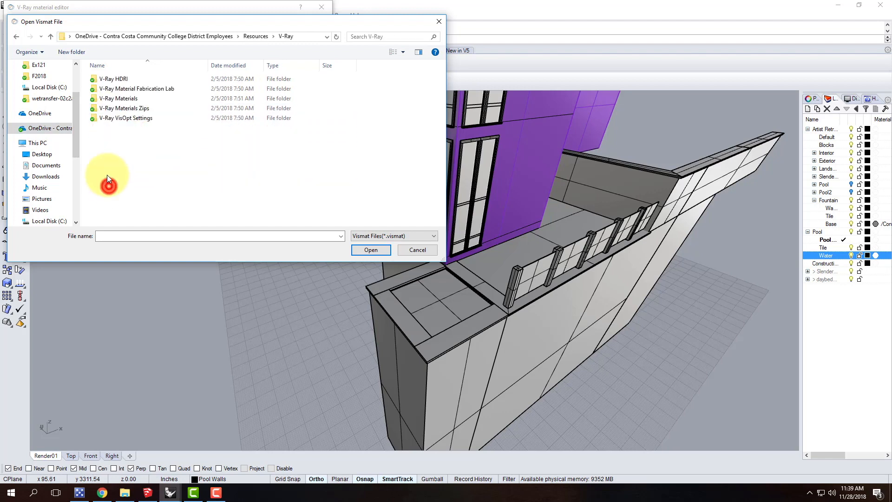
double_click(119, 98)
scroll(159, 199, down, 5)
click(115, 212)
double_click(115, 213)
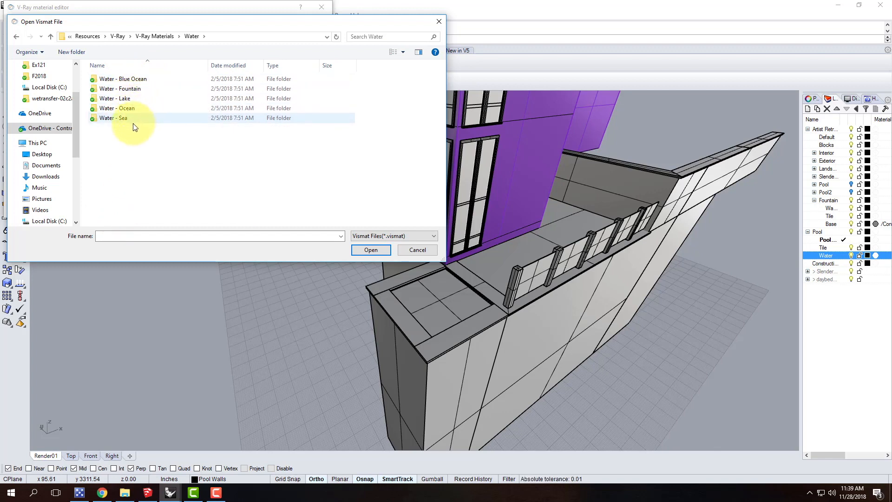
Load Water - Fountain.vismat from the Water - Fountain folder into the scene materials
click(129, 98)
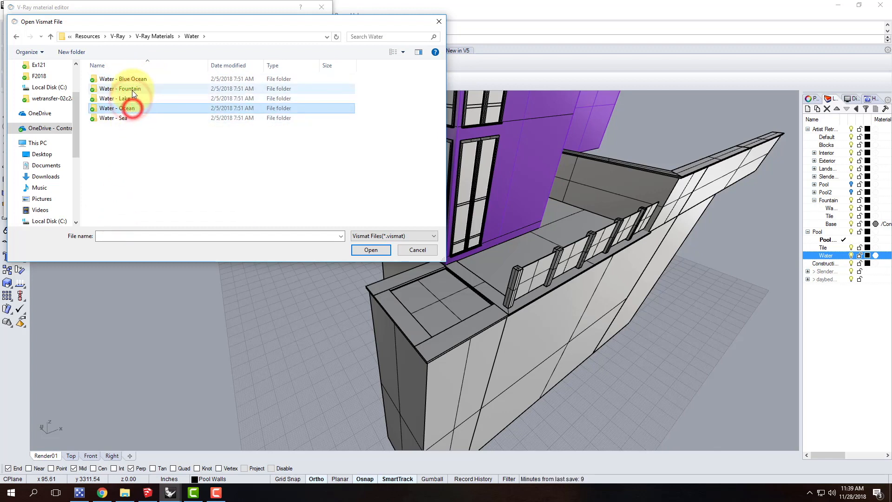
click(132, 90)
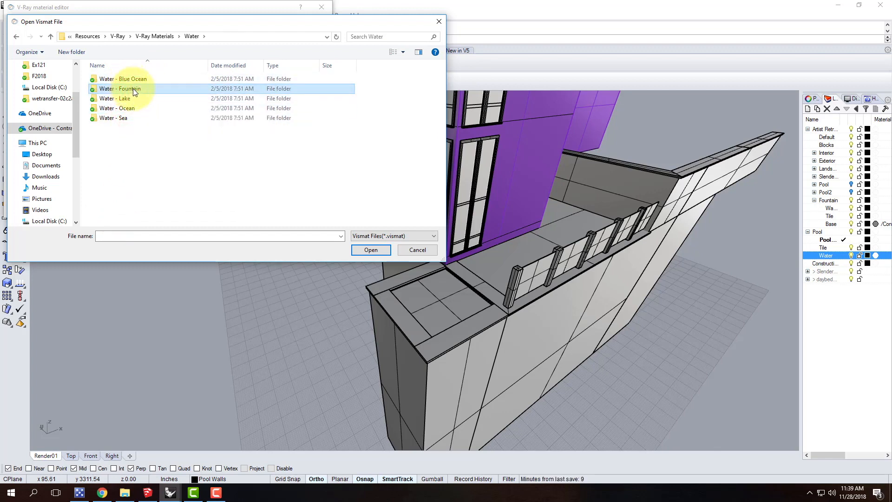
double_click(134, 89)
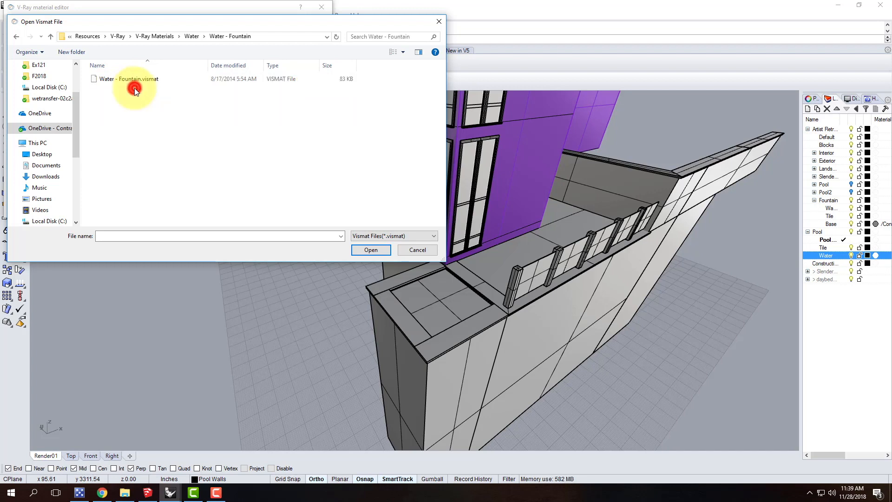
click(133, 83)
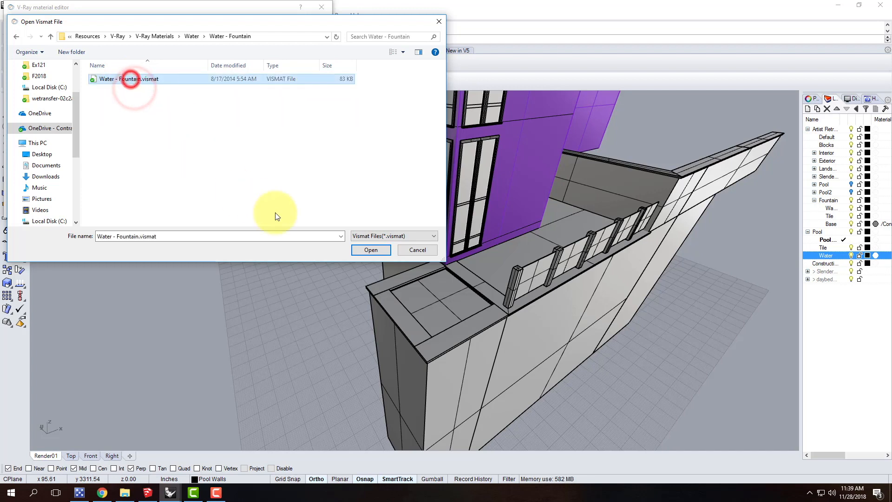
click(370, 249)
scroll(54, 179, down, 6)
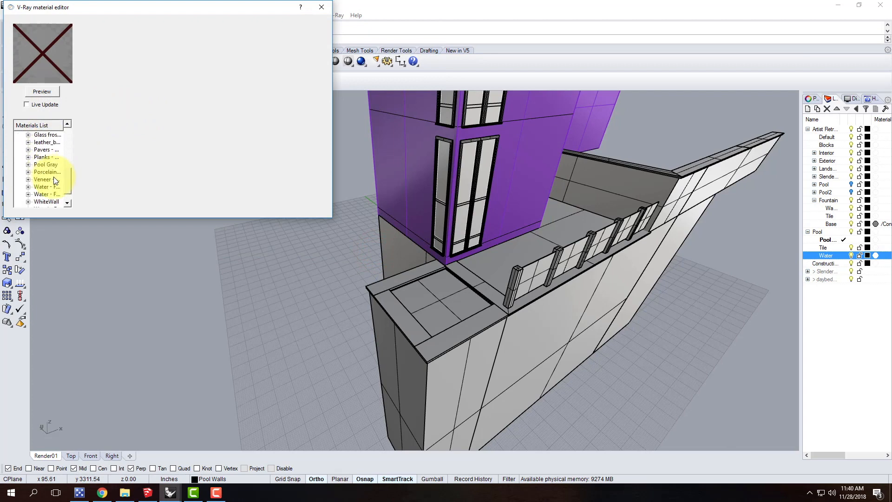
click(43, 172)
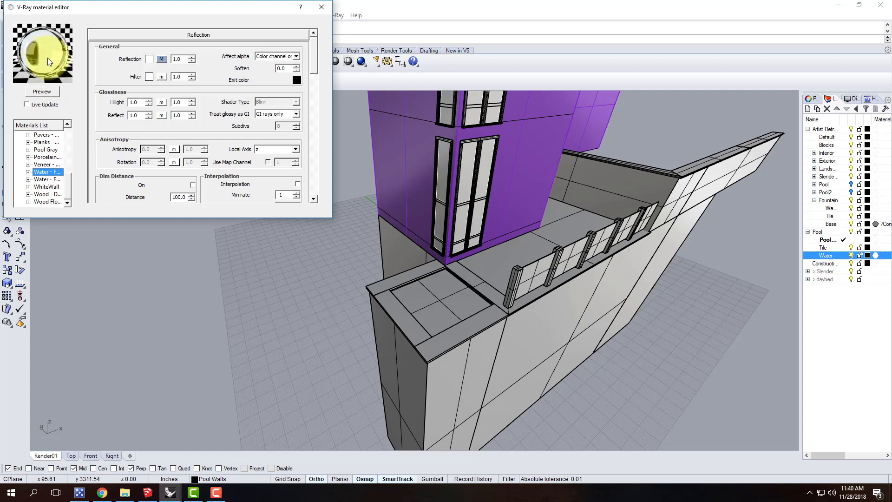
right_click(49, 173)
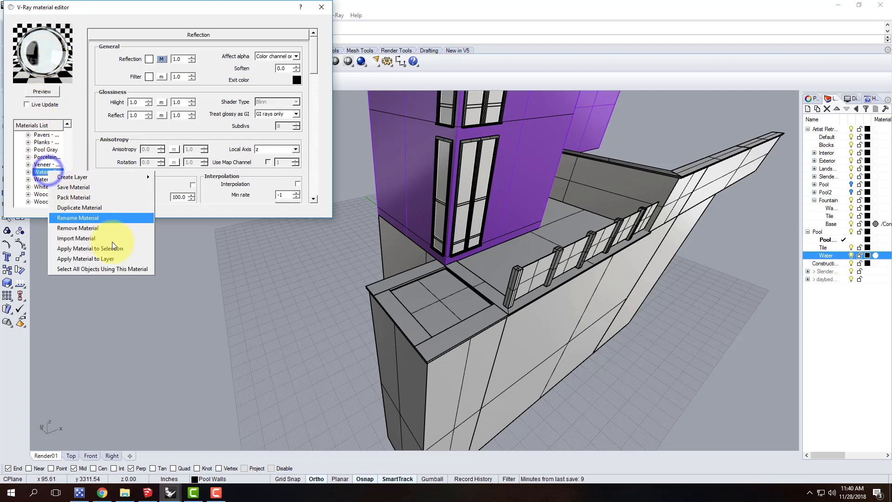
click(126, 260)
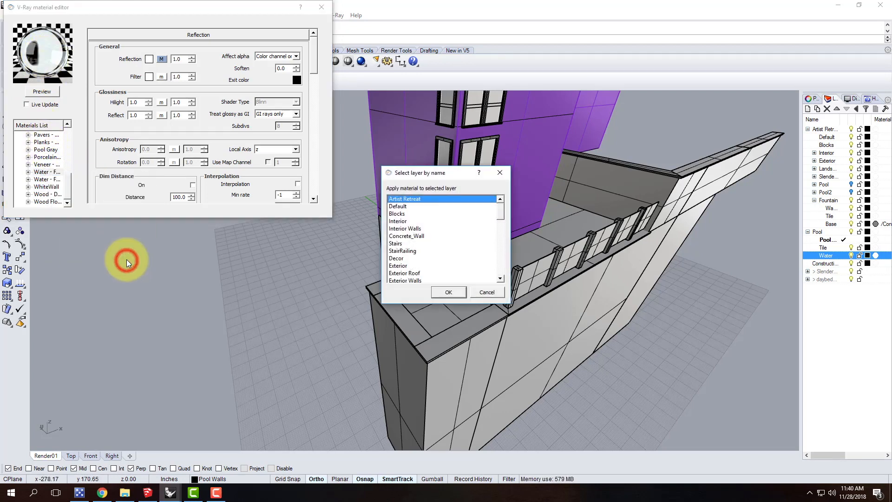
scroll(432, 248, down, 4)
scroll(432, 249, down, 3)
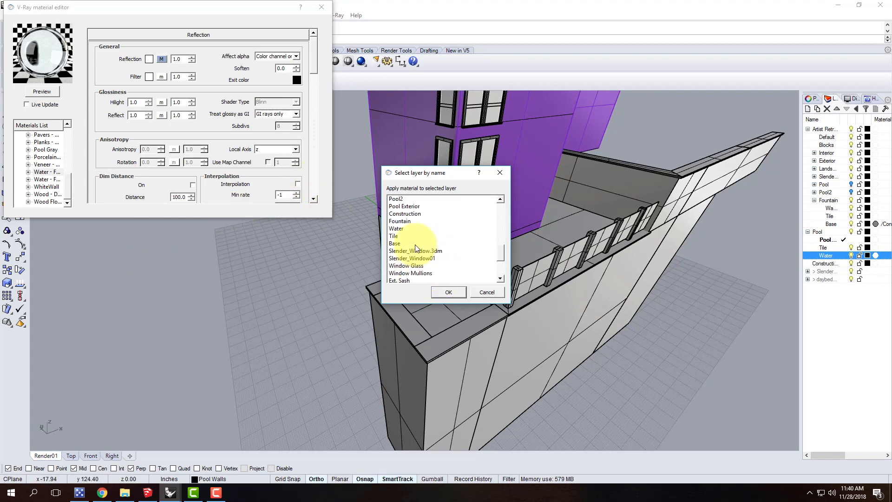
scroll(478, 241, down, 3)
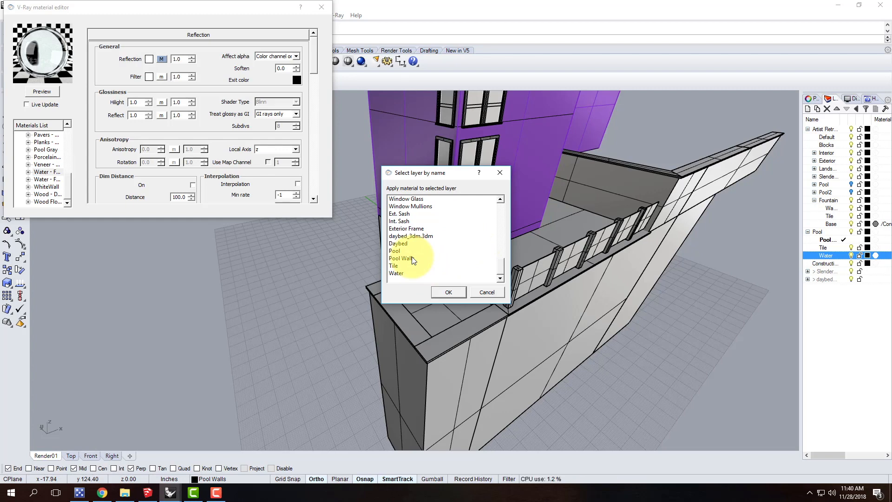
scroll(413, 261, up, 1)
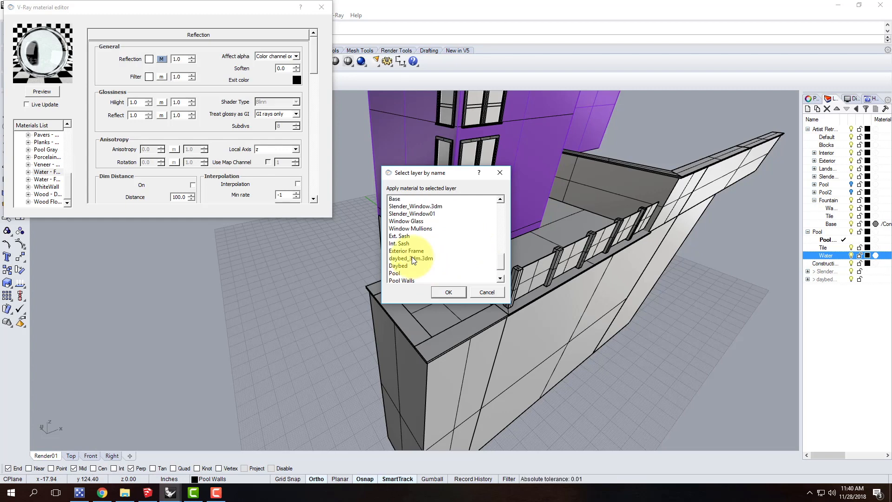
scroll(413, 261, up, 1)
scroll(414, 260, up, 4)
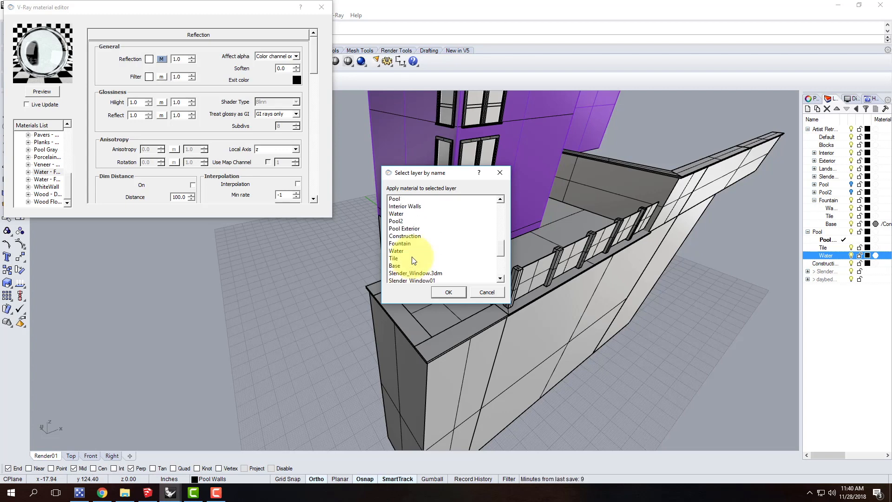
scroll(412, 261, up, 7)
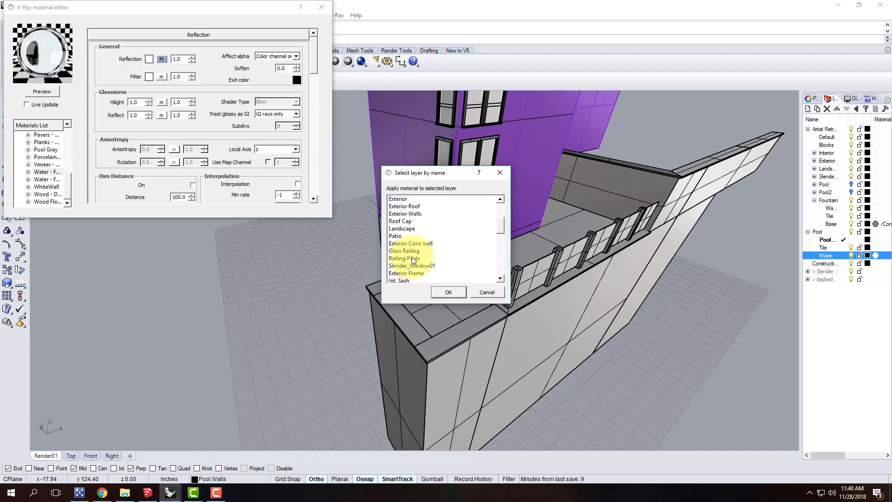
scroll(412, 258, down, 5)
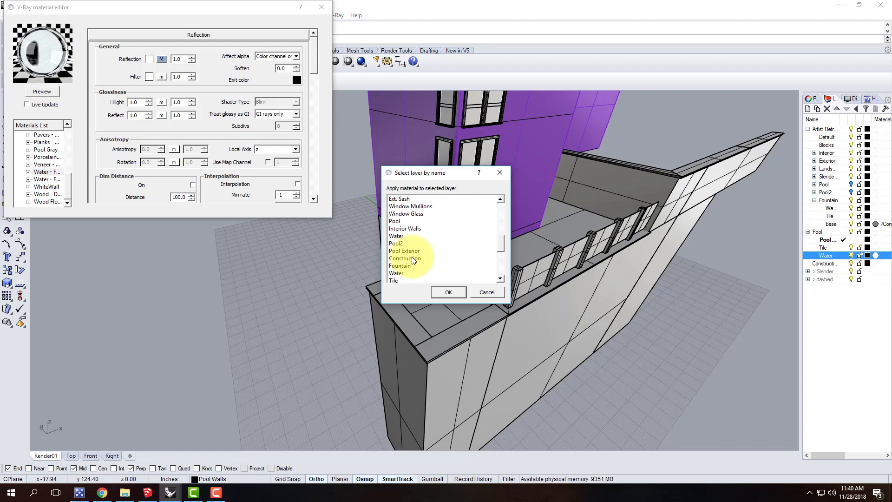
click(397, 237)
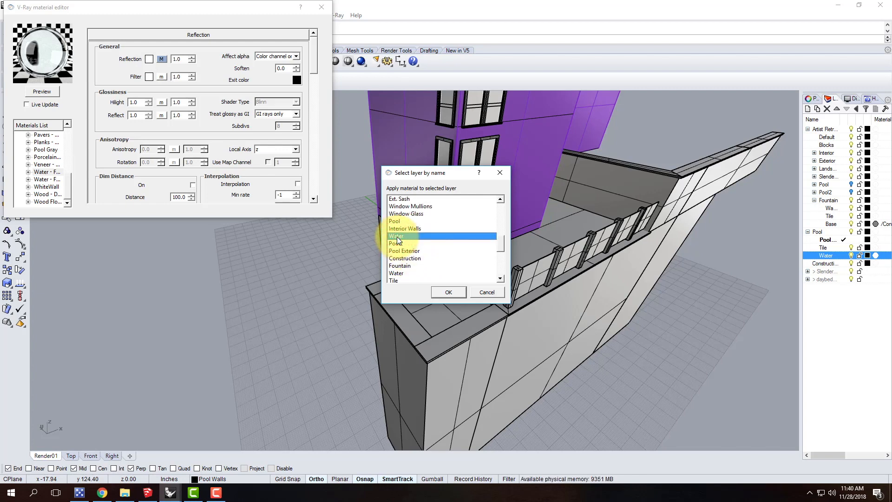
scroll(423, 237, down, 1)
scroll(423, 236, down, 1)
scroll(426, 239, down, 3)
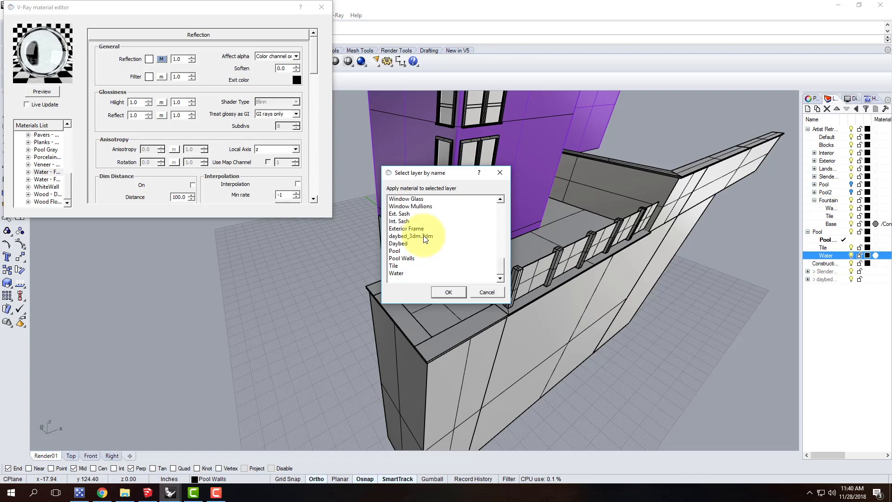
scroll(413, 249, up, 3)
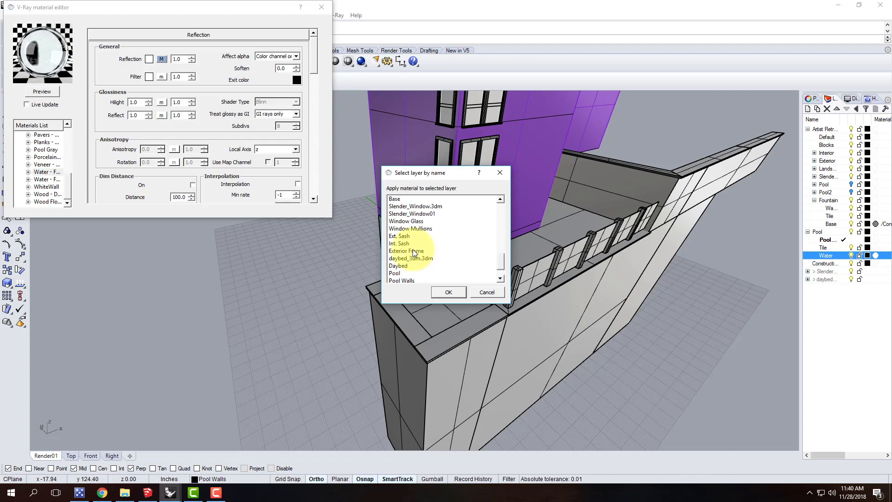
scroll(414, 252, up, 1)
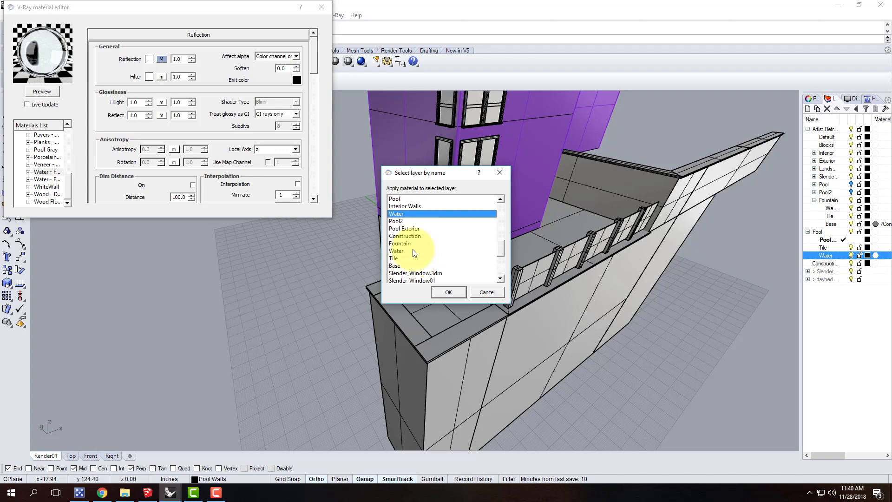
click(482, 296)
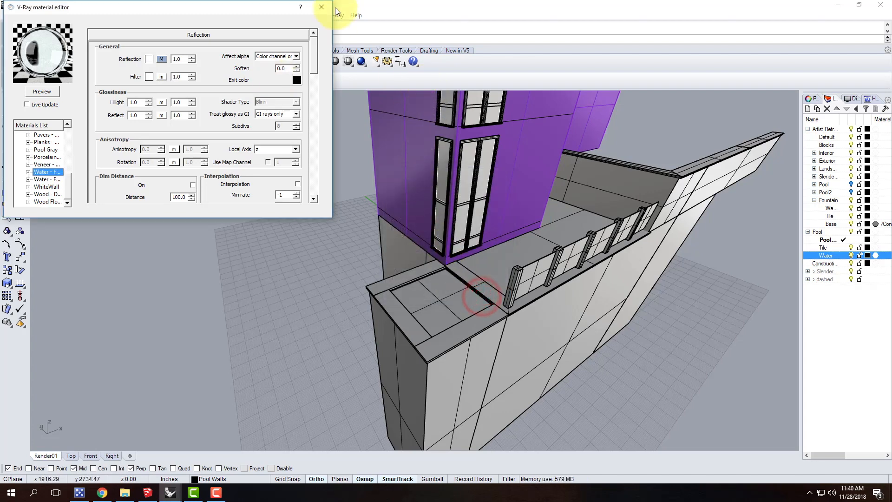
click(322, 7)
Assign the V-Ray material Water - Fountain to the Water layer under Pool through the layer's material settings
click(876, 256)
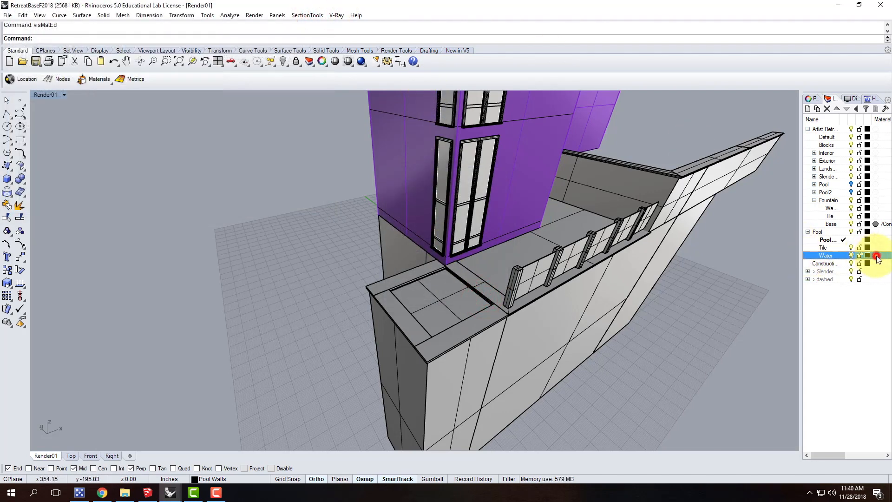
click(230, 139)
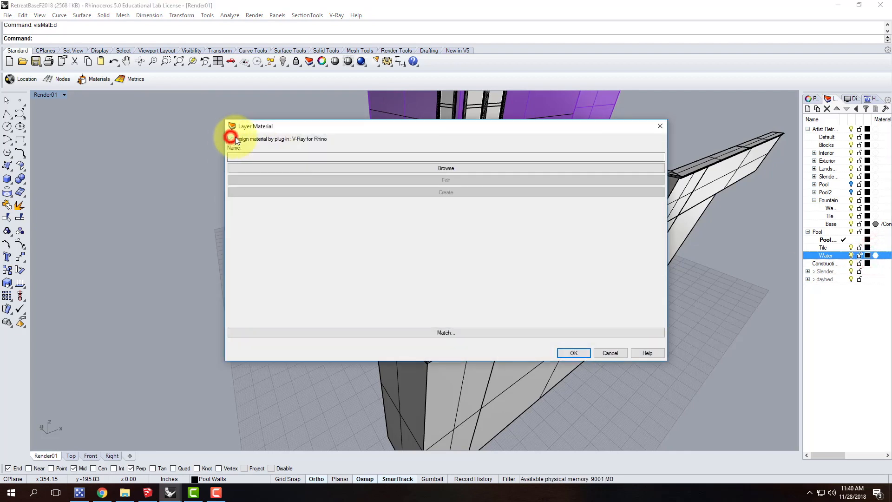
click(317, 167)
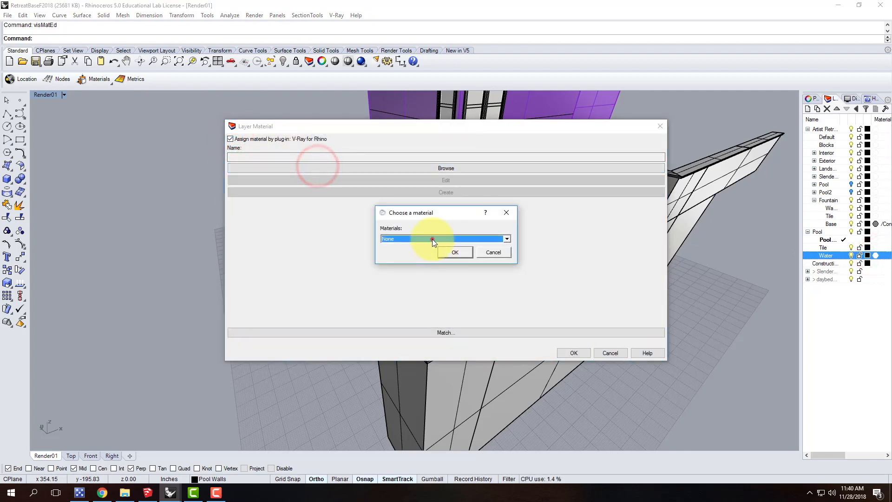
click(431, 239)
scroll(441, 311, down, 5)
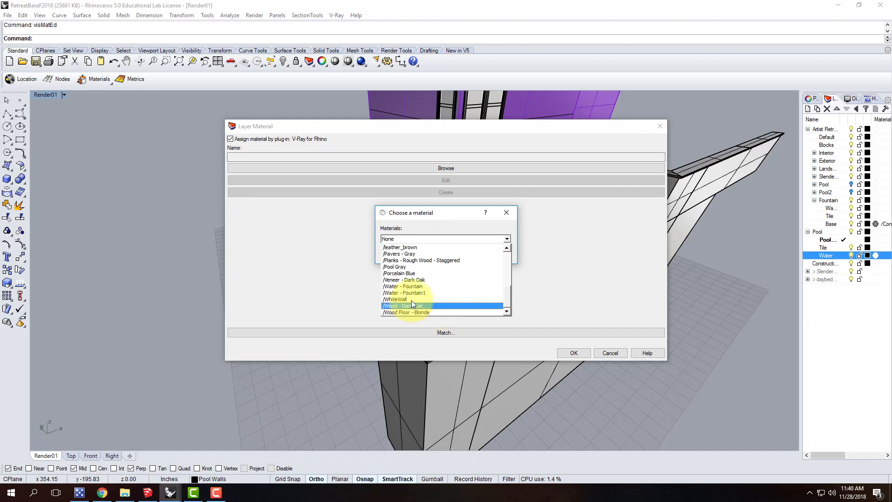
click(432, 288)
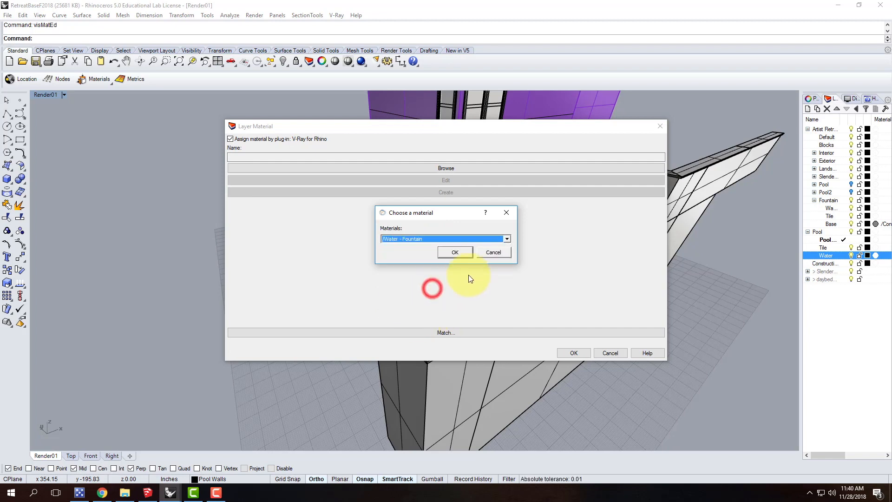
click(456, 253)
click(576, 353)
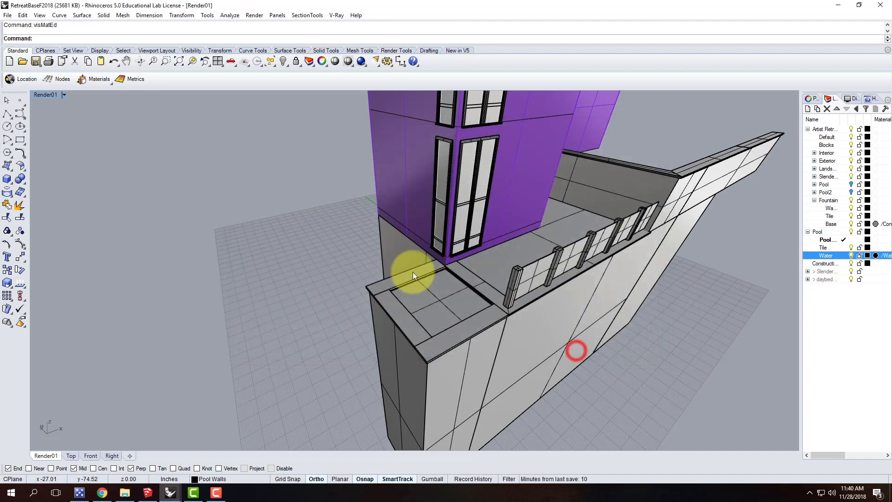
Check the pool's inset water plane and the coping piece beside the house by selecting each one
click(427, 305)
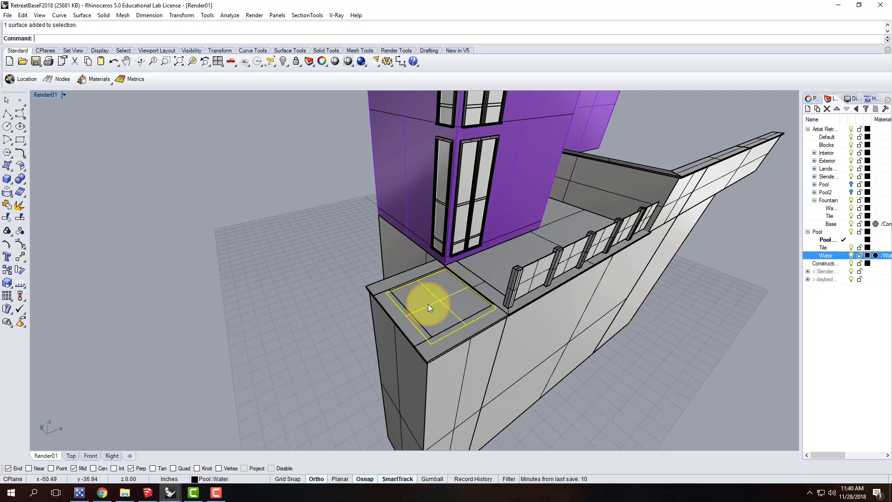
click(348, 302)
click(475, 329)
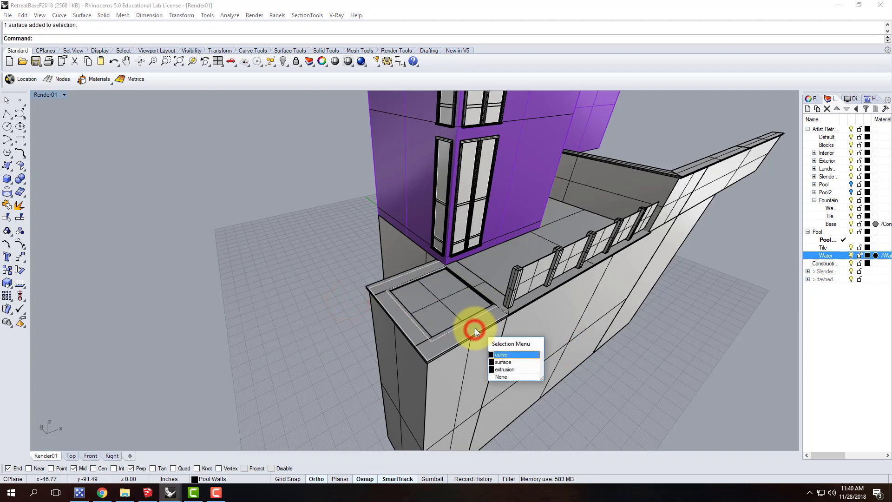
click(609, 405)
scroll(381, 316, up, 5)
click(355, 228)
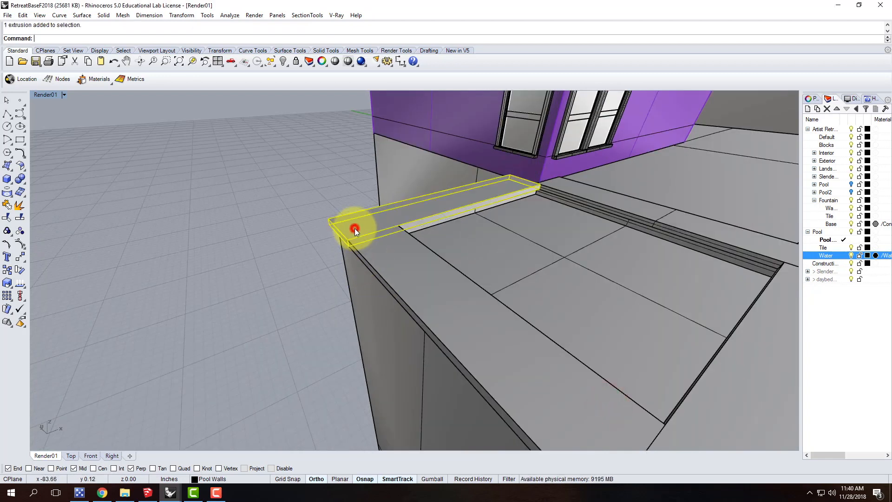
scroll(265, 266, down, 5)
Select the deck wall cap beneath the glass railing and look up its layer in the object properties
right_drag(265, 266, 355, 227)
scroll(443, 257, up, 6)
key(Escape)
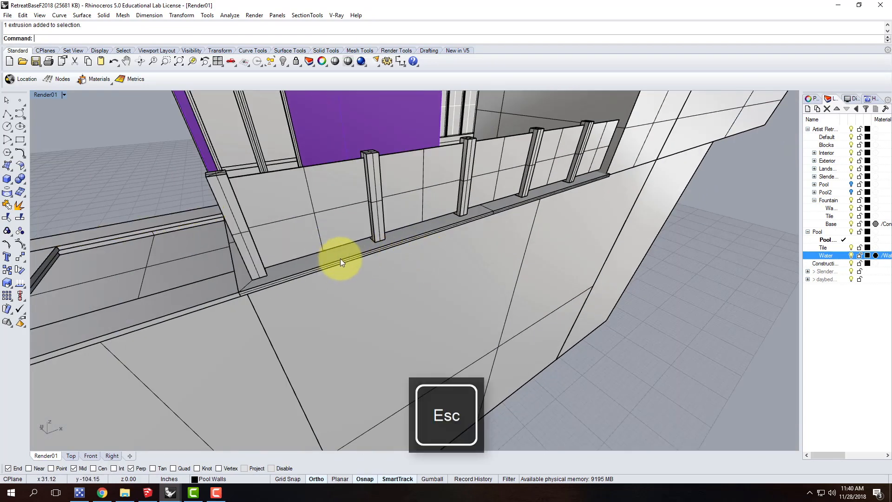
click(340, 261)
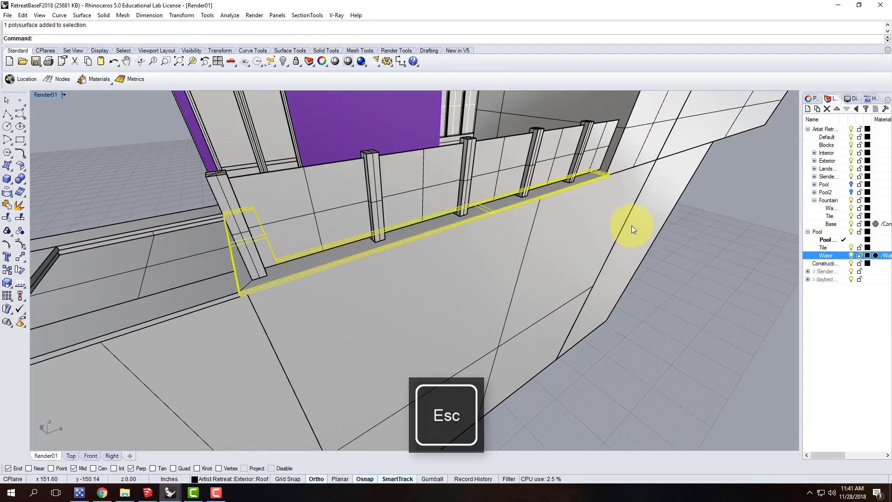
click(811, 98)
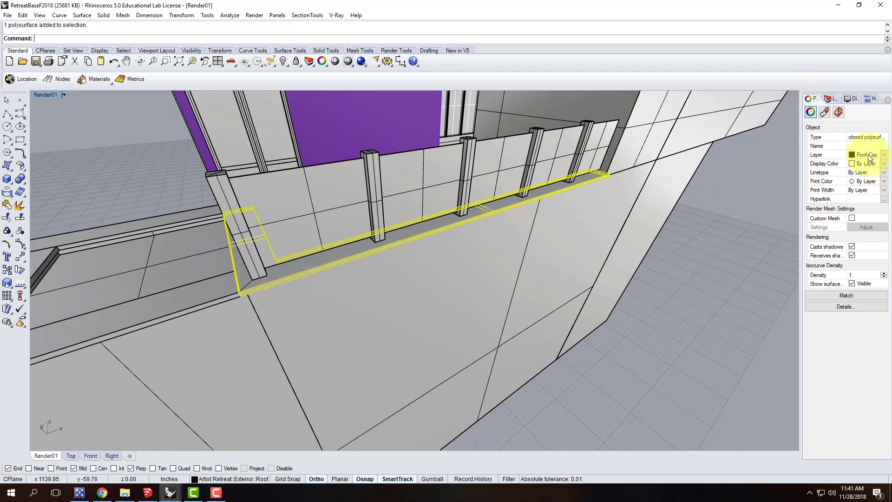
Match all properties except Name of the three pool coping pieces to the deck wall cap beneath the railing
right_drag(673, 247, 657, 233)
key(Escape)
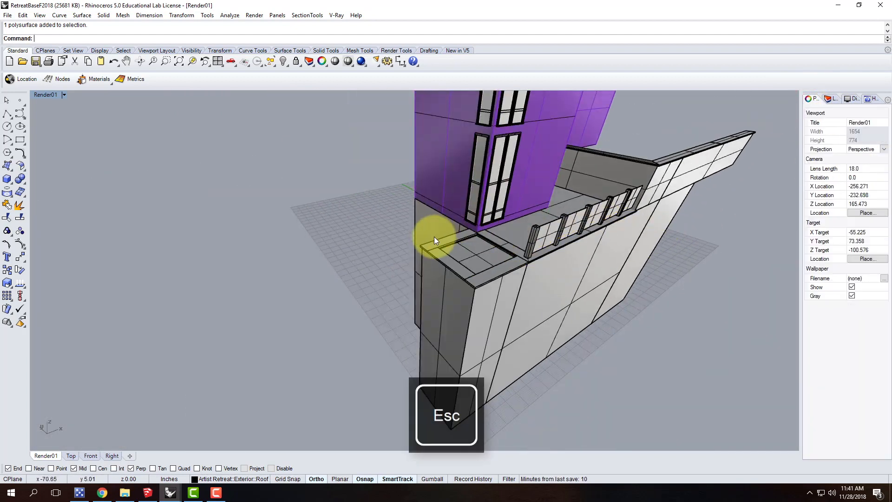
scroll(426, 250, up, 3)
scroll(426, 250, up, 2)
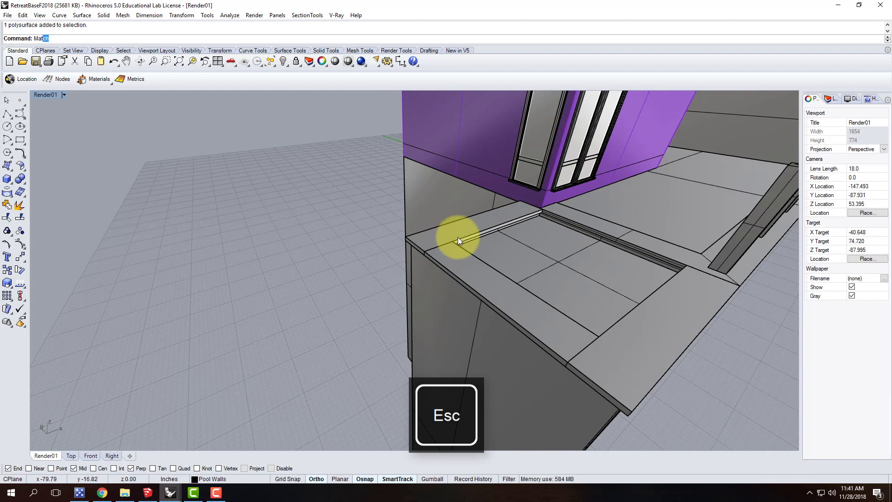
key(Return)
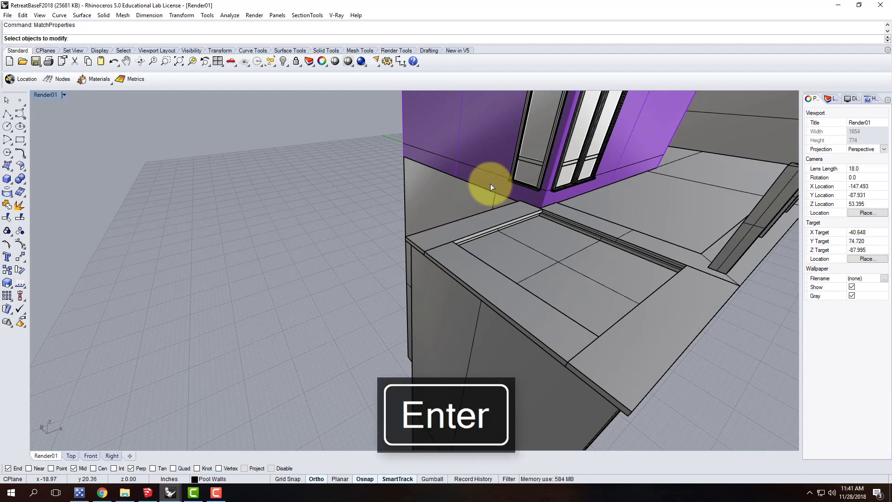
scroll(260, 230, down, 2)
click(374, 233)
click(395, 252)
click(470, 295)
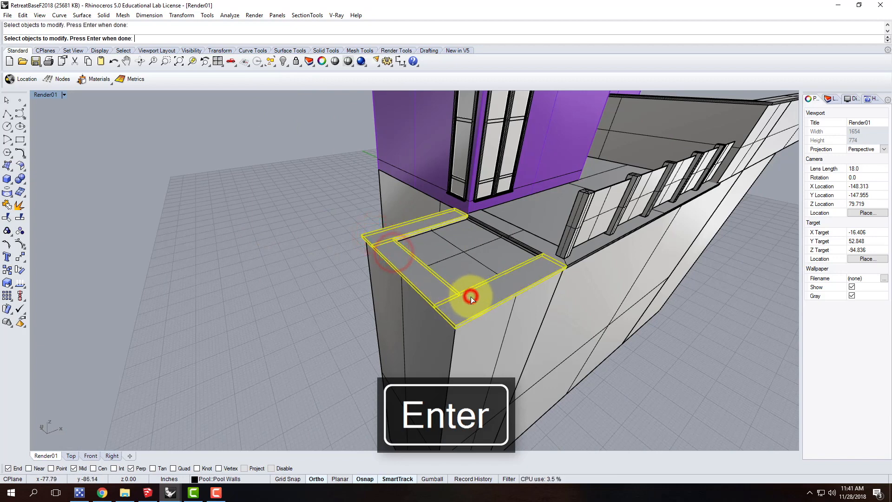
key(Return)
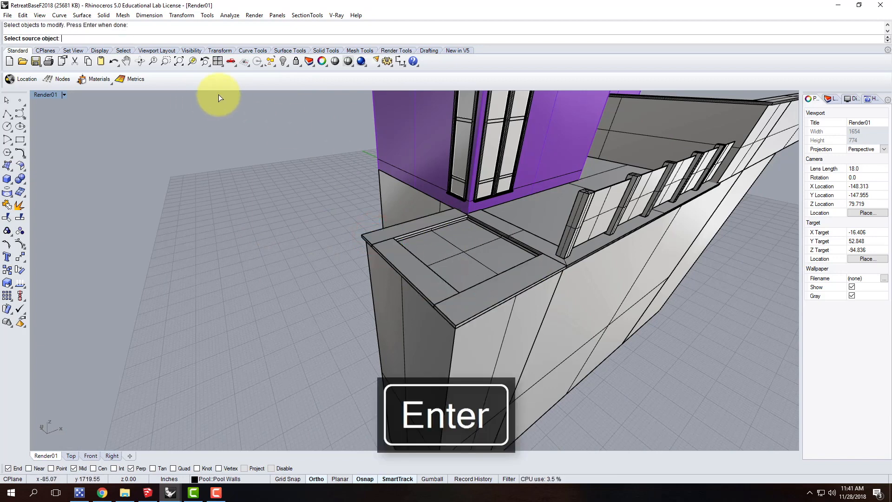
click(527, 237)
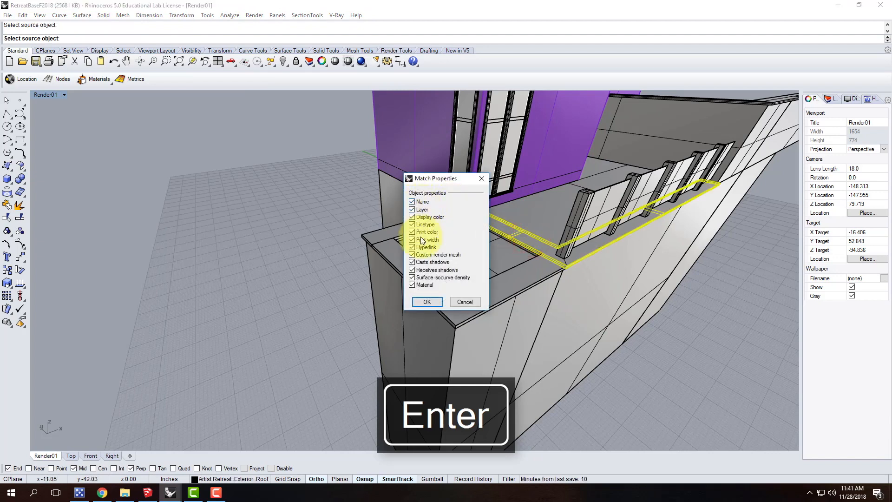
click(411, 201)
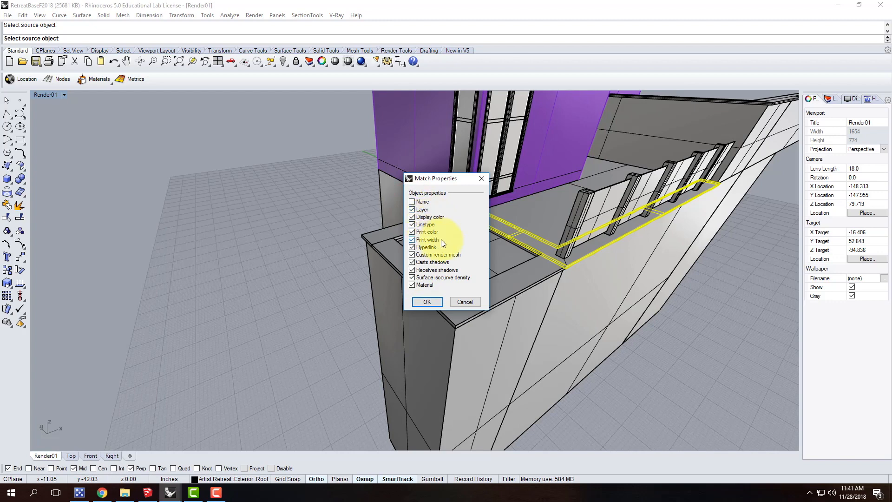
click(428, 302)
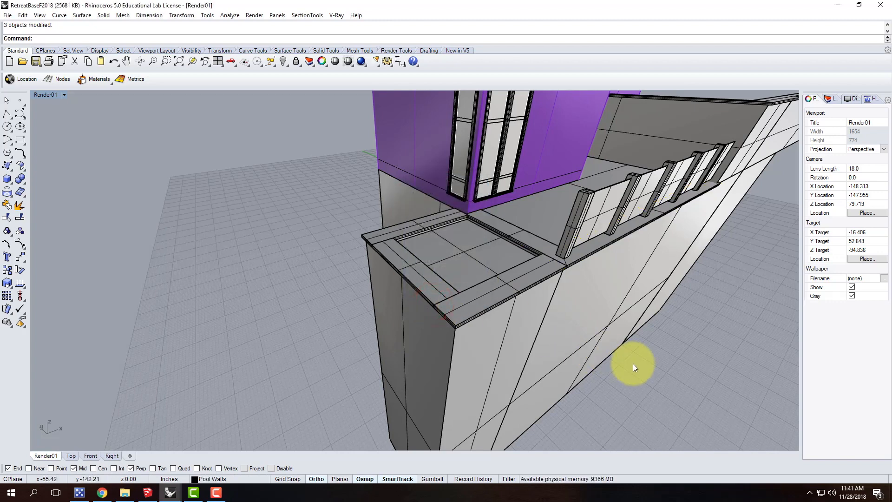
Check the layer of the pool's front coping piece and switch the Render01 viewport to Rendered display
click(519, 280)
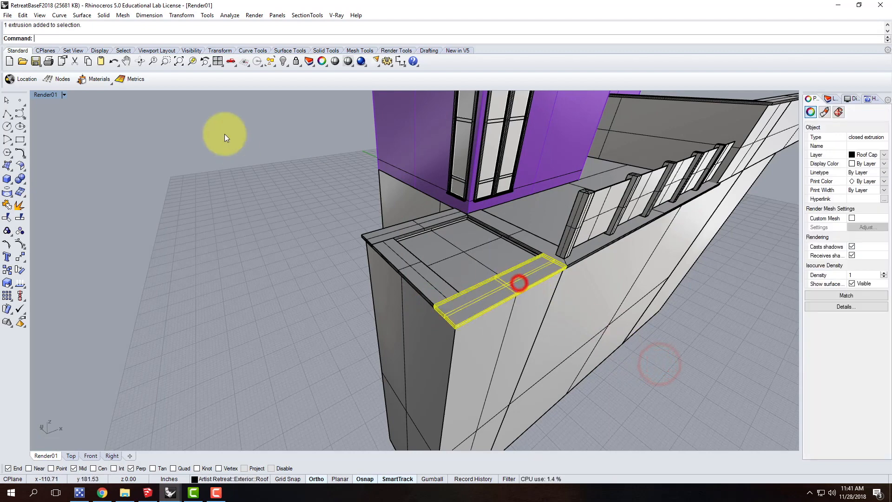
click(65, 95)
click(65, 139)
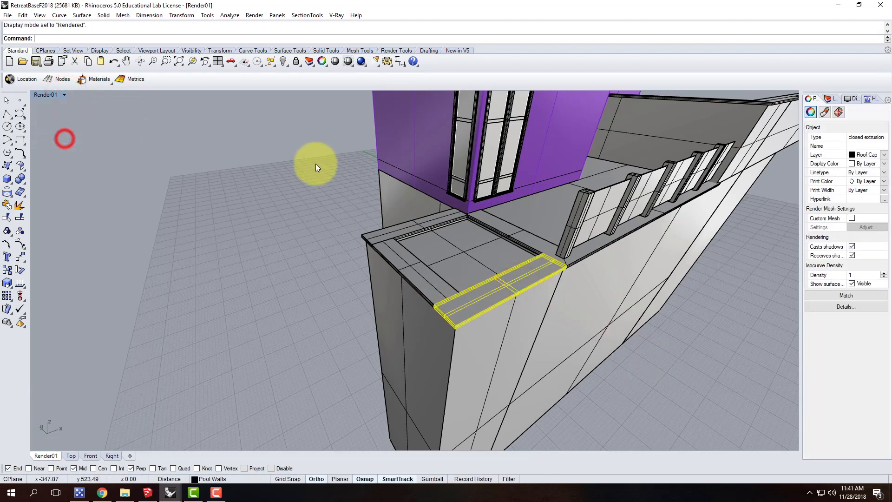
click(692, 380)
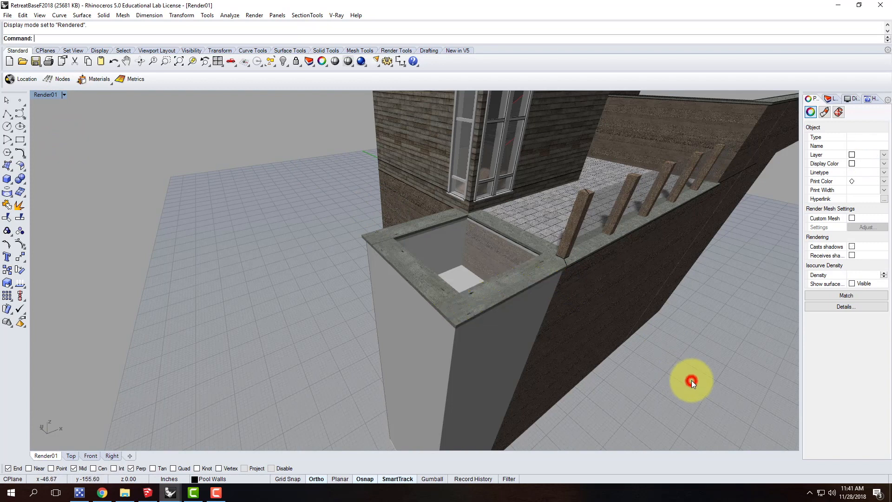
Match the texture mapping of the pool's front coping piece to the deck wall cap
right_drag(305, 259, 357, 264)
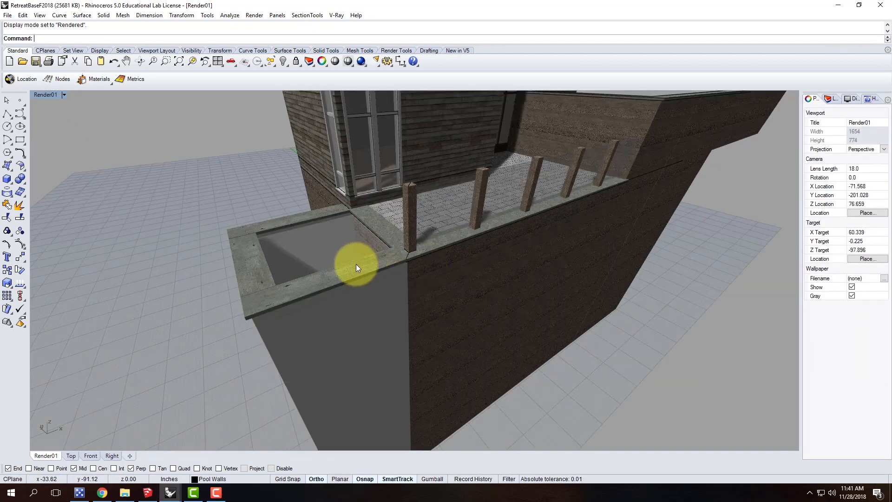
click(357, 265)
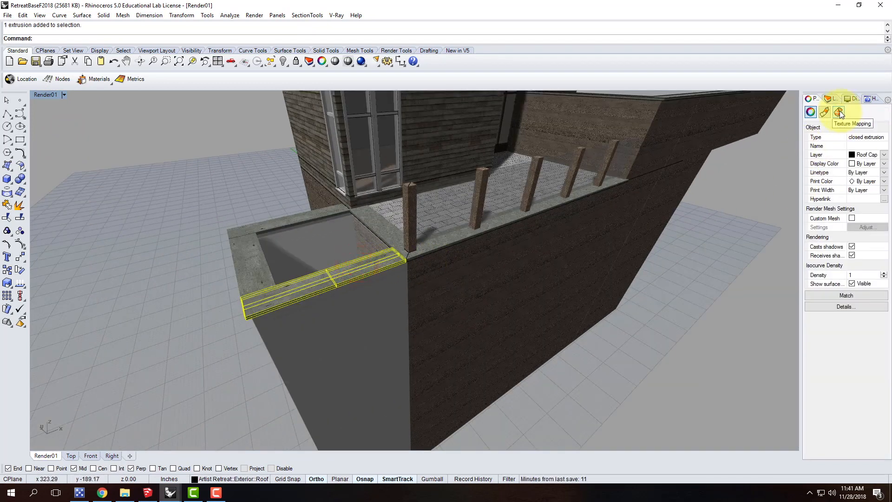
click(838, 112)
click(838, 141)
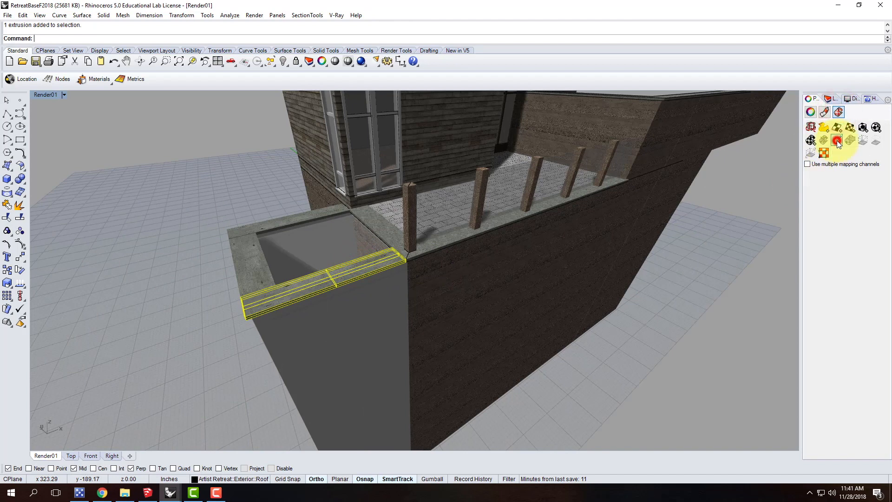
click(442, 242)
Match the texture mapping of the end coping piece and the piece beside the house to the front coping piece
click(255, 261)
click(836, 141)
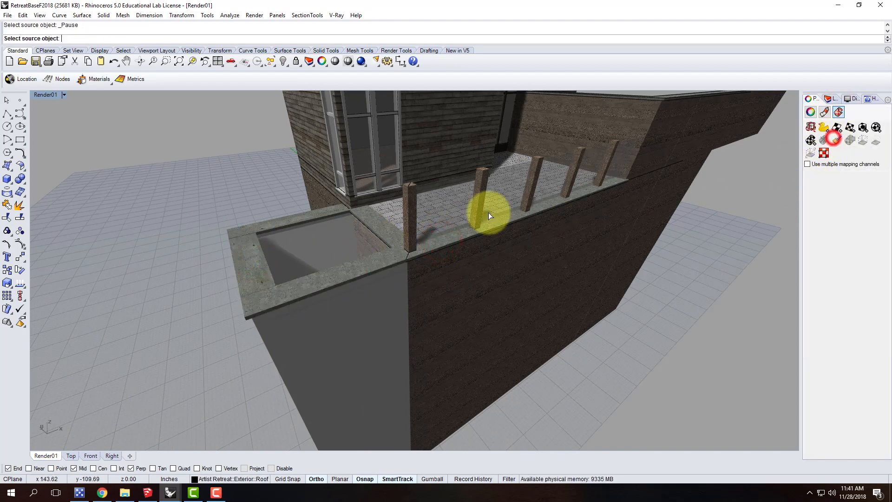
click(370, 262)
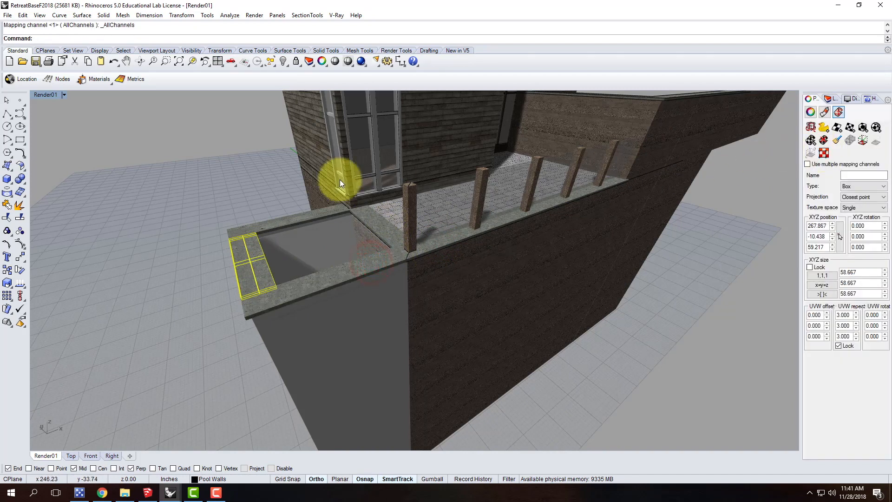
click(278, 219)
click(837, 140)
click(346, 265)
click(110, 256)
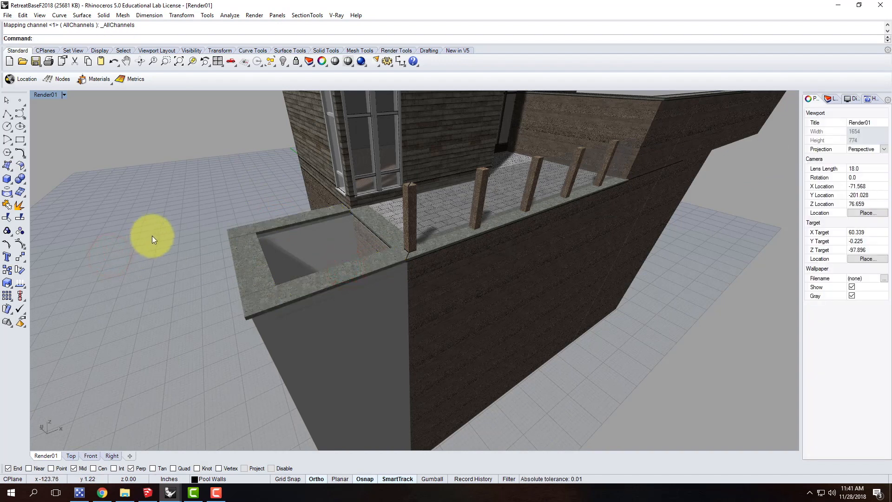
Match all properties except Name of the pool's outer wall surfaces to the adjoining exterior wall below the deck
right_drag(291, 210, 353, 240)
click(327, 285)
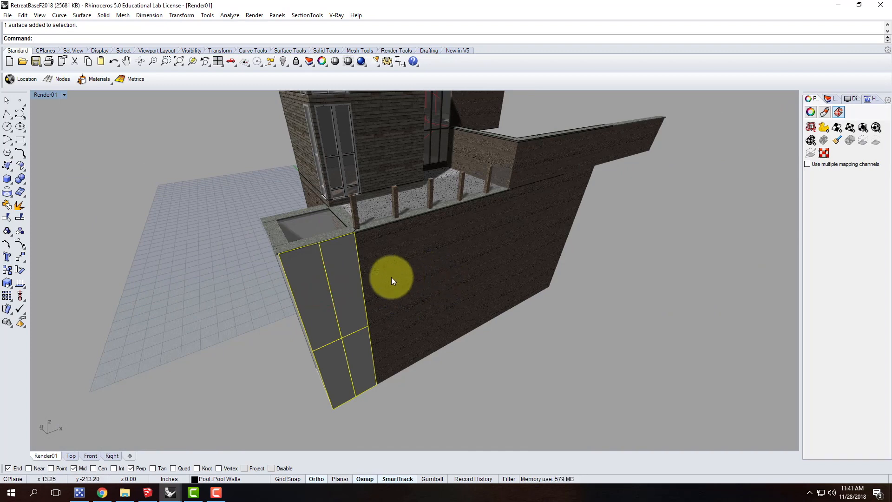
click(425, 263)
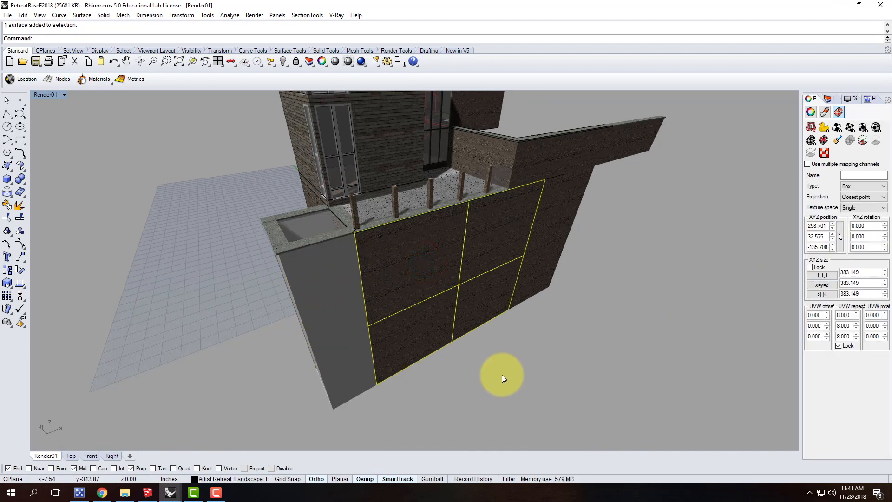
key(Escape)
key(Return)
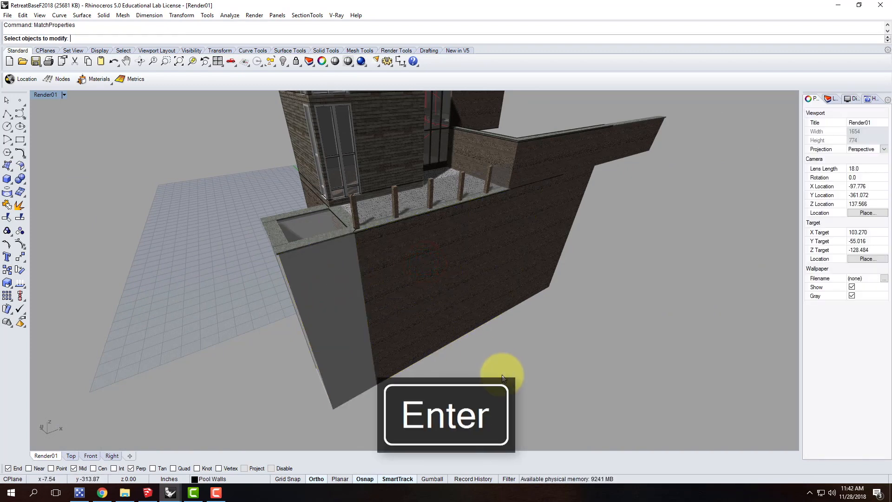
click(342, 304)
right_drag(274, 305, 353, 329)
right_drag(253, 320, 501, 320)
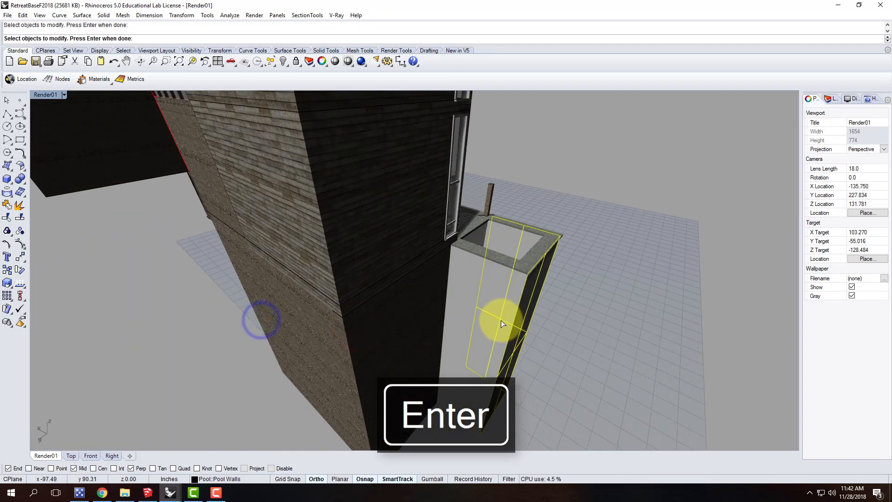
right_drag(566, 321, 394, 320)
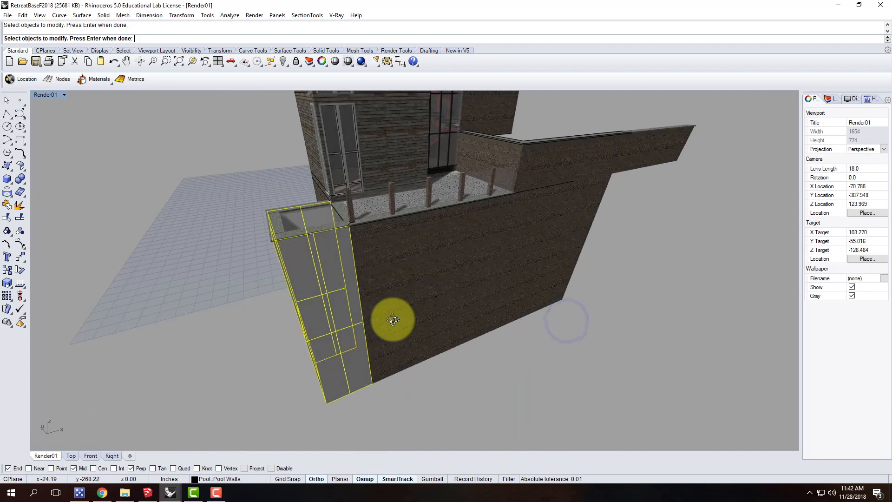
key(Return)
click(384, 264)
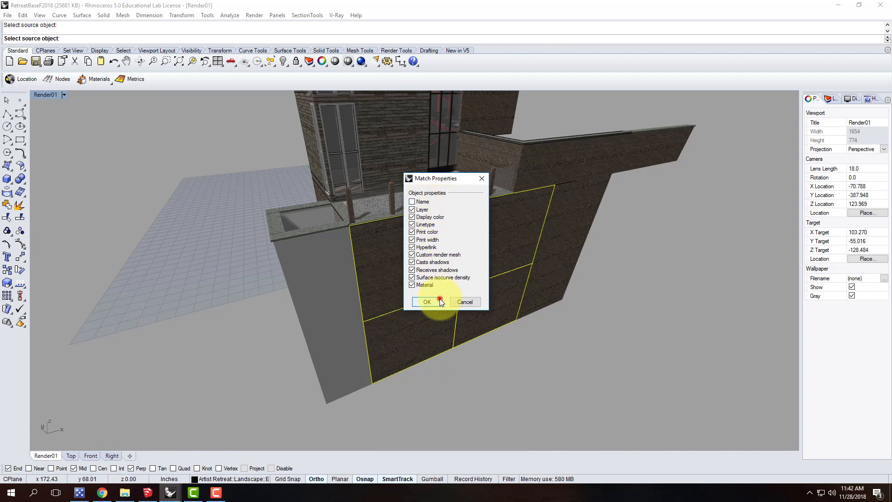
click(440, 301)
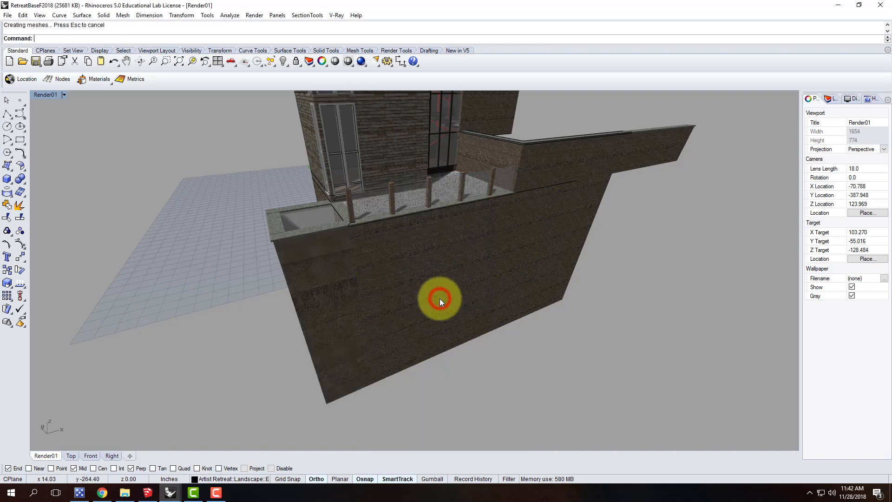
Match the texture mapping of the pool's front and end outer walls to the textured wall surfaces next to them
ctrl+shift+click(339, 285)
click(837, 141)
click(421, 283)
right_drag(279, 332, 369, 339)
ctrl+shift+click(376, 352)
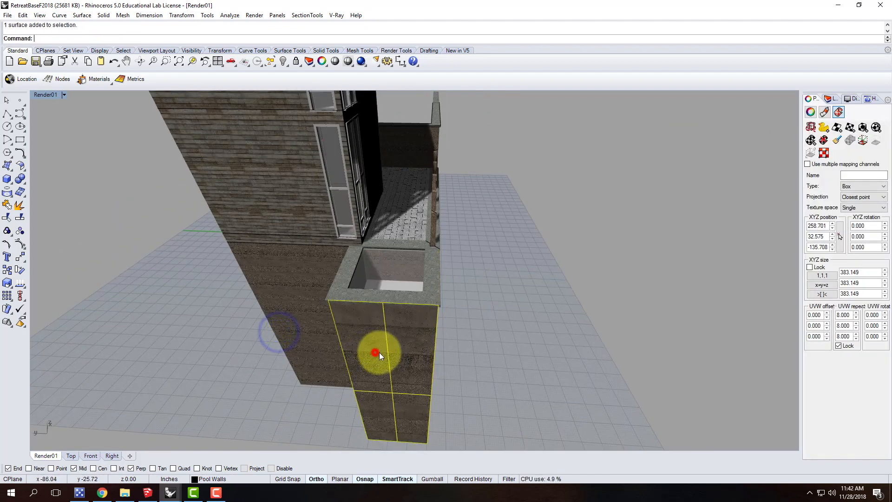
click(842, 140)
right_drag(542, 329, 486, 319)
click(431, 303)
Match the texture mapping of the pool's rear outer wall to the other textured pool walls
click(487, 319)
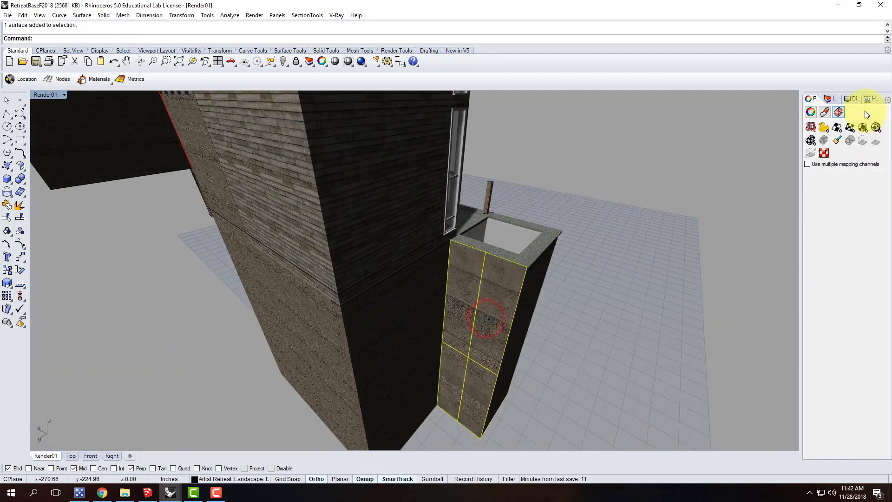
click(836, 141)
right_drag(676, 265, 434, 272)
click(433, 271)
key(Escape)
Check the pool's inner wall surfaces by selecting them from several sides, and clear the selection
mouse_move(271, 313)
right_down()
mouse_move(331, 258)
mouse_move(278, 319)
right_up()
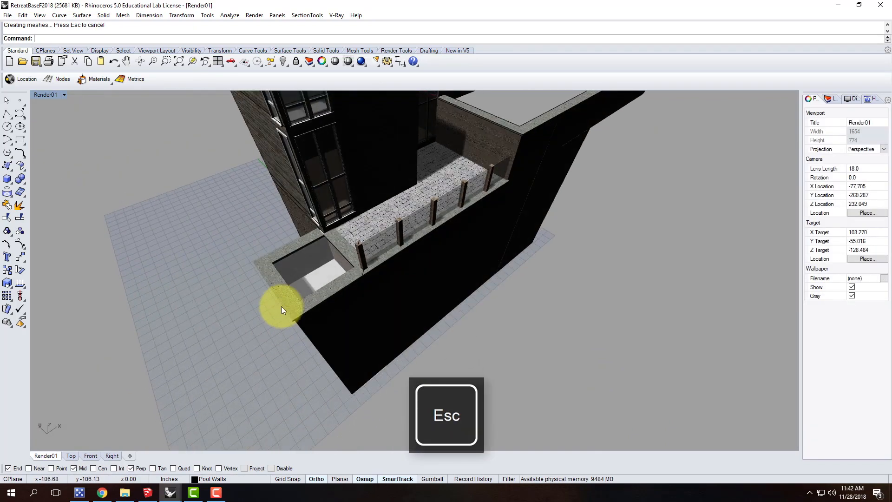
scroll(309, 262, up, 4)
click(320, 265)
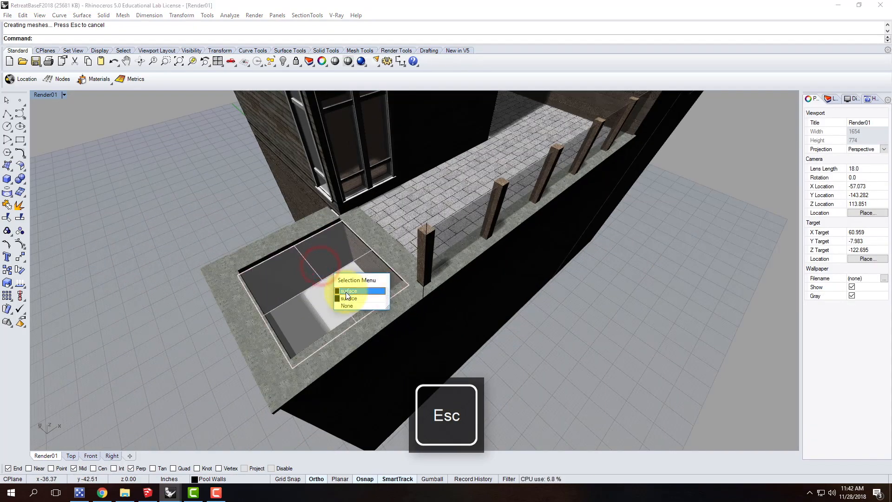
click(349, 299)
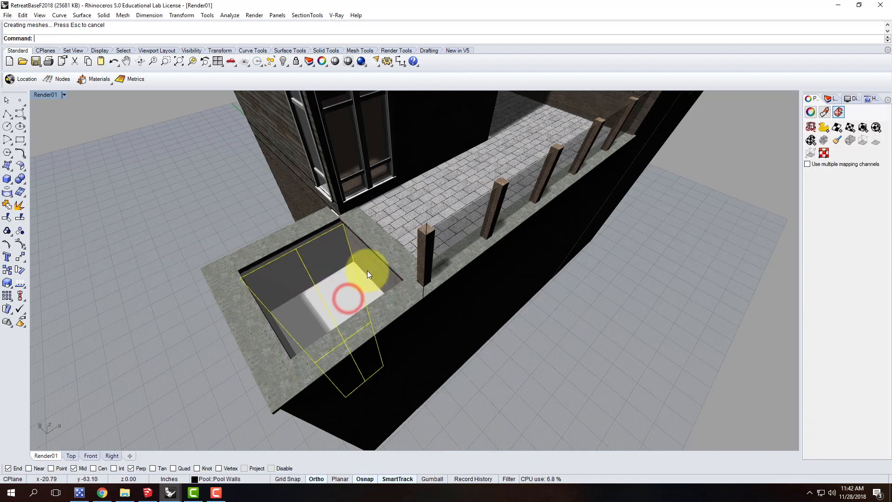
right_drag(399, 292, 297, 269)
click(241, 227)
click(273, 261)
right_drag(246, 234, 427, 259)
click(558, 297)
key(Escape)
right_drag(697, 286, 594, 246)
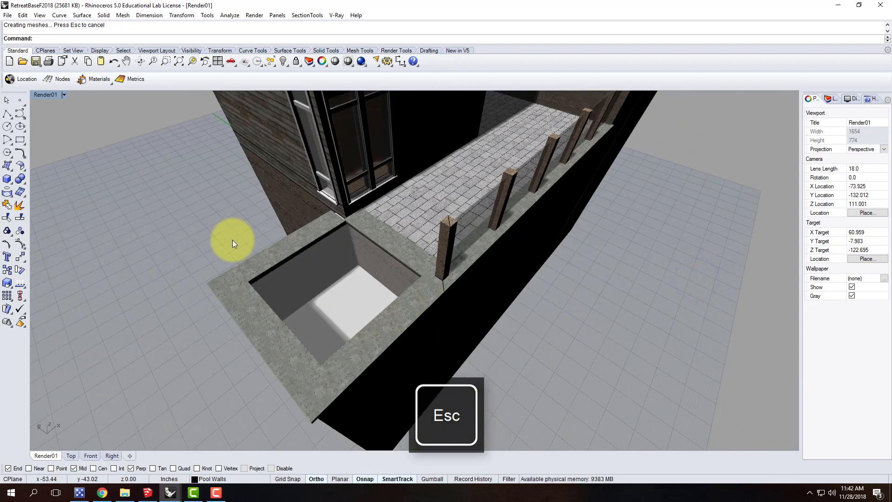
Open the V-Ray material editor and locate the Pool Gray material in the materials list
right_drag(232, 240, 271, 174)
click(336, 15)
click(344, 36)
drag(104, 185, 104, 176)
drag(109, 164, 51, 185)
click(51, 182)
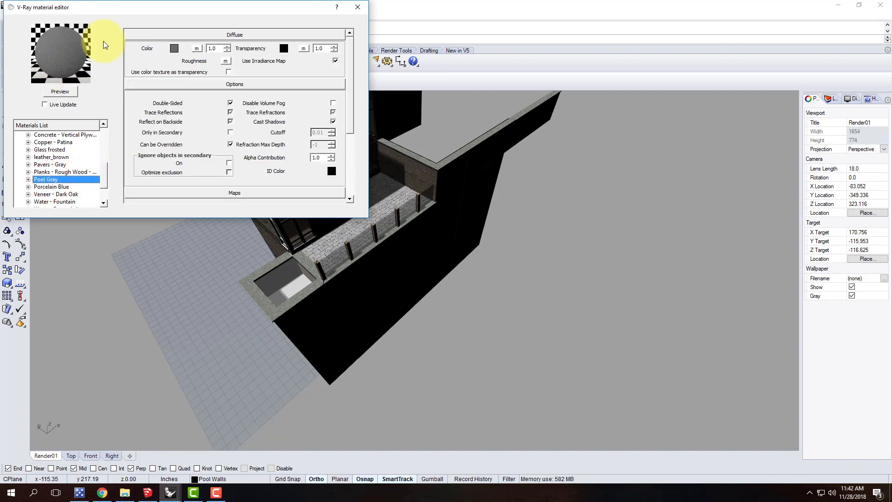
right_click(62, 181)
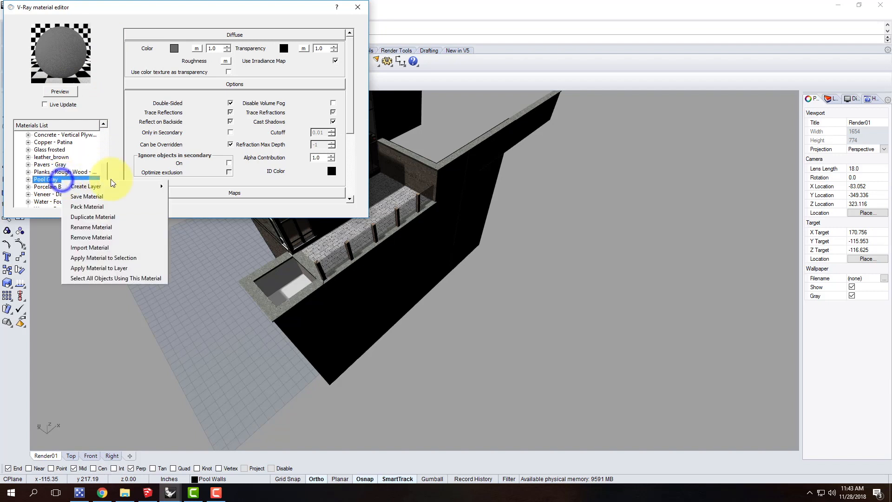
key(Escape)
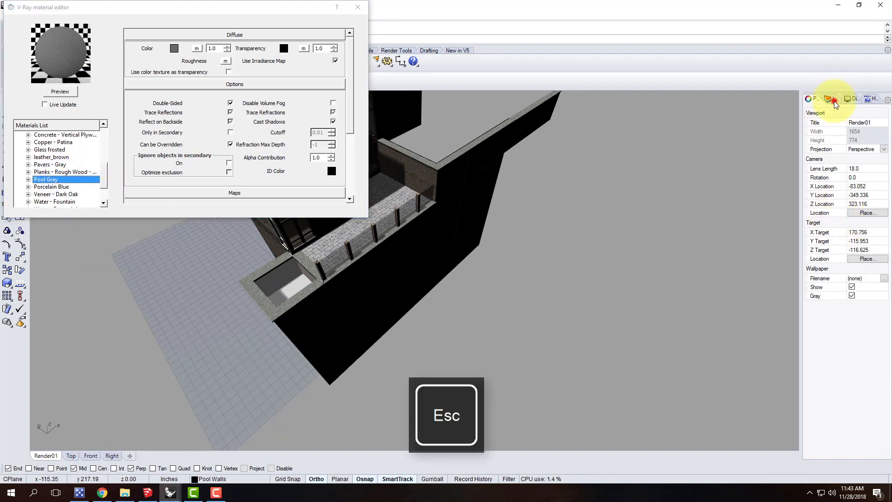
Assign the V-Ray material Pool Gray to the Pool Walls layer through the layer's plug-in material setting
click(831, 99)
click(832, 241)
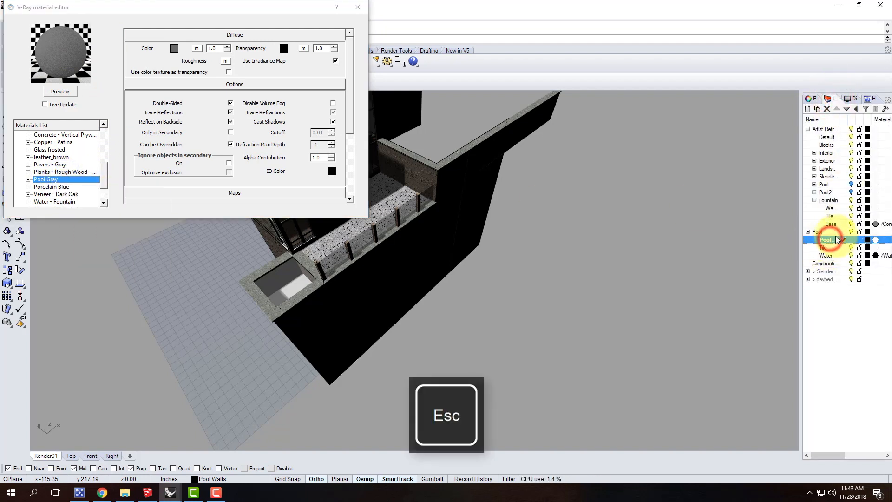
right_click(831, 240)
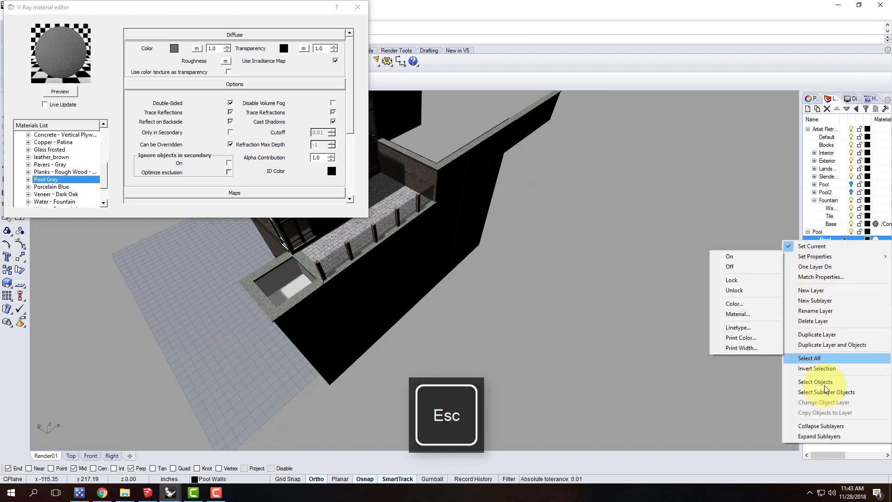
key(Escape)
click(877, 239)
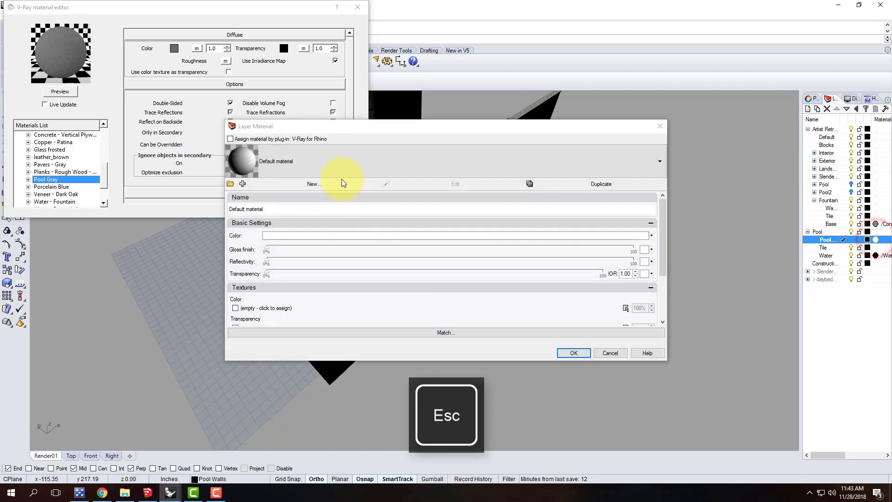
click(231, 139)
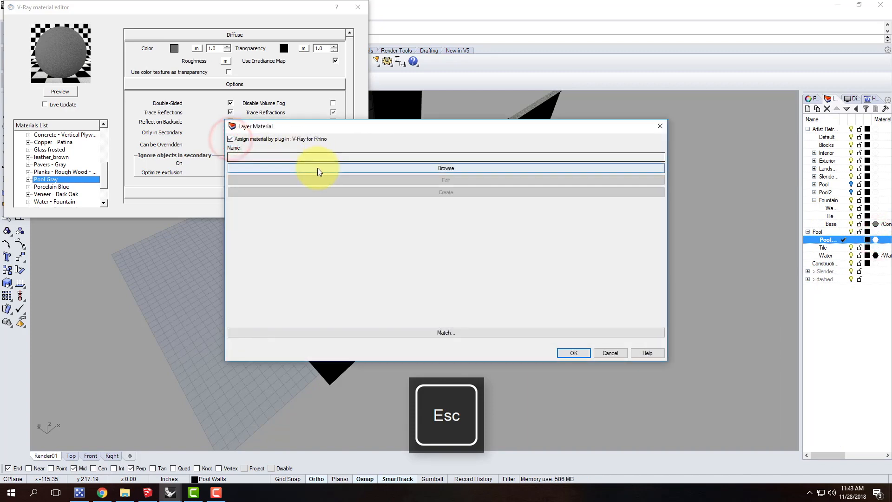
click(317, 168)
click(491, 238)
scroll(458, 307, down, 5)
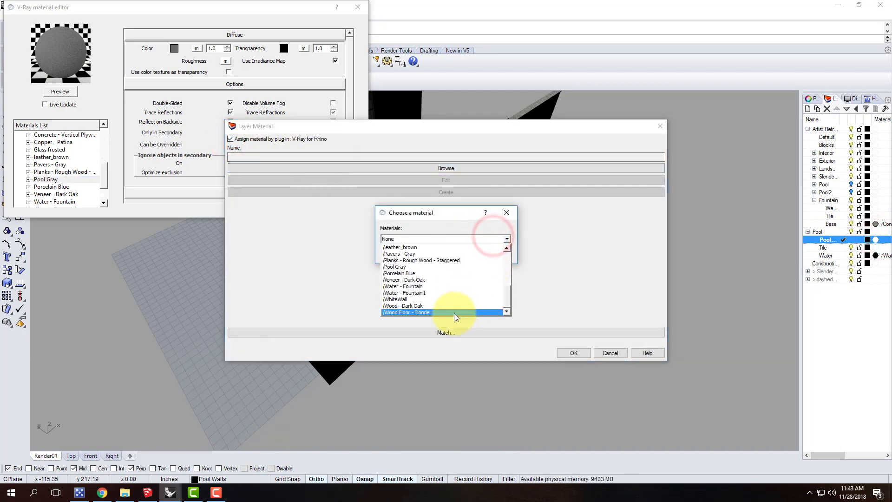
click(454, 267)
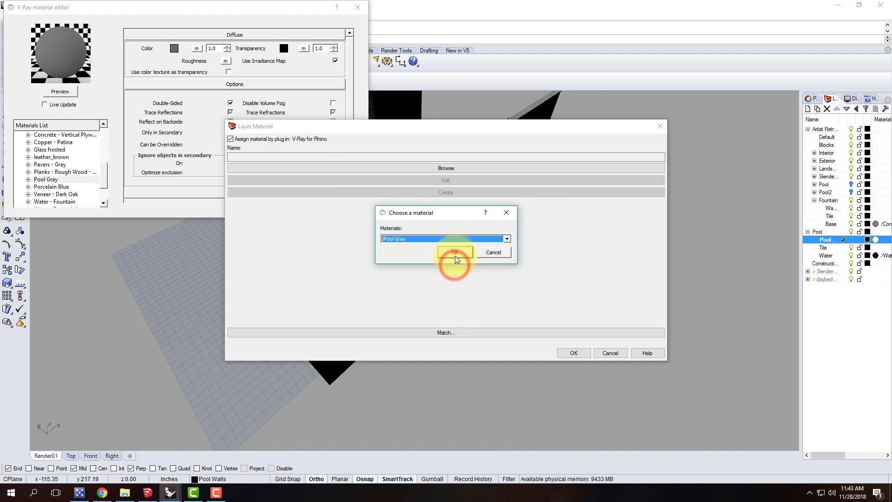
click(456, 255)
click(574, 353)
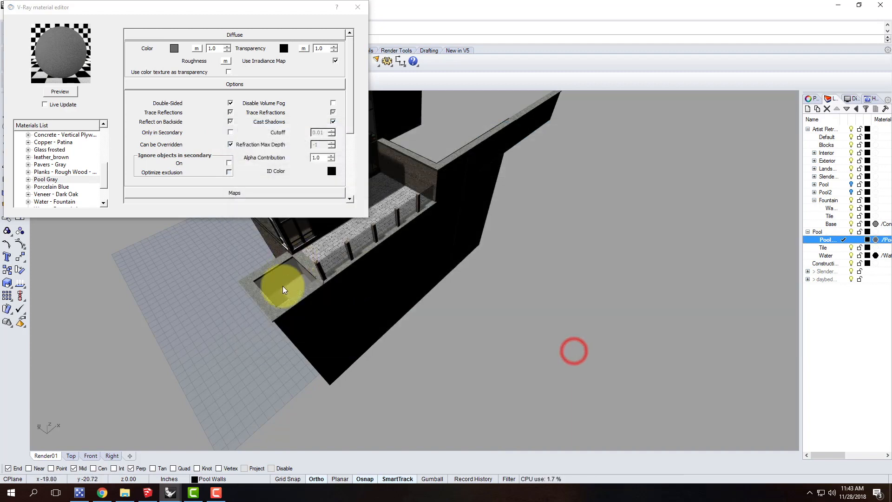
Select all objects on the pool's Tile layer
scroll(283, 284, up, 5)
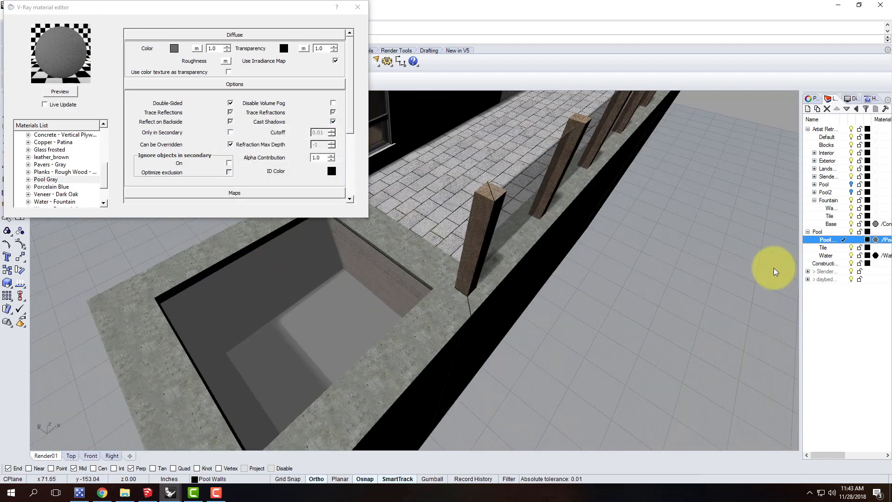
click(835, 247)
right_click(835, 249)
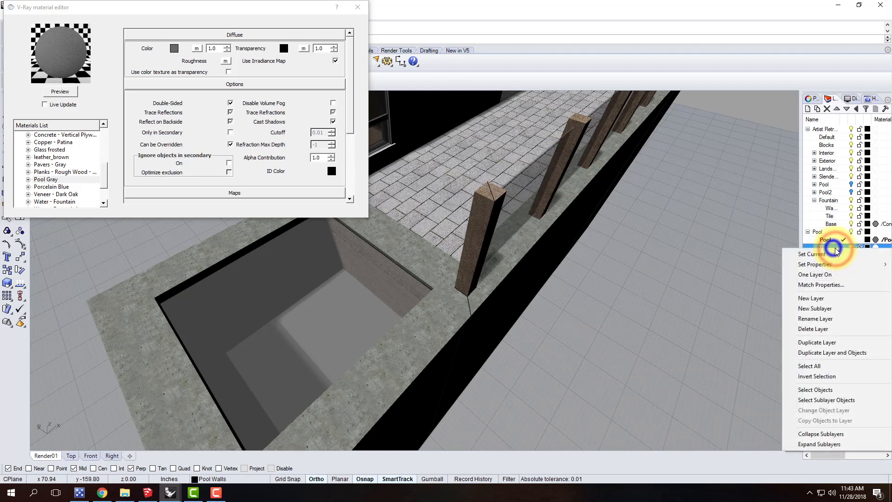
click(832, 390)
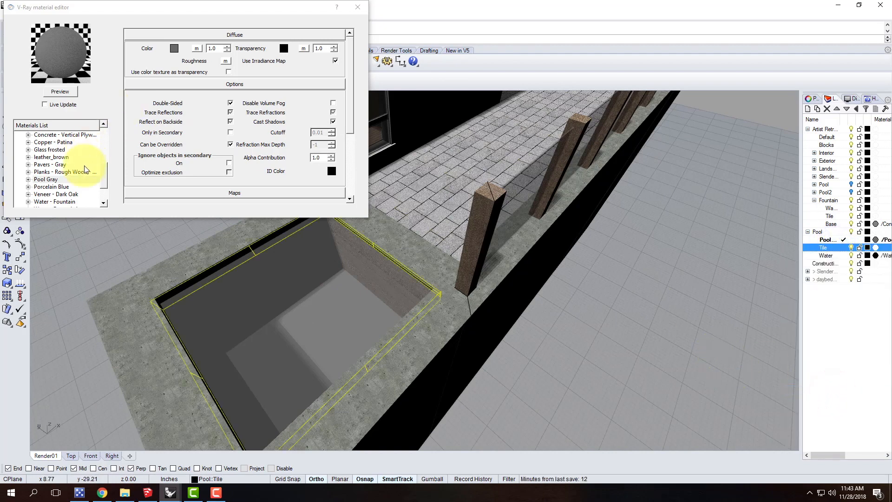
Create a new V-Ray scene material and rename it Pool Tile - Blue
mouse_move(102, 177)
mouse_down()
mouse_move(104, 187)
mouse_move(111, 132)
mouse_move(111, 191)
mouse_up()
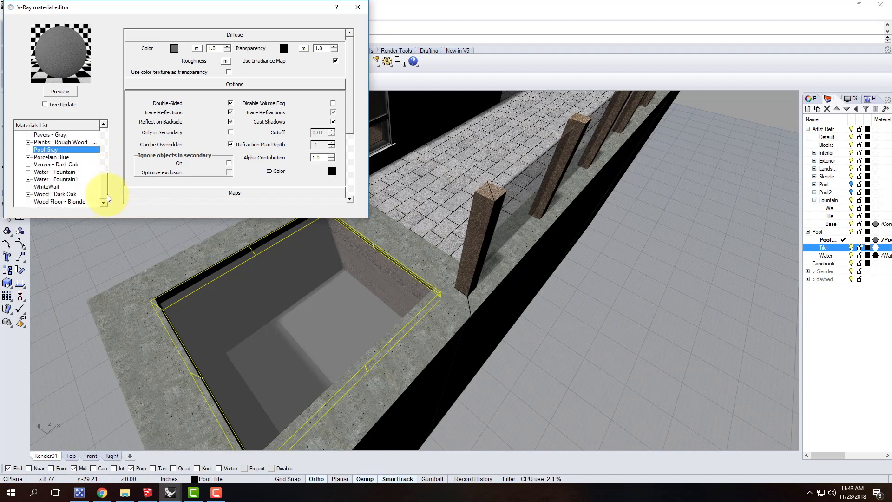
click(104, 185)
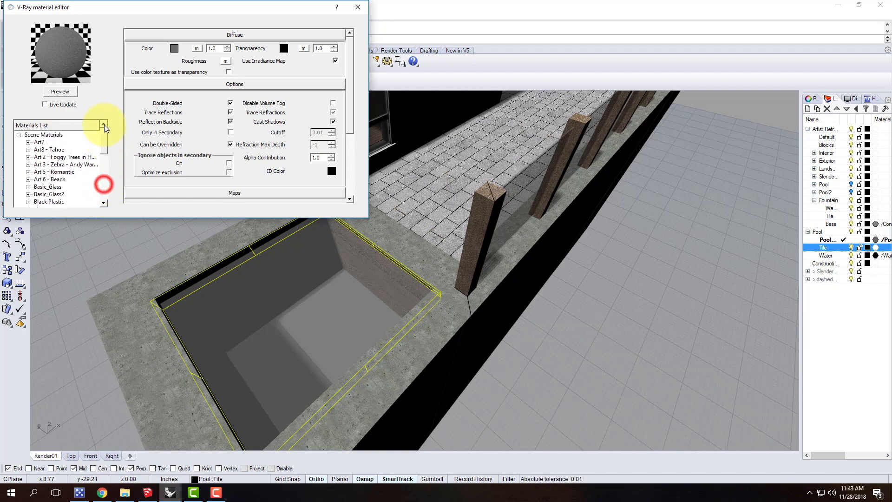
click(42, 136)
right_click(41, 135)
mouse_move(95, 146)
click(139, 173)
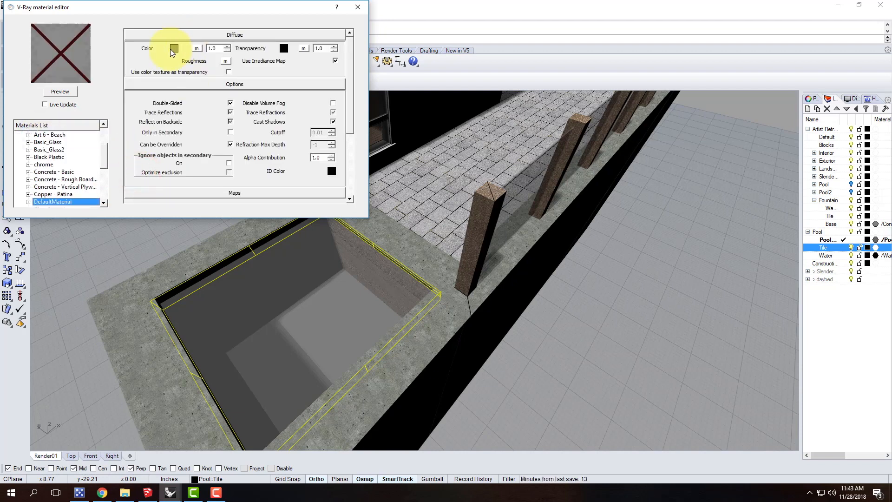
double_click(61, 201)
text(P)
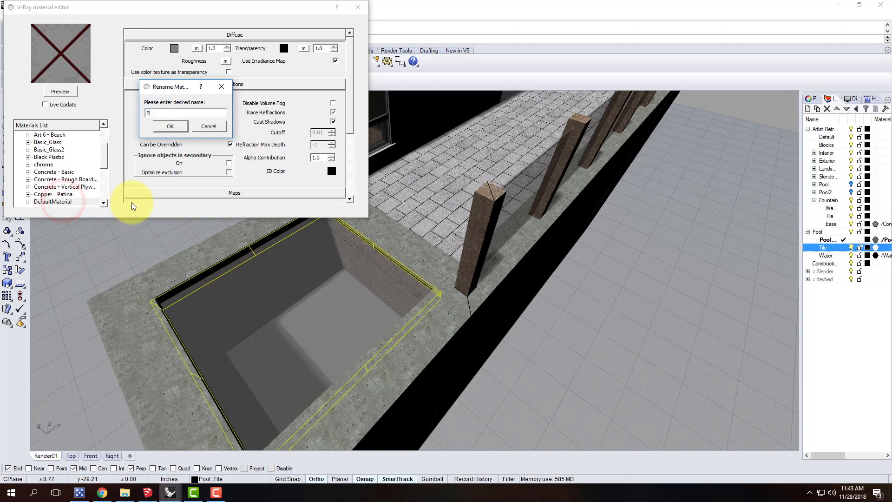
text(ool Tile - Blue)
key(Return)
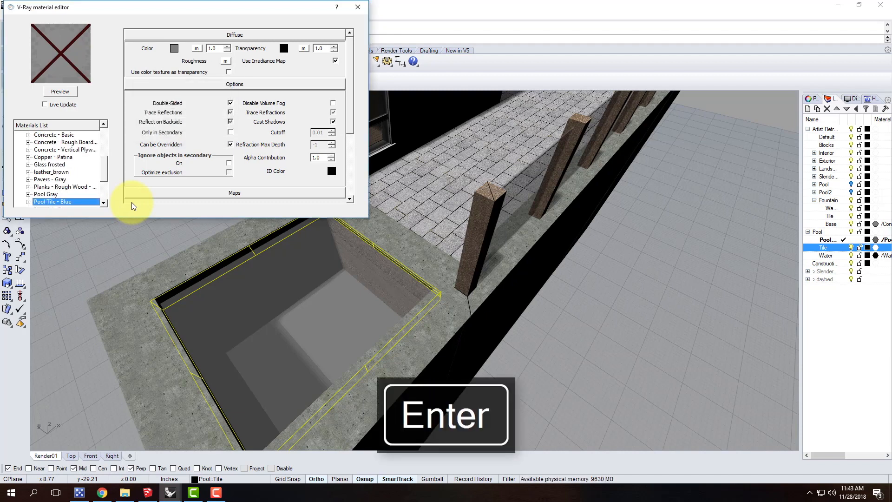
Set the diffuse color of the Pool Tile - Blue material to Dark Blue
click(176, 49)
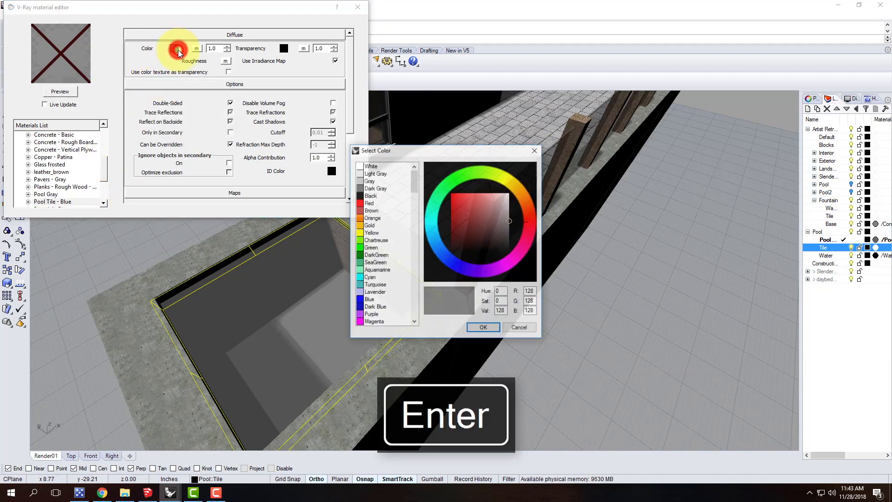
click(371, 306)
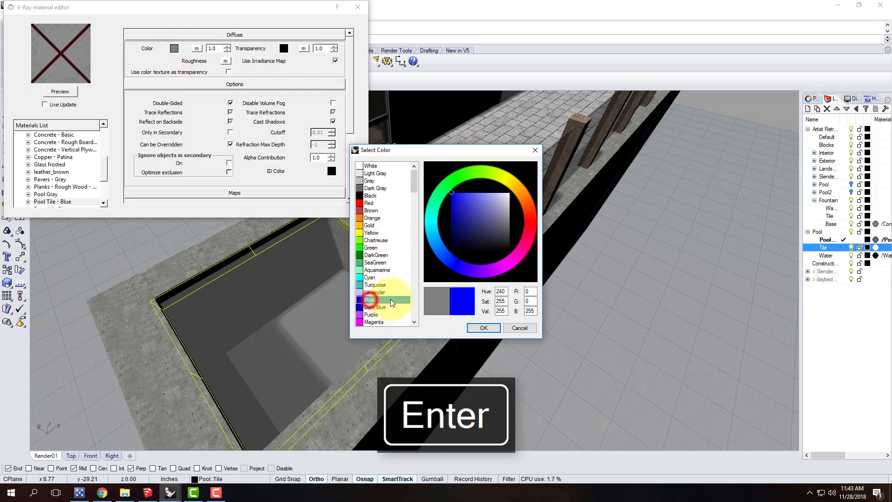
click(484, 328)
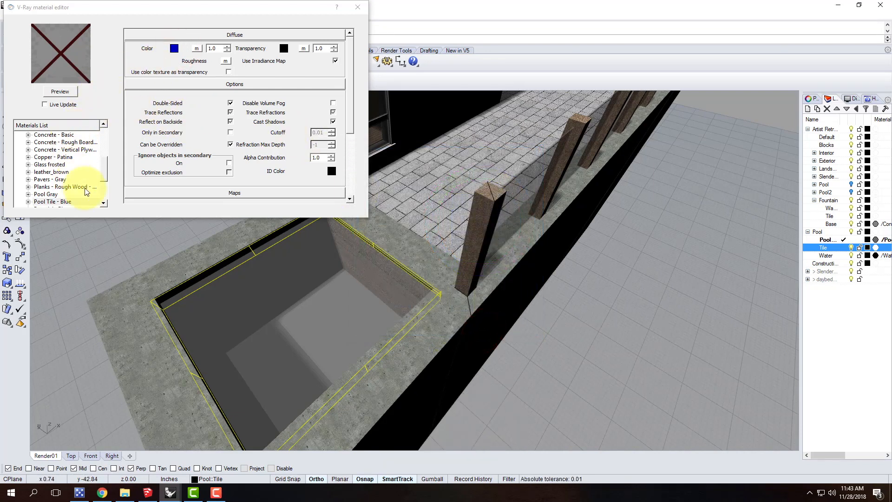
Add a reflection layer to the Pool Tile - Blue material and update its preview
click(63, 201)
right_click(65, 202)
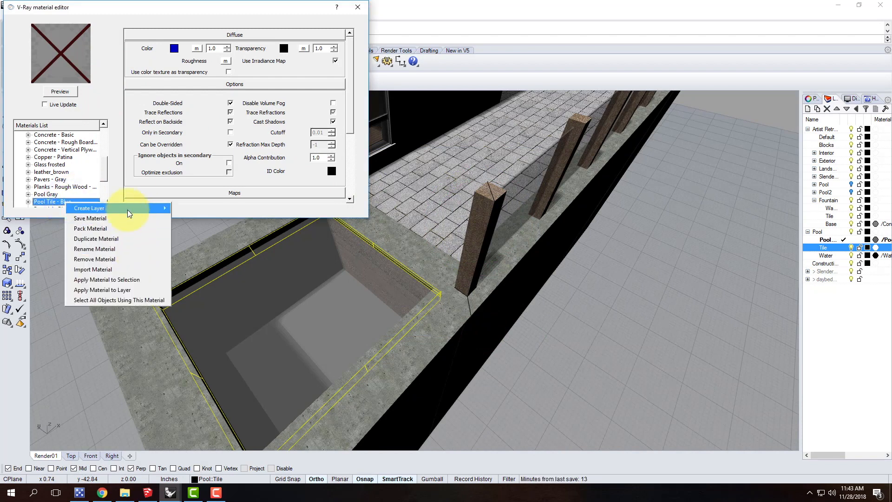
mouse_move(128, 210)
click(197, 222)
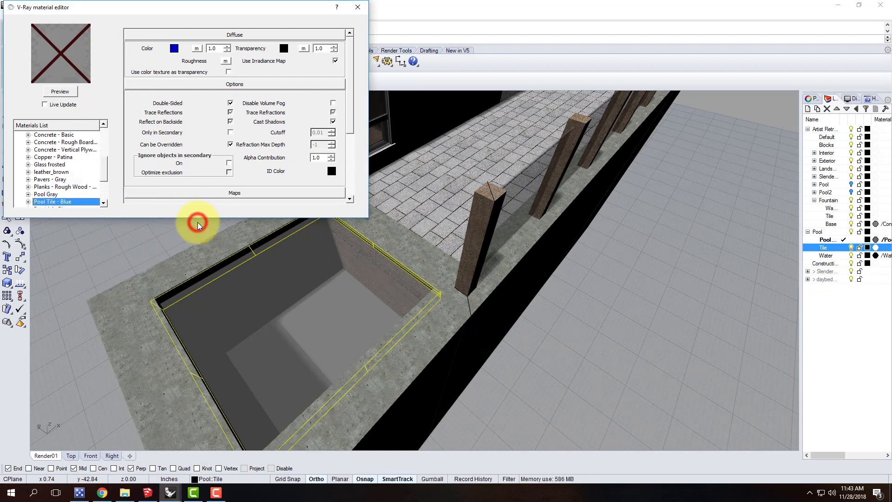
click(71, 92)
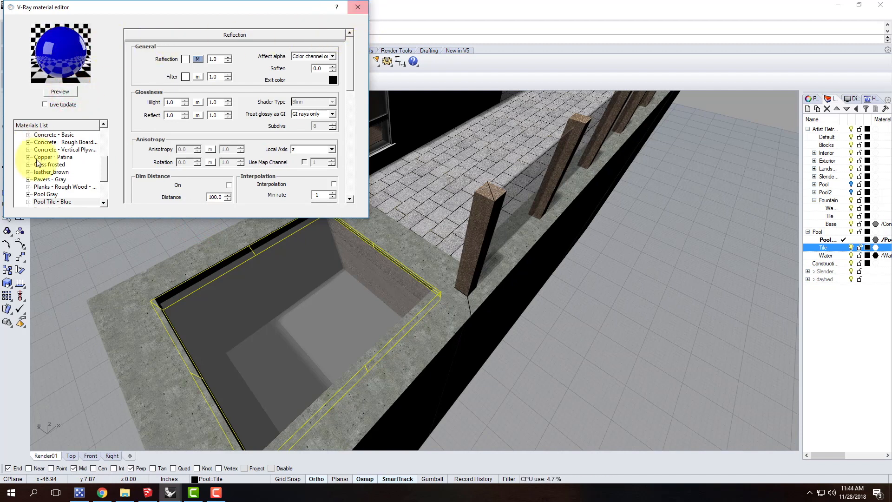
Apply the Pool Tile - Blue material to the selected tile objects and close the material editor
right_click(57, 202)
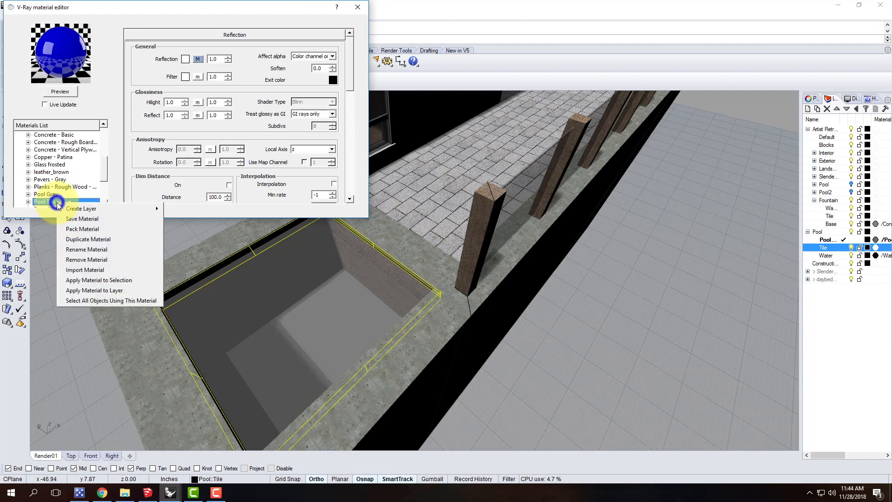
click(107, 283)
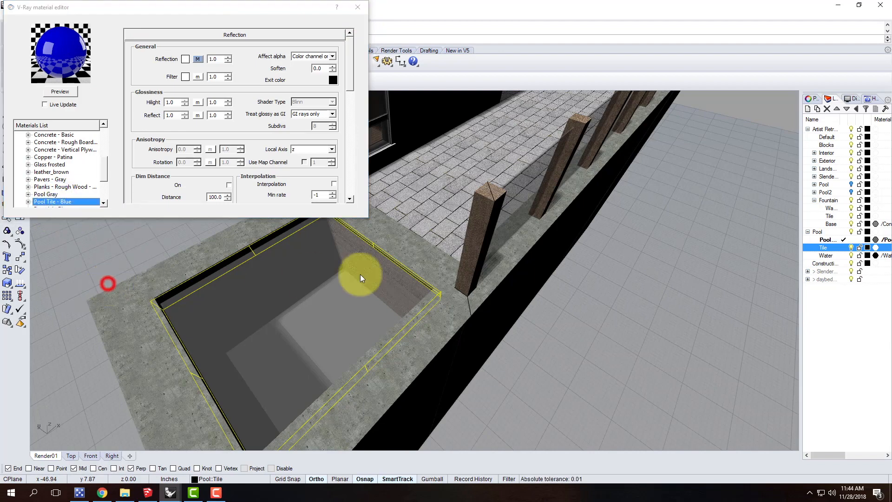
click(359, 7)
Save the RetreatBaseF2018 model
right_drag(537, 358, 235, 247)
click(7, 15)
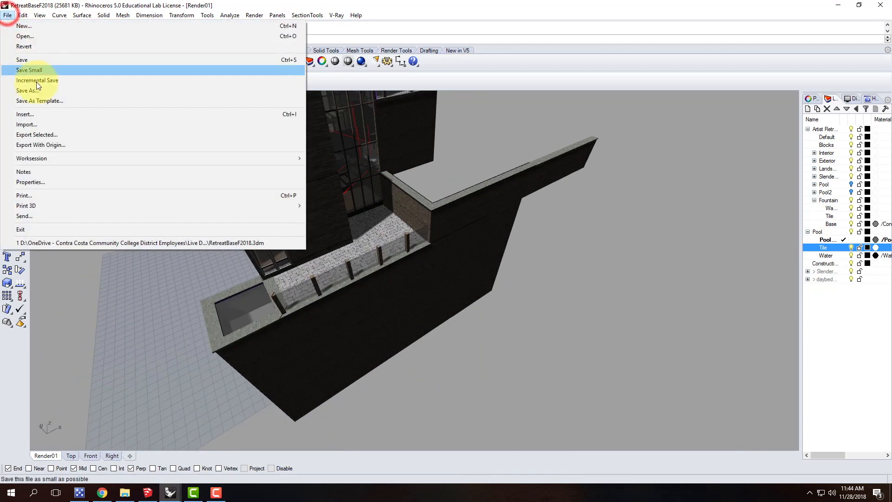
click(26, 62)
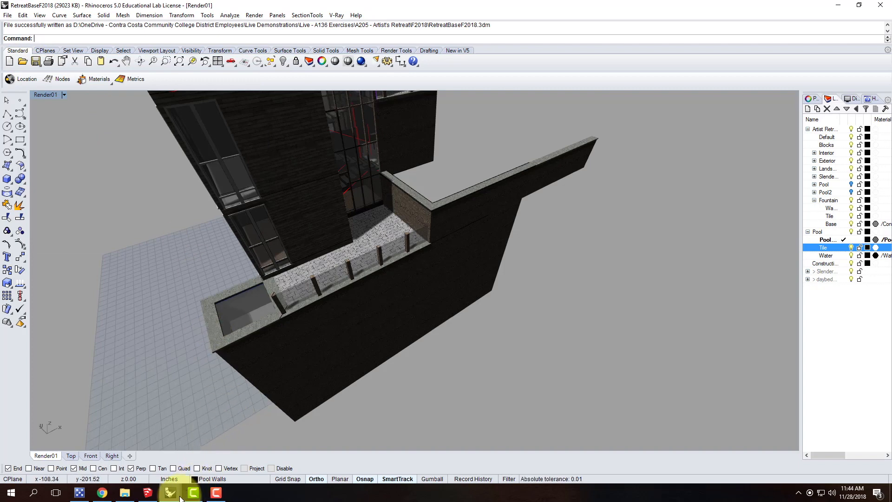
Switch to the MasterSiteF2018 model and open the Block Manager
mouse_move(172, 490)
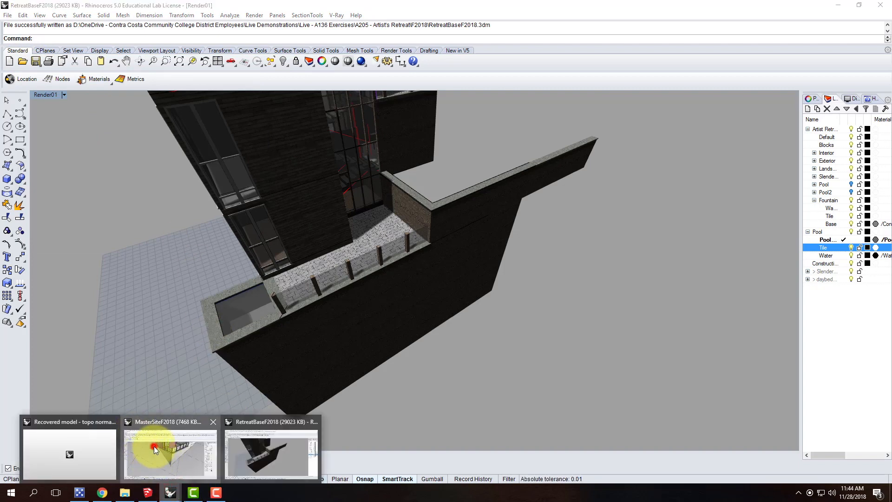
click(155, 446)
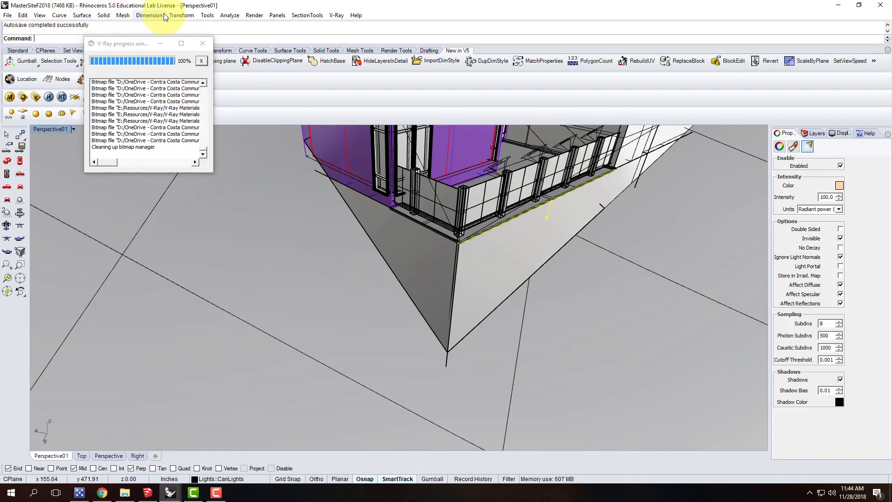
click(28, 16)
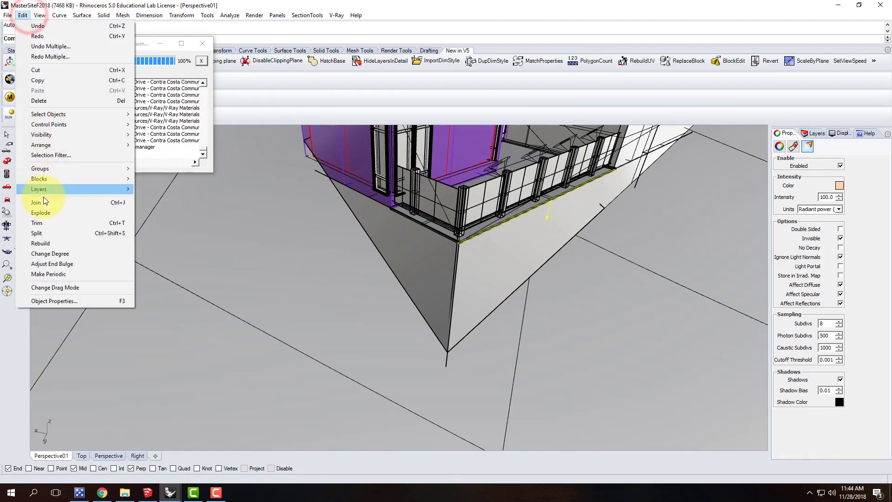
mouse_move(56, 178)
click(183, 223)
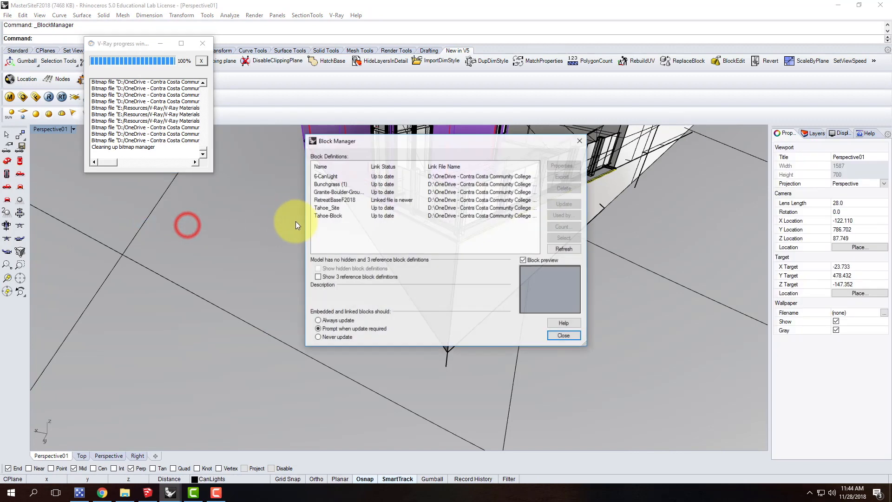
Update the linked RetreatBaseF2018 block, using the existing material for all duplicate names, and close the Block Manager
click(362, 200)
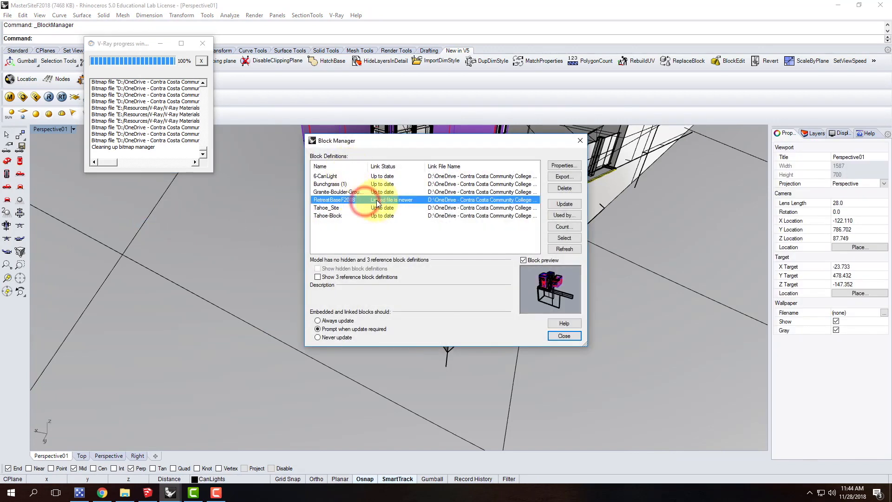
click(569, 204)
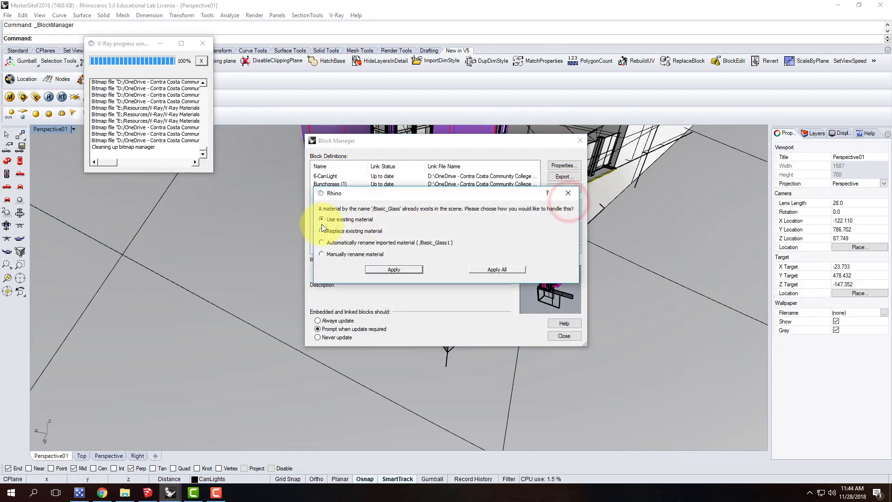
click(506, 269)
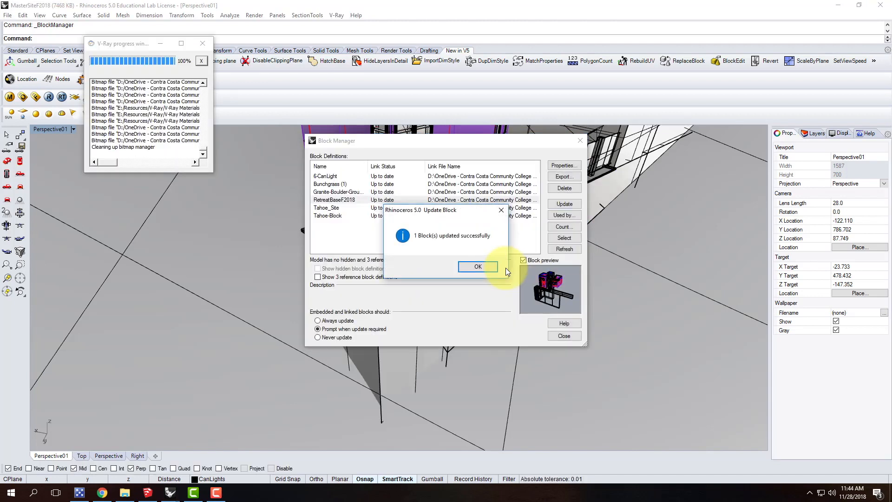
click(479, 267)
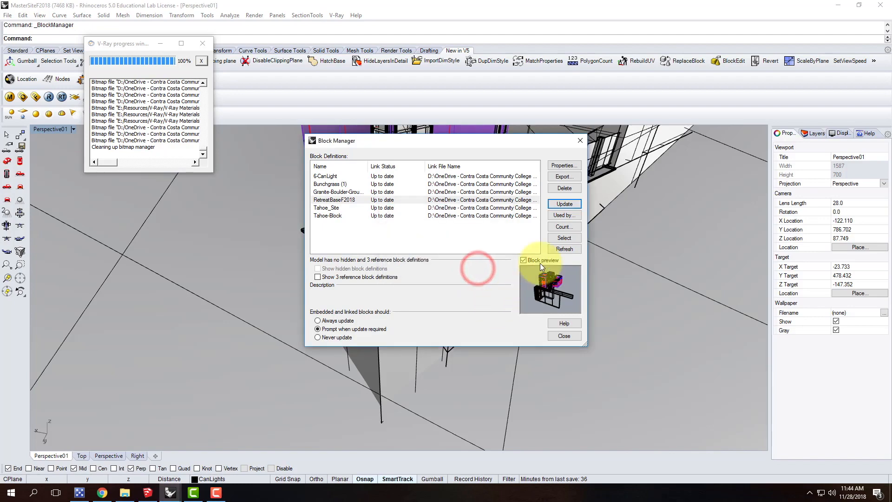
click(580, 141)
right_drag(442, 309, 512, 306)
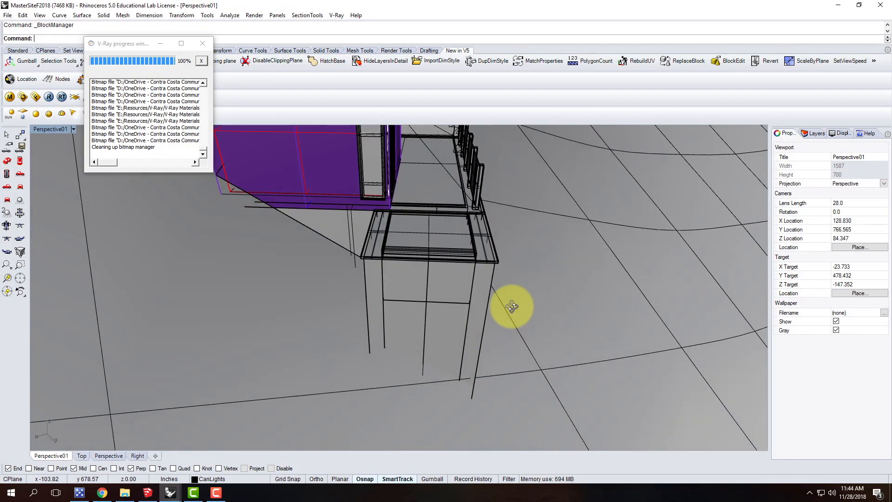
scroll(453, 234, up, 2)
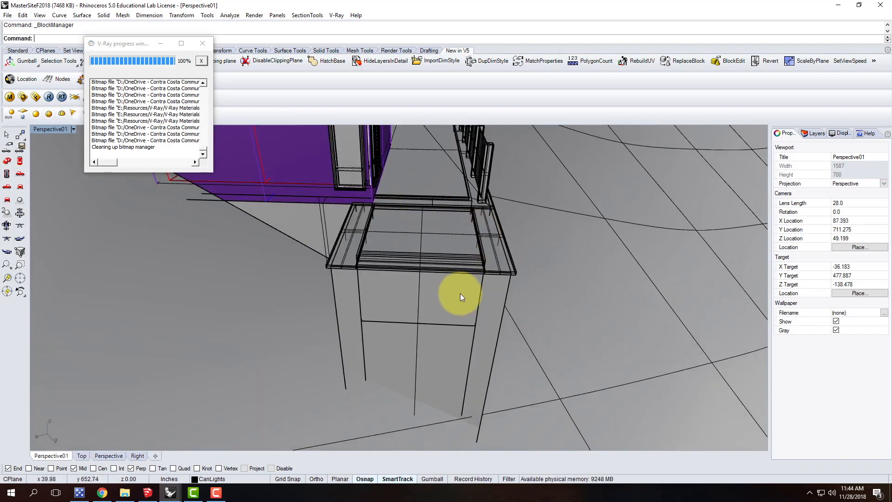
Load the Interior_Day_VraySettings.visopt file into the V-Ray render options and close the option editor
scroll(517, 244, down, 3)
right_drag(524, 253, 415, 240)
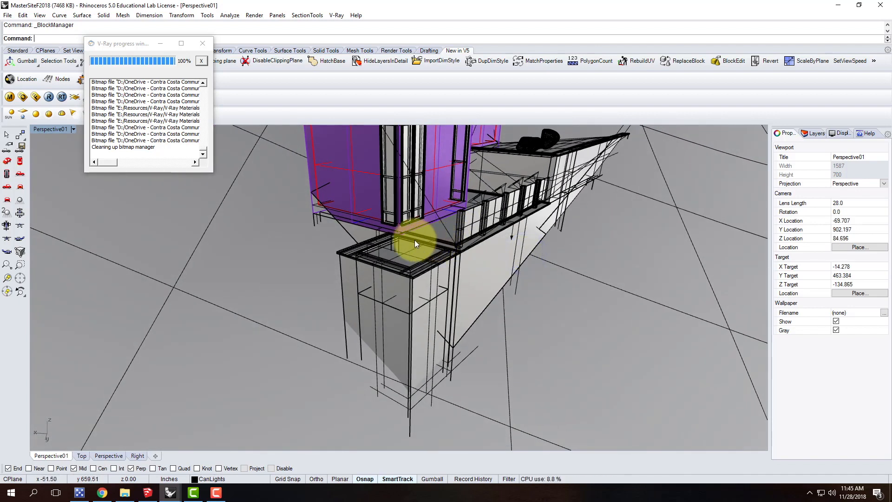
scroll(416, 240, up, 3)
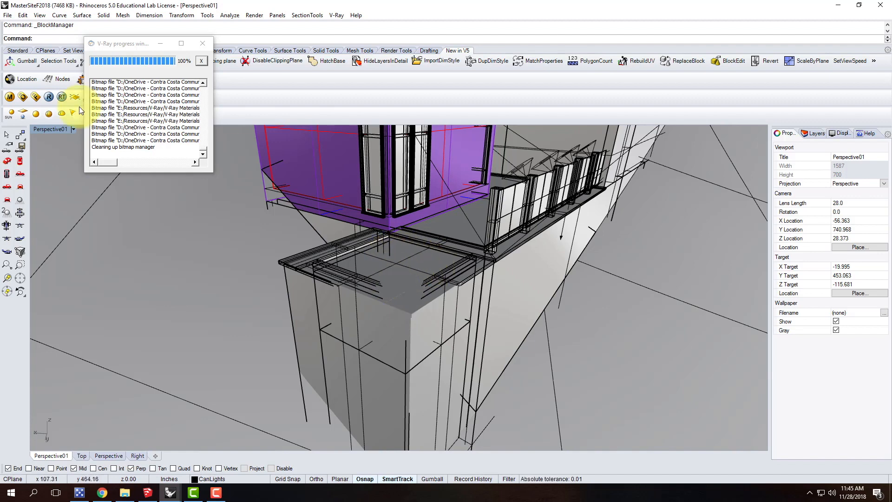
click(336, 15)
click(351, 26)
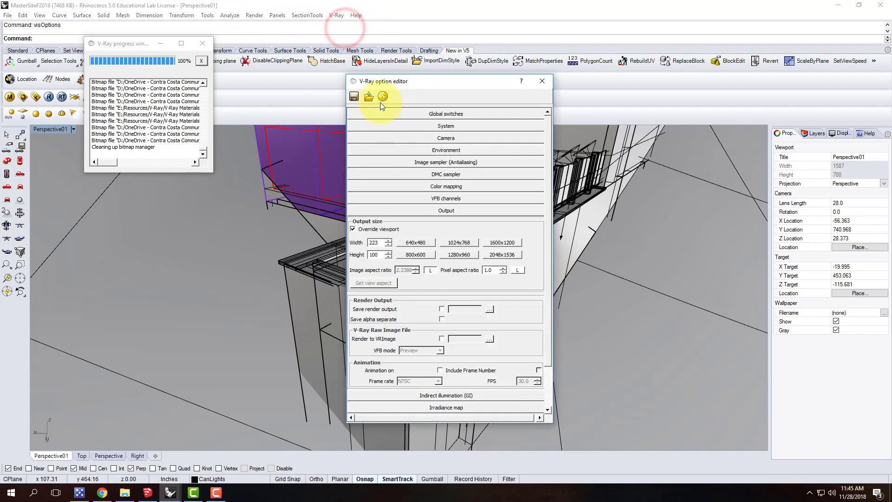
click(369, 96)
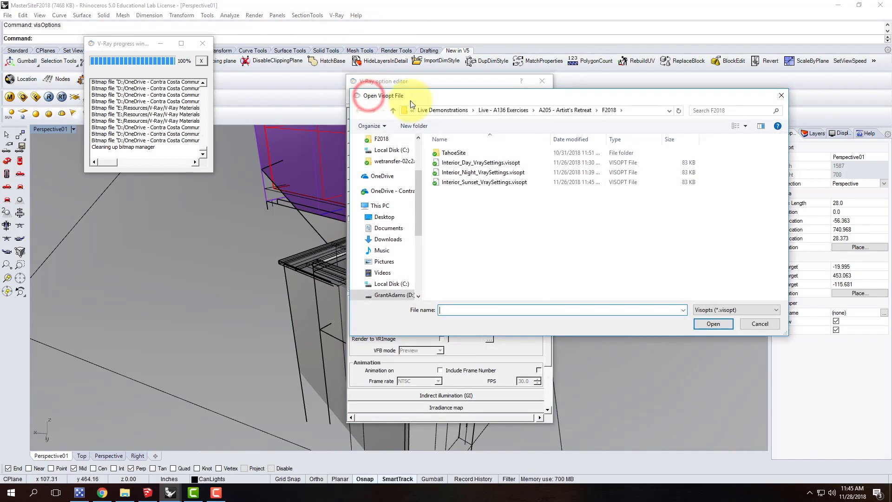
click(483, 163)
click(713, 325)
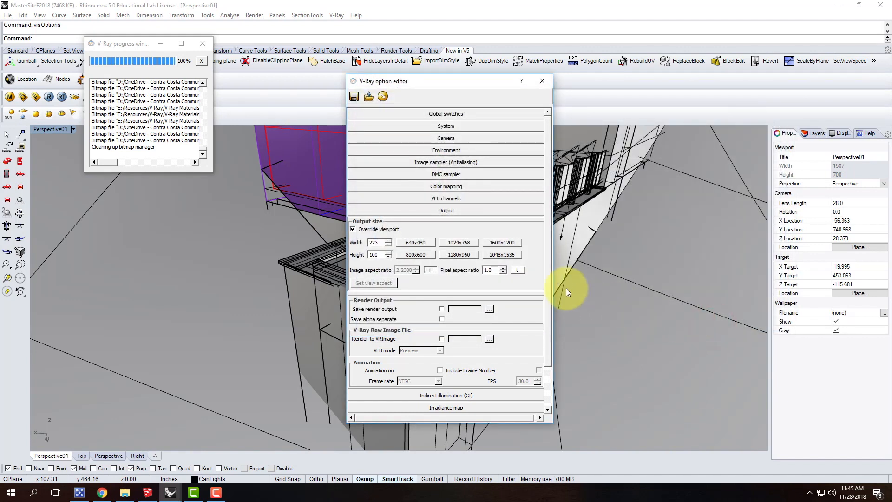
click(538, 81)
Set the V-Ray render output height to 100 with the aspect ratio locked and close the option editor
click(325, 15)
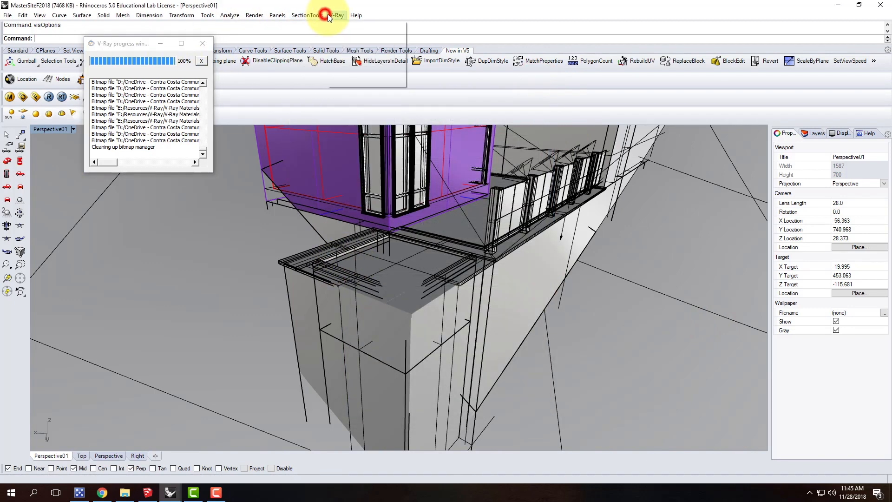
click(342, 27)
click(445, 211)
double_click(380, 255)
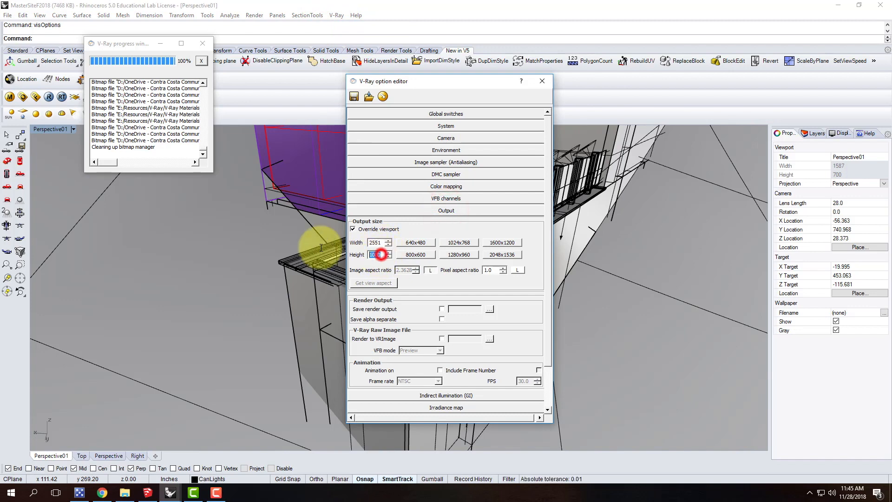
text(100)
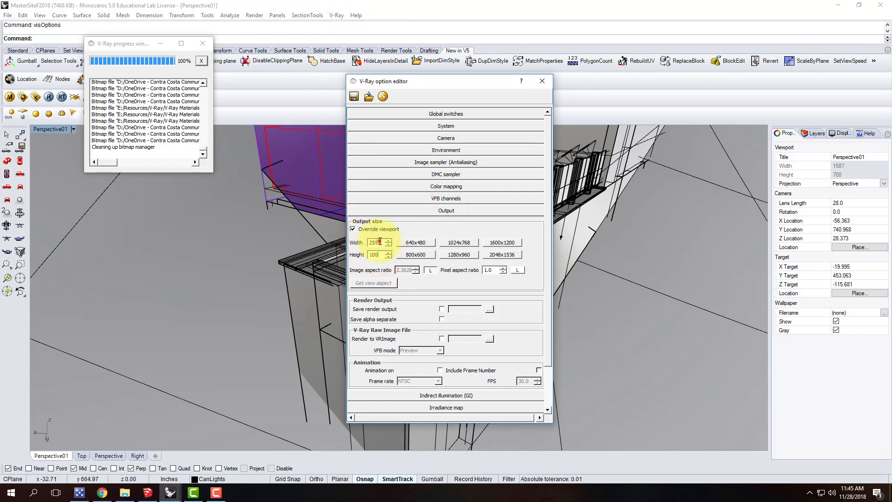
click(537, 83)
Try a small V-Ray test render of the pool corner and close the frame buffer
right_drag(375, 250, 370, 205)
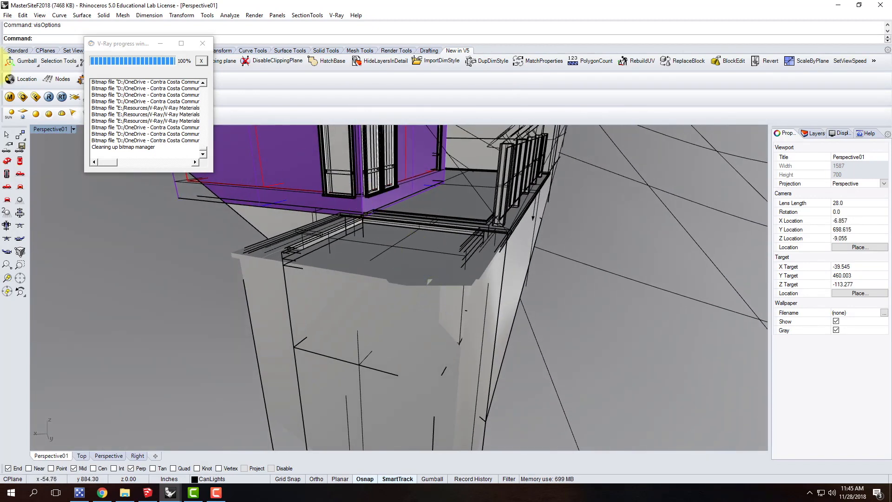
click(49, 97)
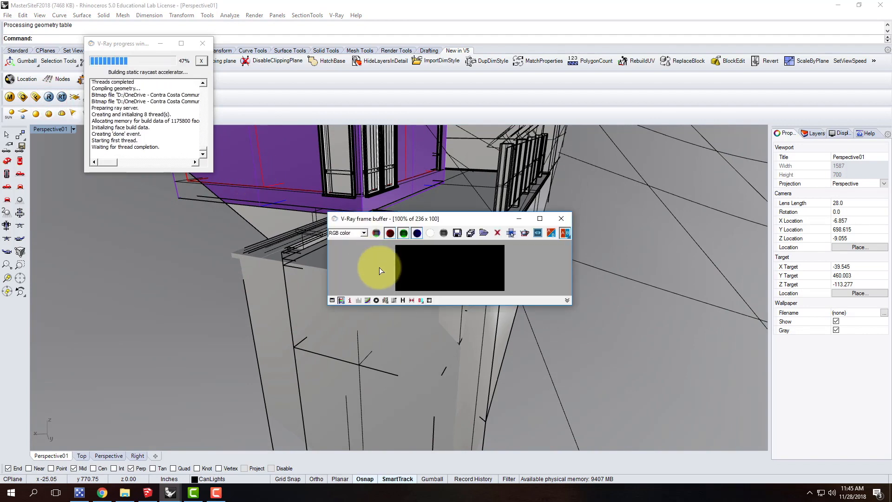
drag(390, 219, 318, 96)
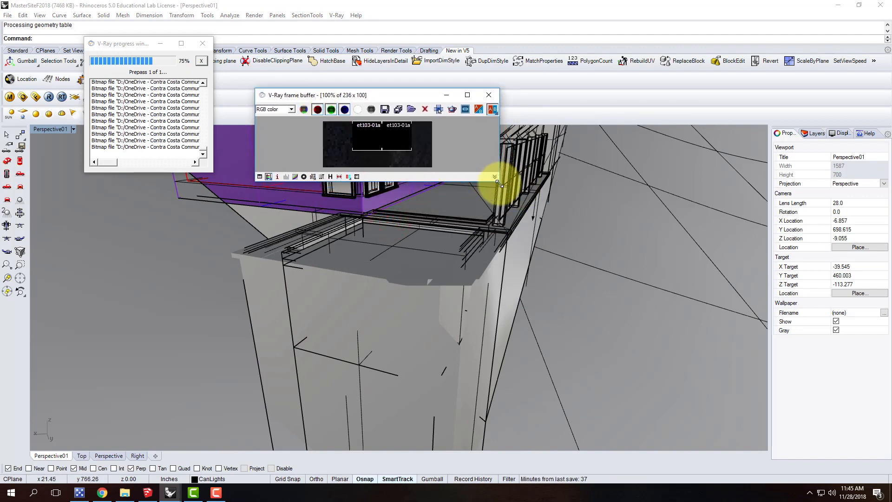
click(489, 96)
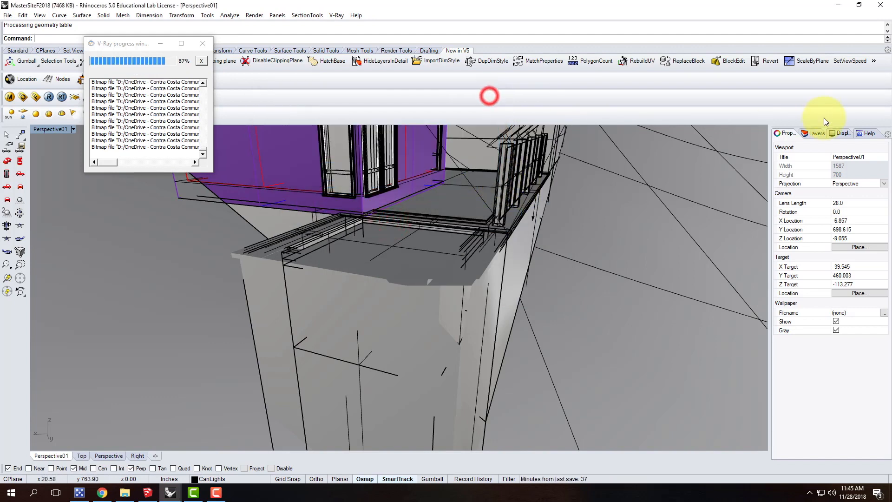
Turn on the Sun layer and run a daylight test render of the pool corner, closing the render windows when finished
click(814, 134)
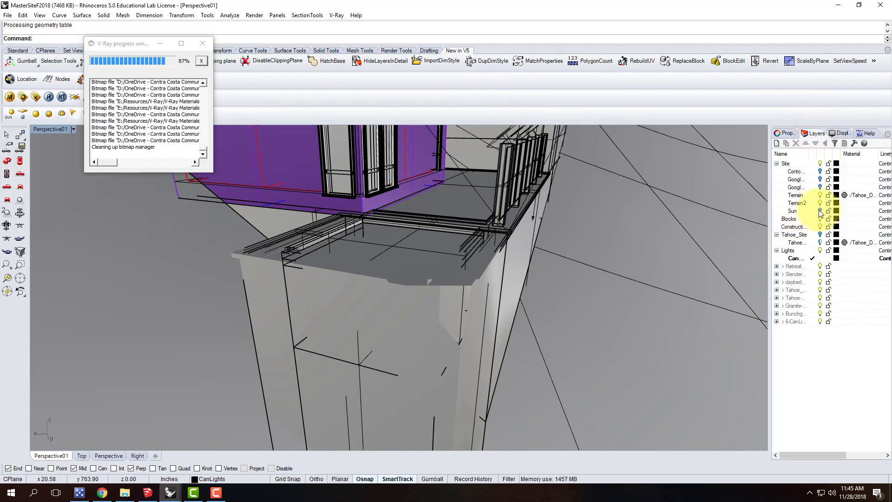
click(799, 211)
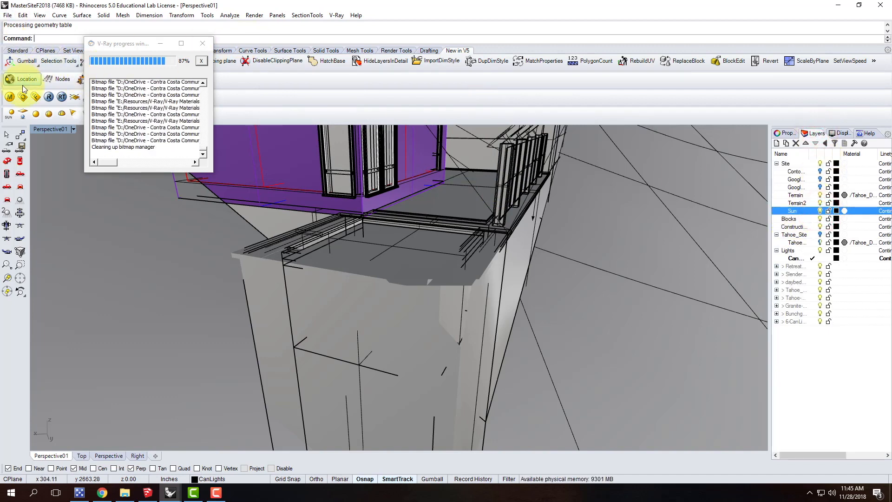
click(50, 100)
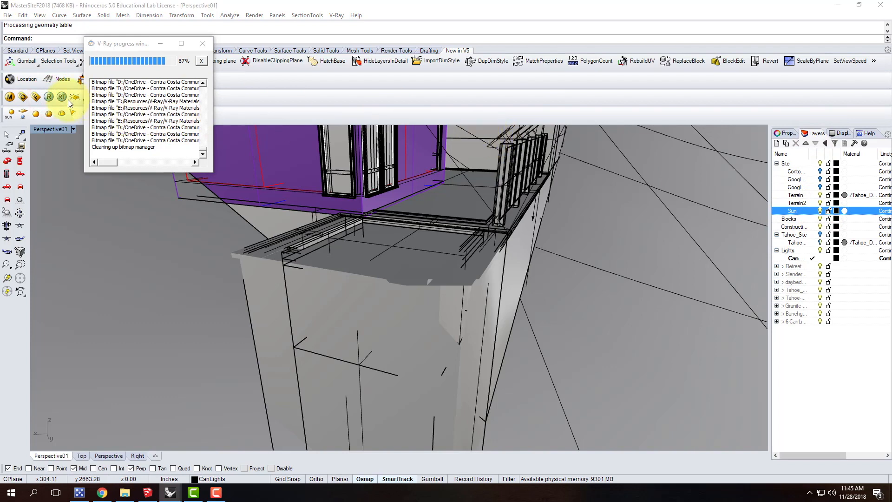
drag(499, 181, 734, 379)
scroll(644, 263, up, 2)
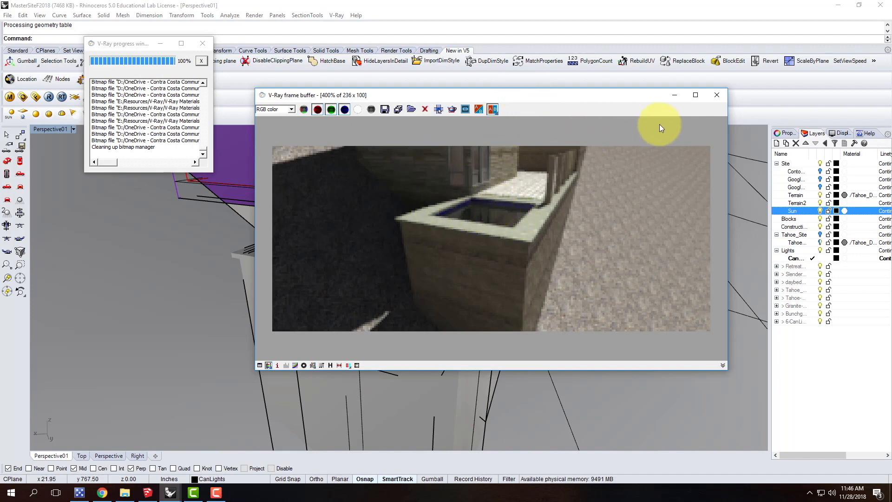
click(714, 97)
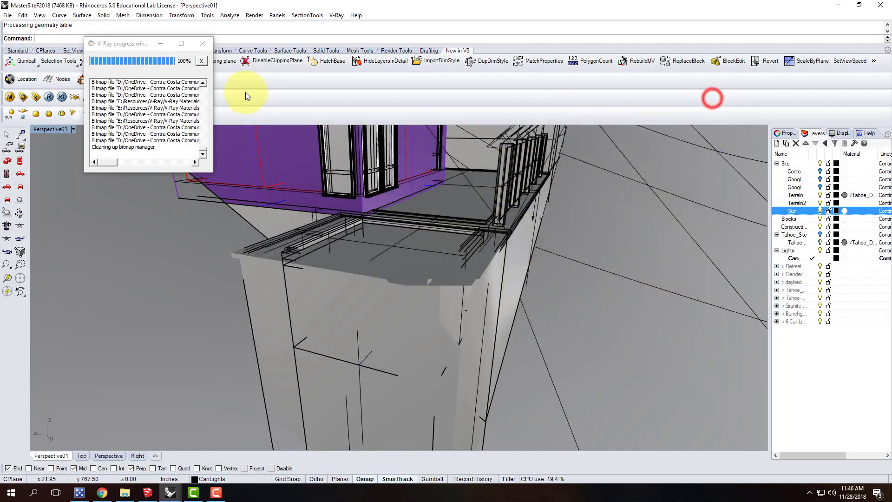
click(203, 43)
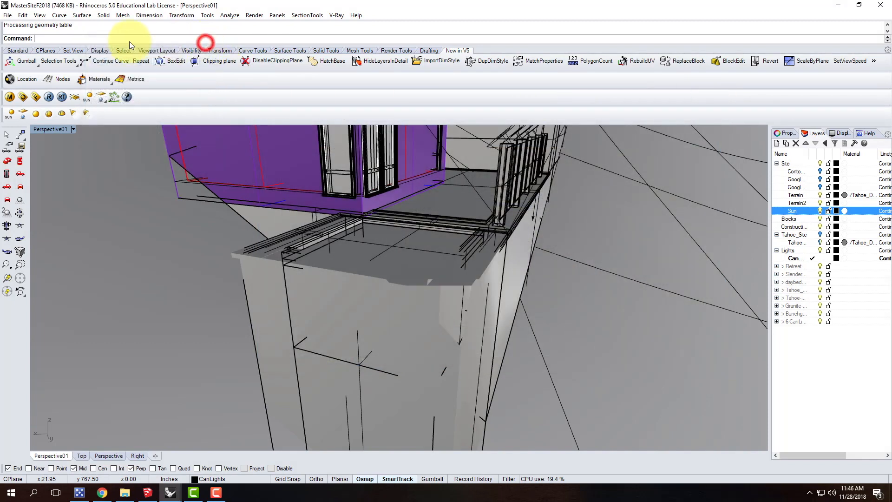
Load the Interior_Night_VraySettings.visopt file into the V-Ray render options and turn off the Sun layer
click(335, 15)
click(339, 20)
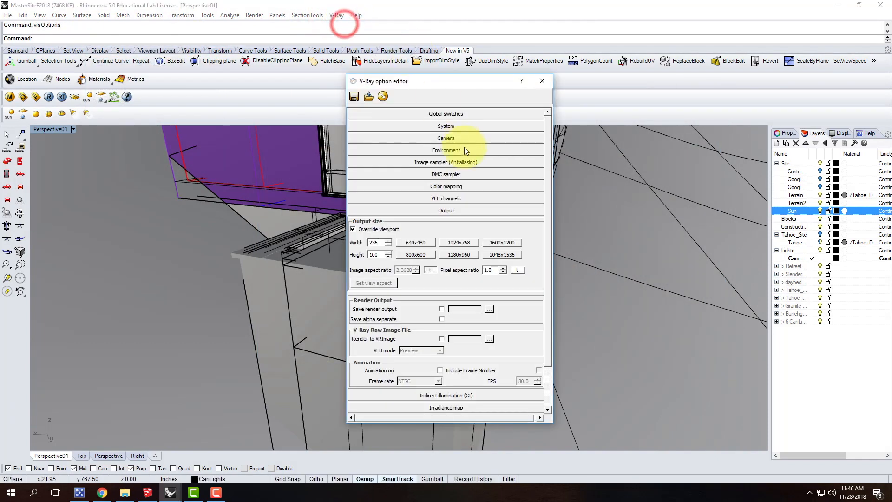
click(370, 96)
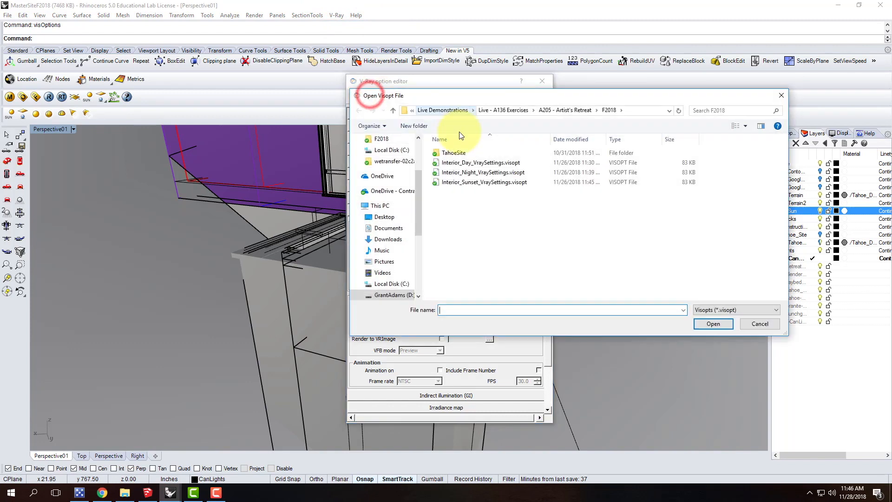
click(460, 173)
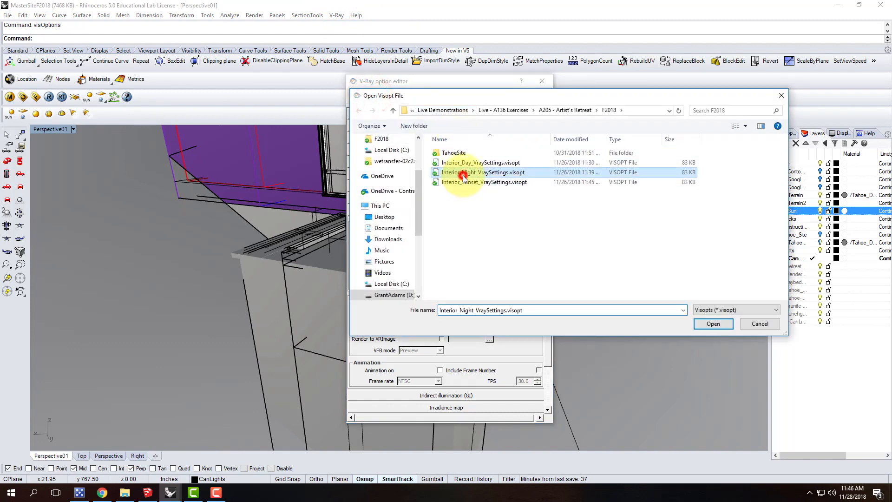
click(713, 324)
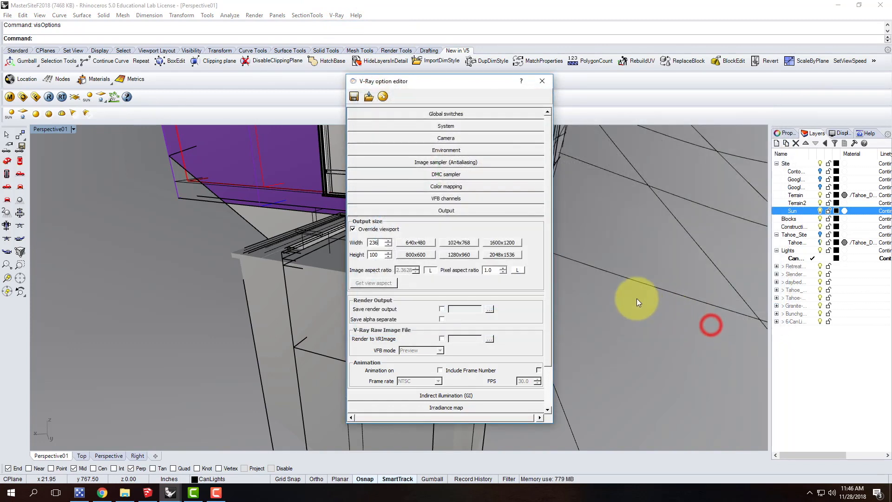
click(543, 80)
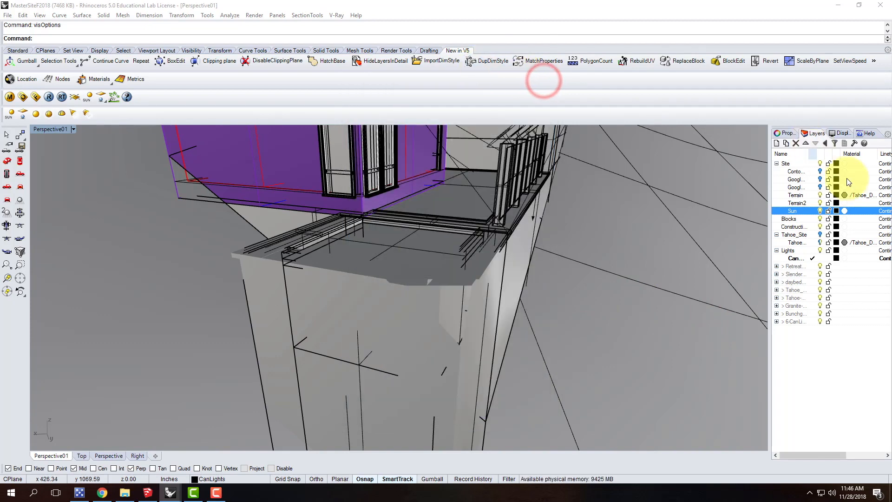
click(820, 211)
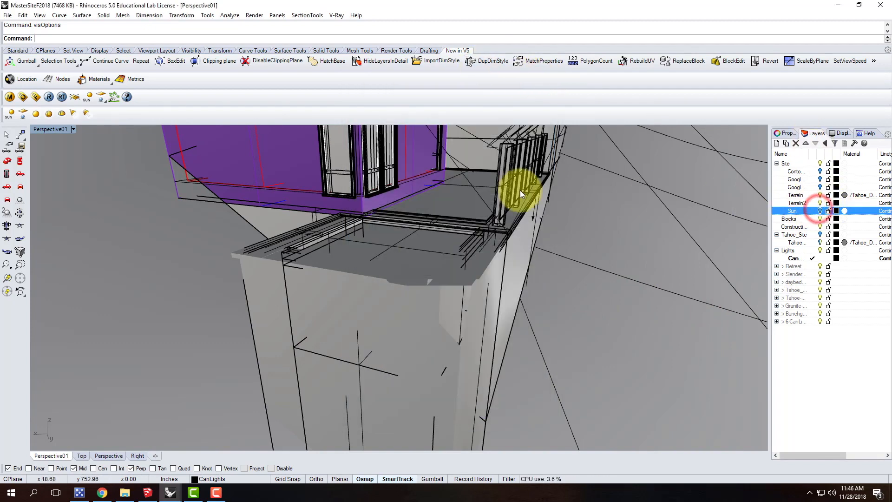
Create a rectangular light spanning the inside of the pool, snapped to its inner corners
right_drag(385, 194, 353, 293)
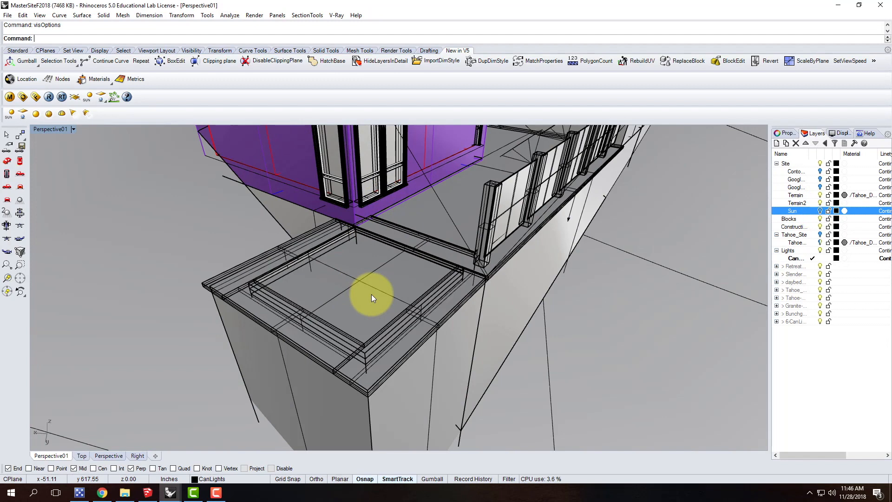
scroll(372, 294, up, 5)
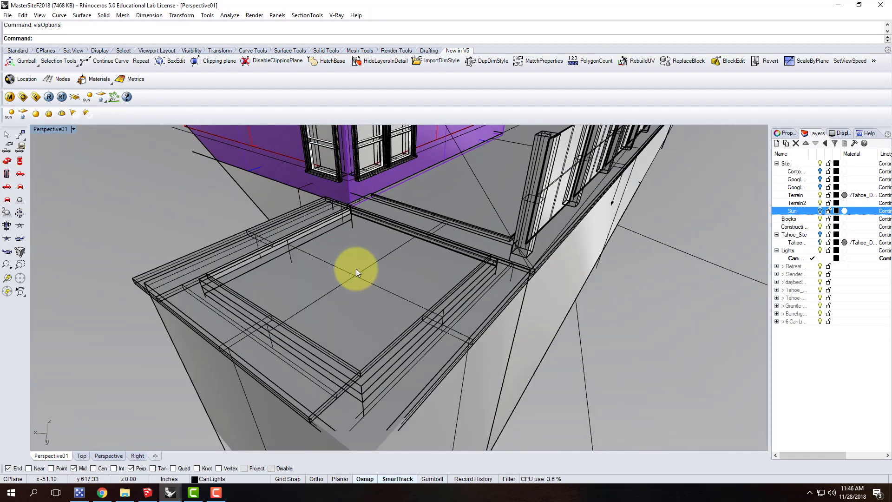
click(23, 114)
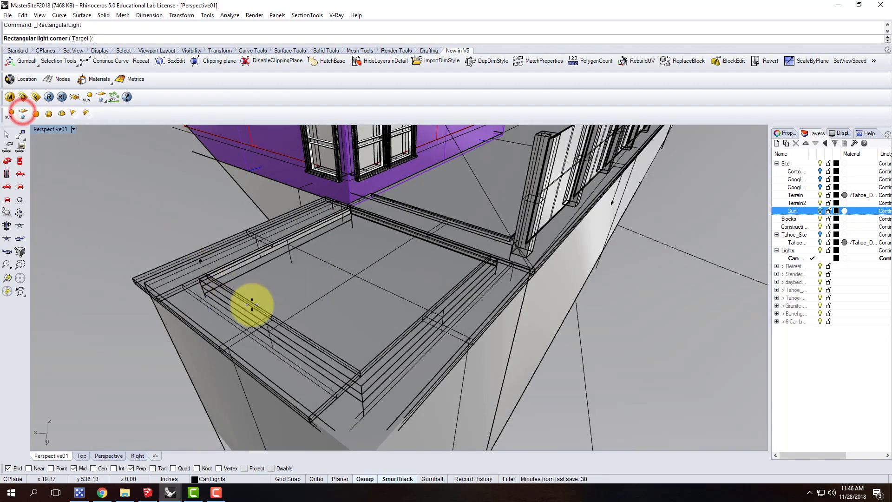
scroll(331, 318, up, 6)
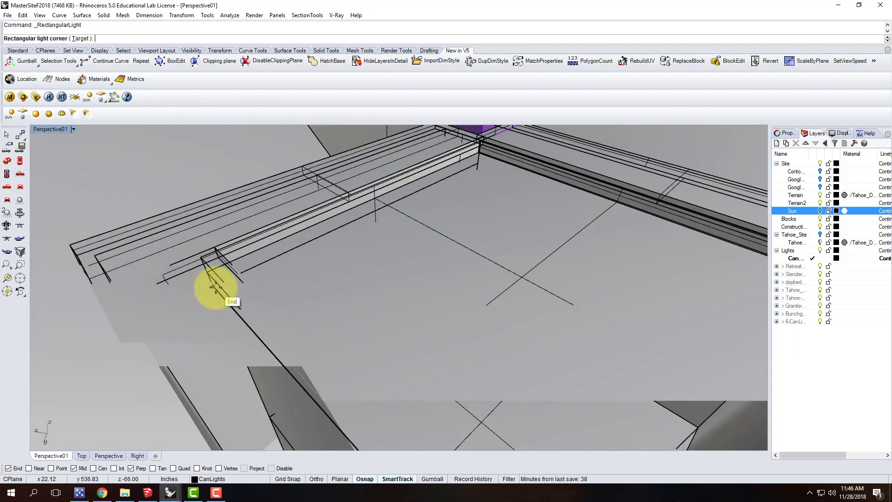
click(215, 288)
scroll(196, 265, down, 5)
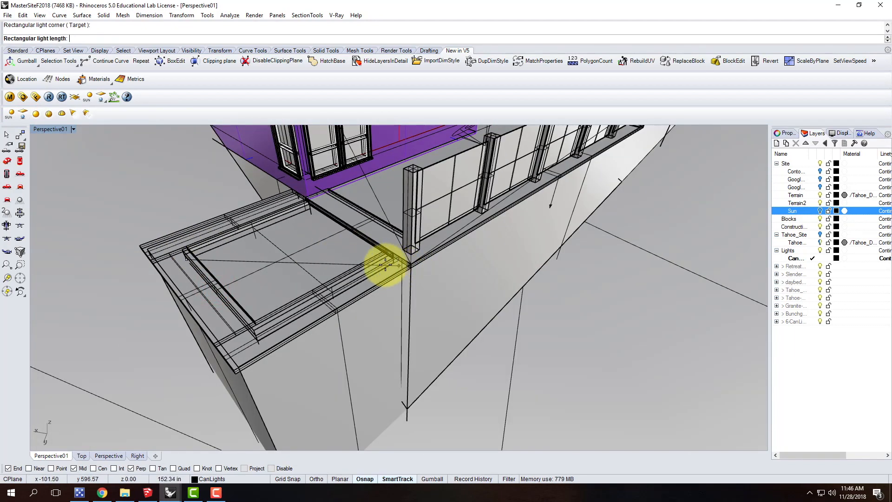
scroll(257, 342, up, 3)
right_drag(279, 333, 286, 326)
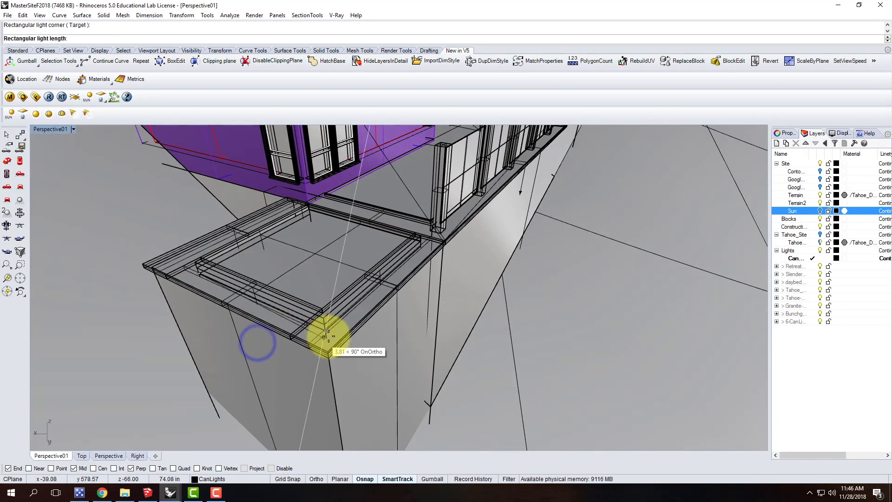
click(324, 331)
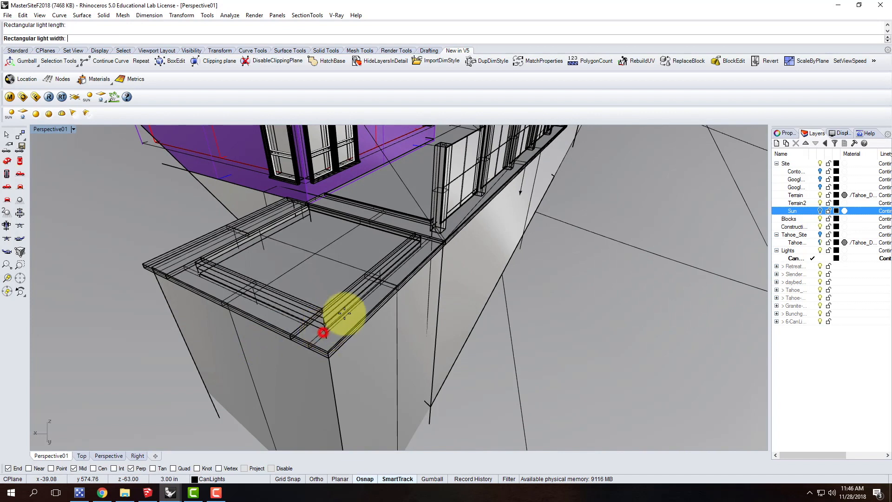
click(421, 245)
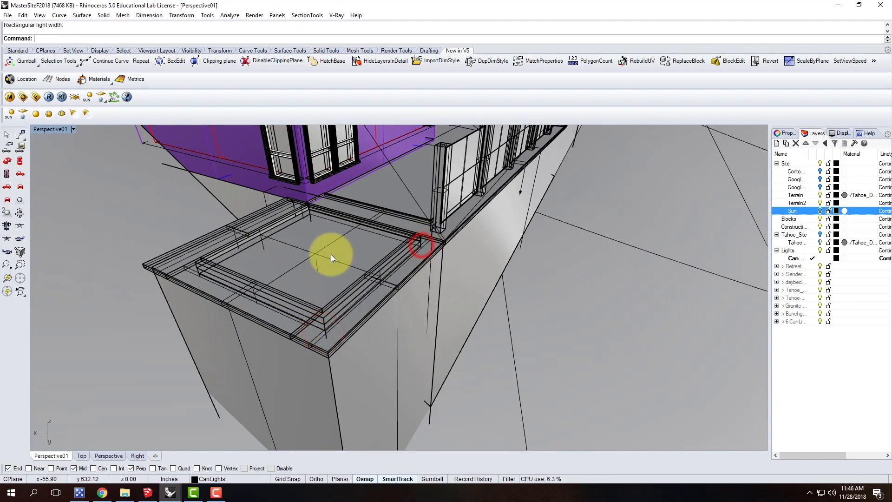
Flip the direction of the rectangular pool light so it points upward
click(317, 266)
click(317, 267)
click(350, 292)
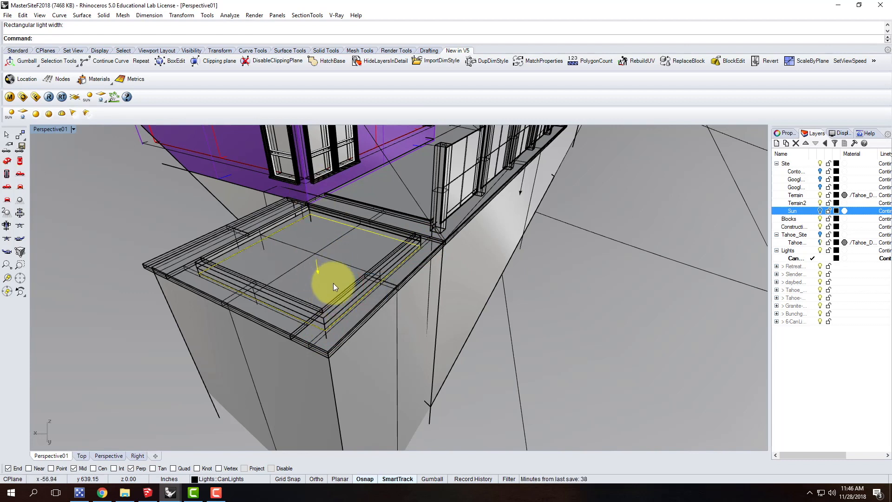
text(ko)
key(BackSpace)
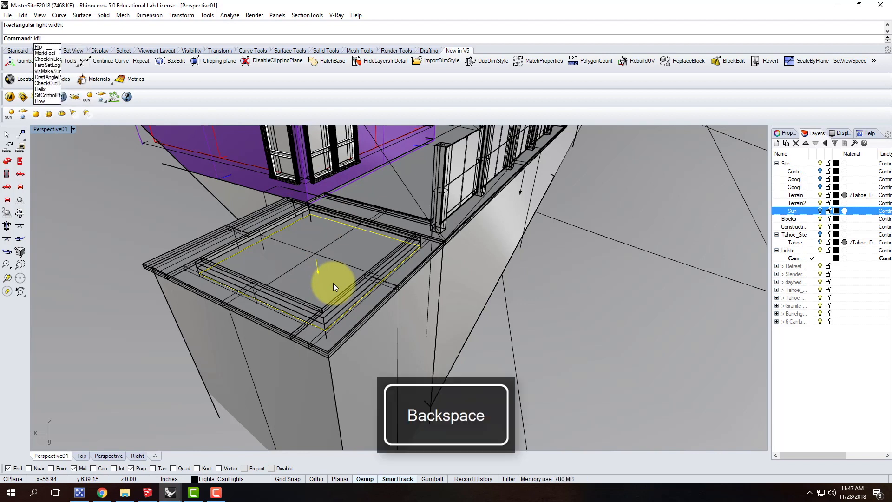
key(BackSpace)
text(flip)
key(Return)
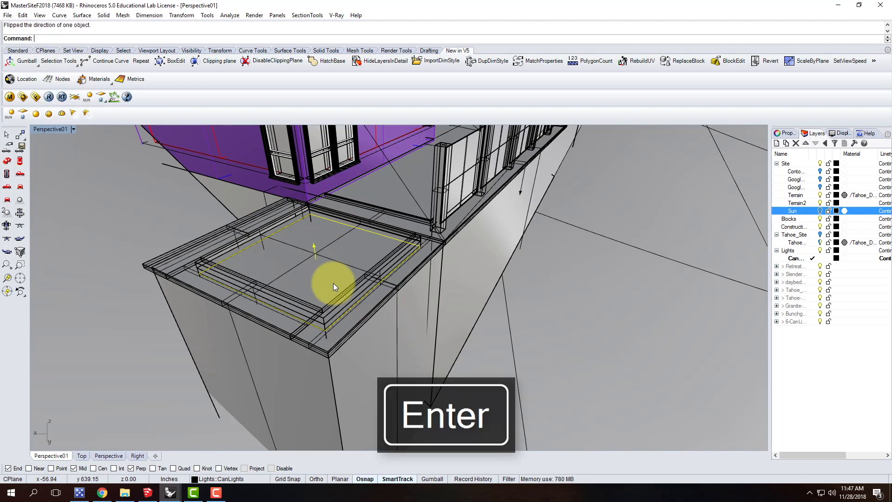
Move the rectangular pool light vertically down by 12" from its corner point
text(move)
key(Return)
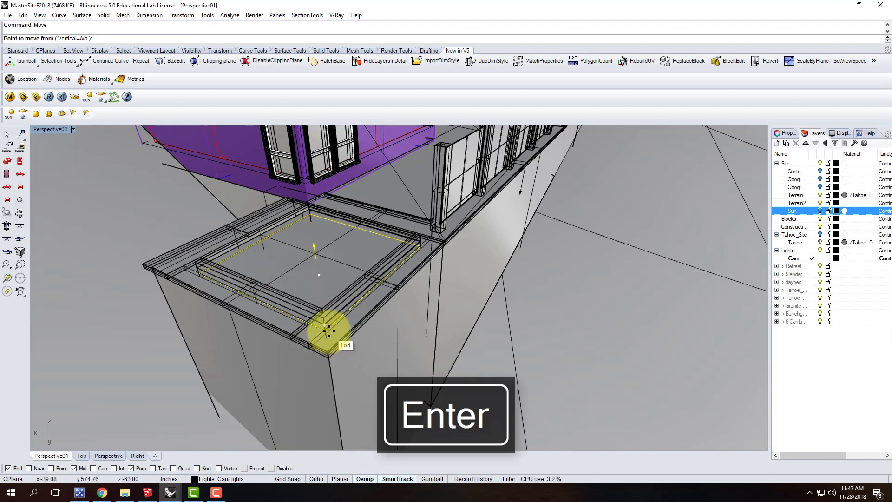
text(v)
key(Return)
click(323, 331)
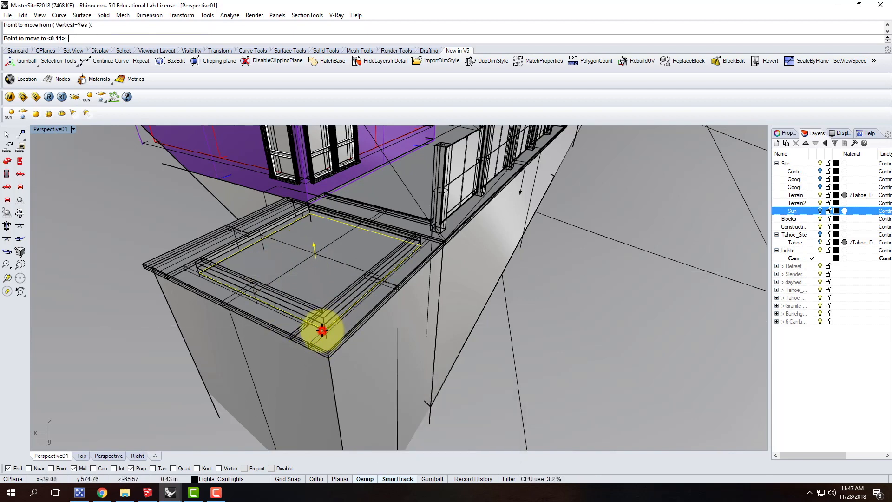
text(-12")
key(Return)
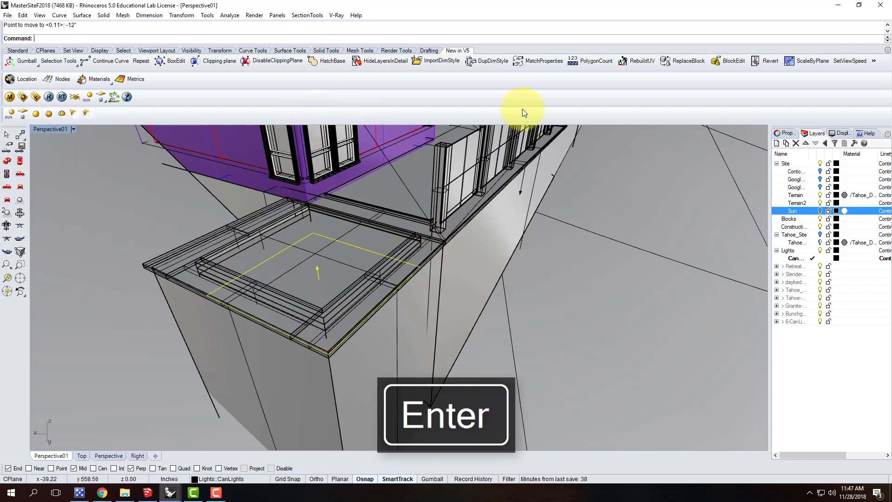
Set the pool light's units to Radiant power (W) with an intensity of 300 and make the light invisible
click(784, 135)
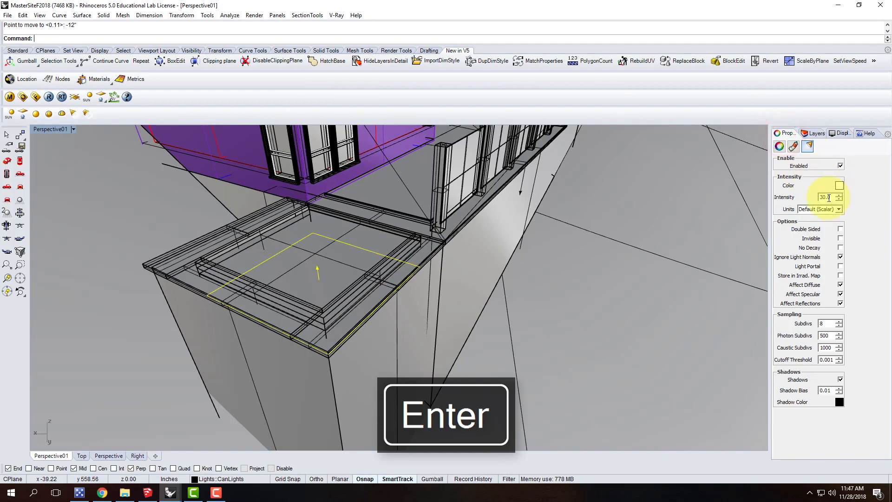
click(824, 210)
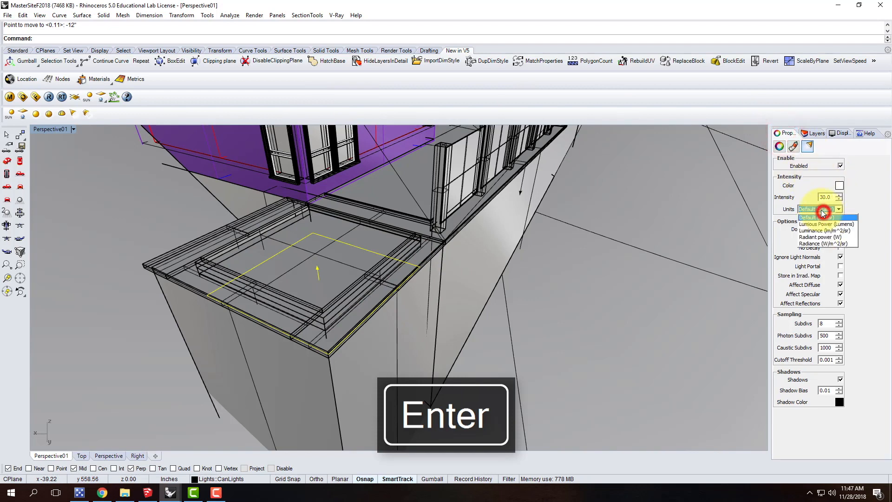
click(820, 237)
double_click(826, 197)
text(300)
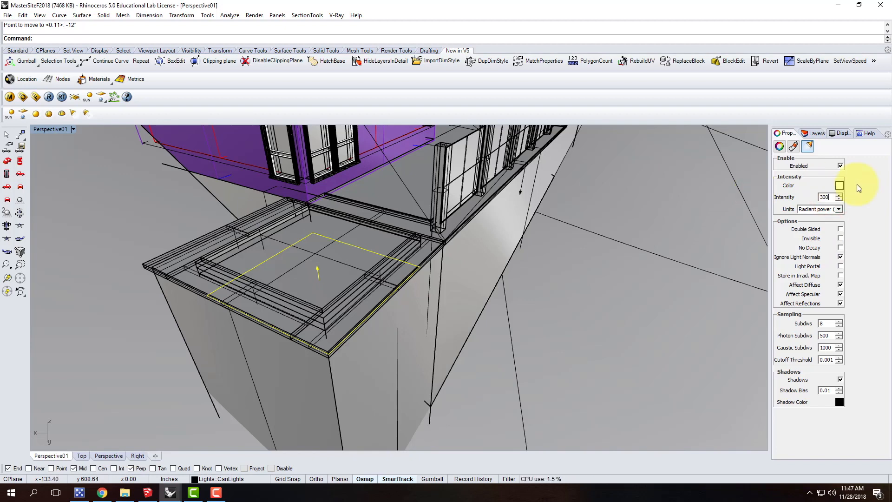
click(841, 238)
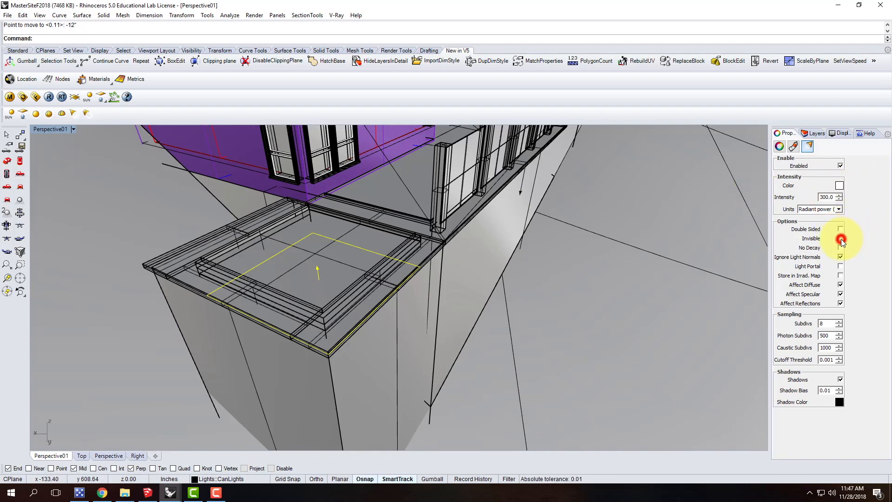
Change the pool light's color to a saturated blue, RGB 0, 124, 210
click(840, 186)
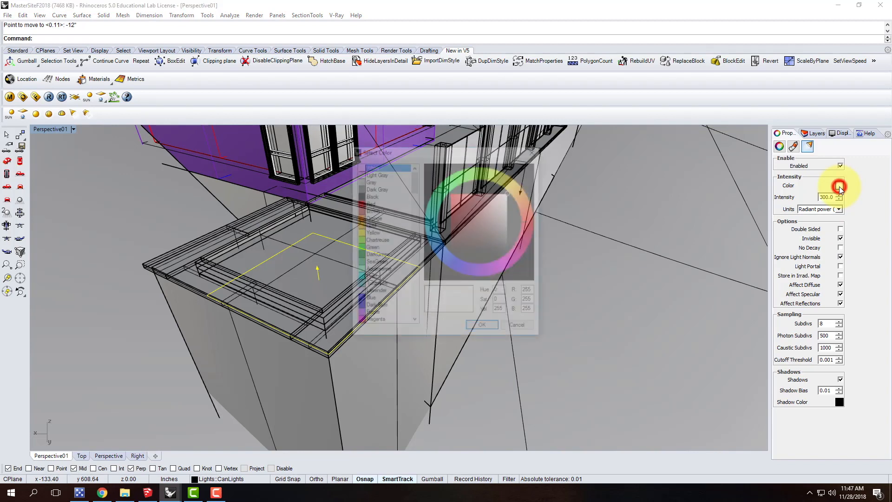
click(440, 245)
drag(457, 213, 452, 203)
click(493, 328)
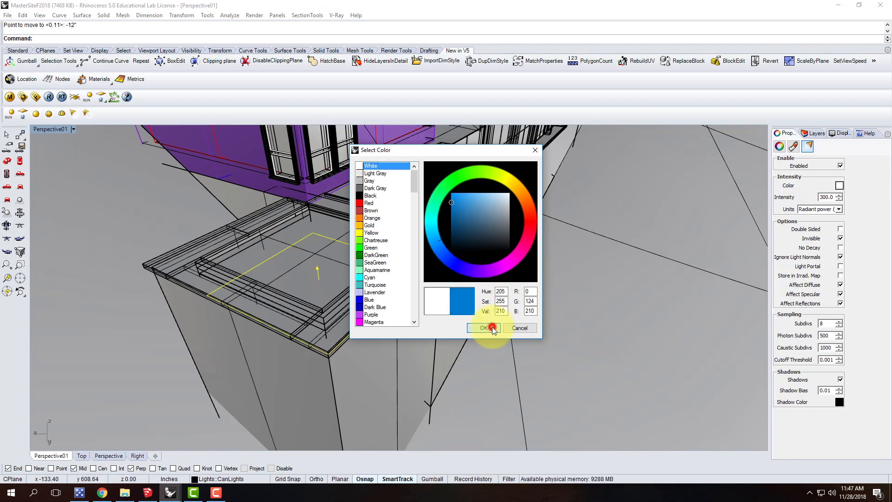
Run a night test render of the pool corner from a low angle and enlarge the frame buffer to inspect the pool lighting
right_drag(396, 313, 390, 279)
right_drag(312, 166, 204, 171)
scroll(203, 171, up, 4)
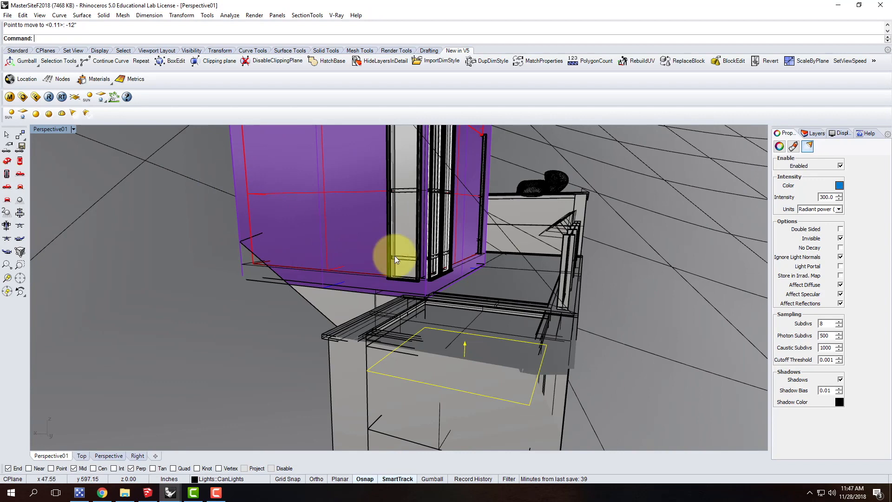
right_drag(466, 295, 436, 286)
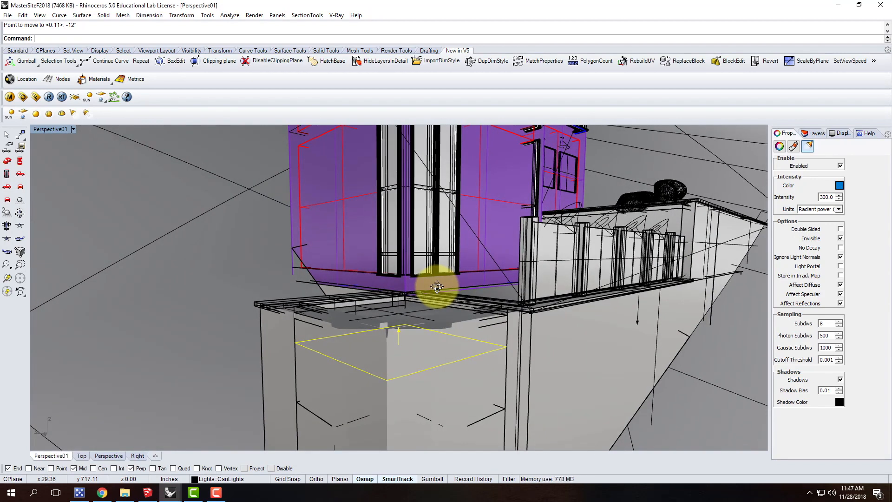
click(49, 96)
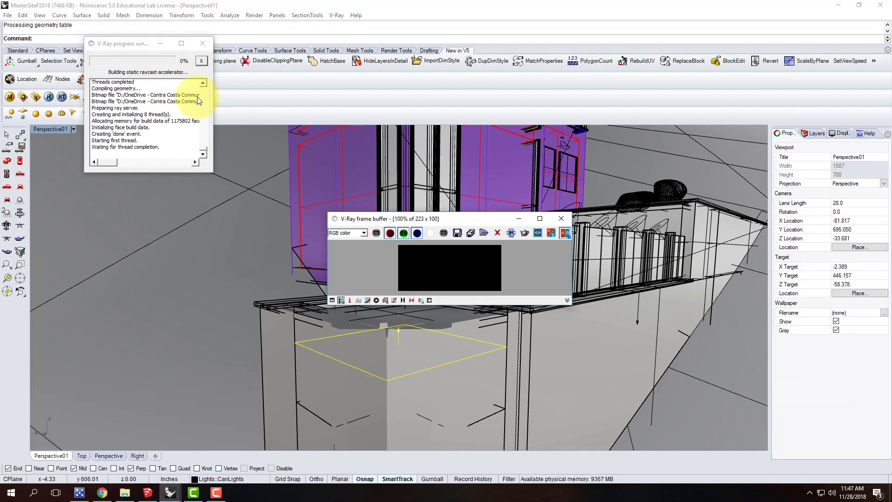
drag(363, 217, 257, 77)
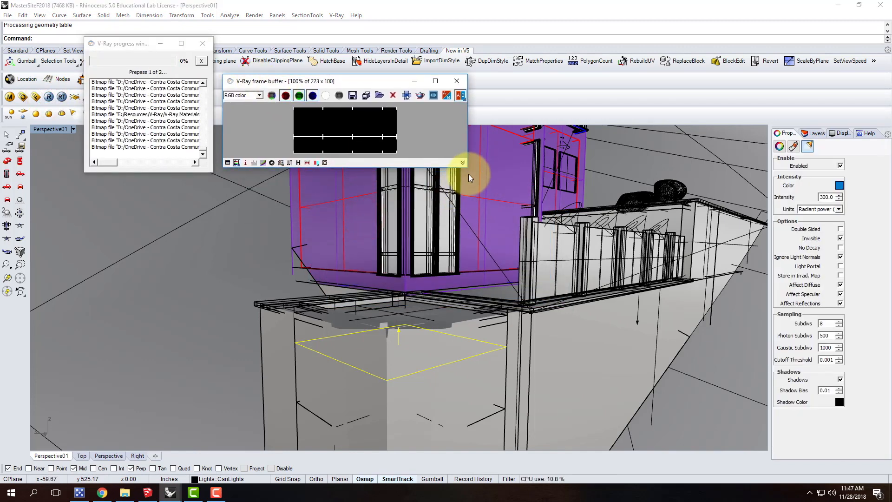
drag(466, 170, 761, 406)
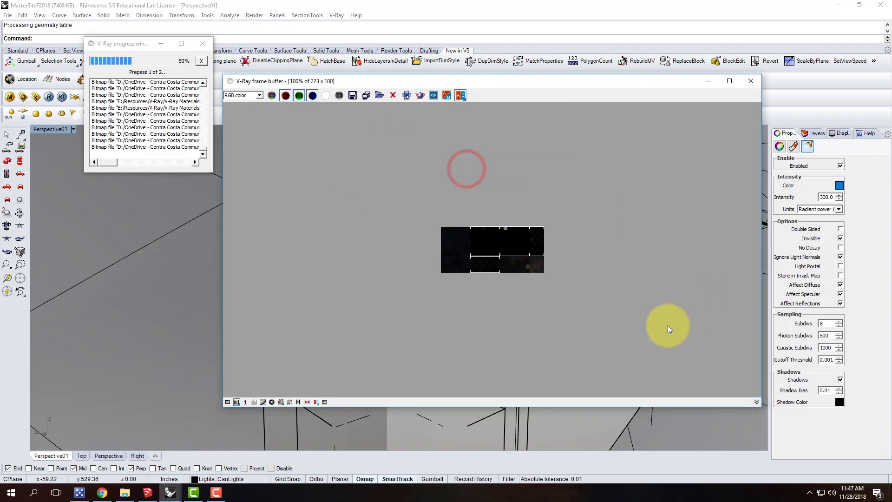
scroll(626, 277, up, 2)
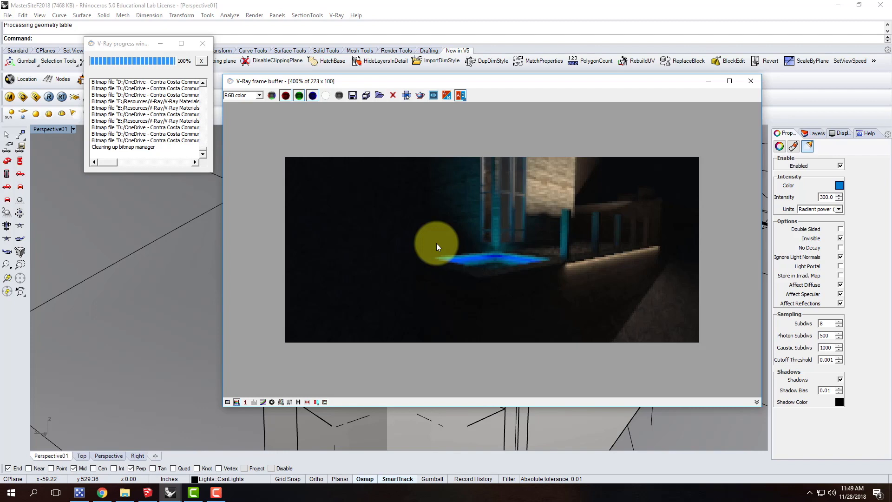
click(216, 491)
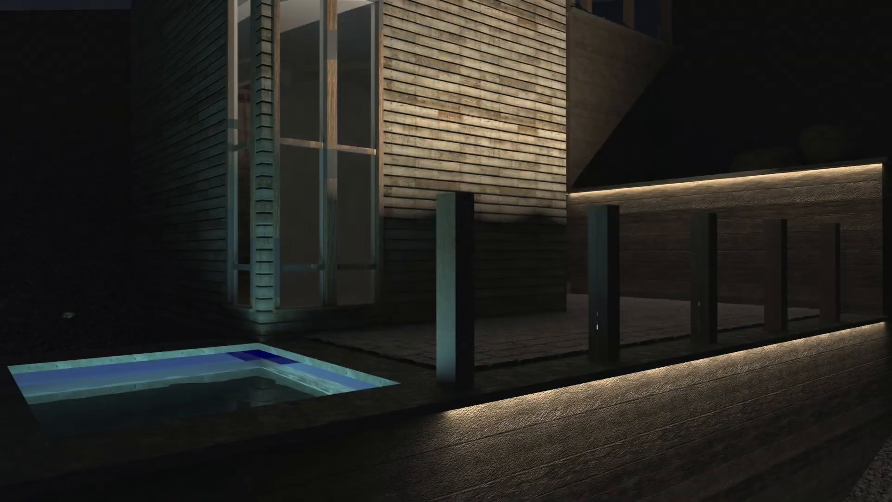